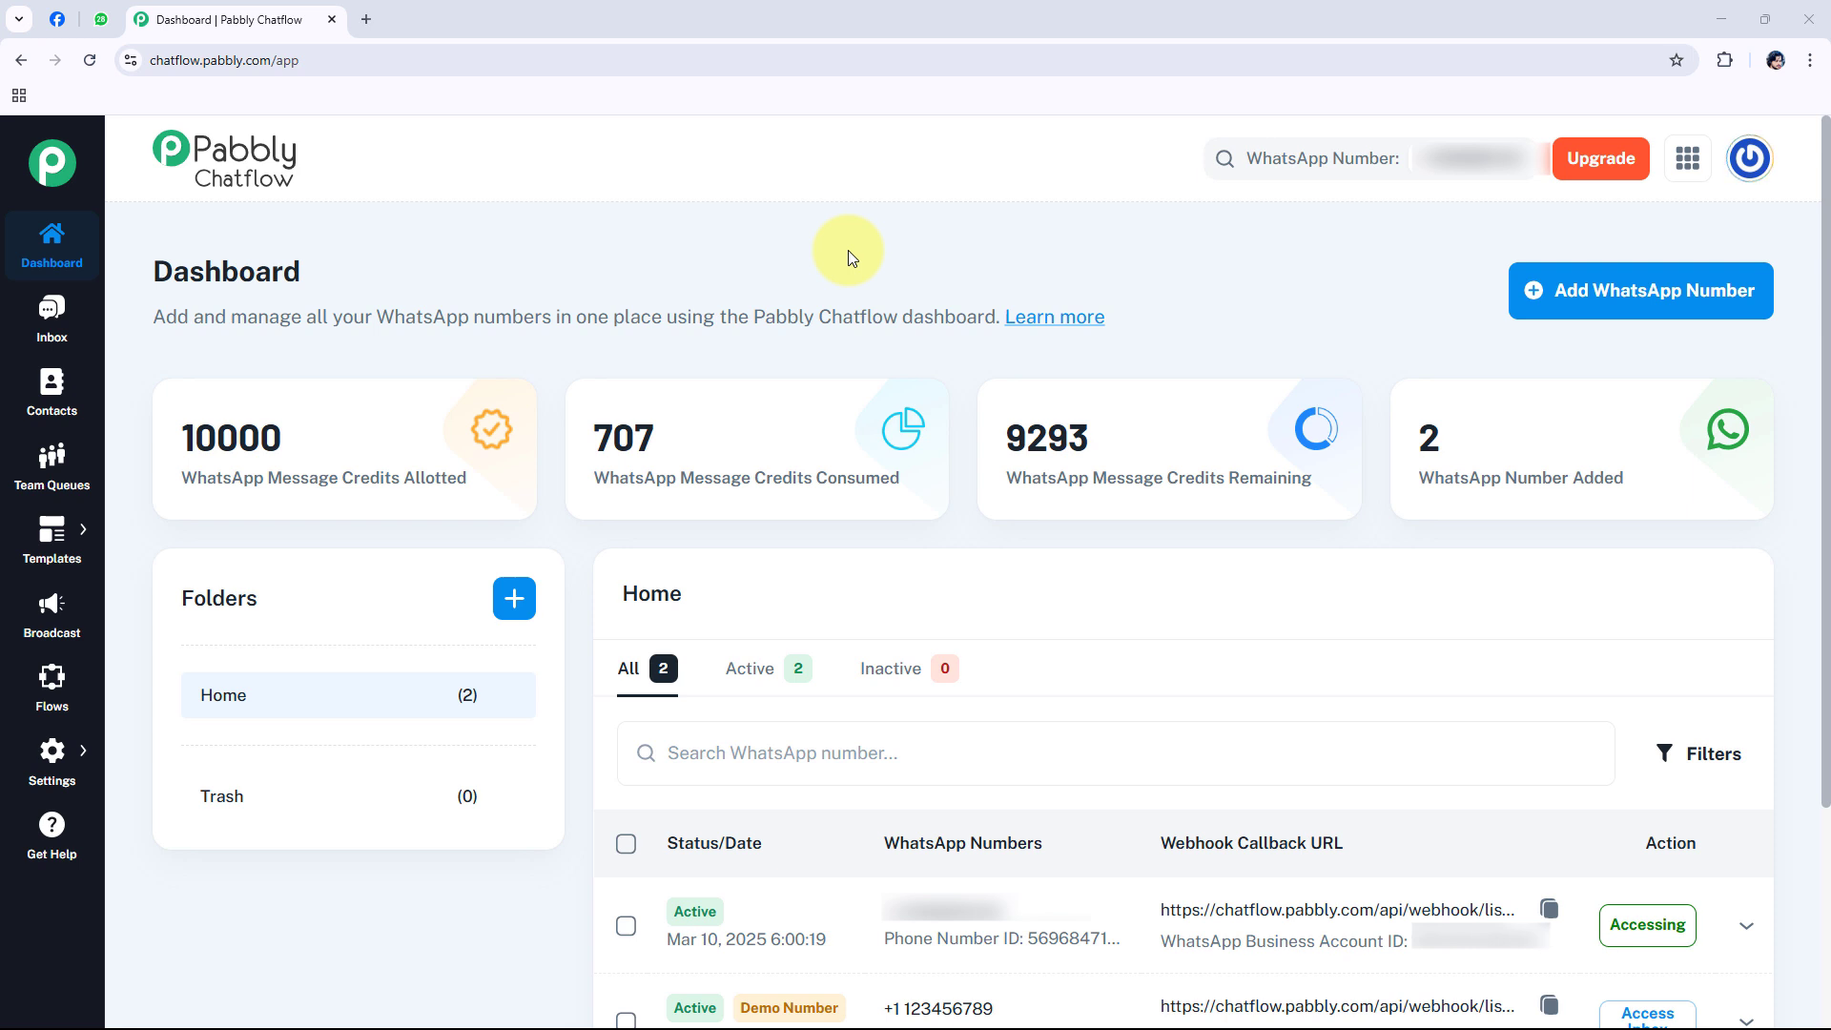
double_click(591, 307)
click(660, 240)
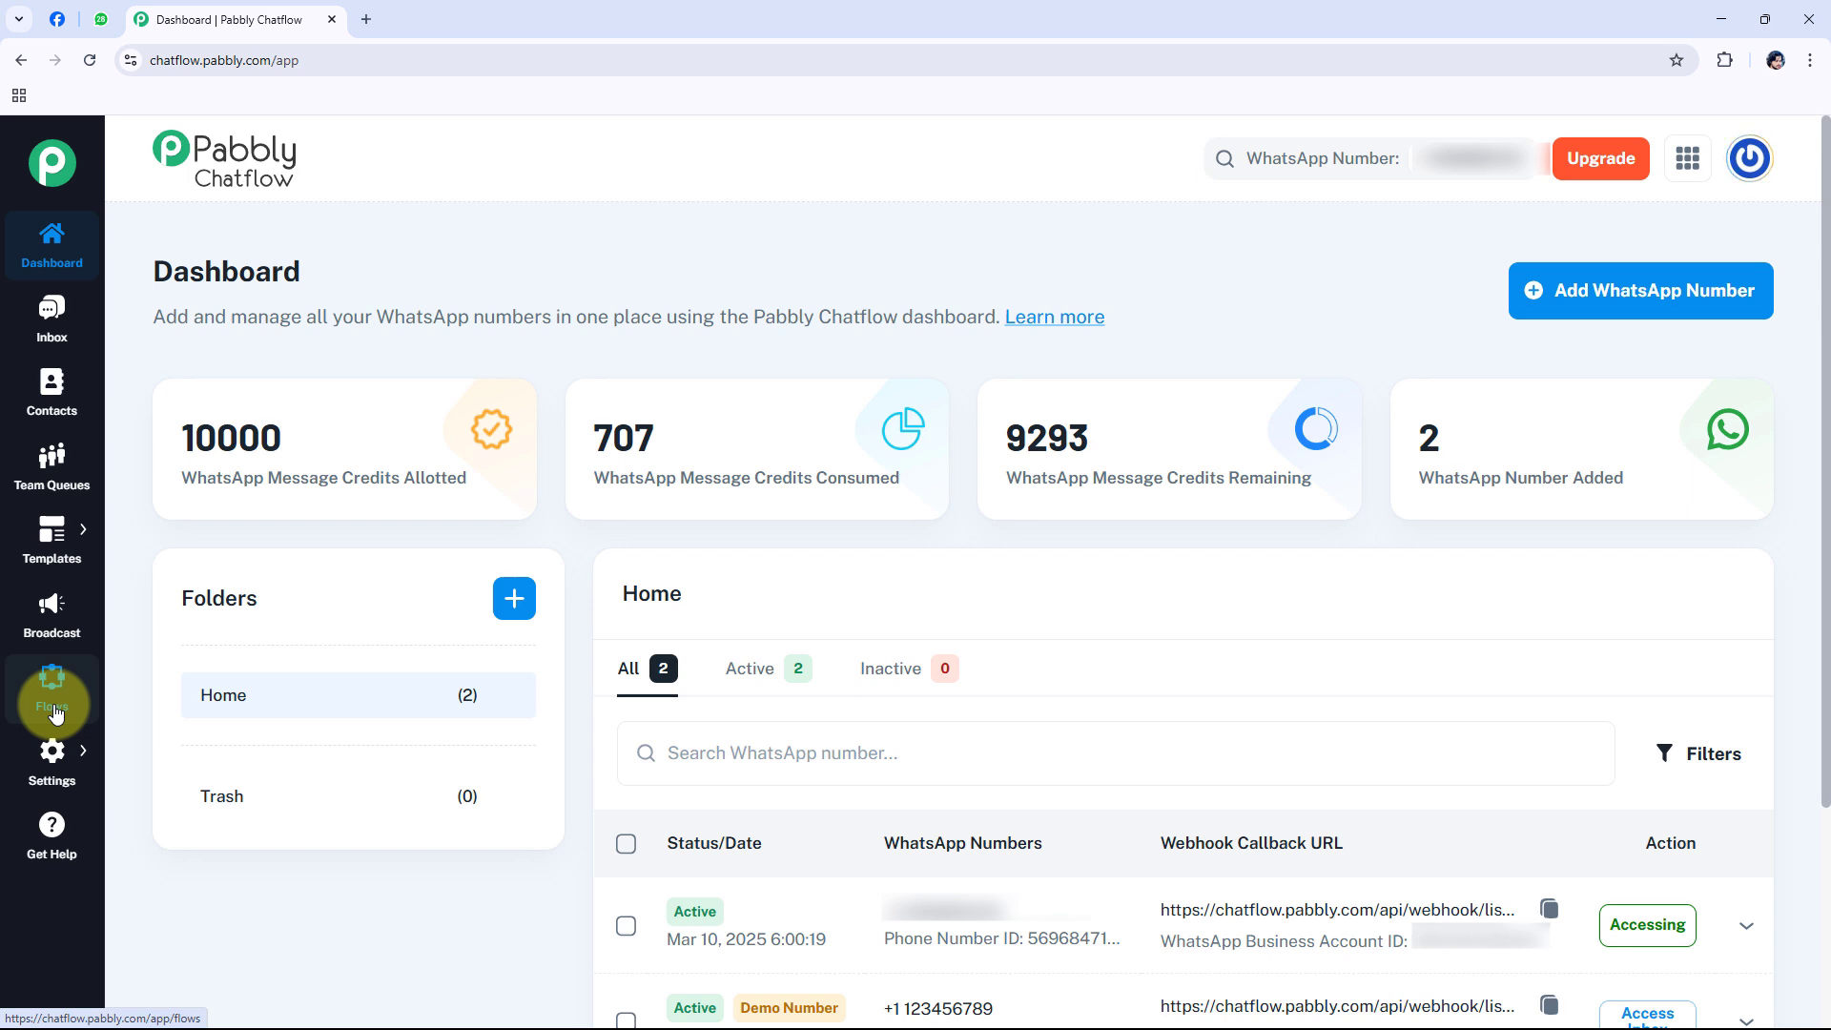
Step: Switch to WhatsApp Web and answer Pabbly's feedback message with Excellent and also with Need Improvement
click(100, 19)
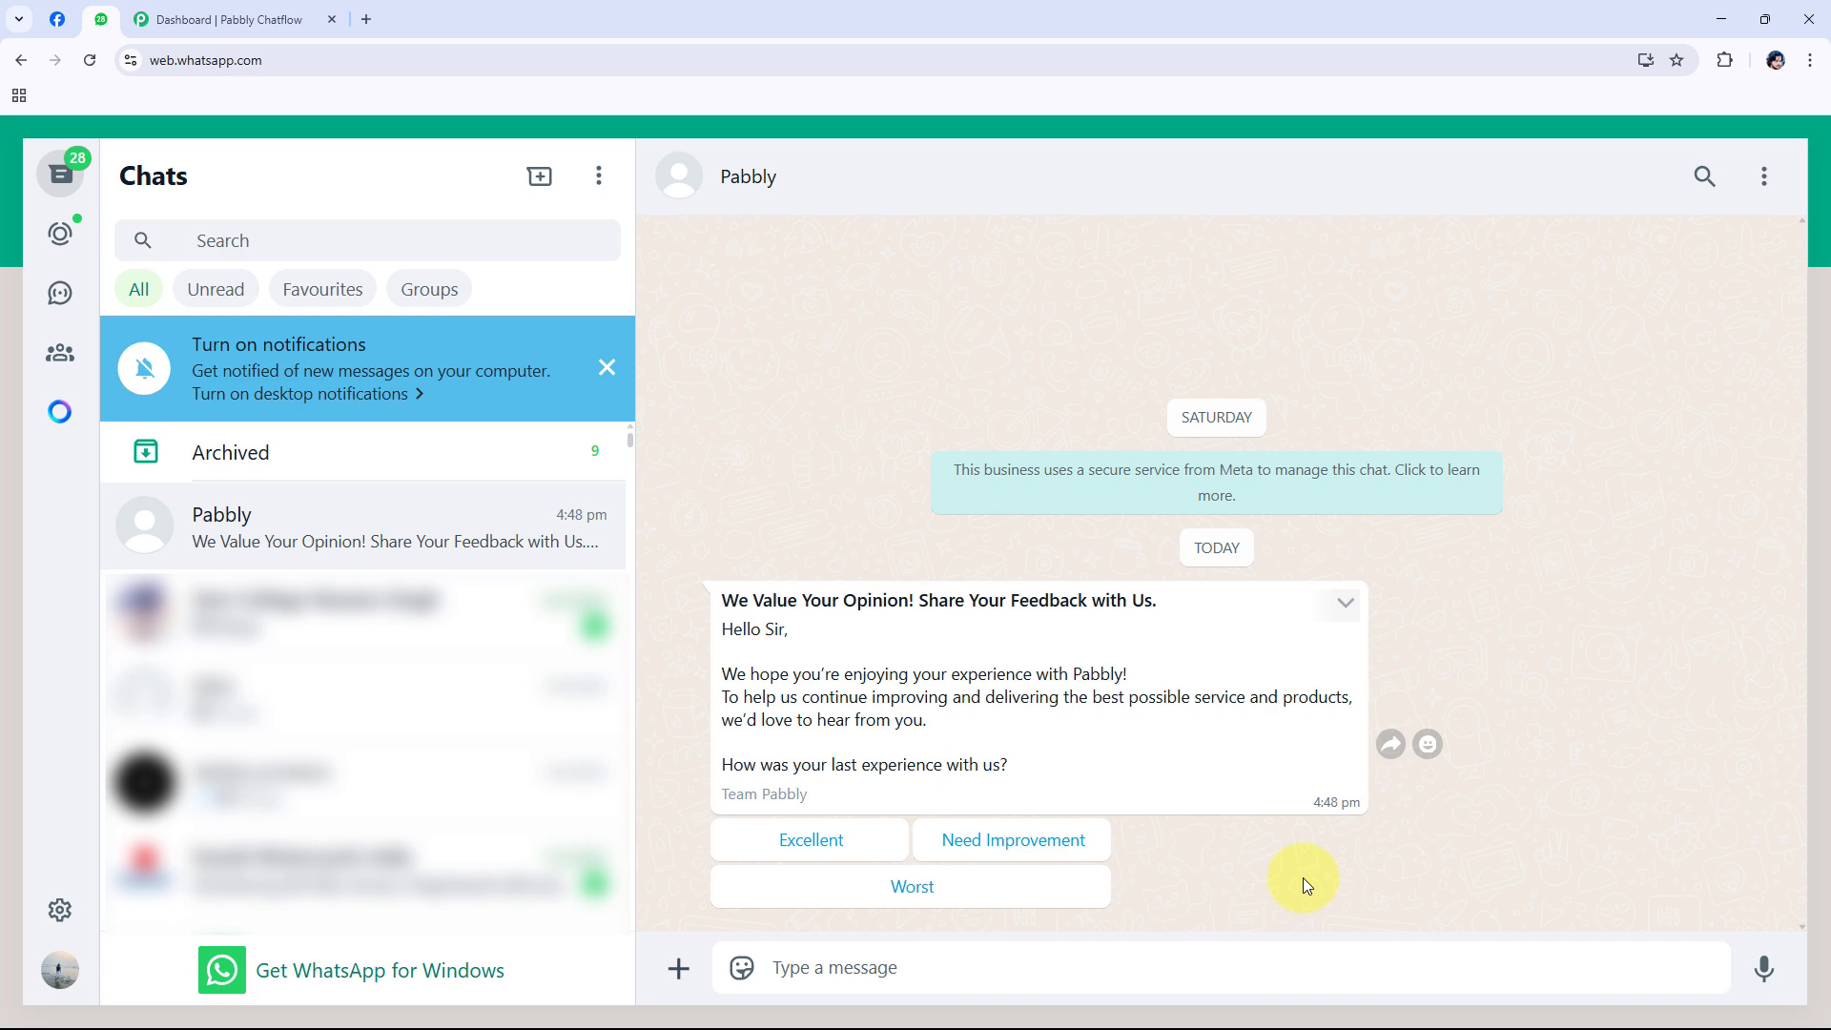
click(820, 843)
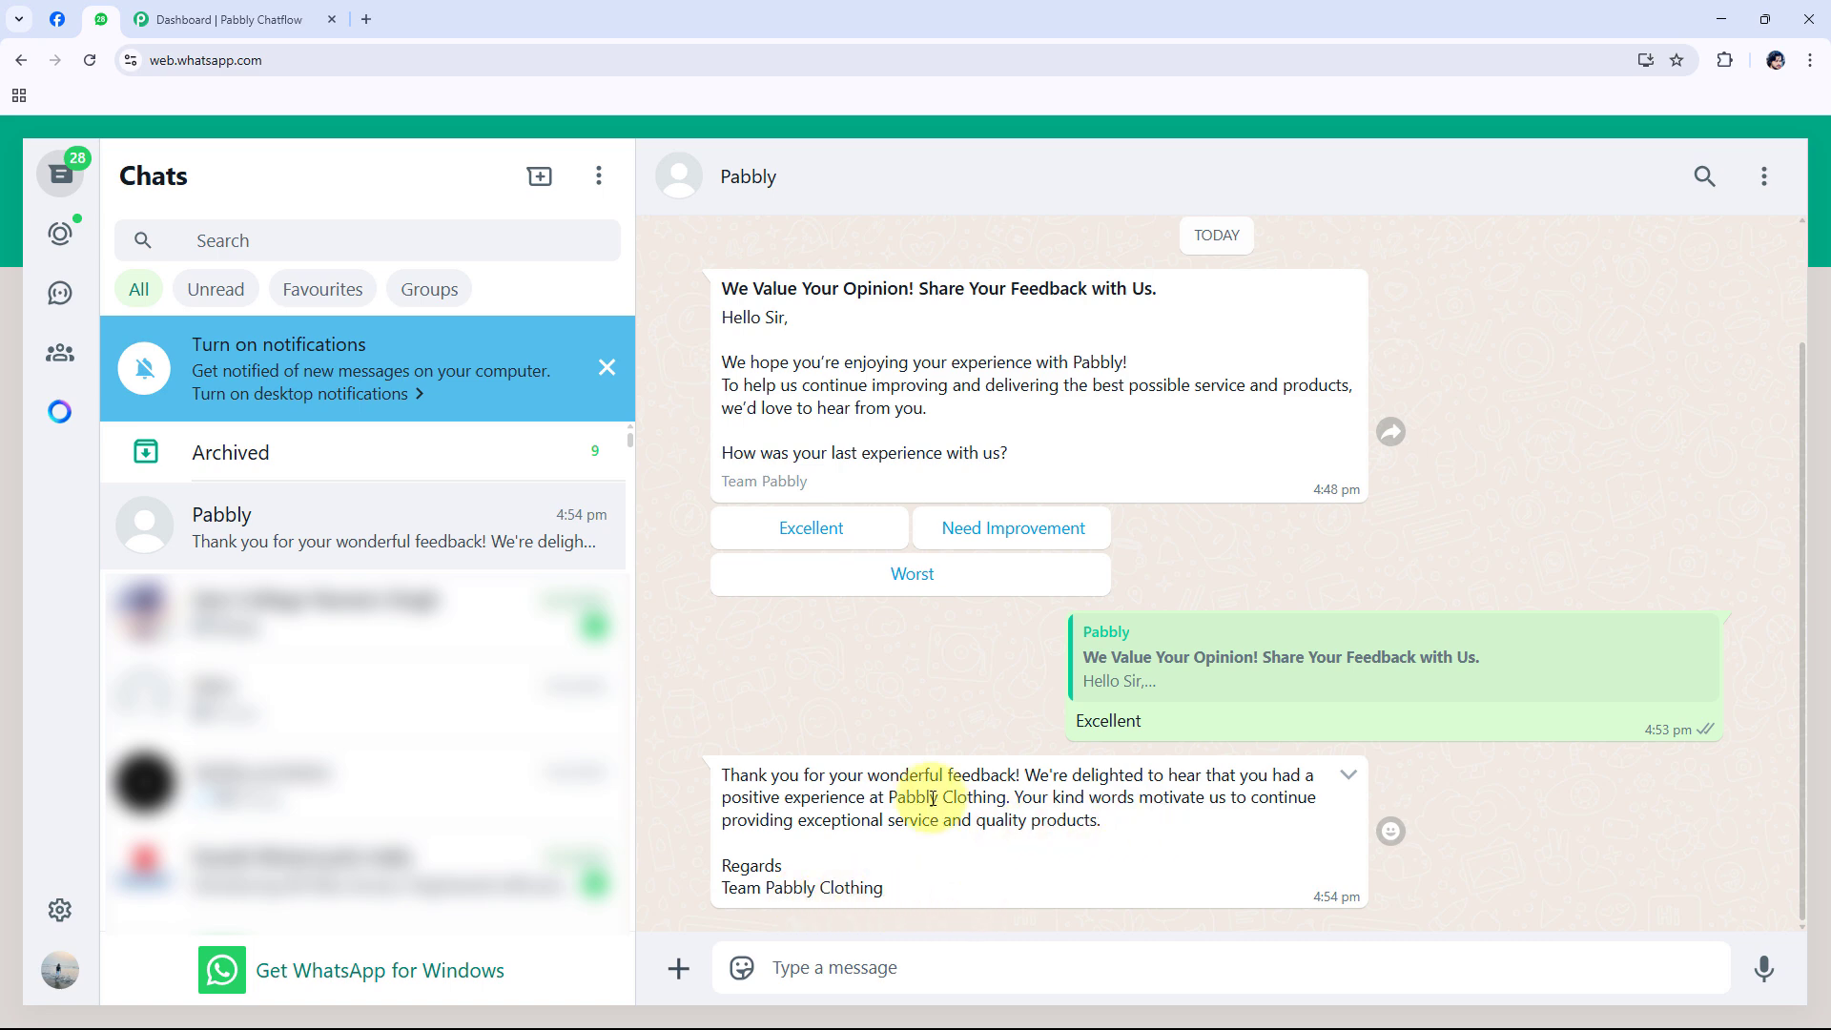
click(1030, 526)
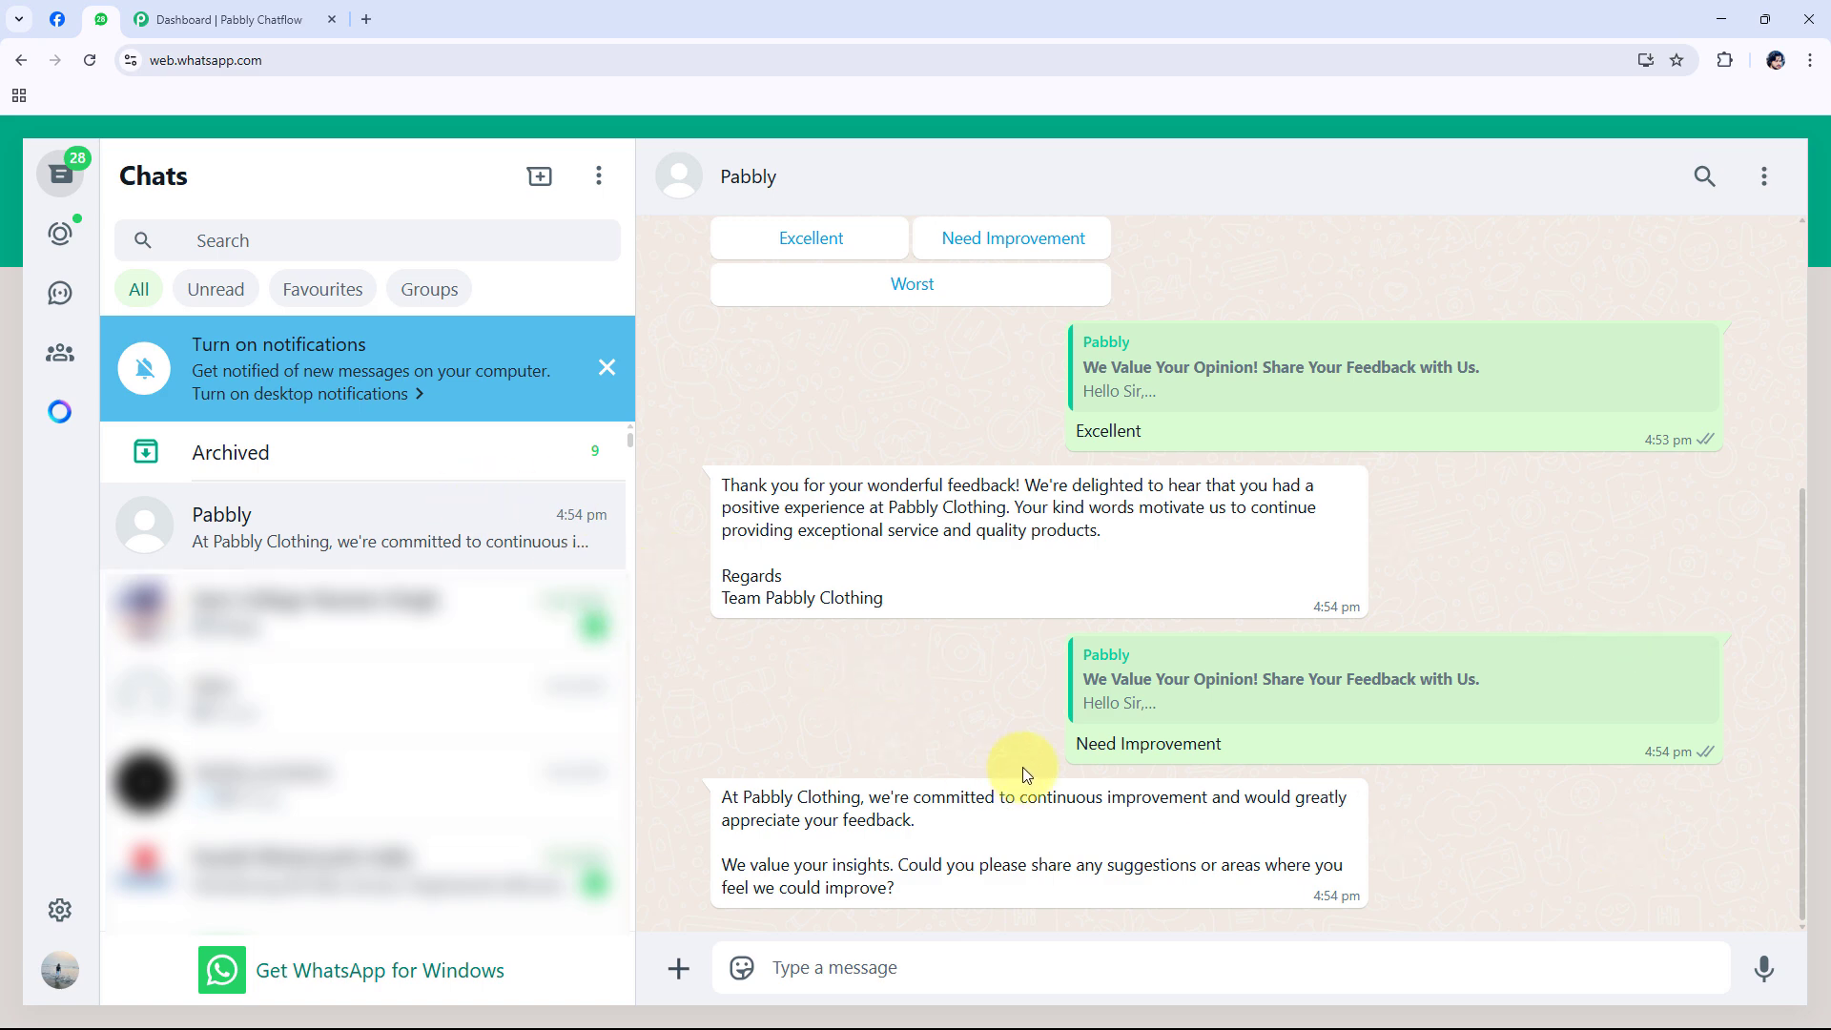
triple_click(1117, 745)
click(898, 719)
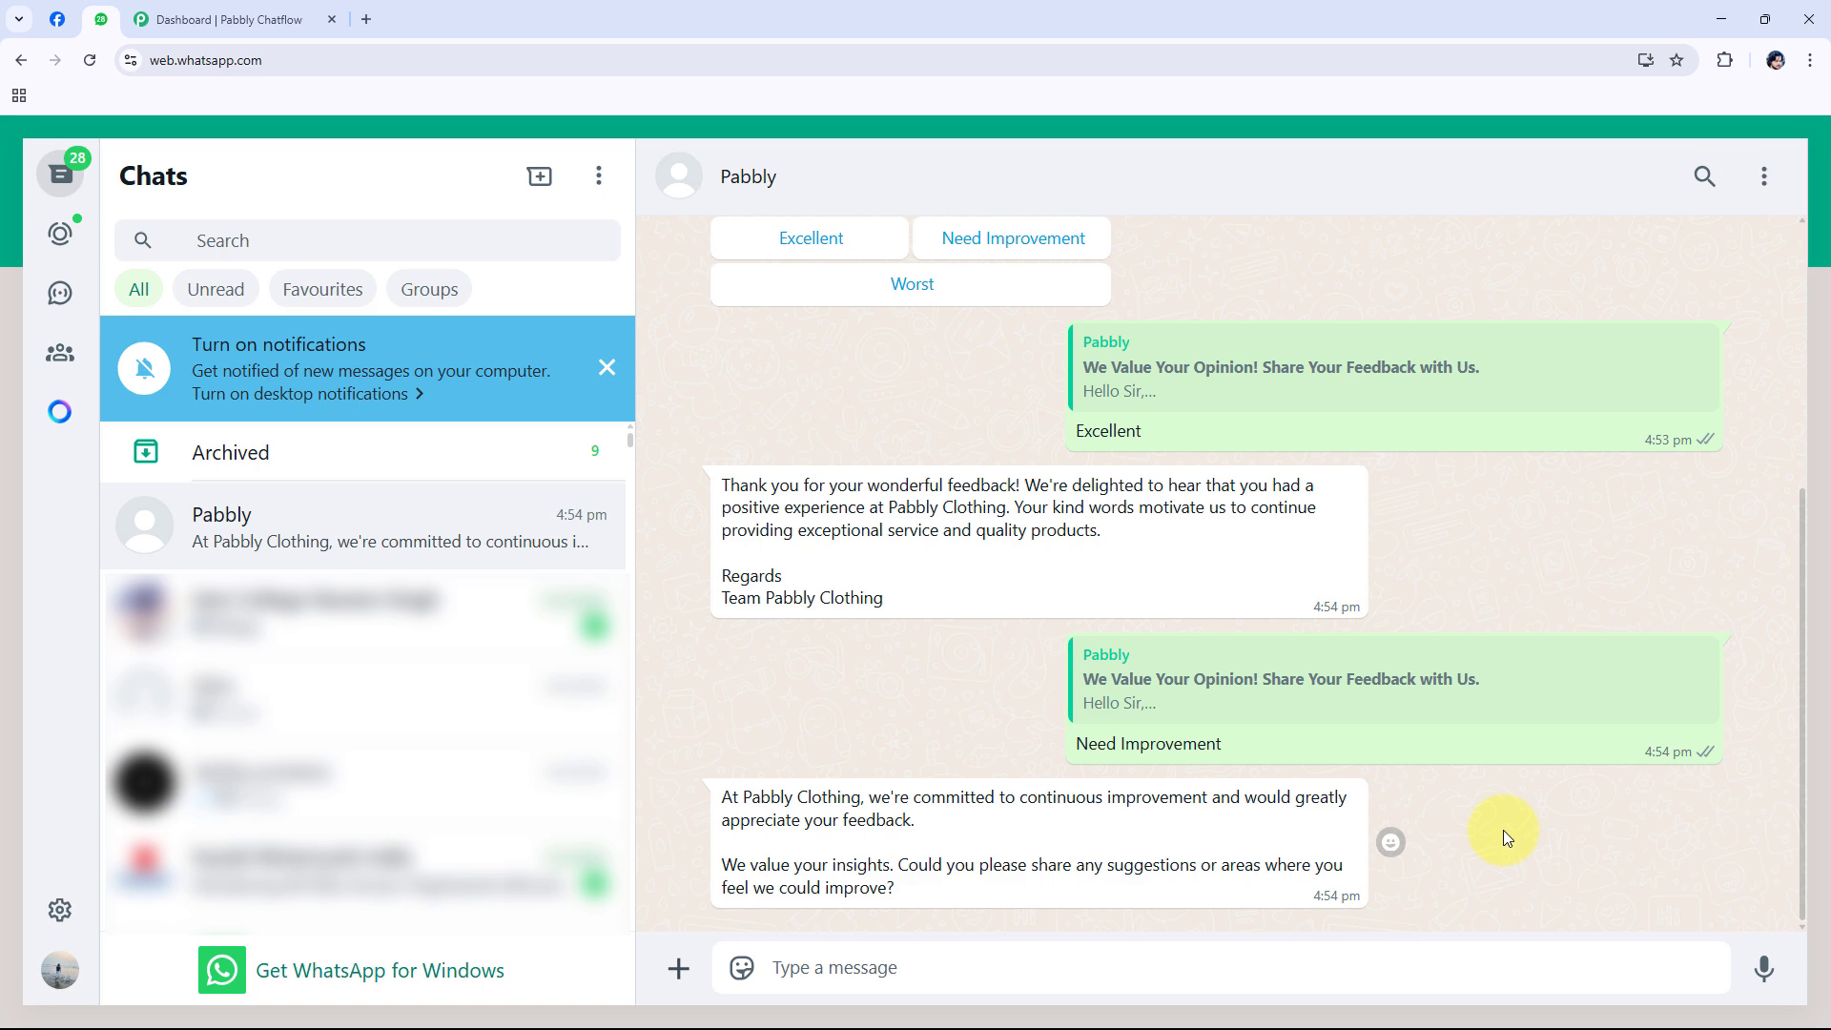
Step: Send the improvement suggestion "you have to improve your product quality" in the Pabbly chat
click(1132, 964)
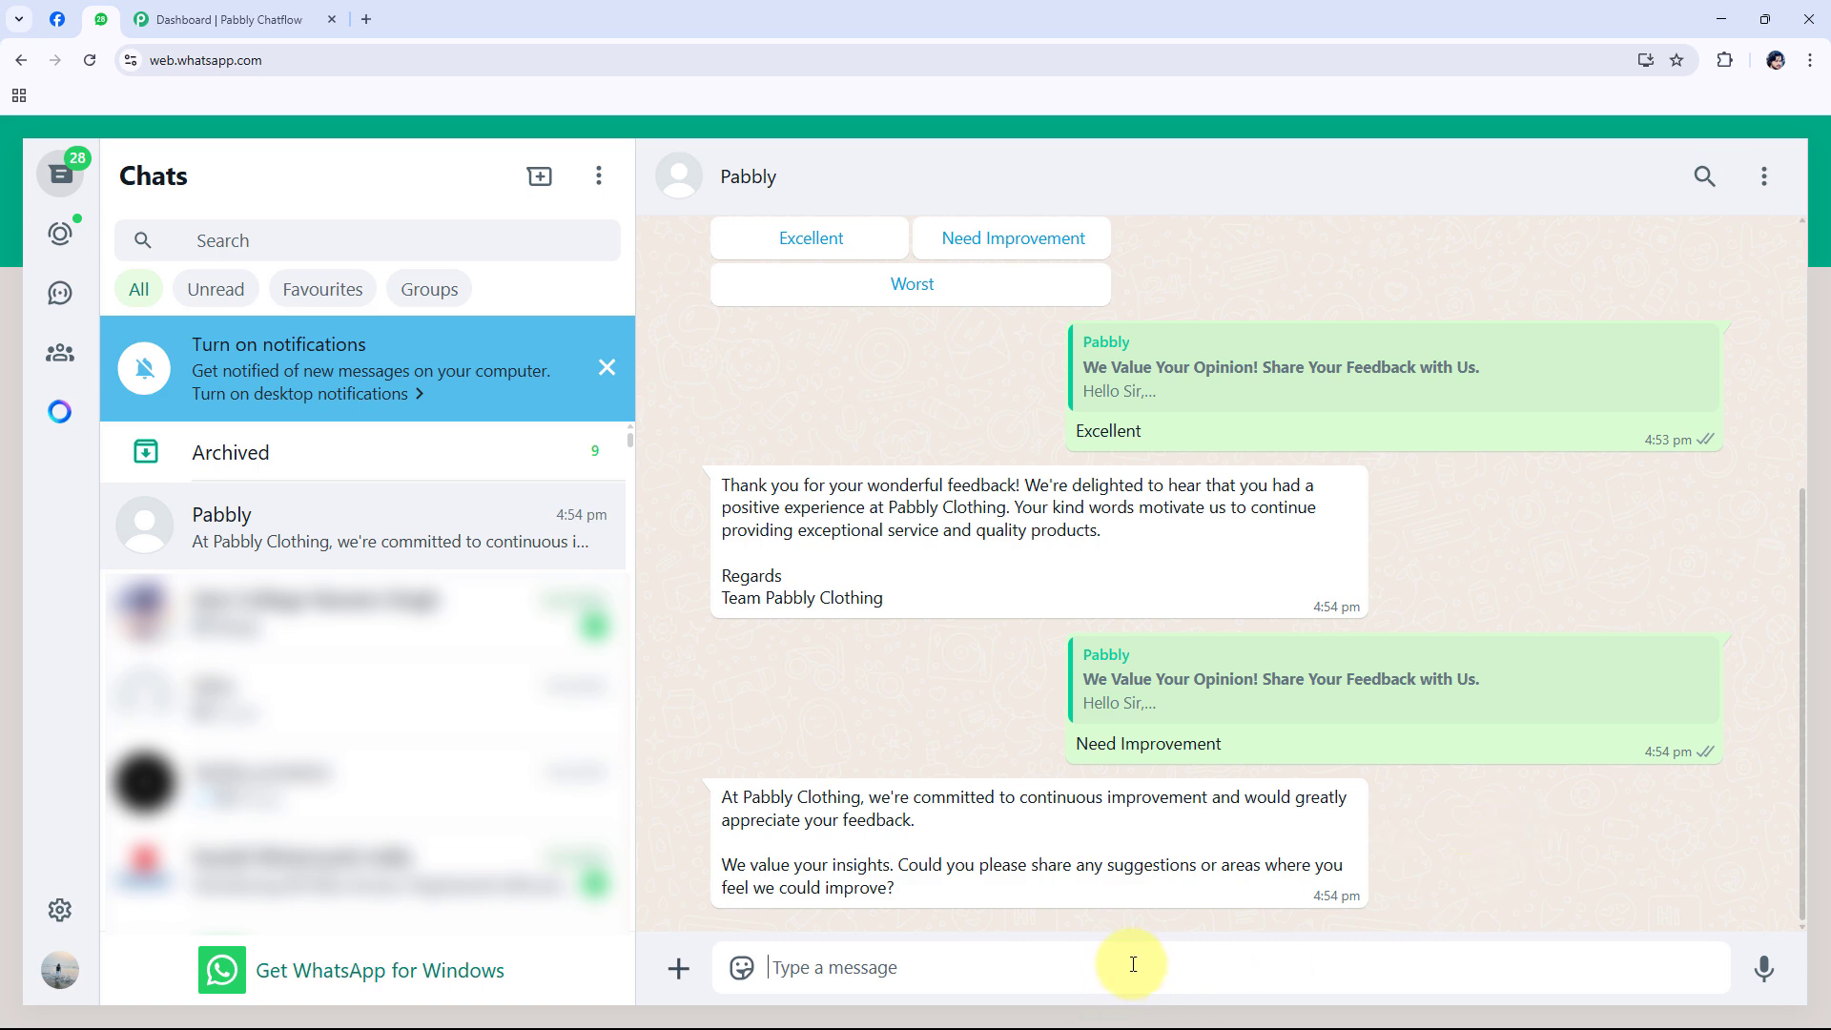
text(you have )
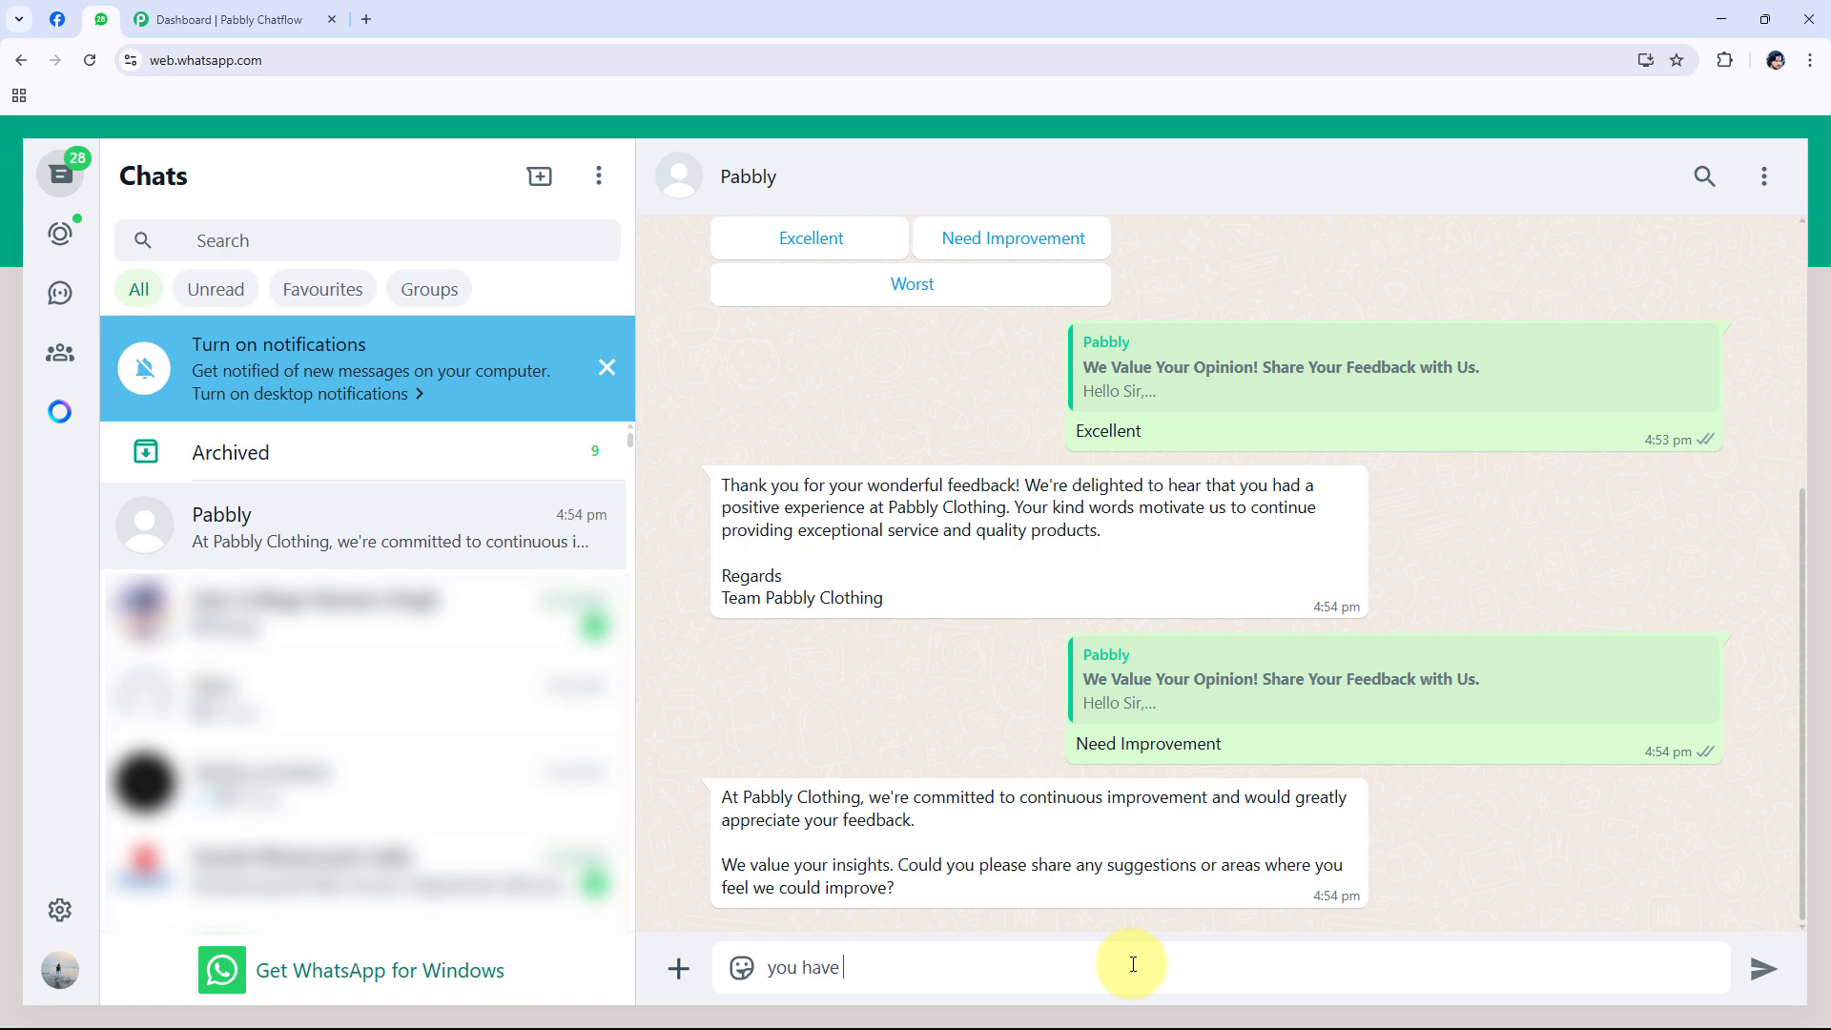
text(to improve)
text(your )
text(qua;i)
key(Left)
key(Left)
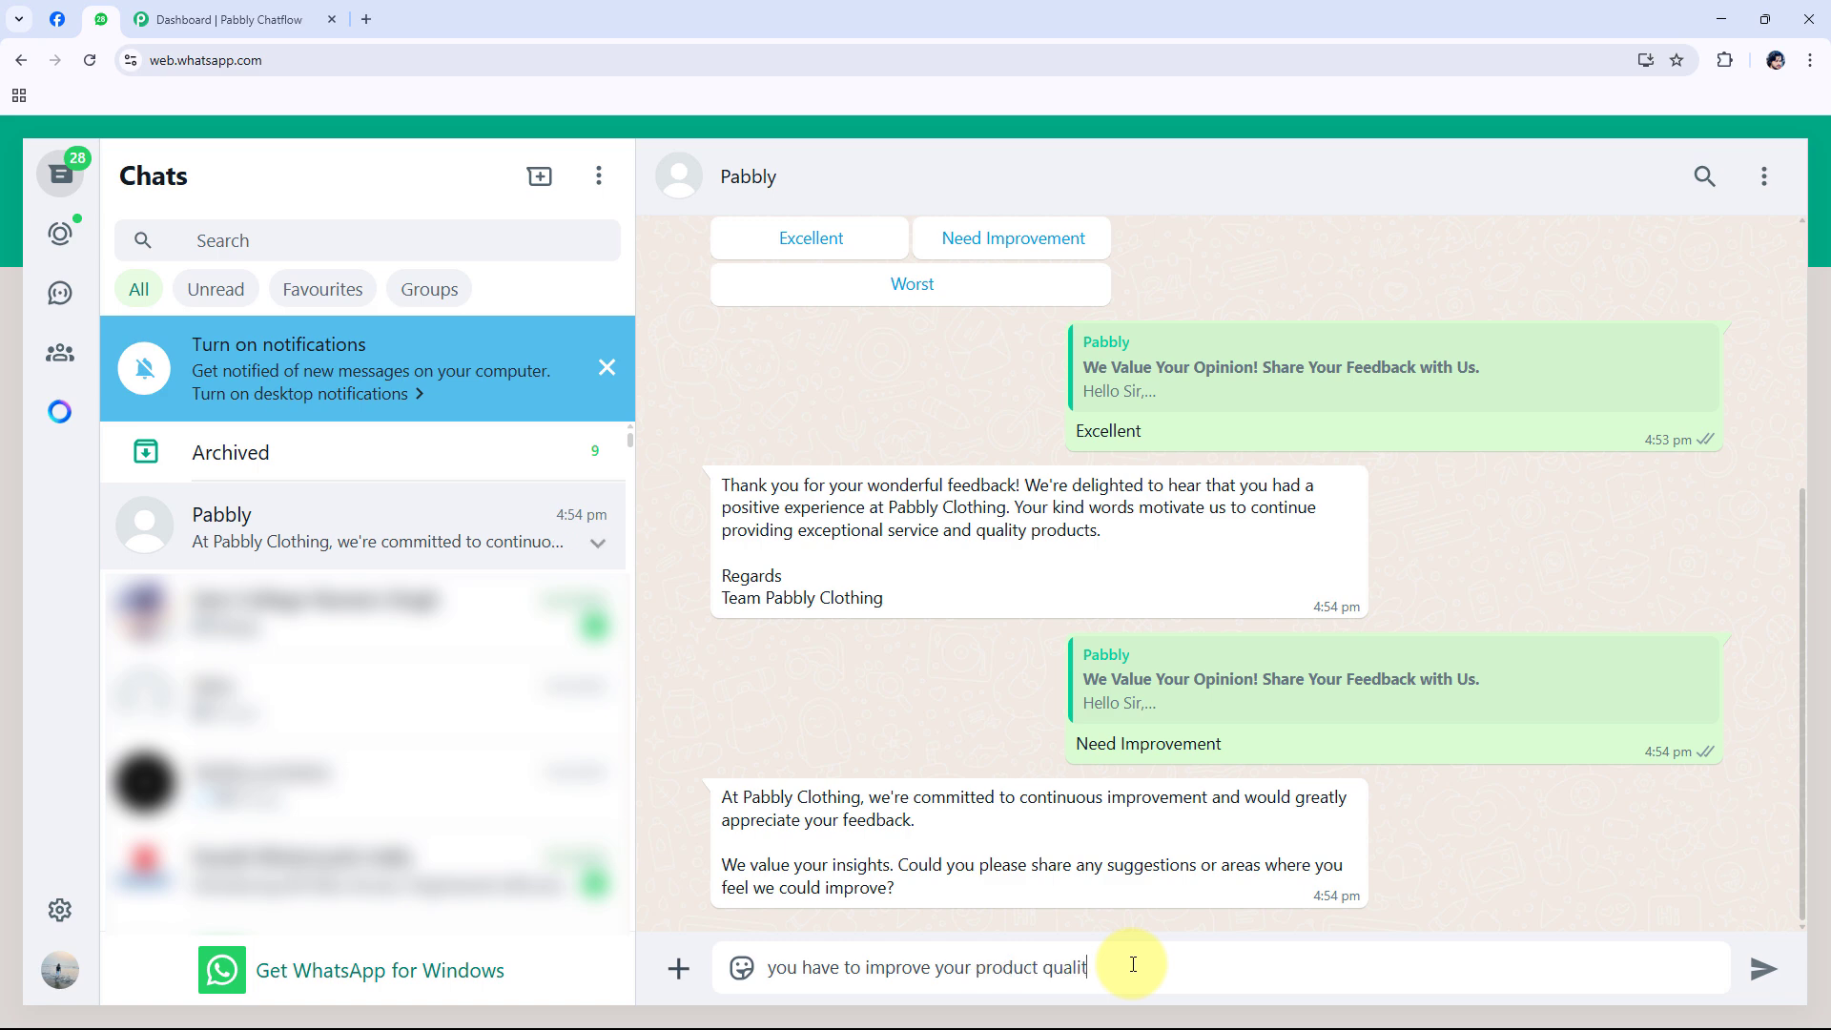
text(y)
key(Return)
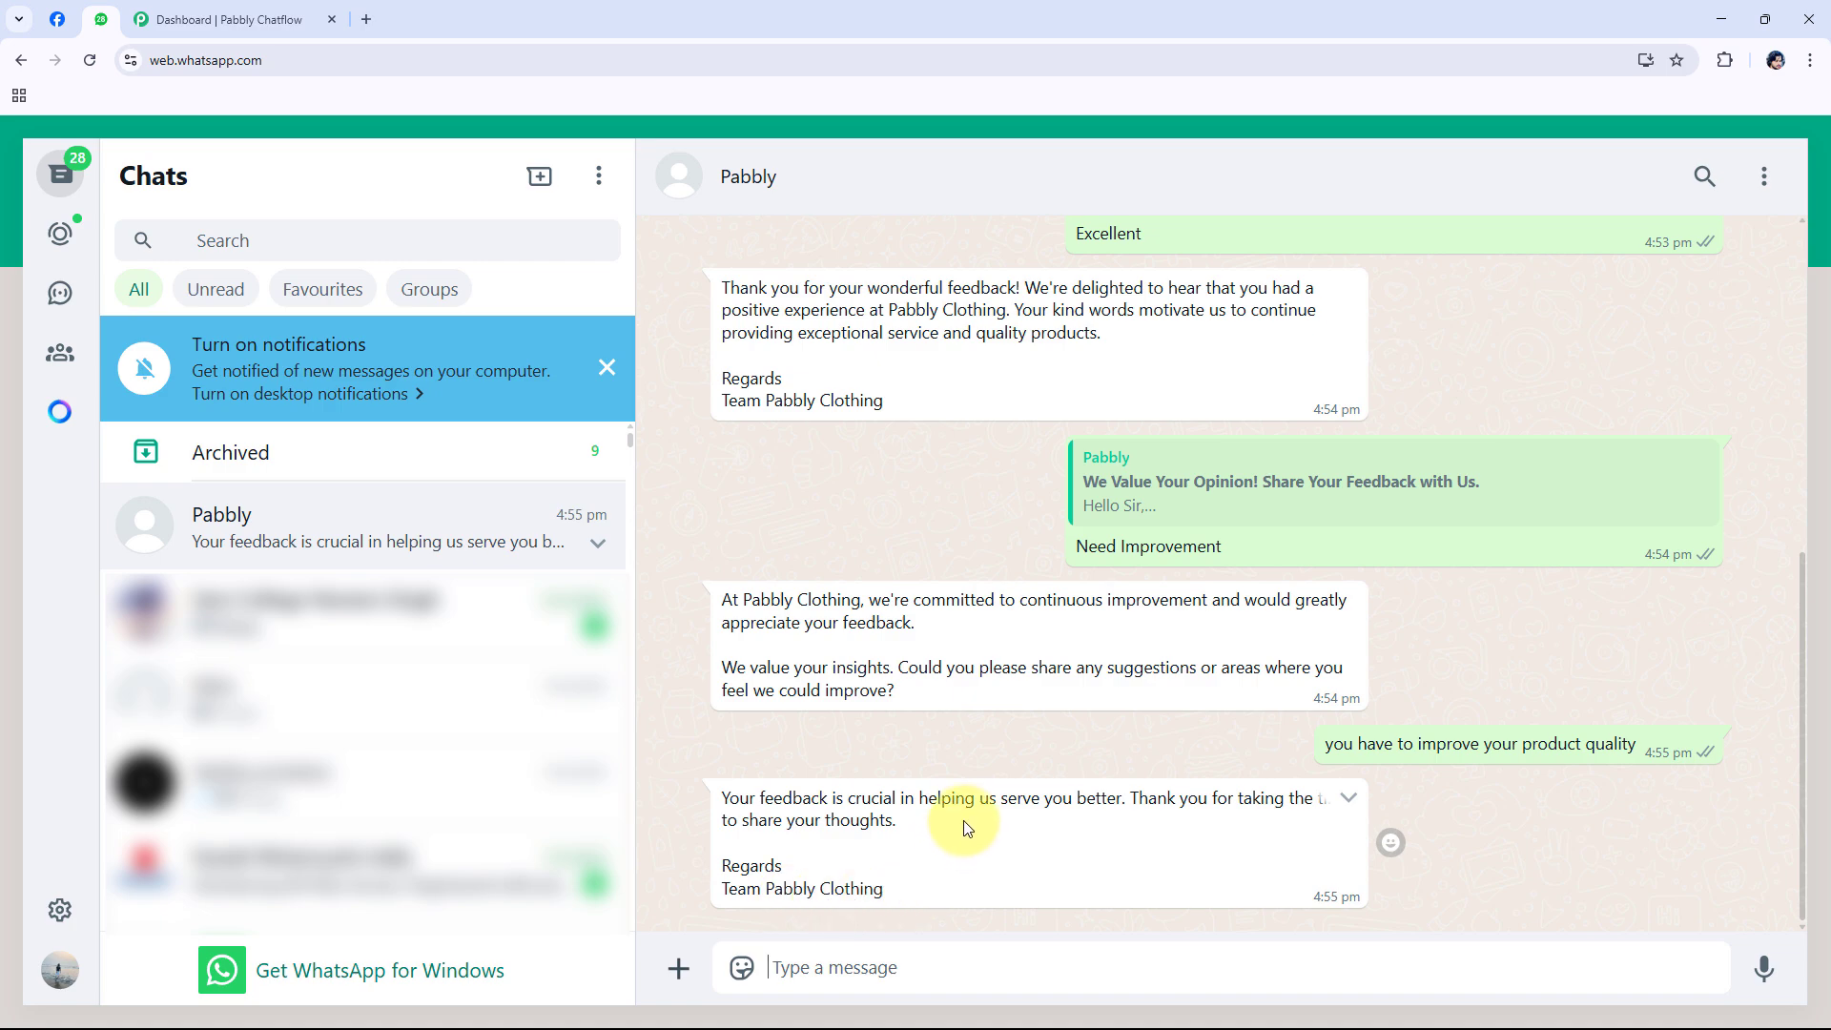
Step: Answer the feedback message with Worst and send a copy of the earlier suggestion "you have to improve your product quality"
scroll(1059, 649, up, 6)
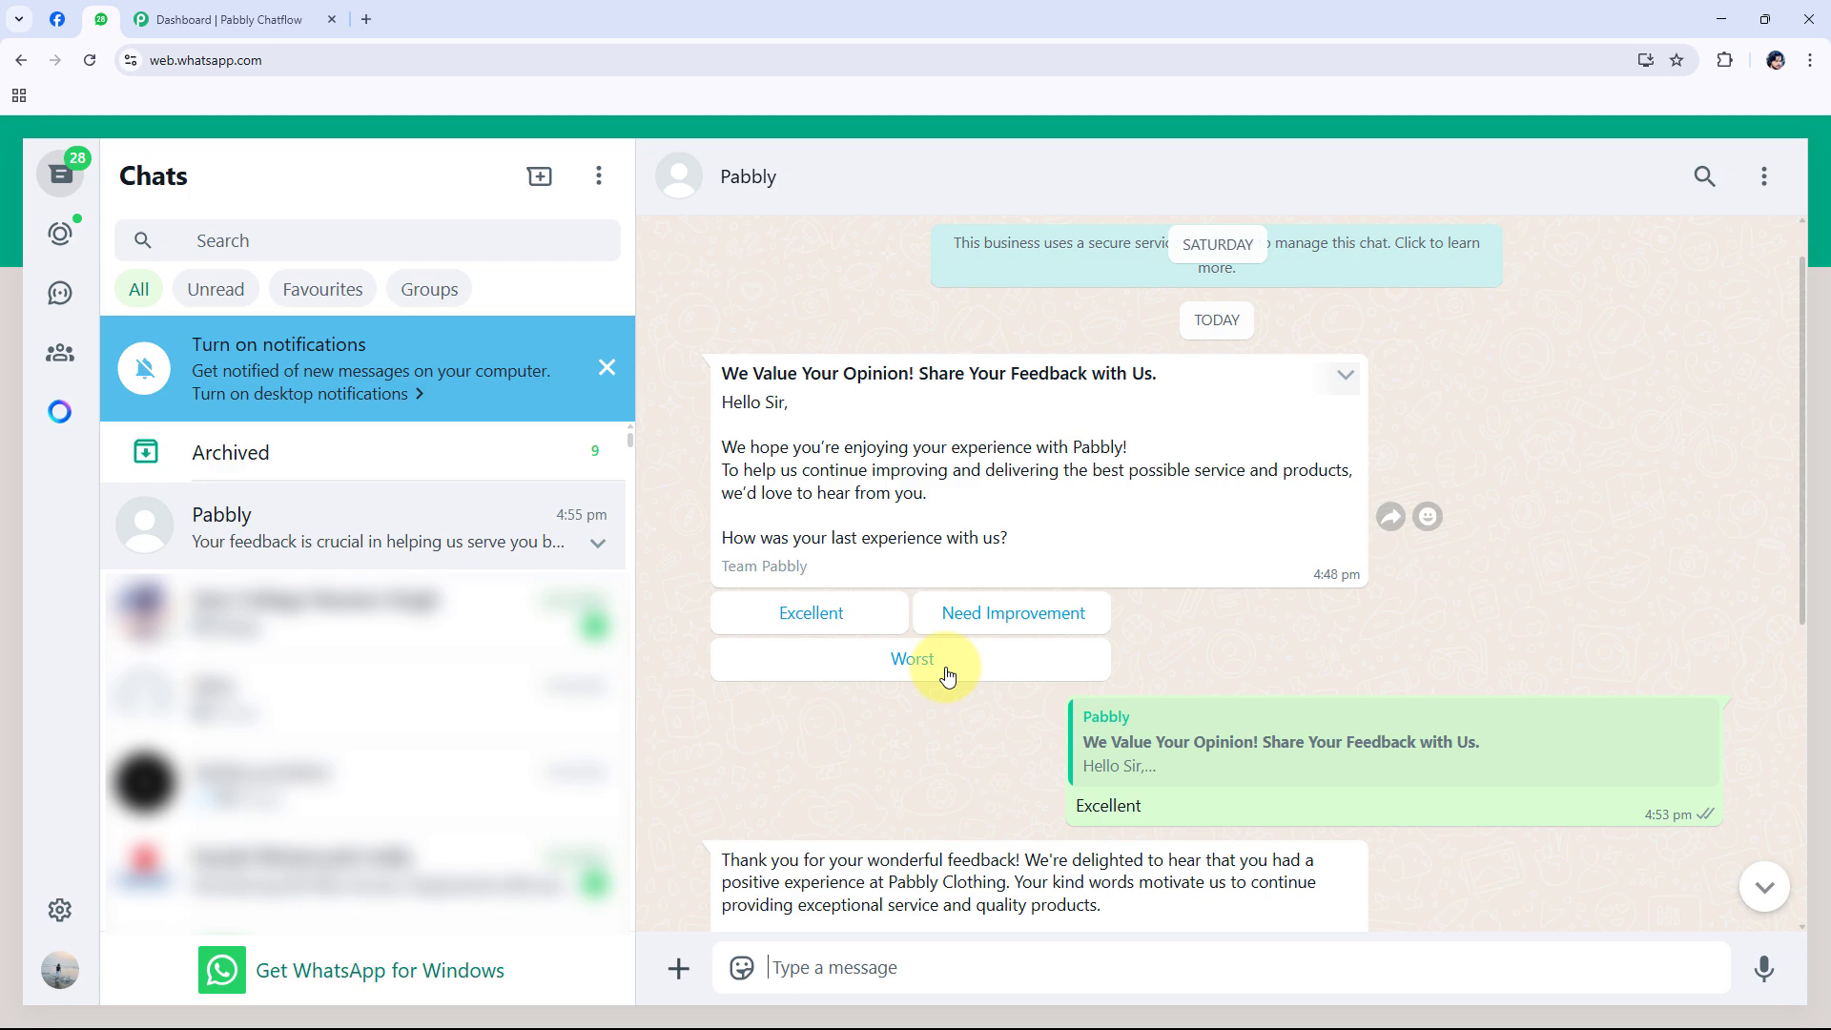
click(947, 673)
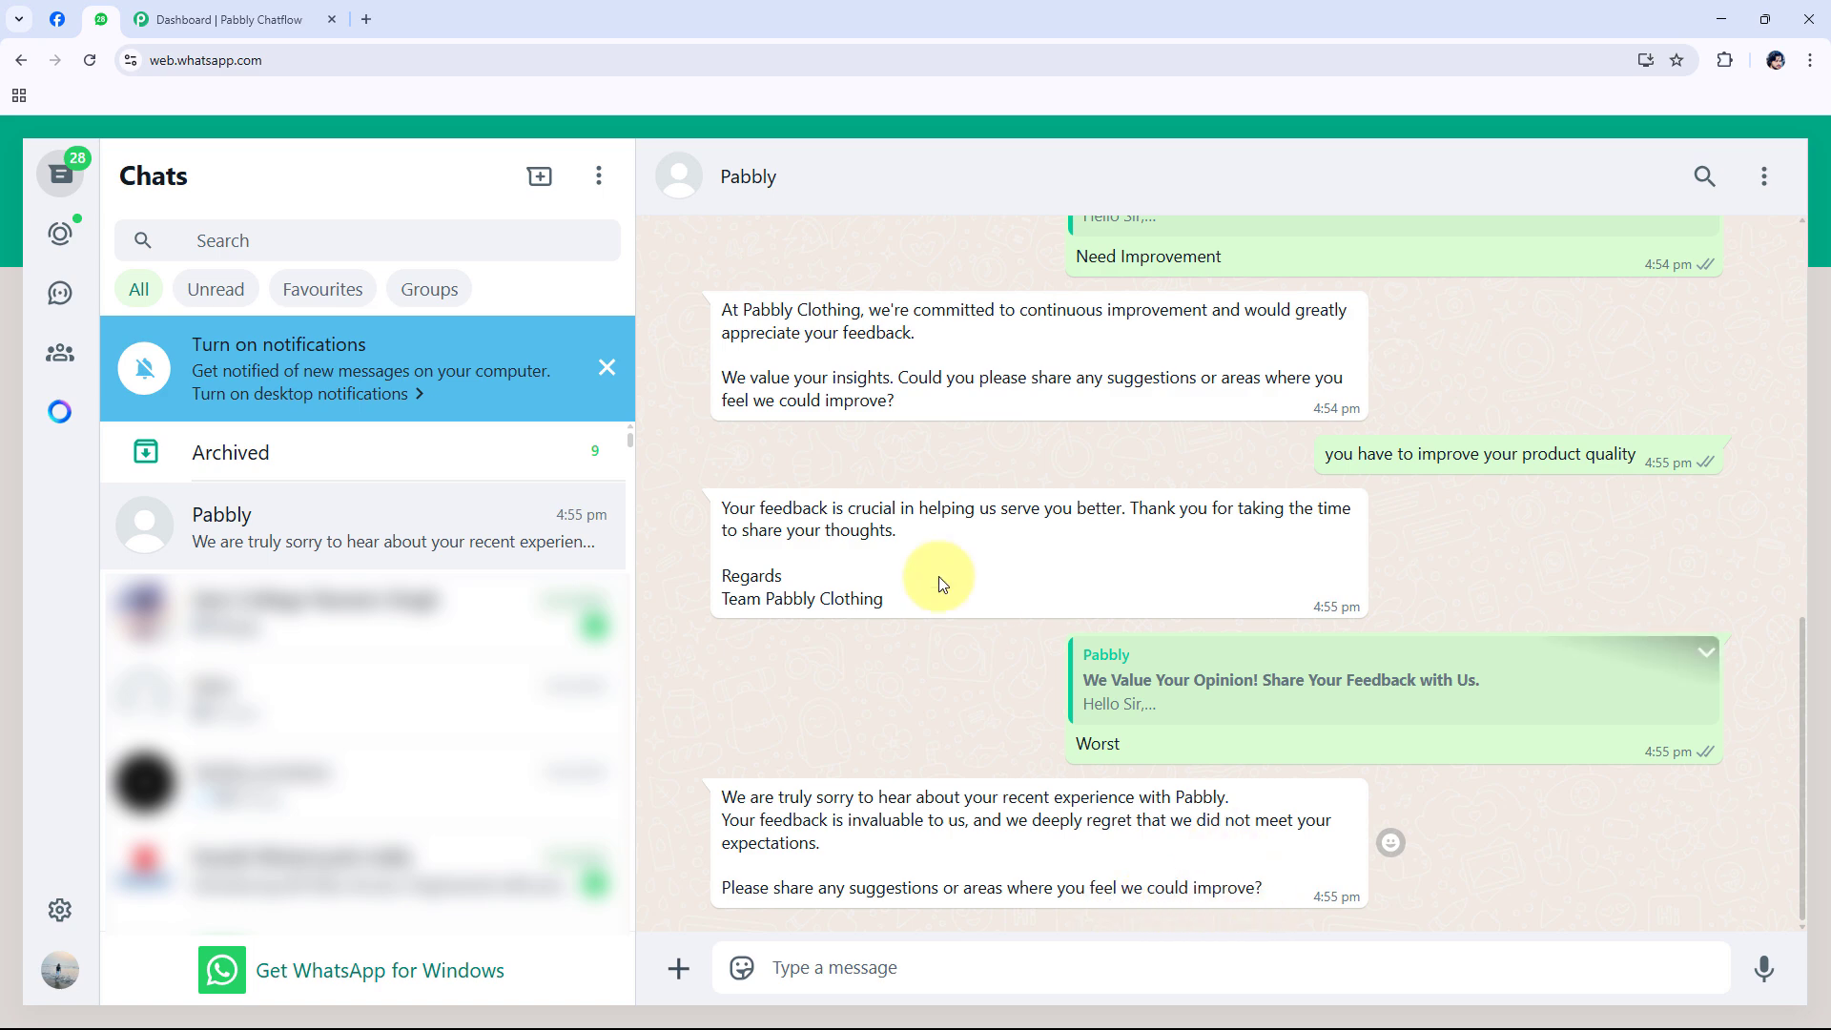
triple_click(1389, 454)
key(ctrl+c)
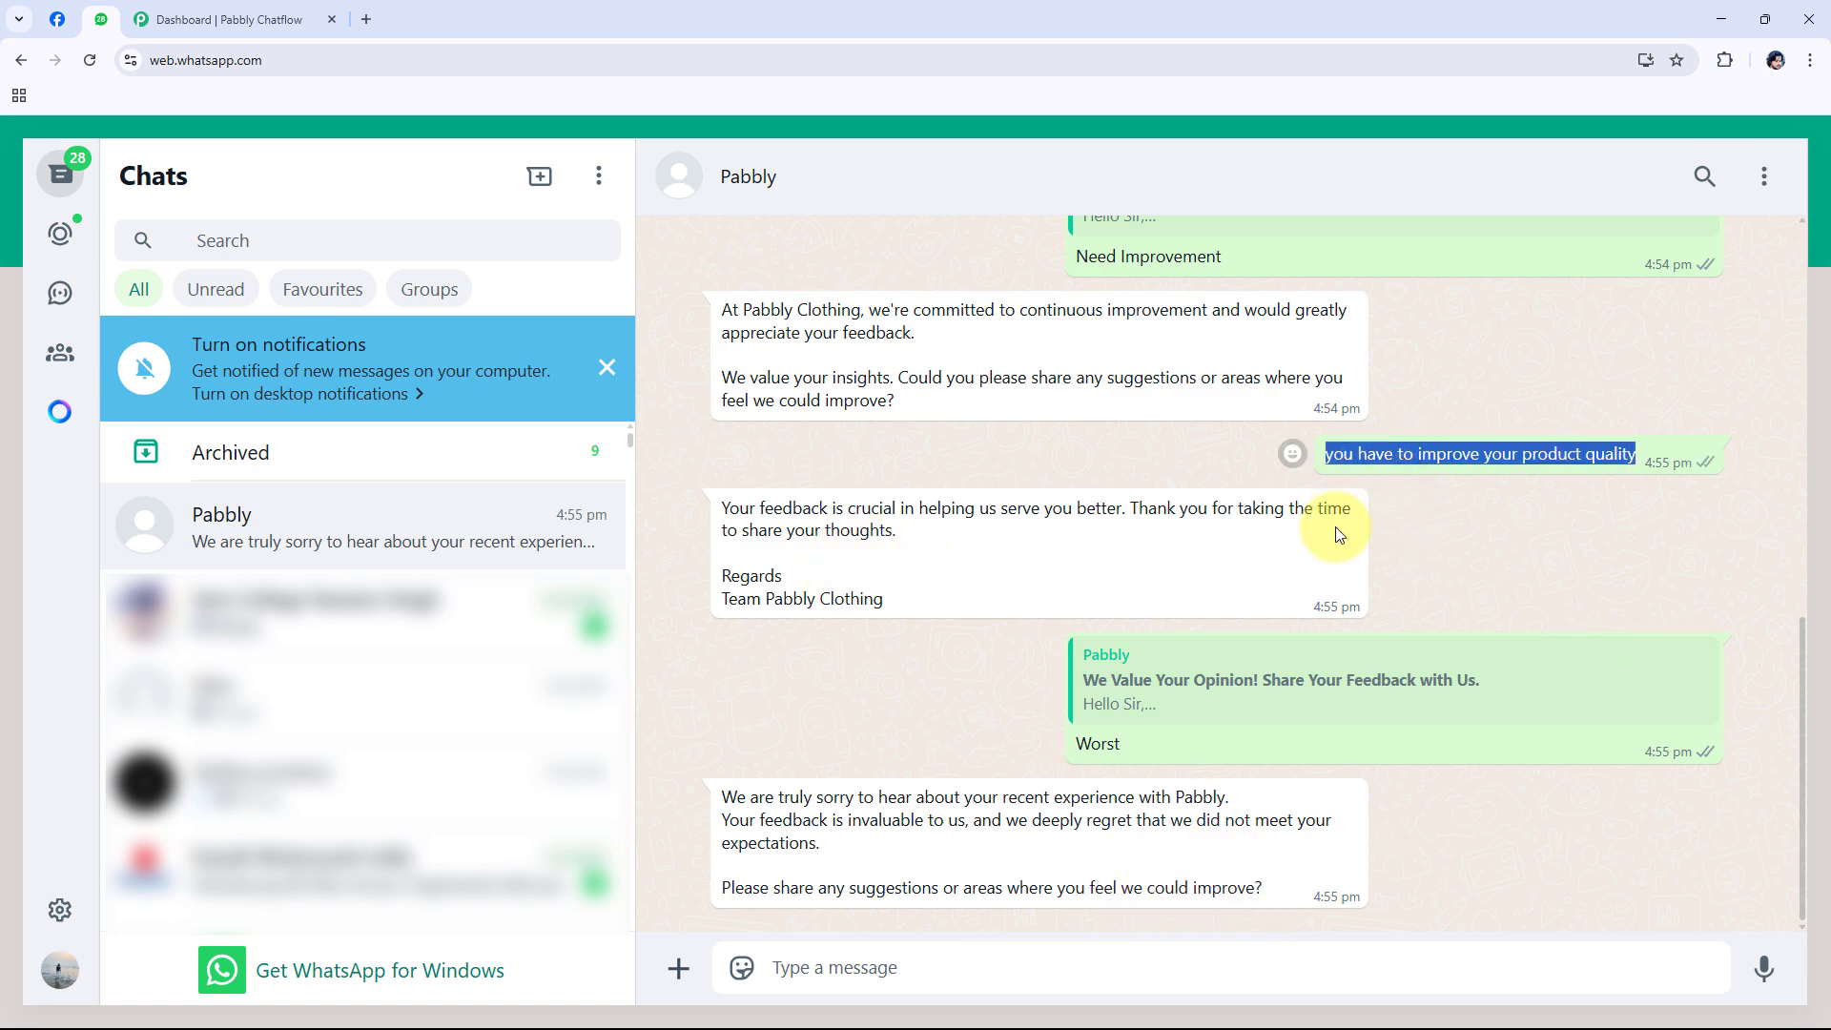
click(1054, 967)
key(ctrl+v)
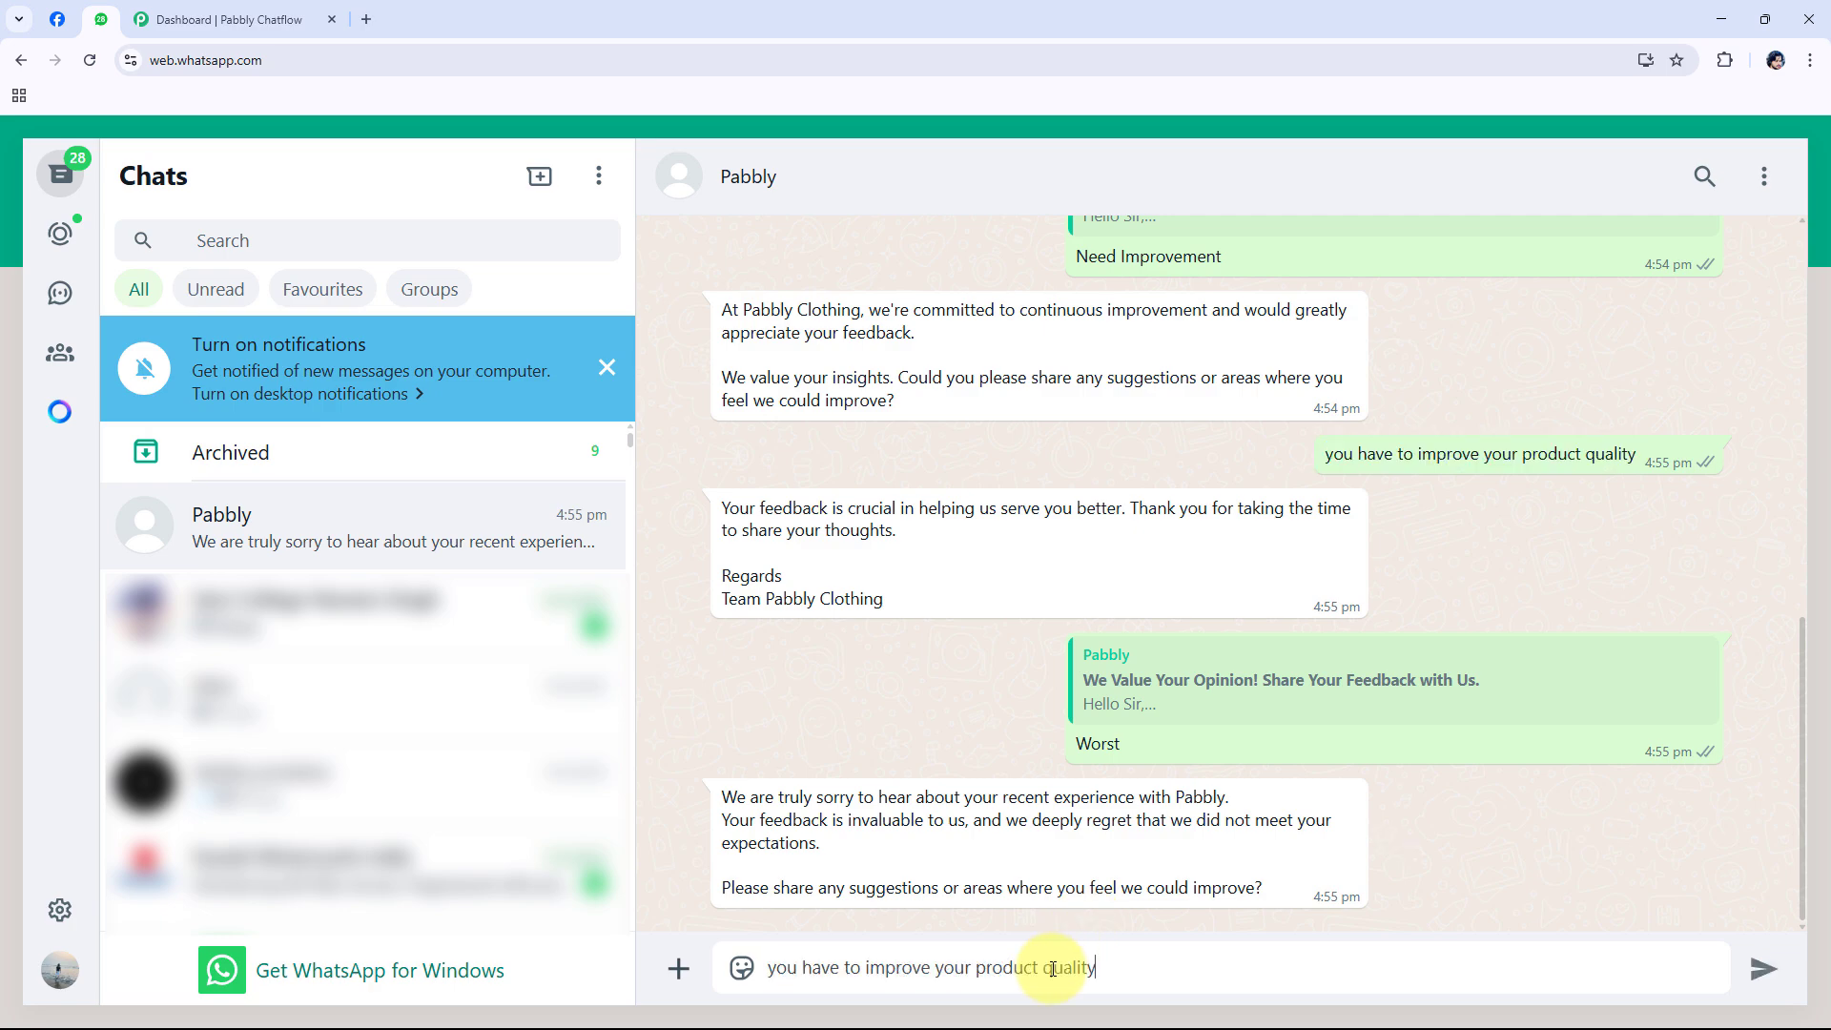
key(Return)
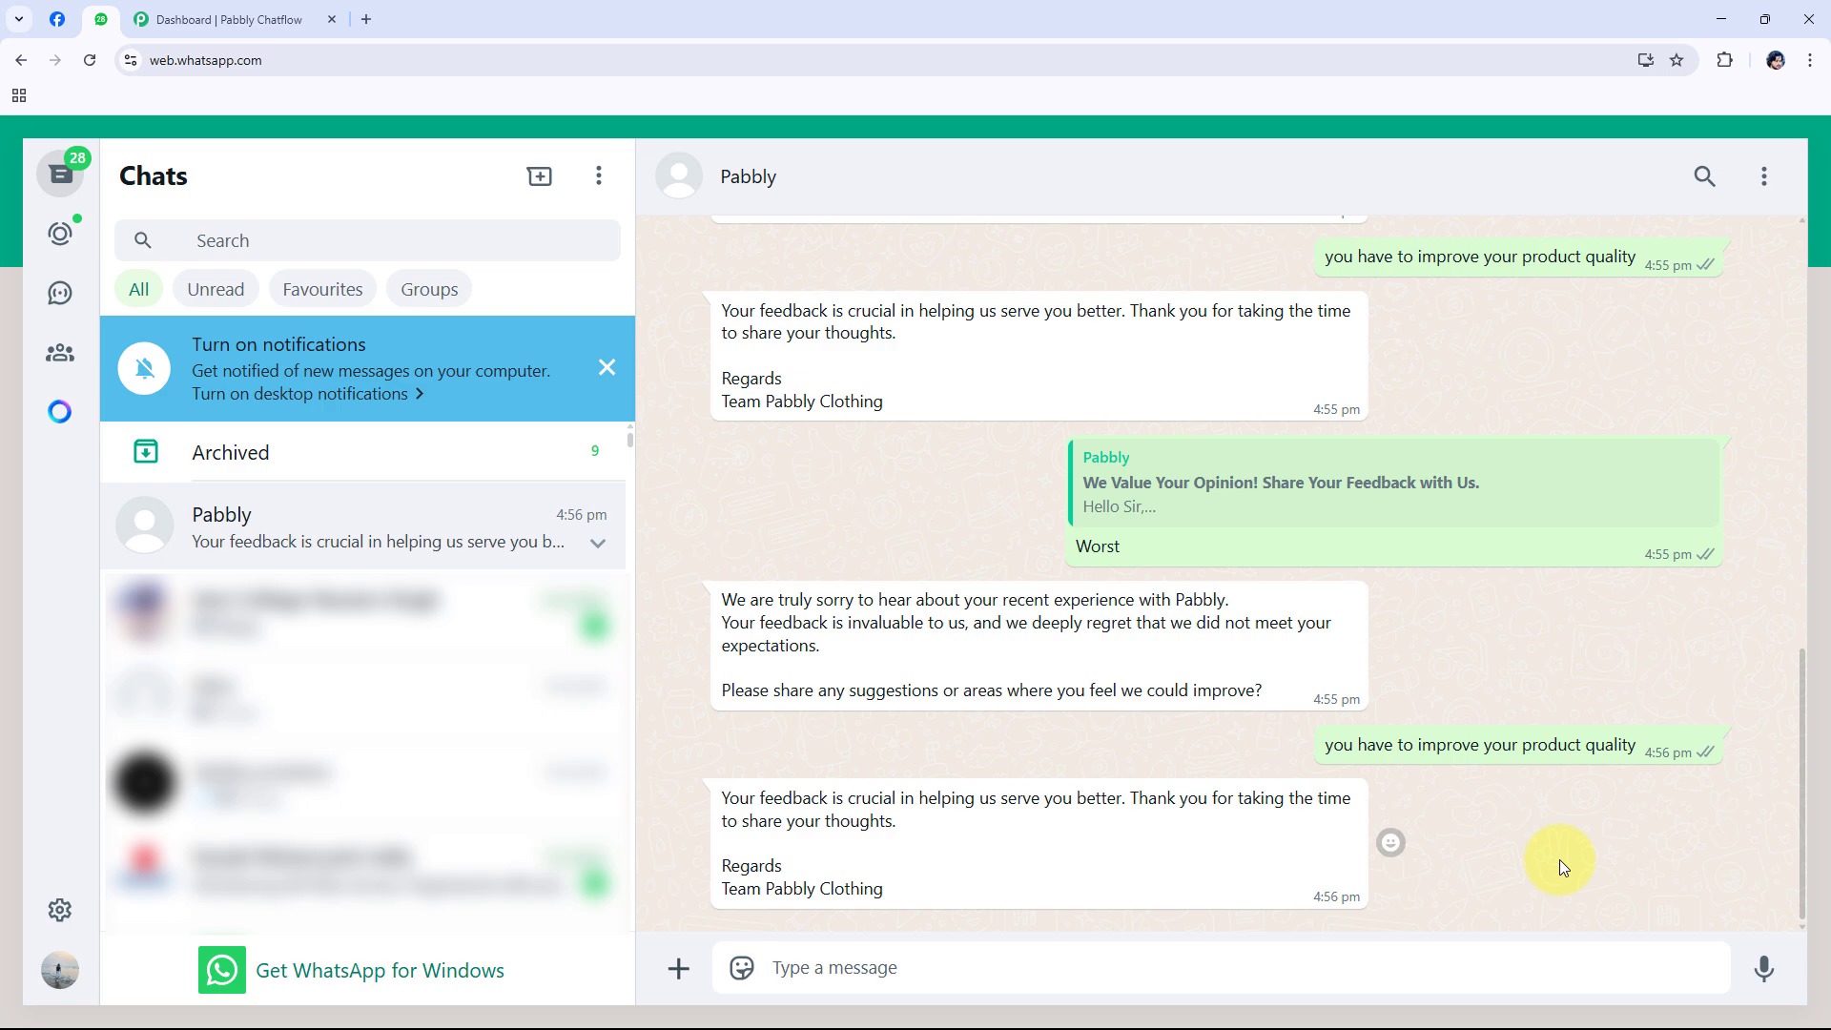
Step: Switch to Pabbly Chatflow, open the Flow Builder page and check the total, active and inactive flow counts
scroll(1560, 782, up, 15)
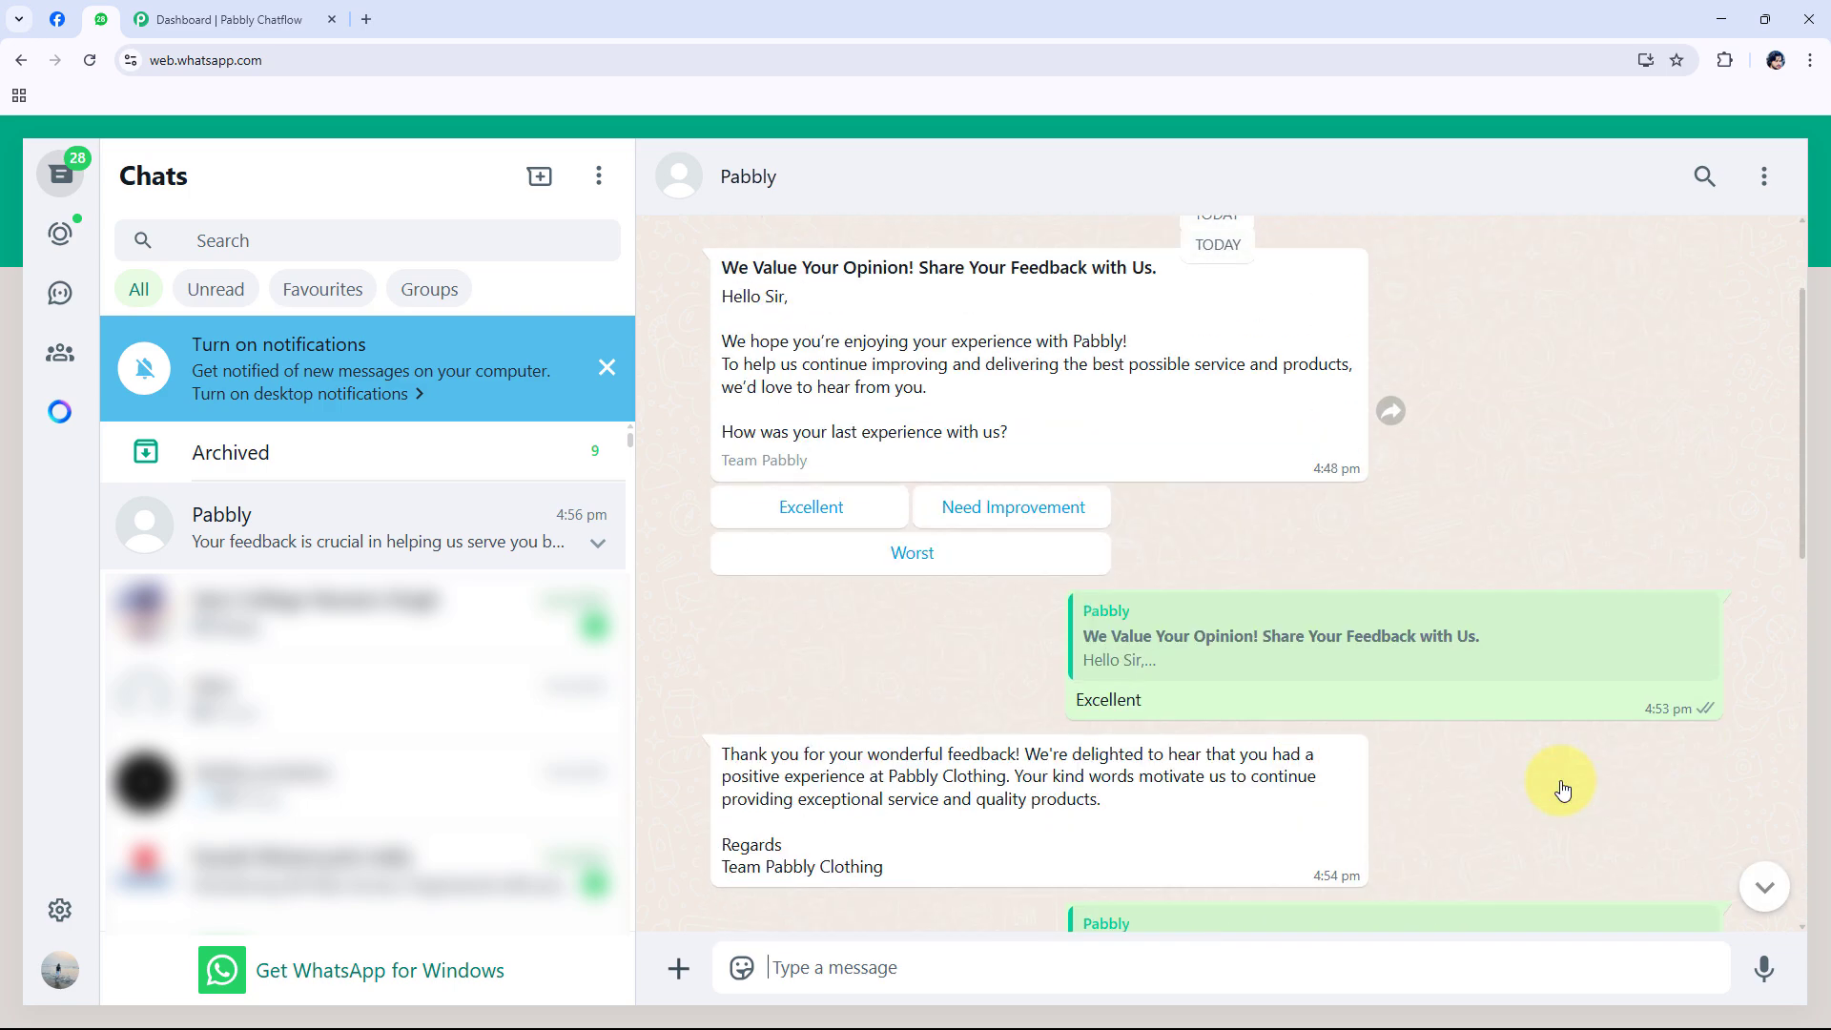
scroll(1561, 789, up, 2)
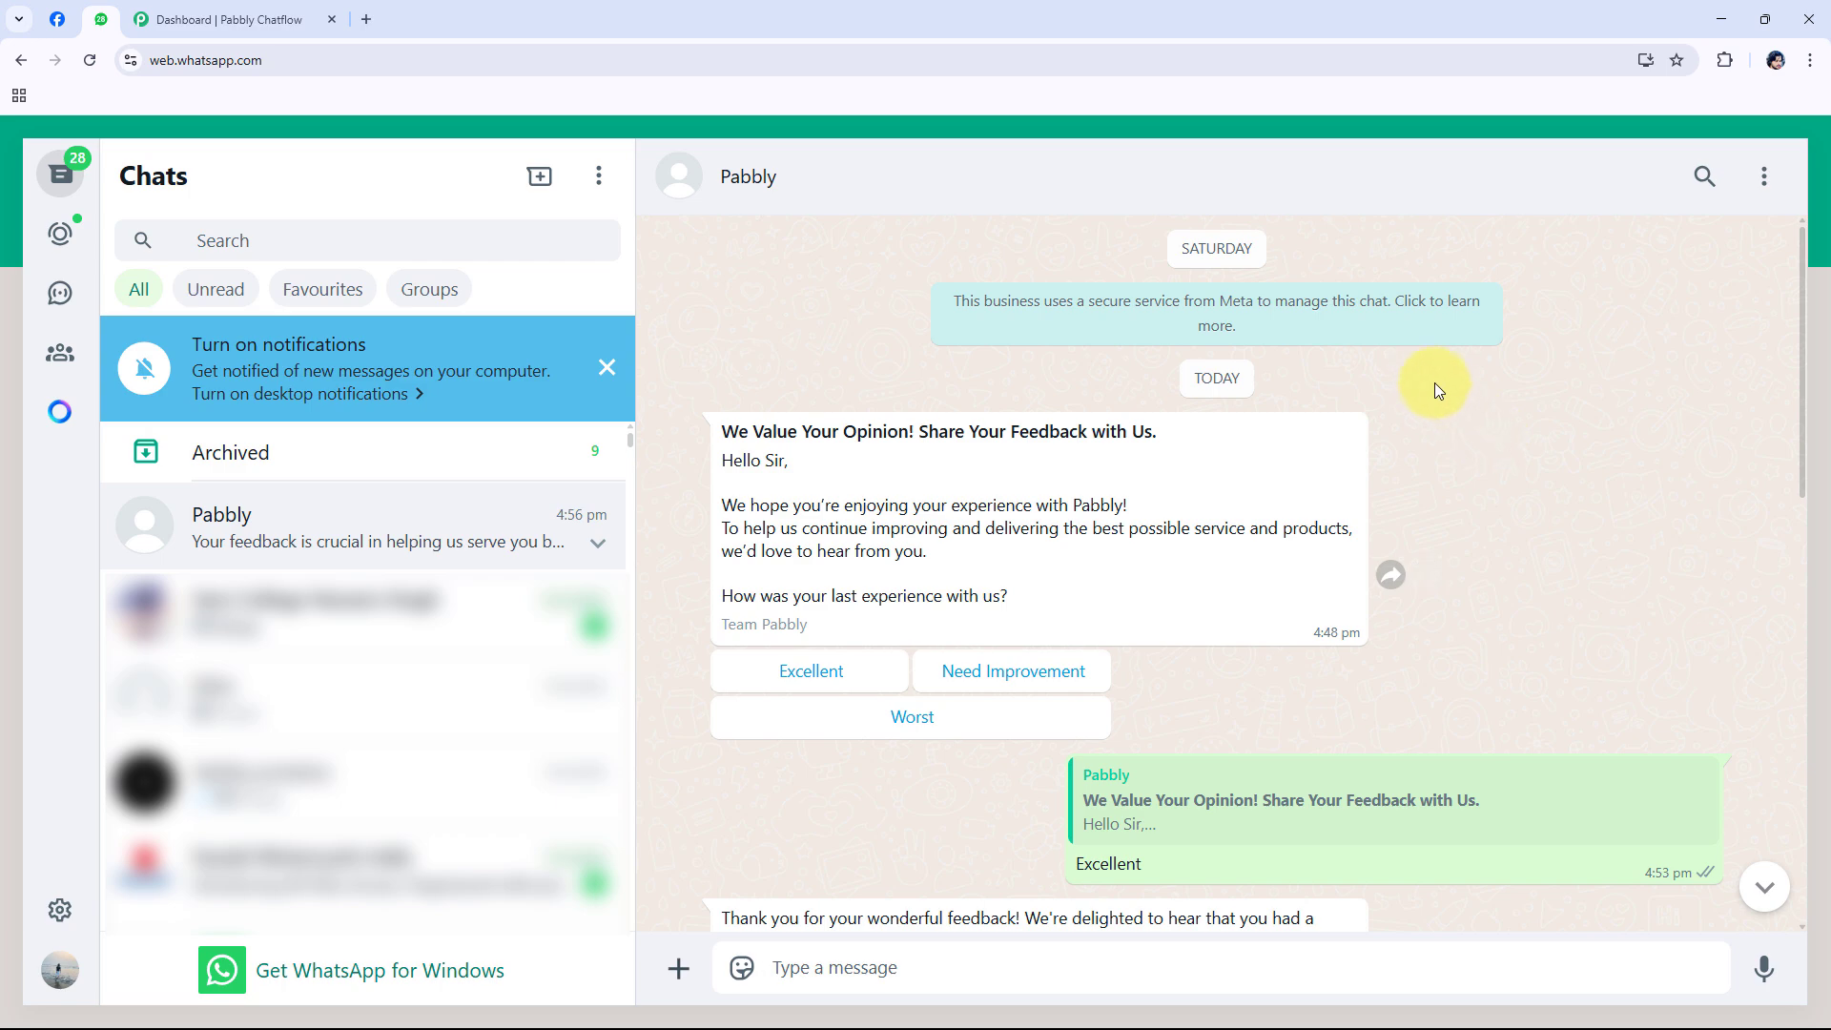
click(229, 19)
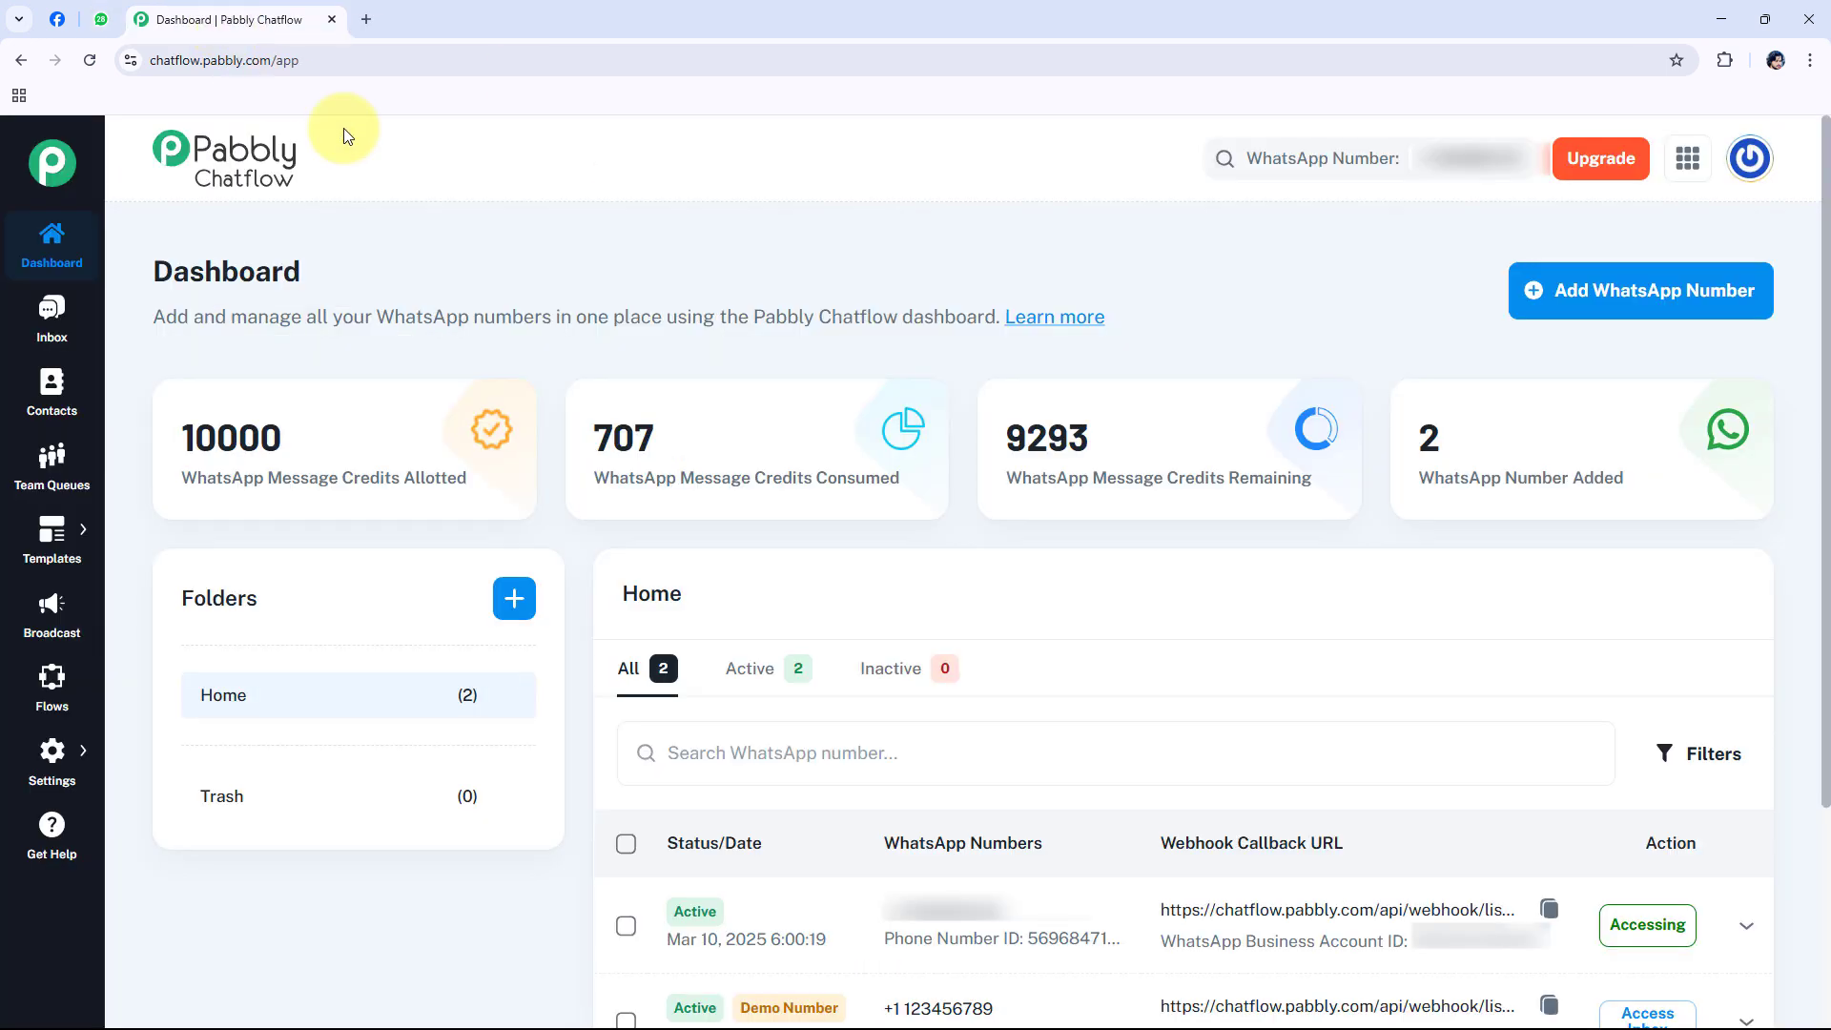
click(52, 700)
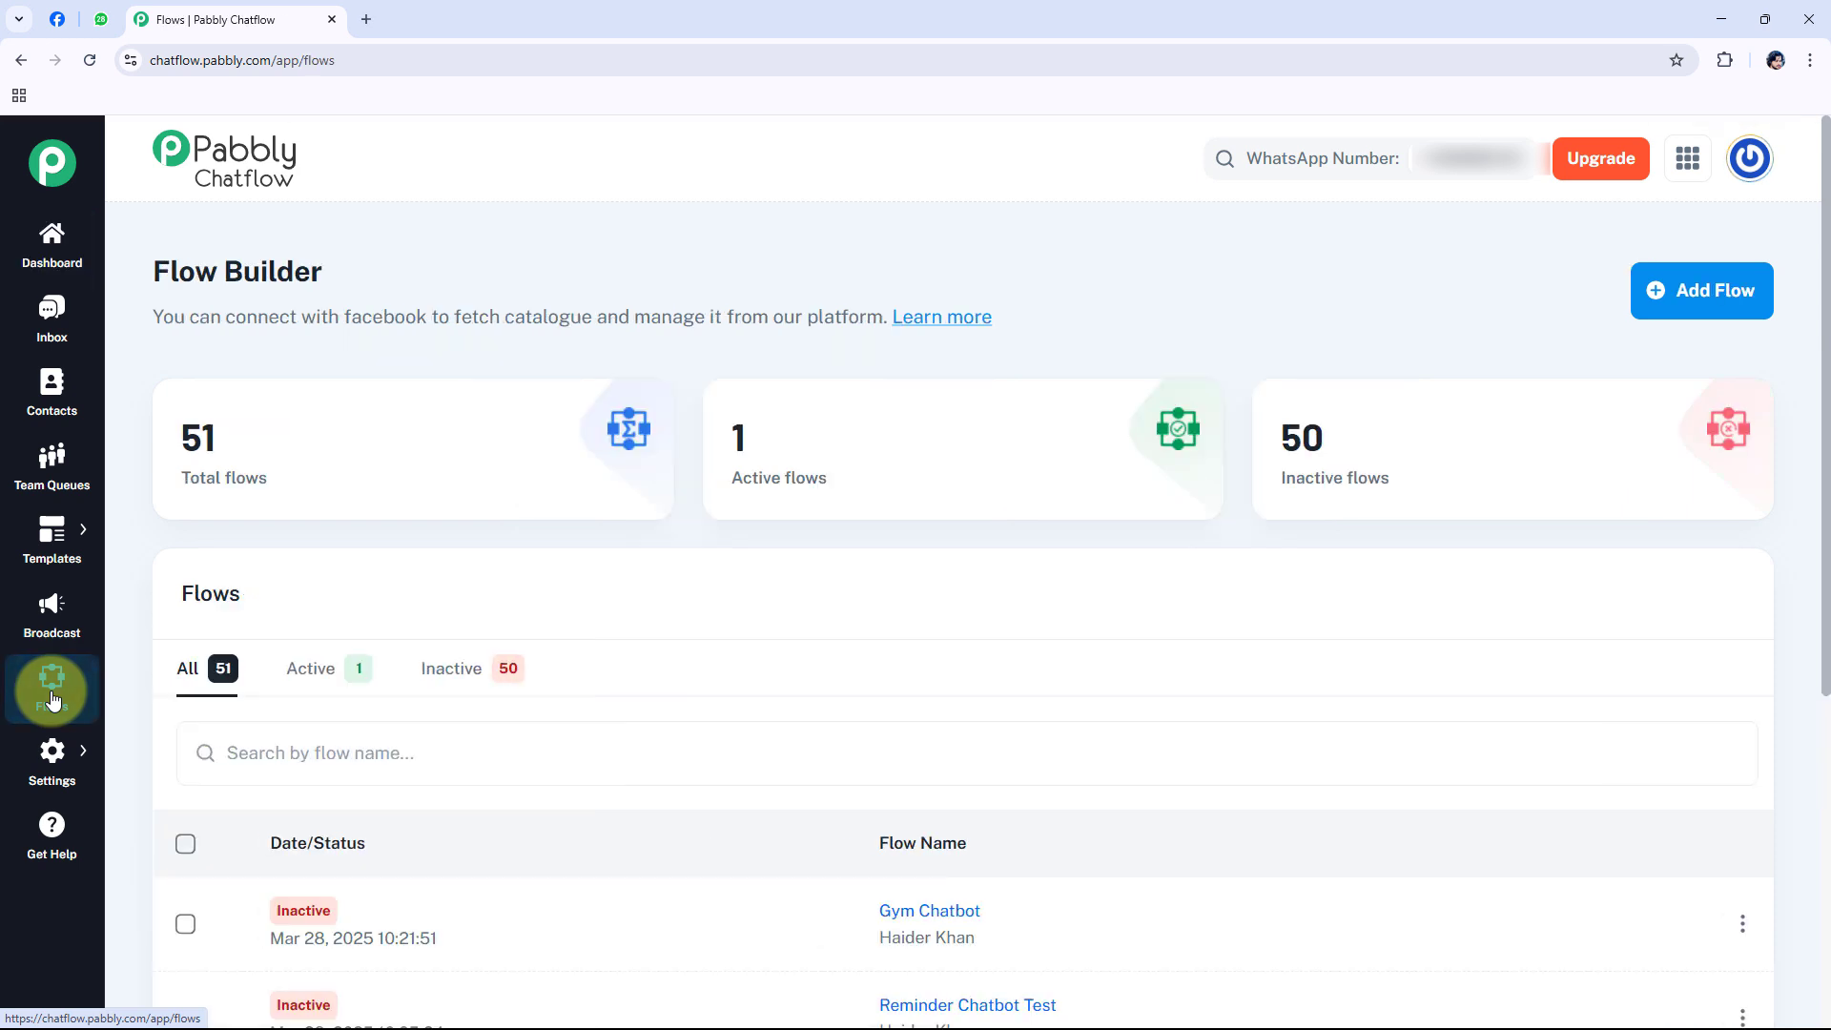
mouse_move(204, 441)
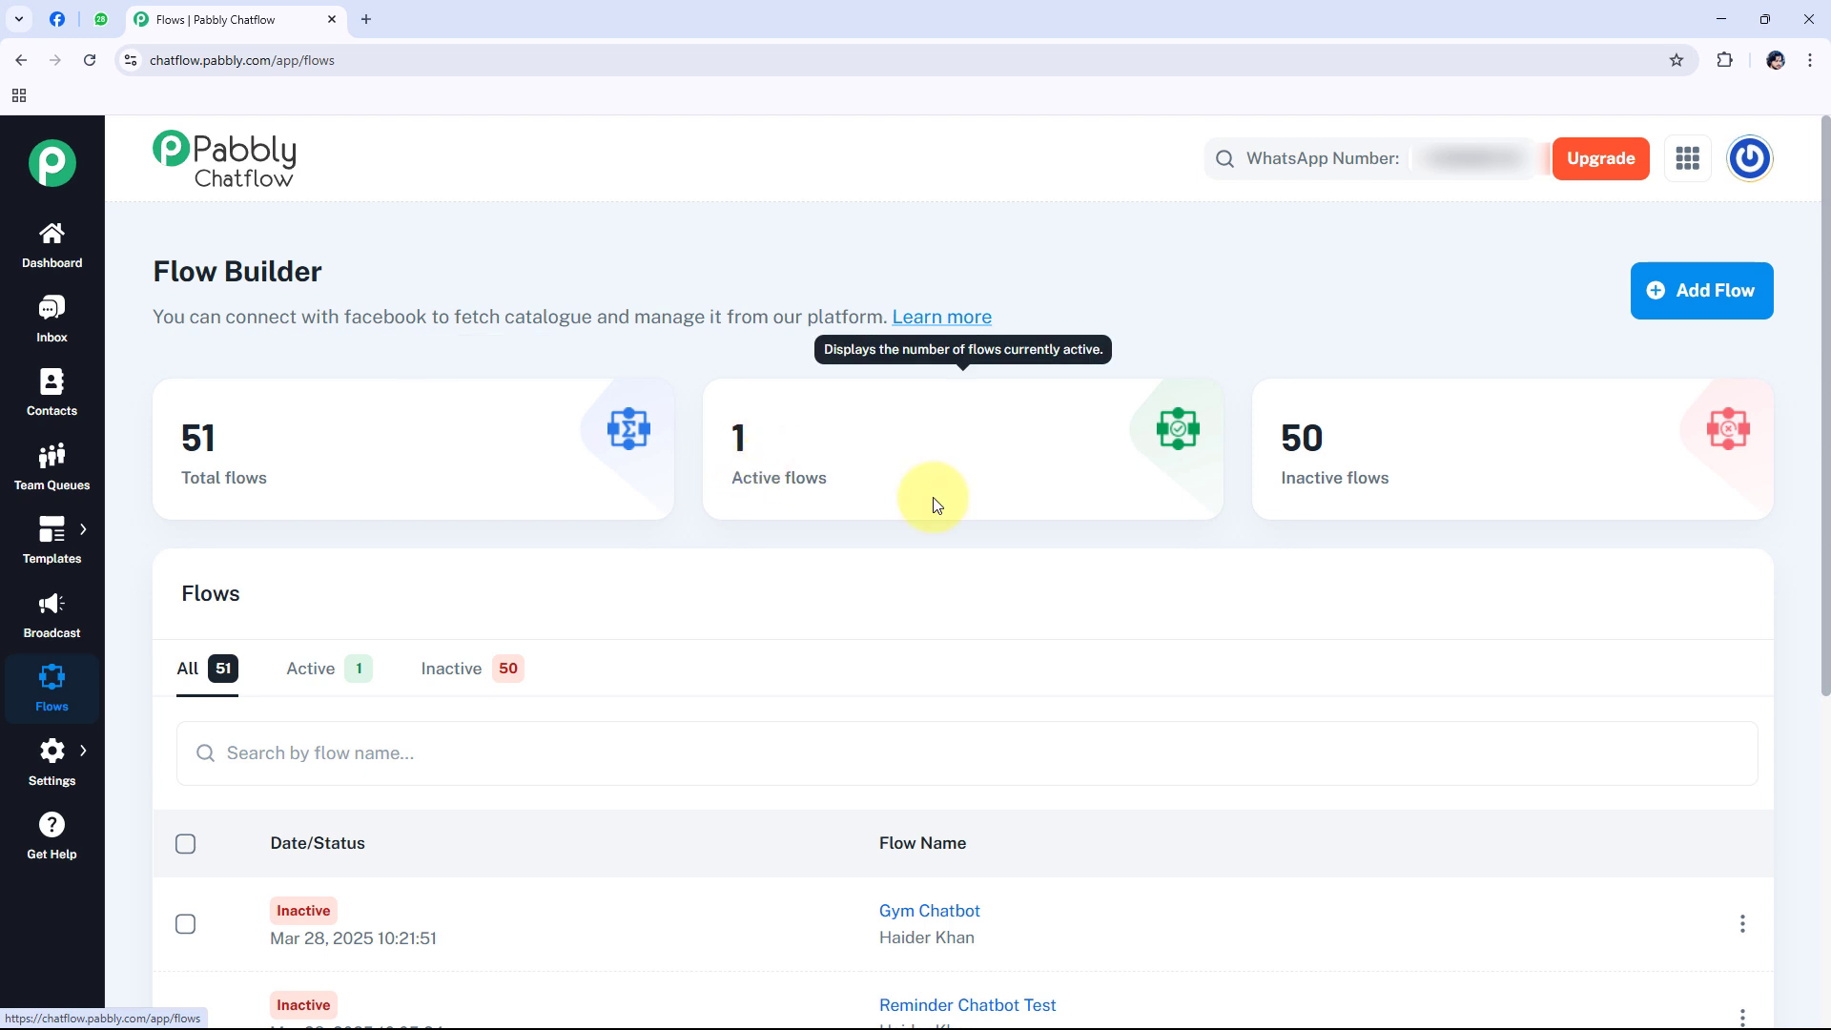
mouse_move(1299, 465)
mouse_move(739, 441)
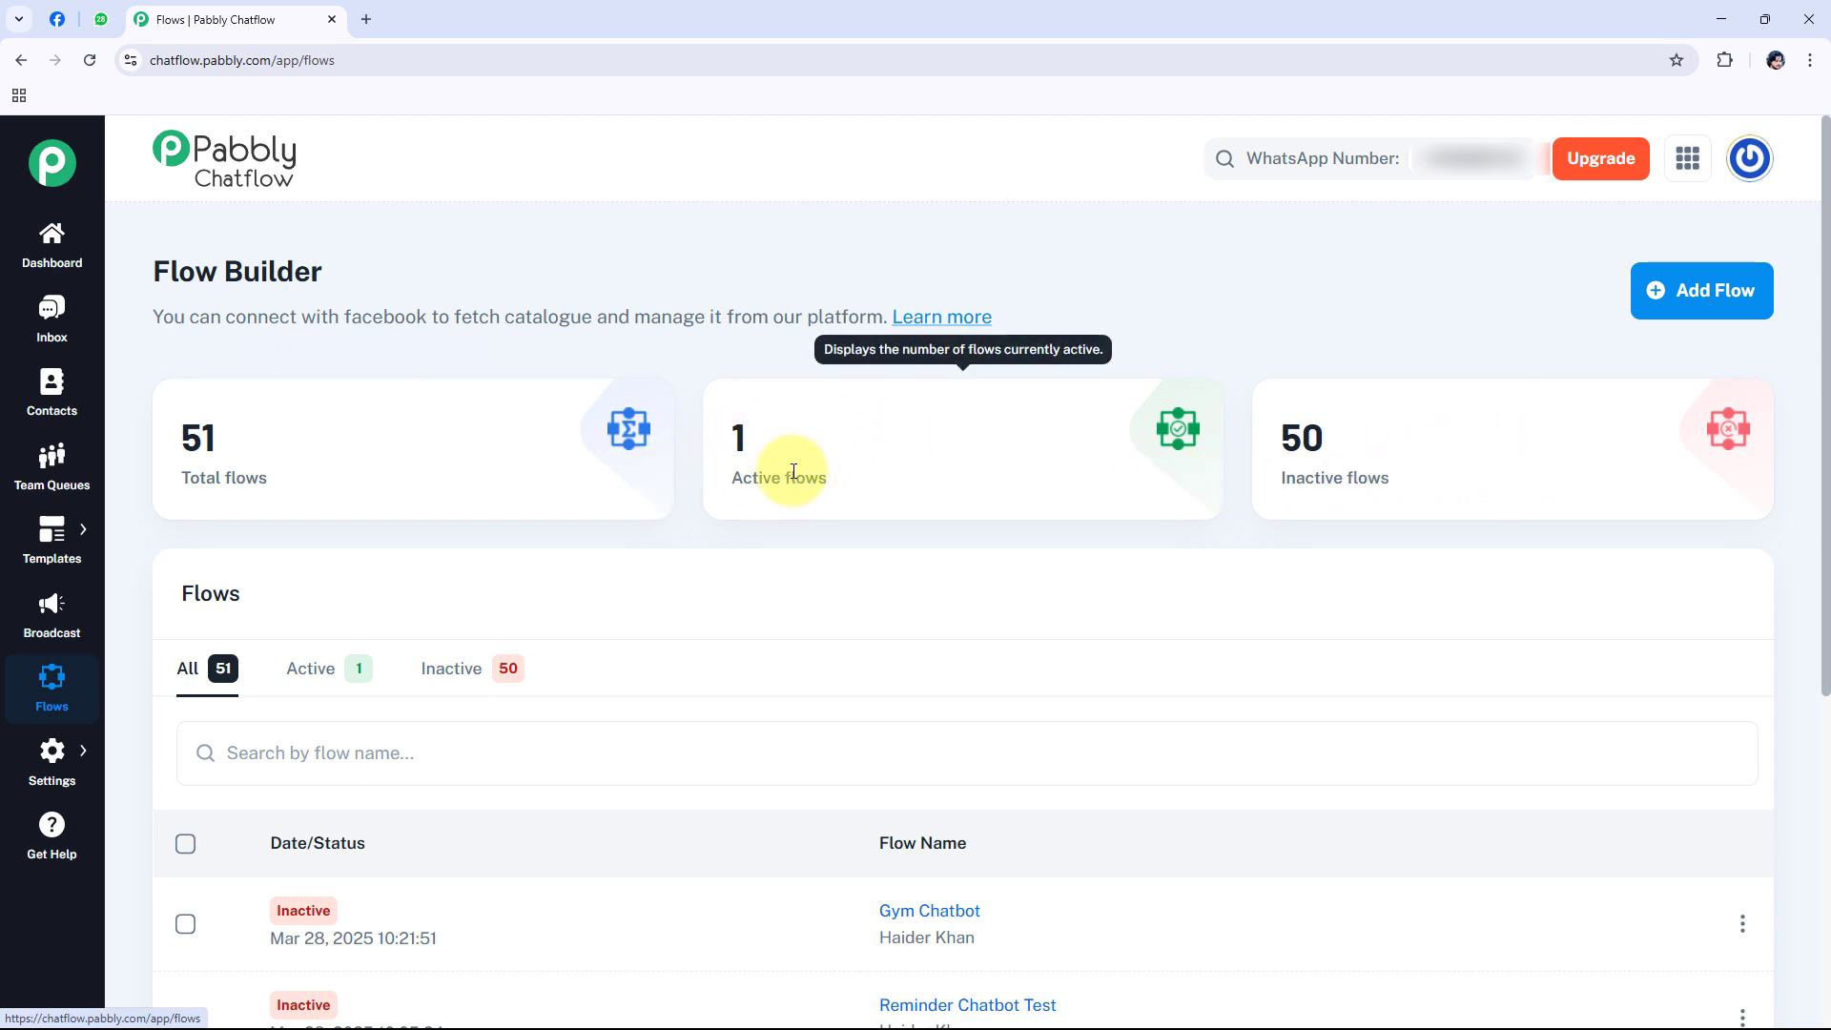
Step: Switch to WhatsApp Web and review the feedback conversation with Pabbly from the first message down to the last replies
click(117, 21)
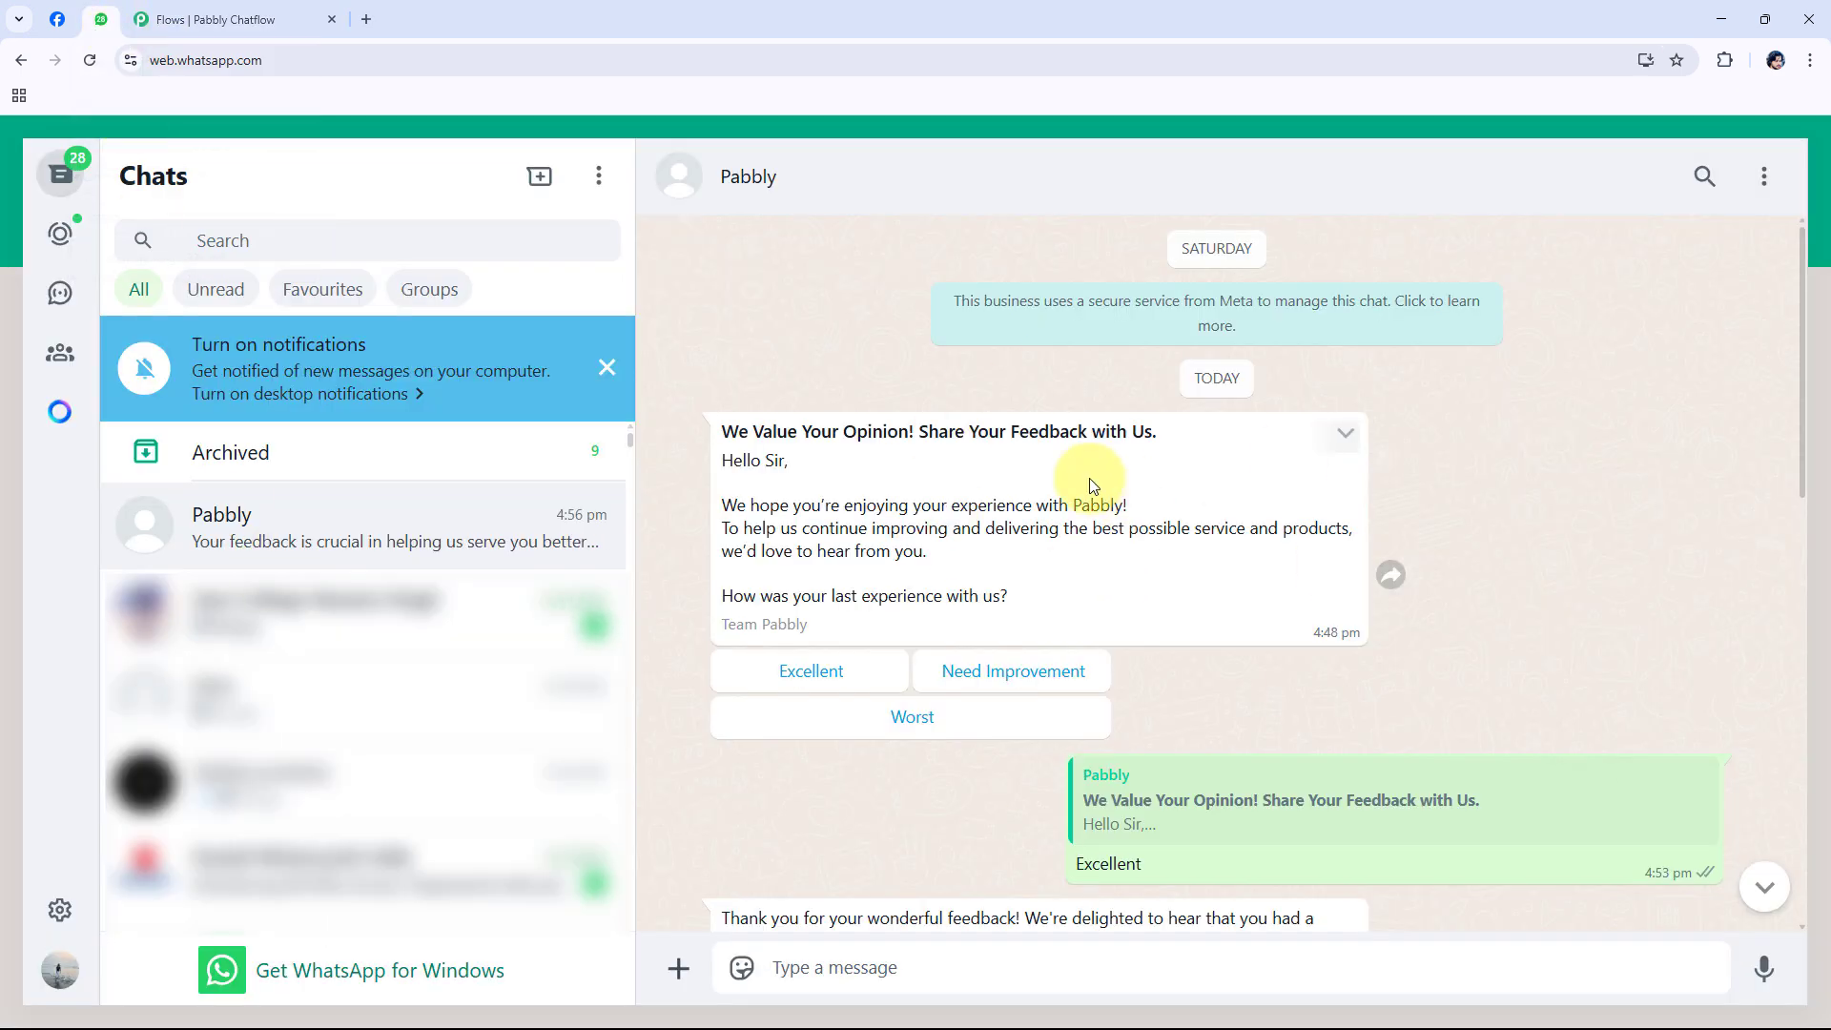
scroll(1082, 524, down, 4)
scroll(1198, 598, up, 3)
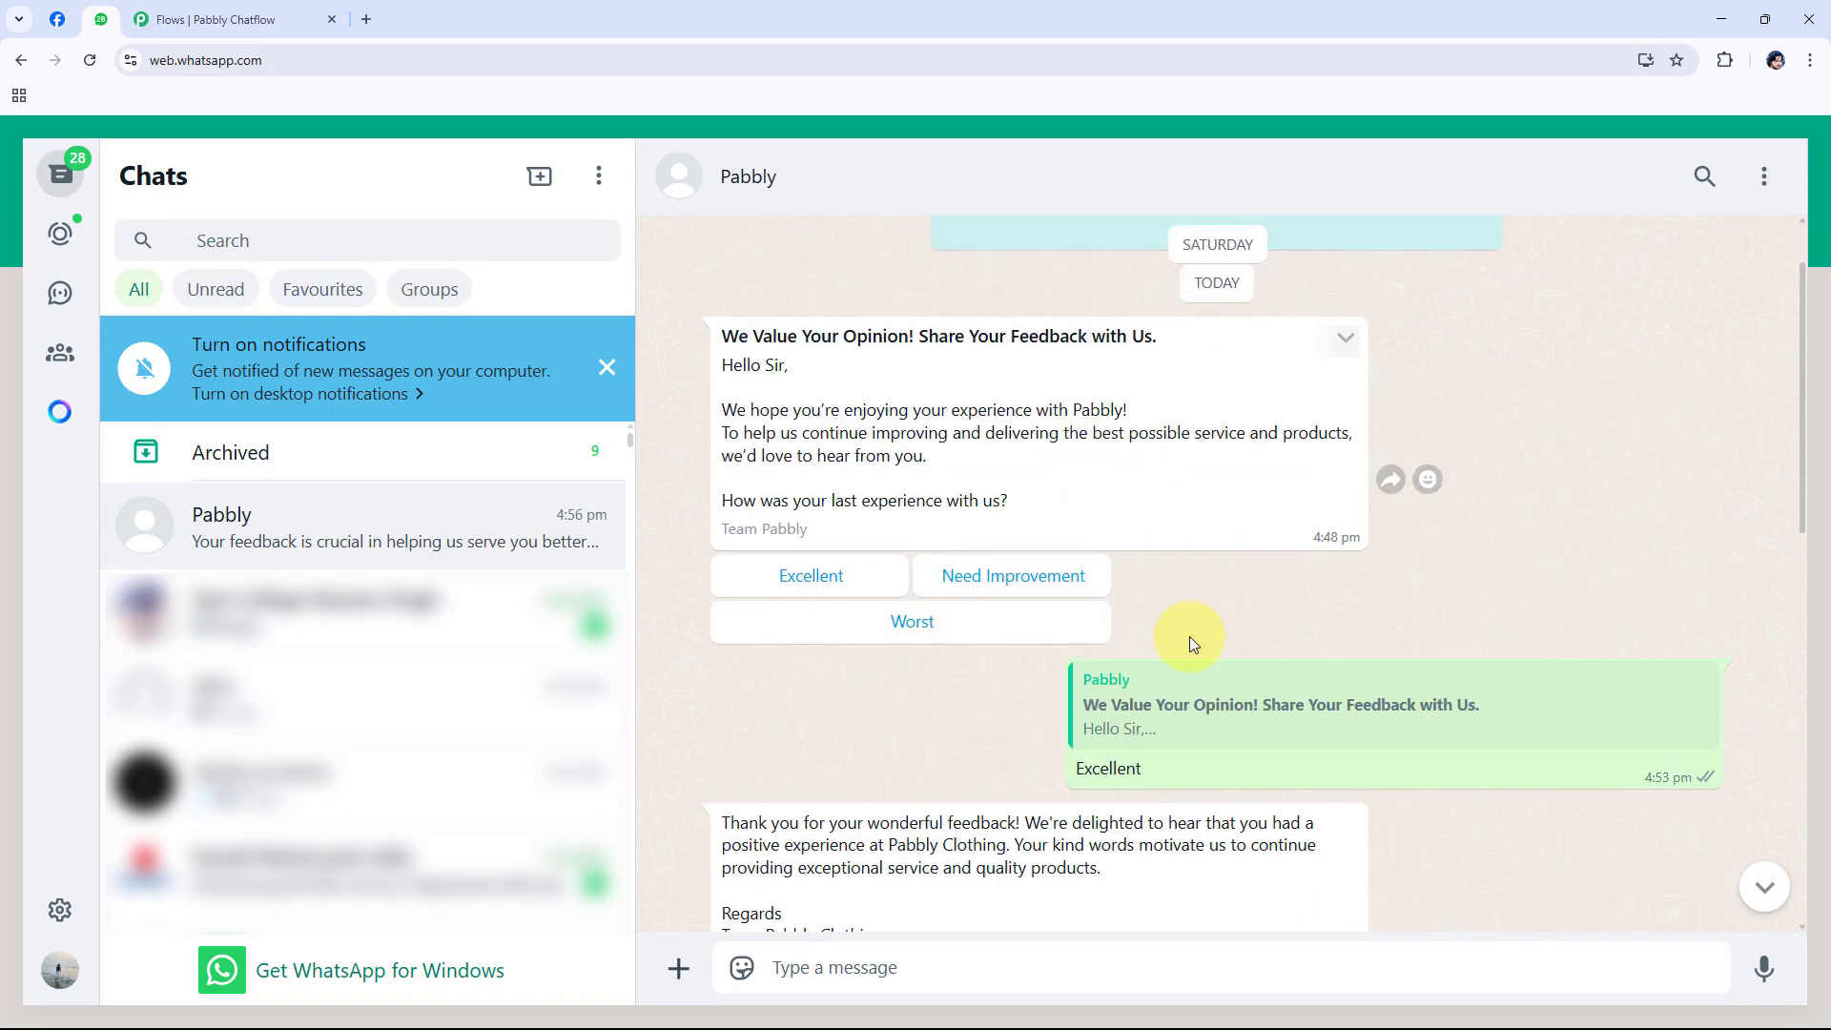
scroll(1188, 638, down, 3)
scroll(1193, 661, down, 10)
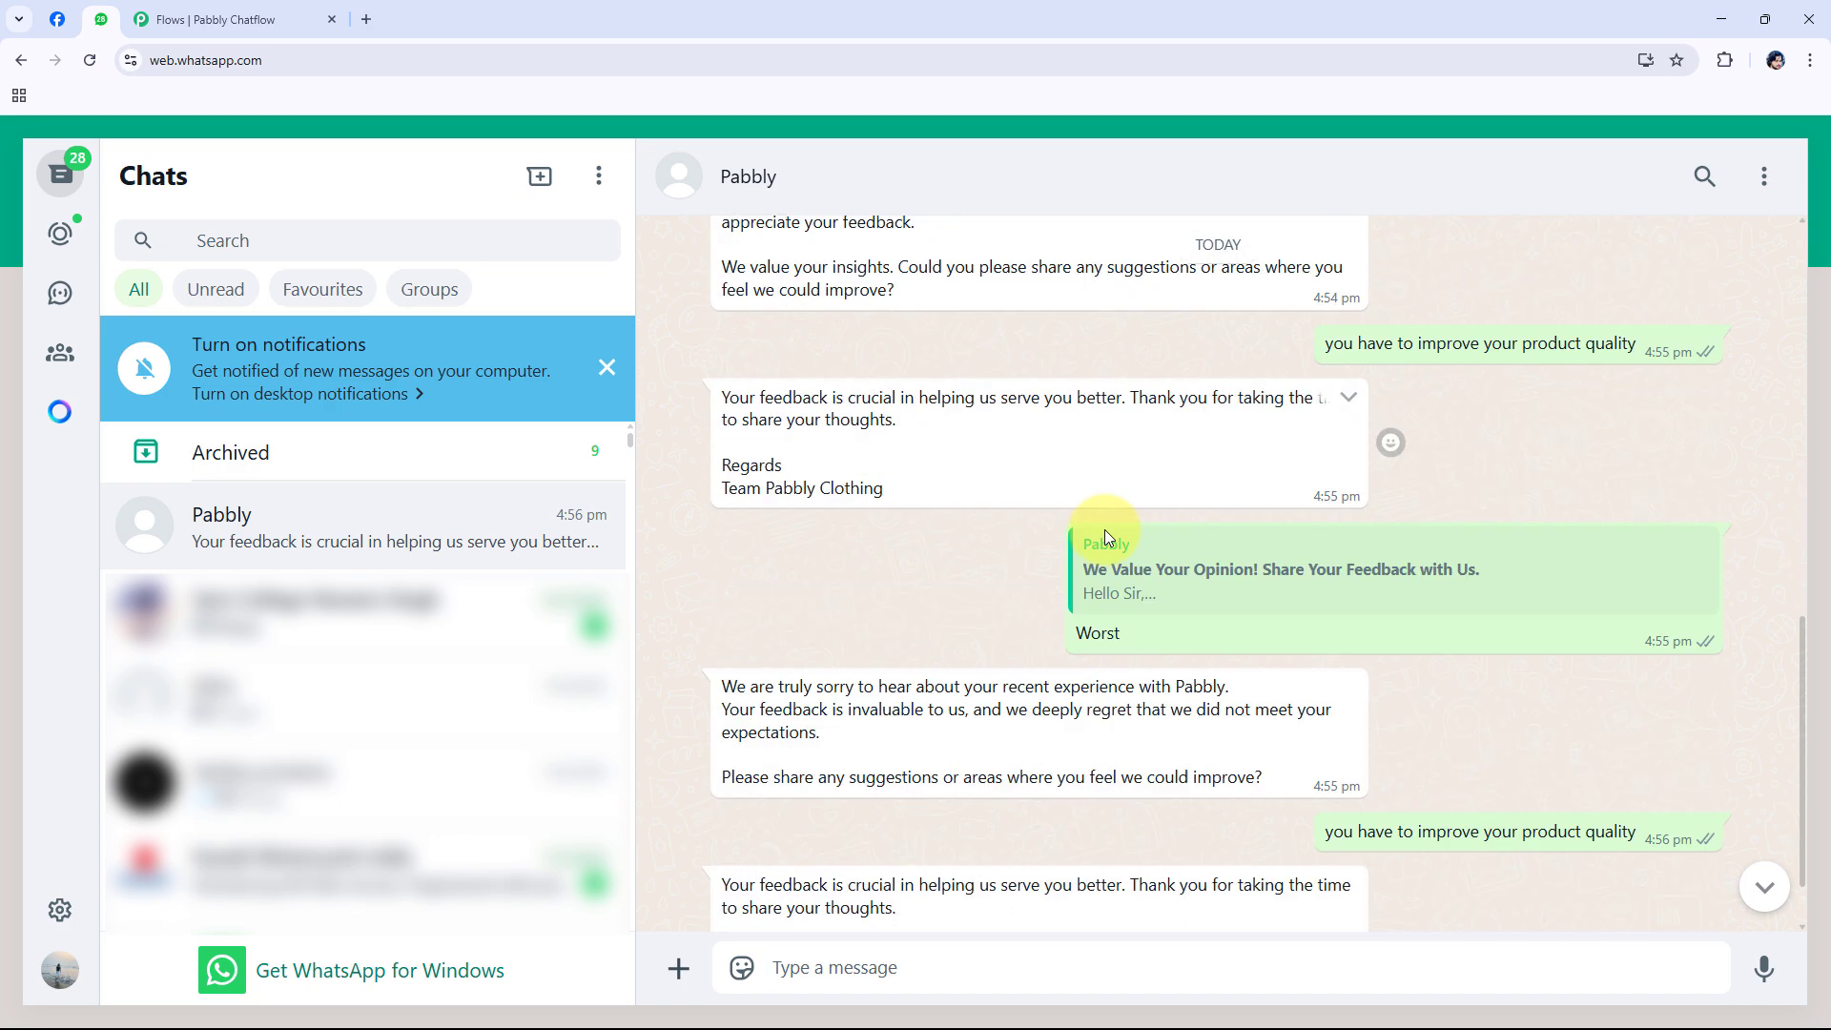
Step: Return to Pabbly Chatflow, show only the active flows and open the Feedback and Reviews Chatbot flow
click(205, 19)
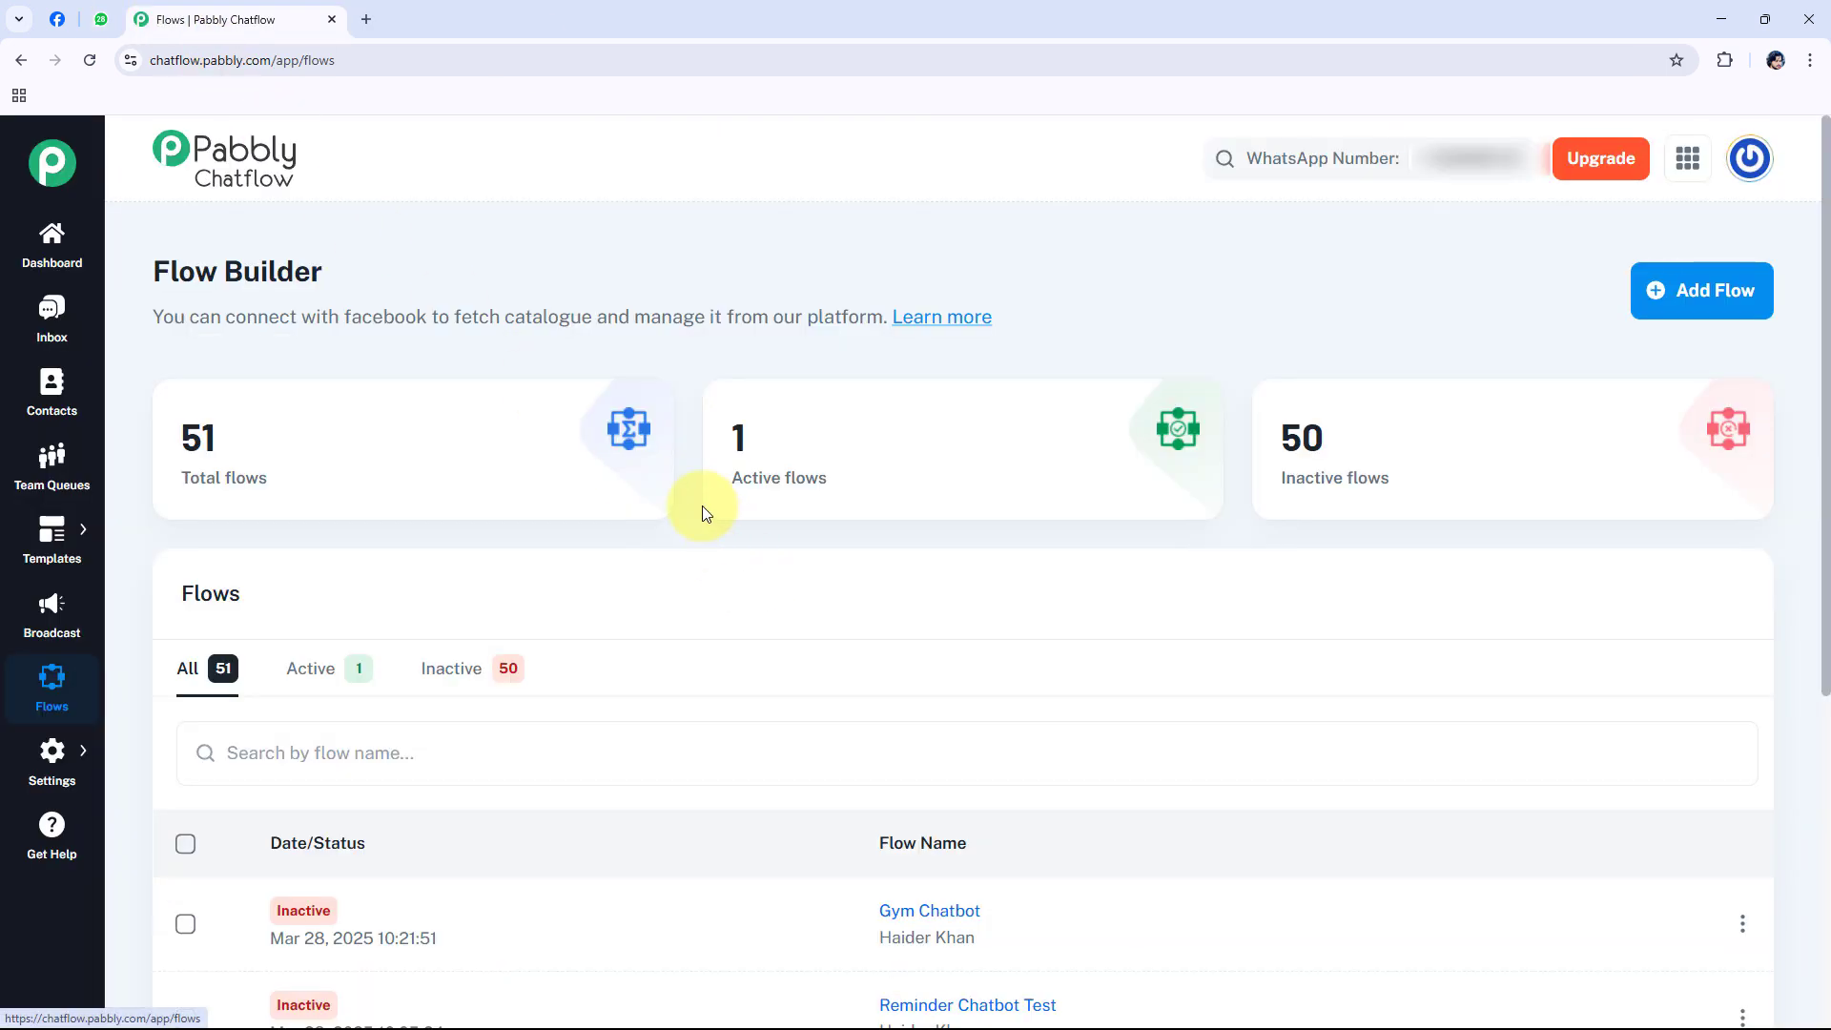
scroll(476, 486, down, 2)
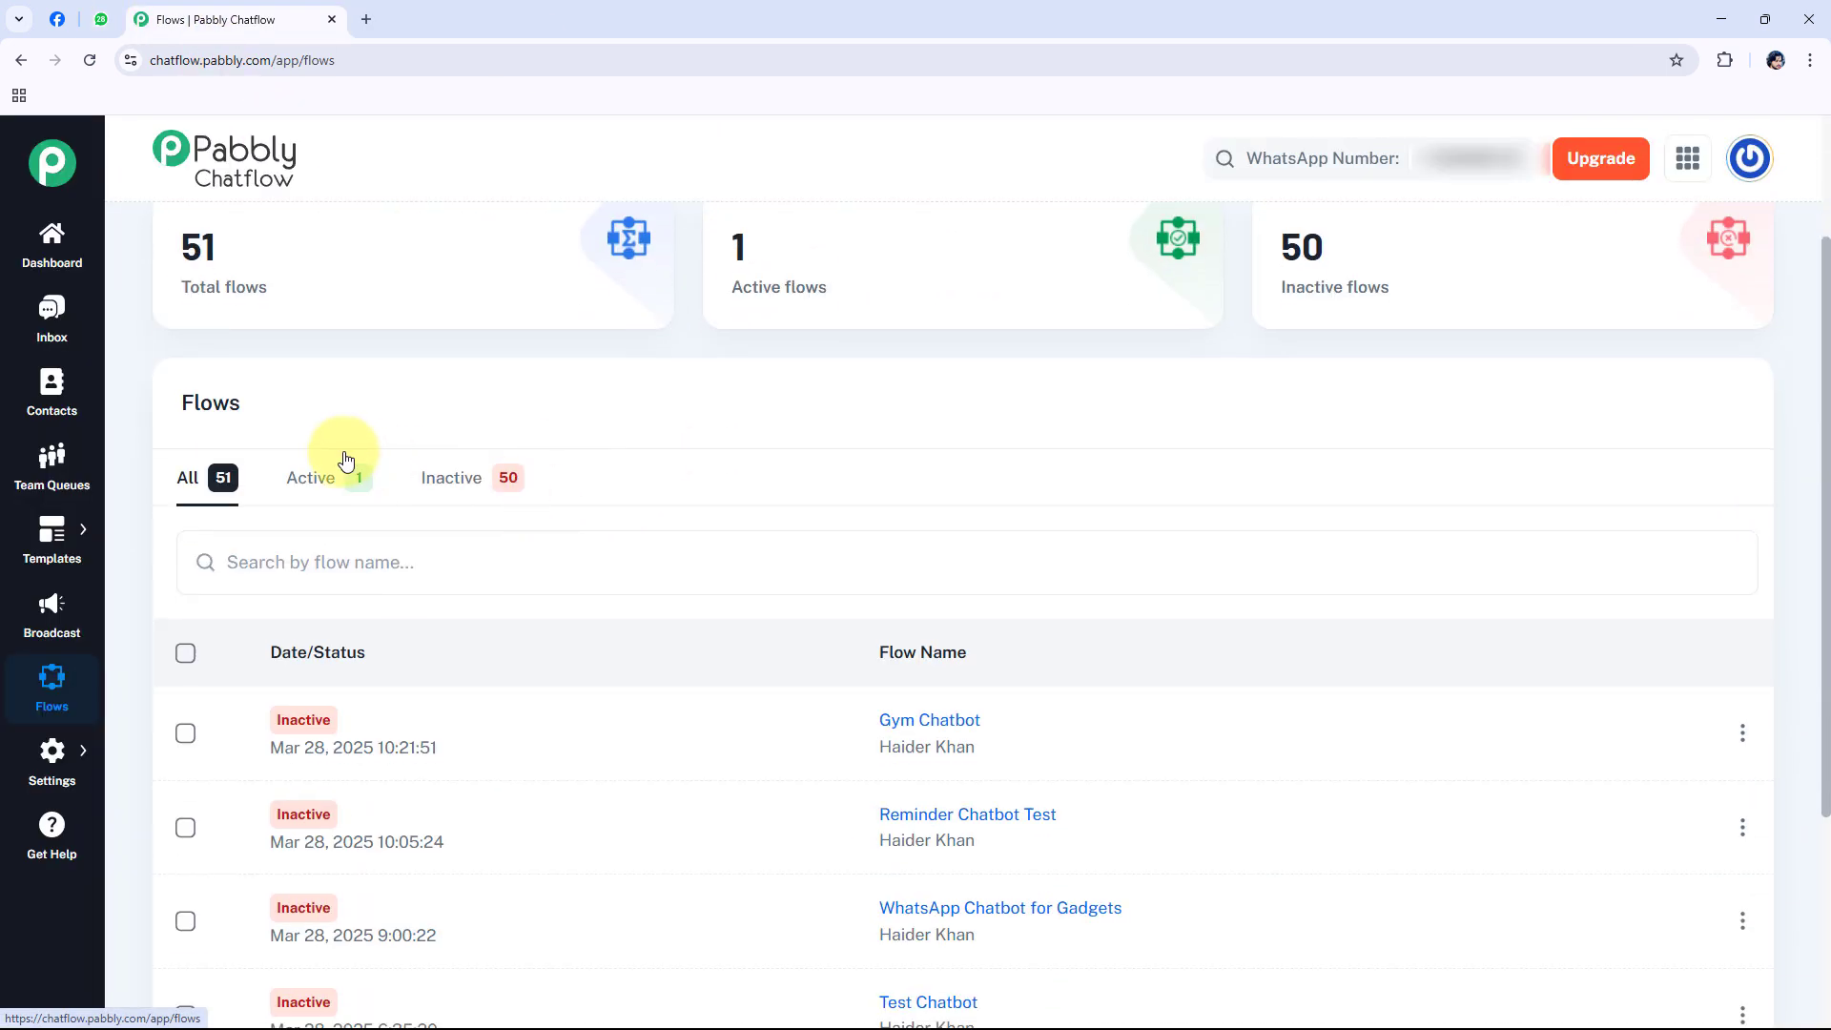
click(306, 491)
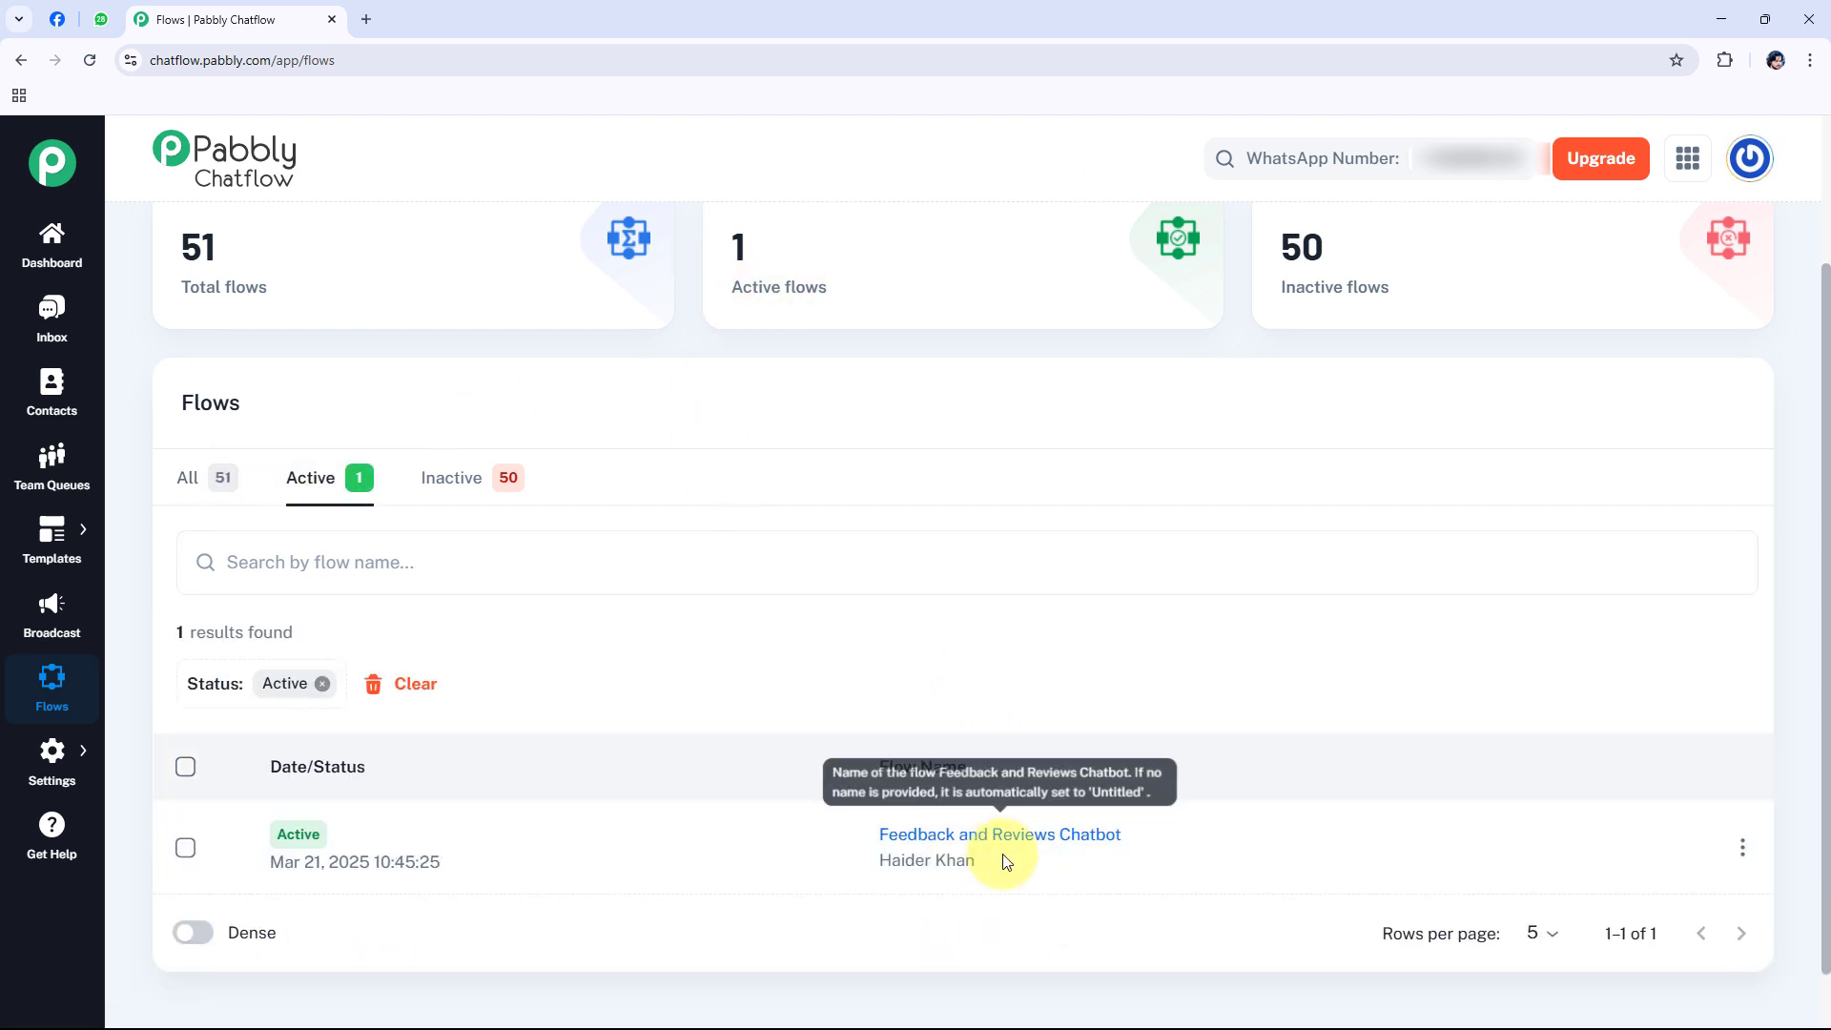
click(1084, 839)
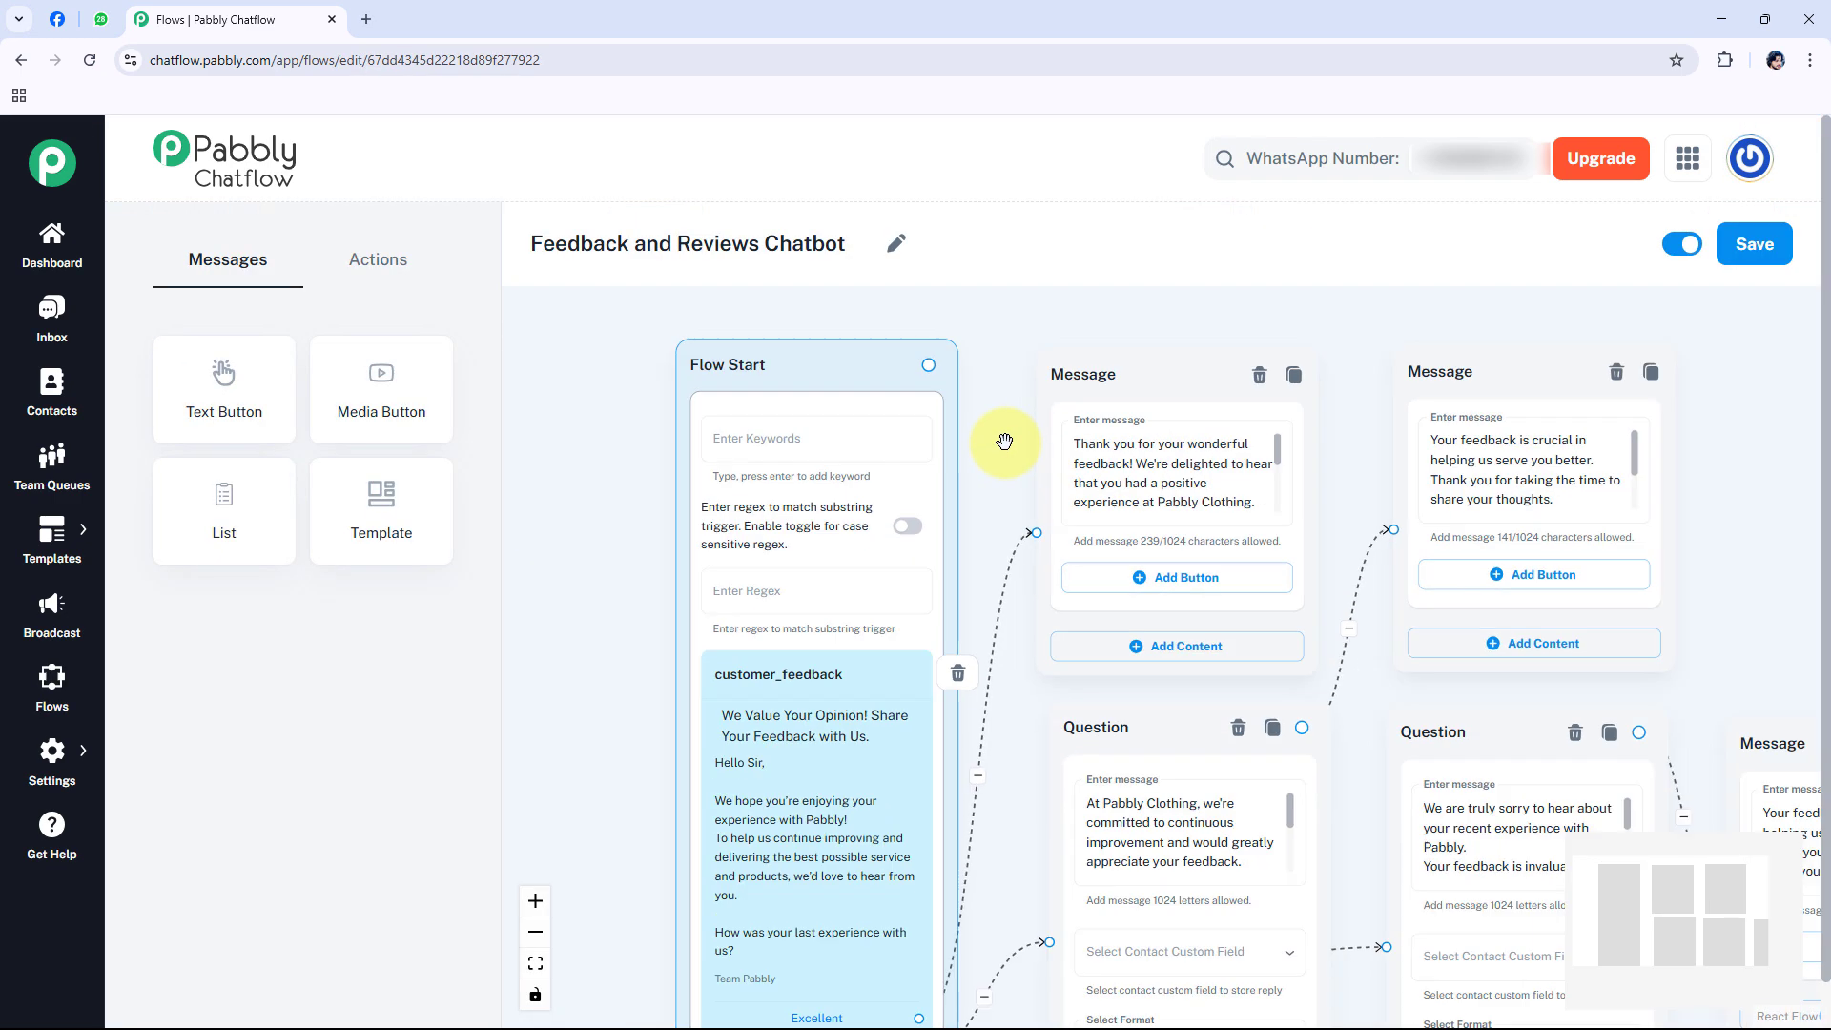
Step: Look over the whole Feedback and Reviews Chatbot flow, deactivate it and save the change
scroll(1545, 519, down, 5)
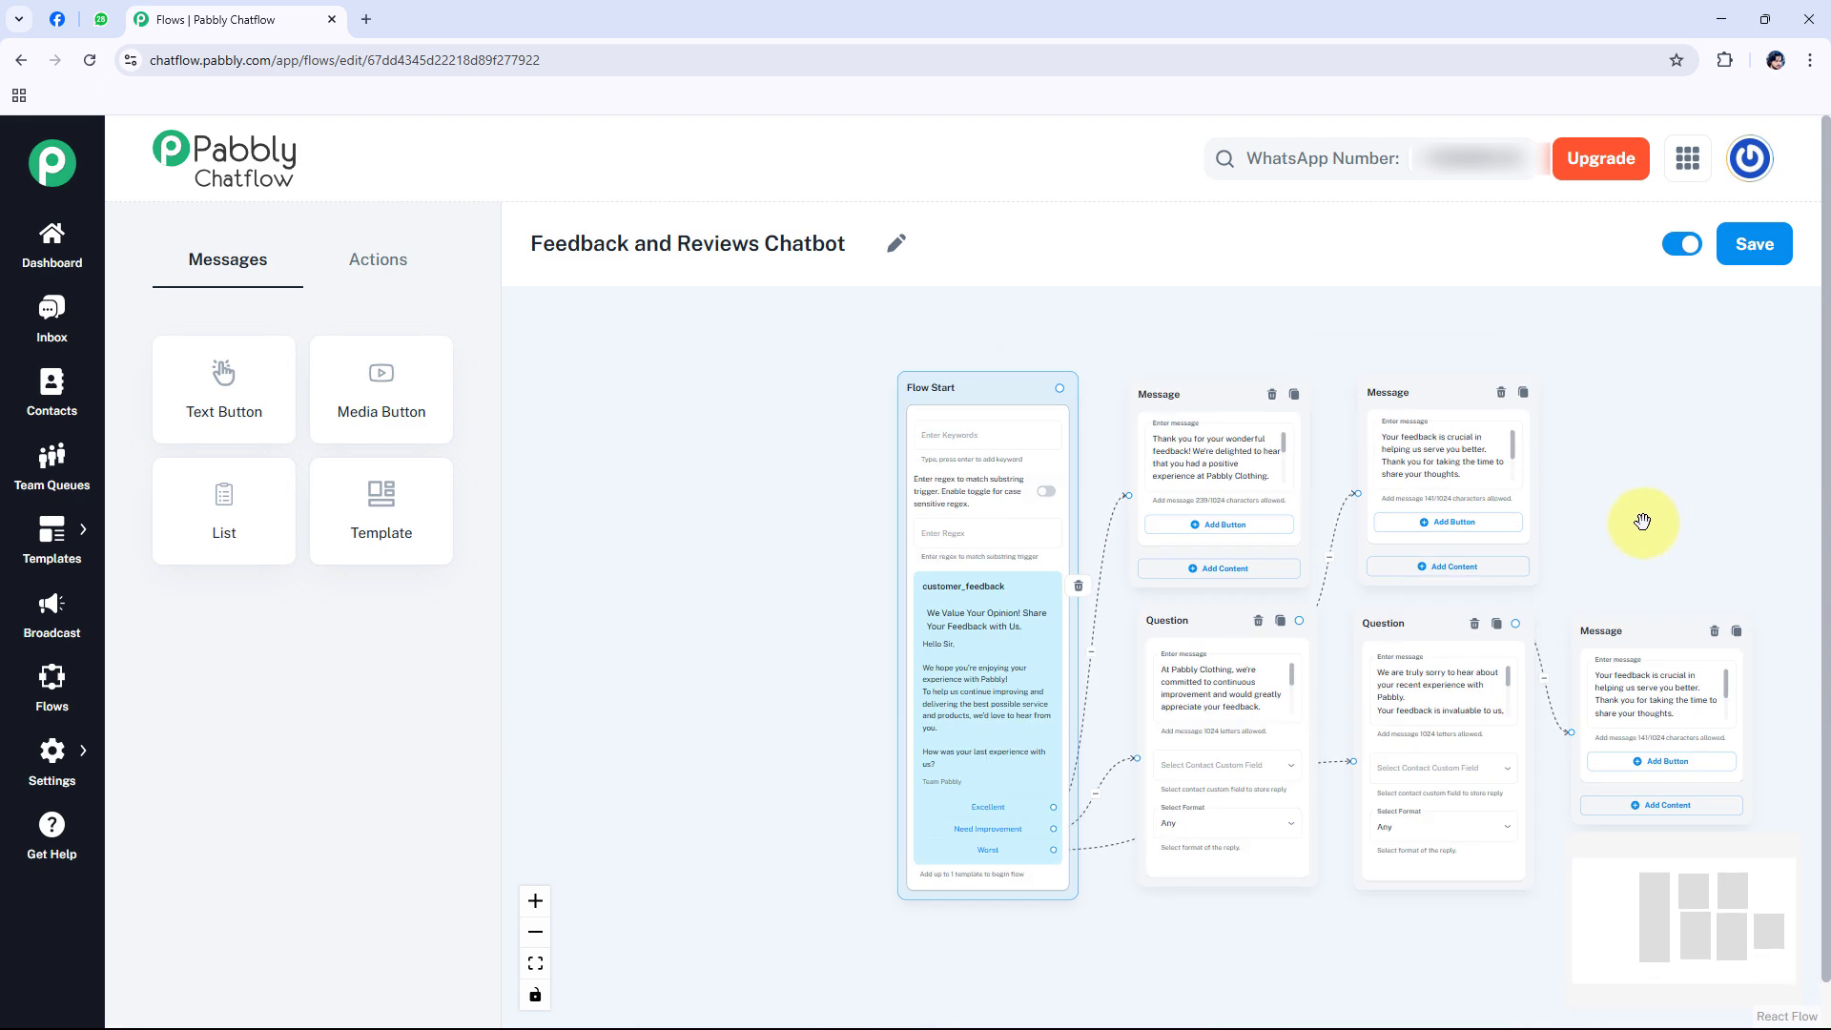
drag(1614, 494, 1528, 497)
scroll(1353, 486, up, 3)
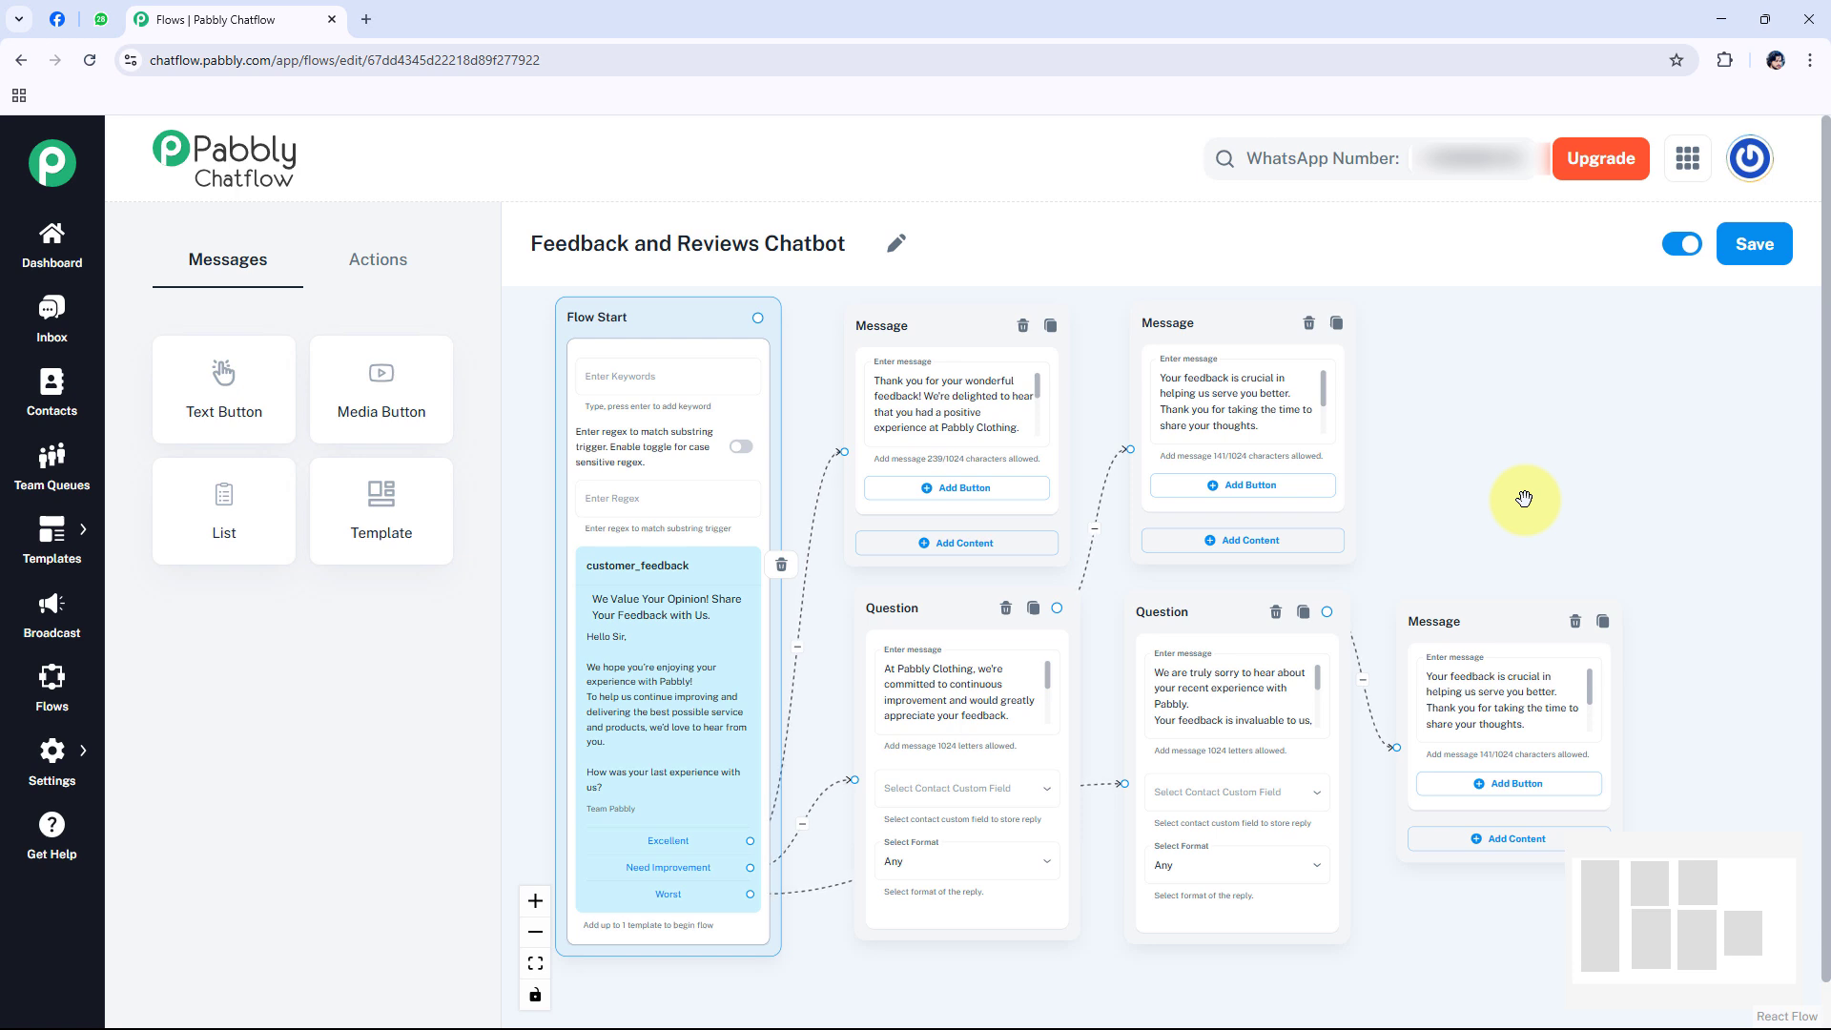
click(1684, 244)
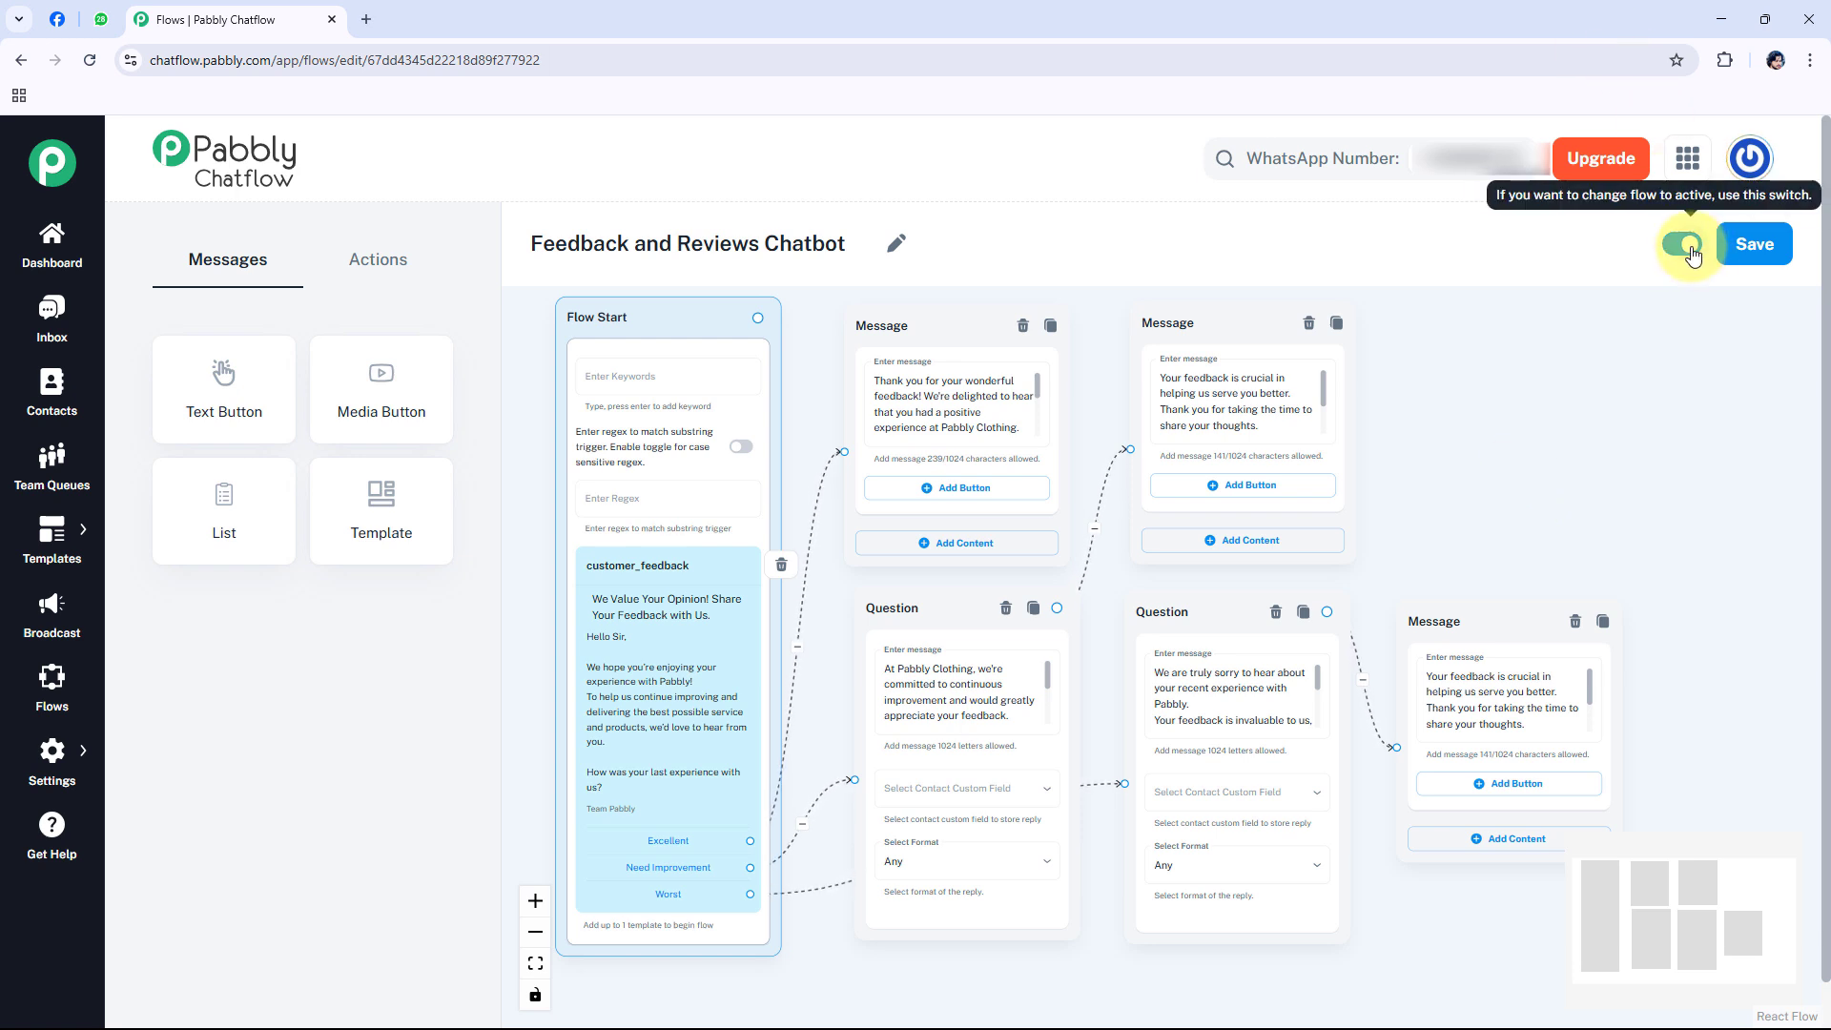
click(1756, 251)
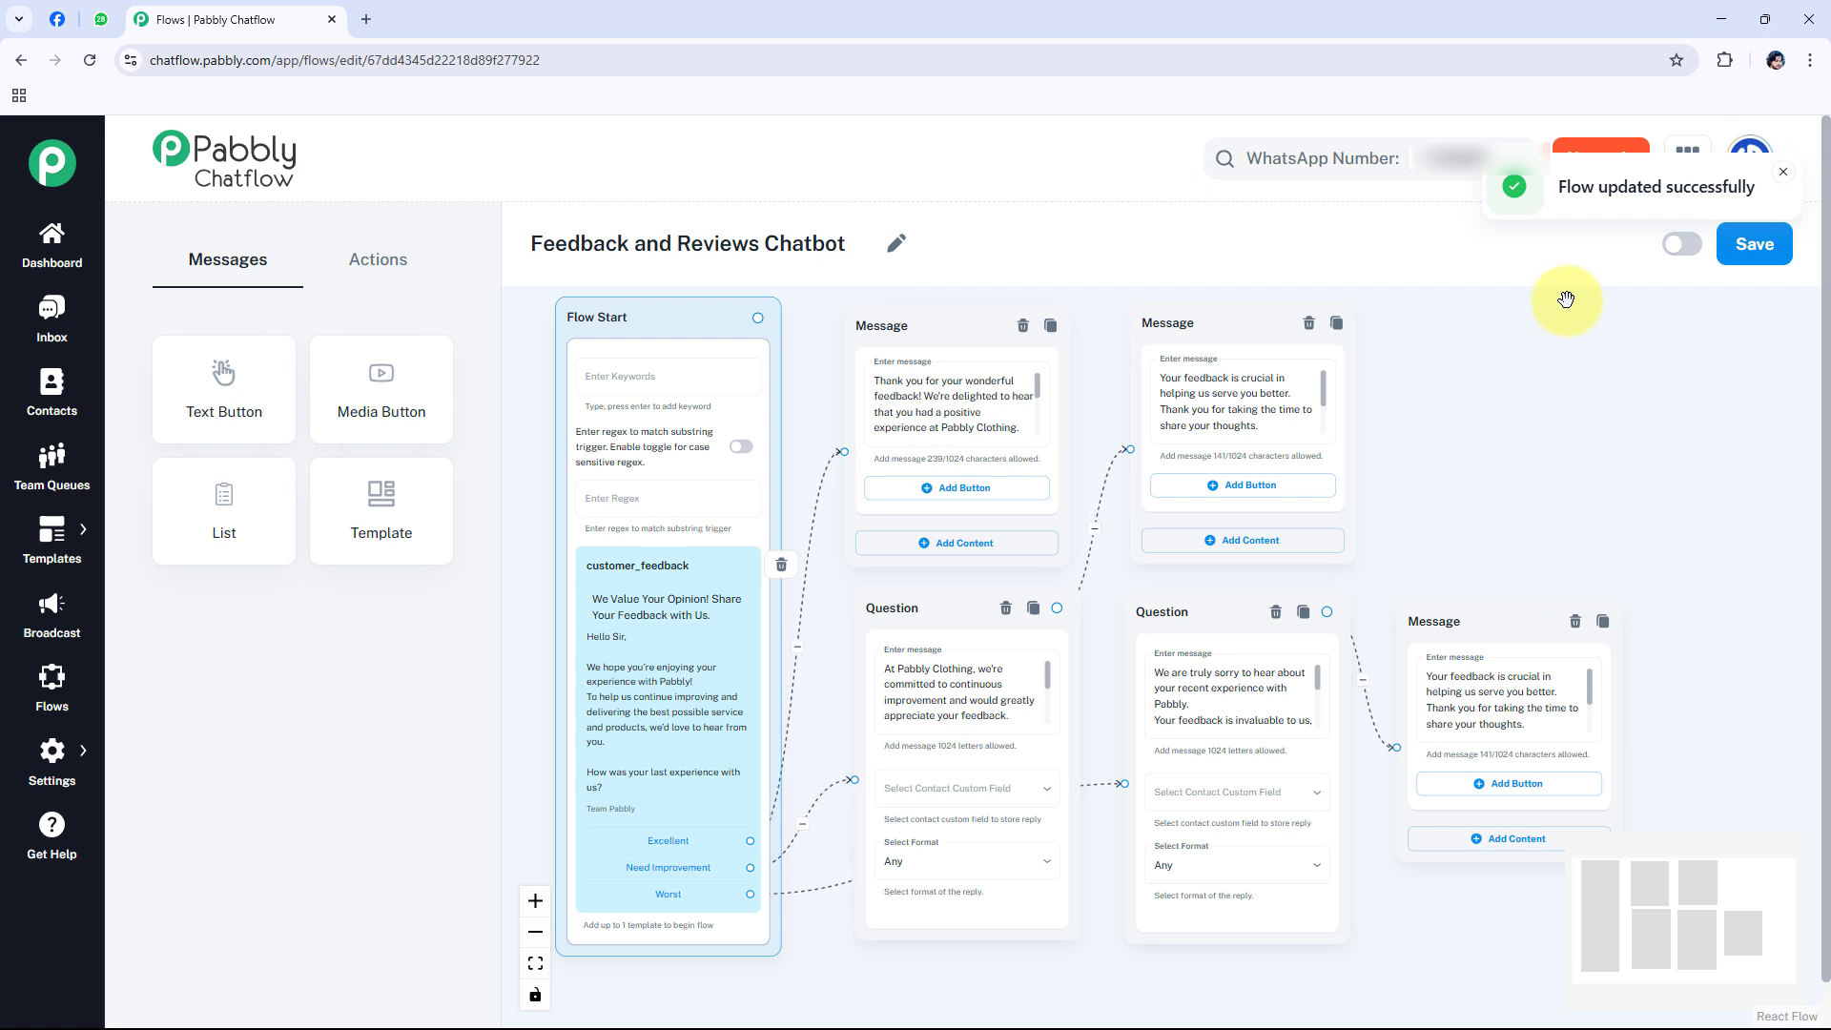
Step: Add a new flow from the Flow Builder page, name it "Reviews Chatbot" and save it
click(53, 685)
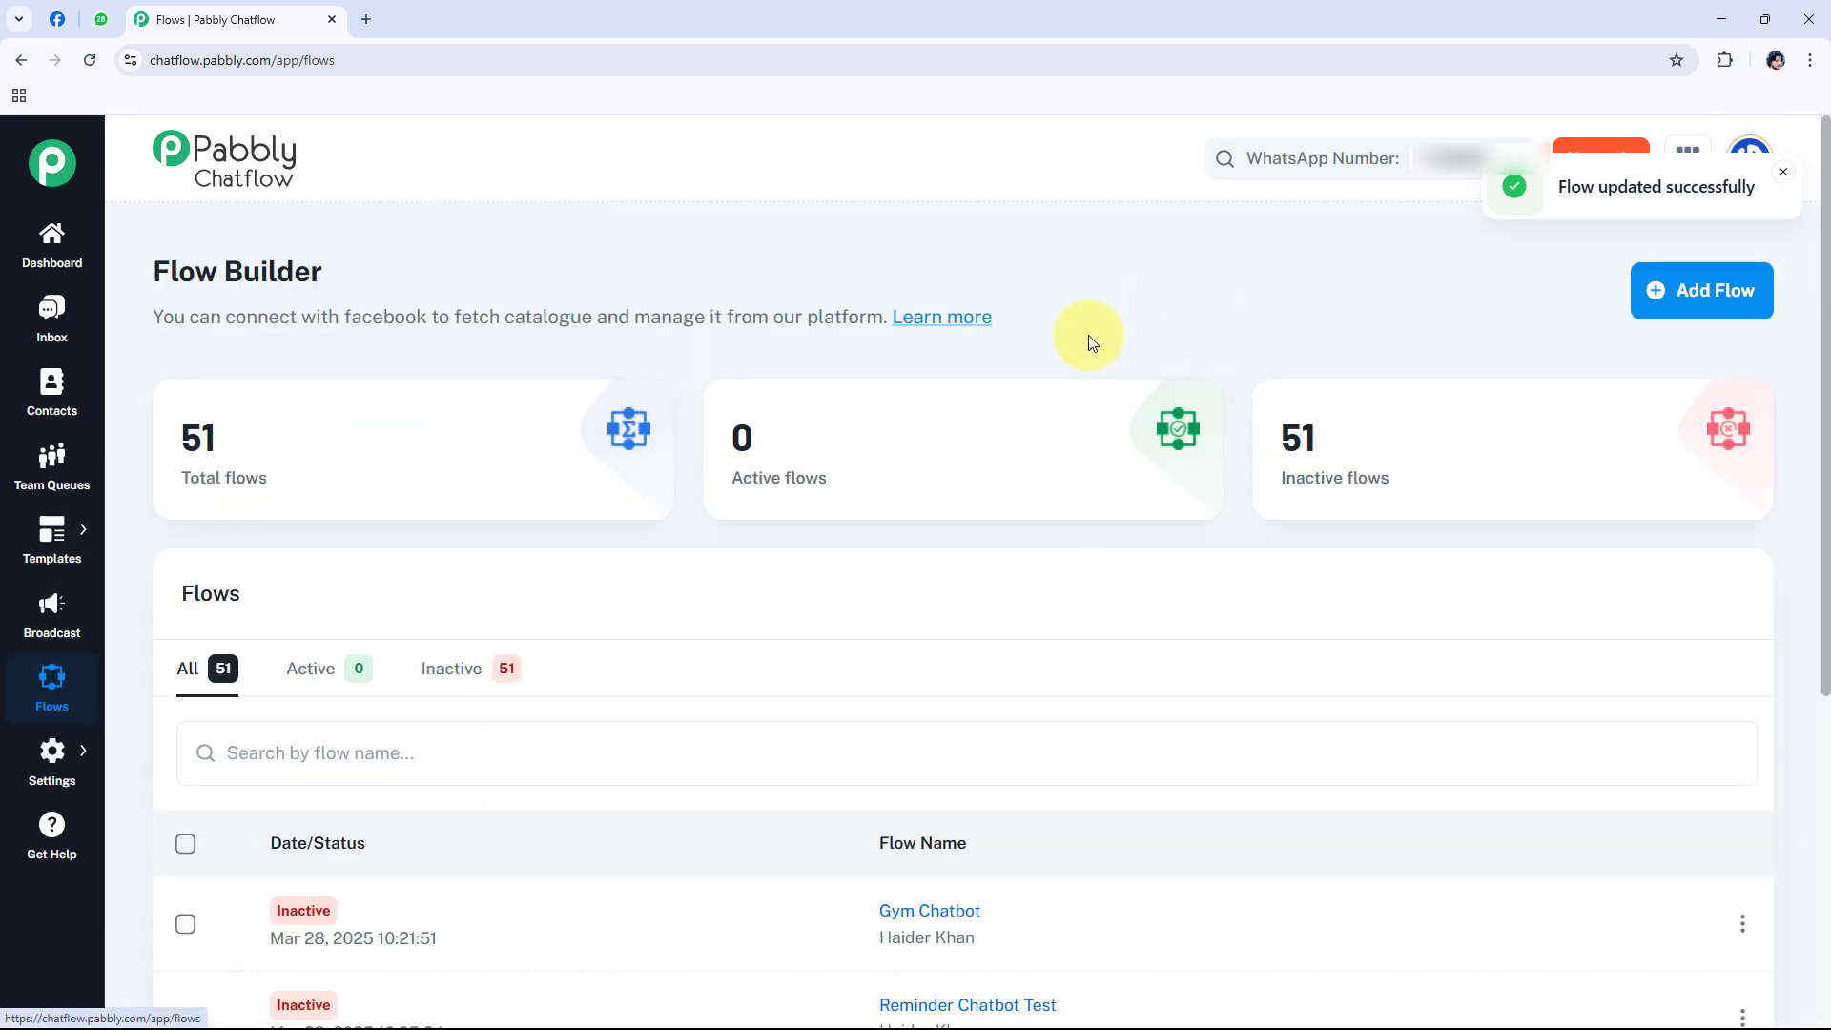
click(1707, 291)
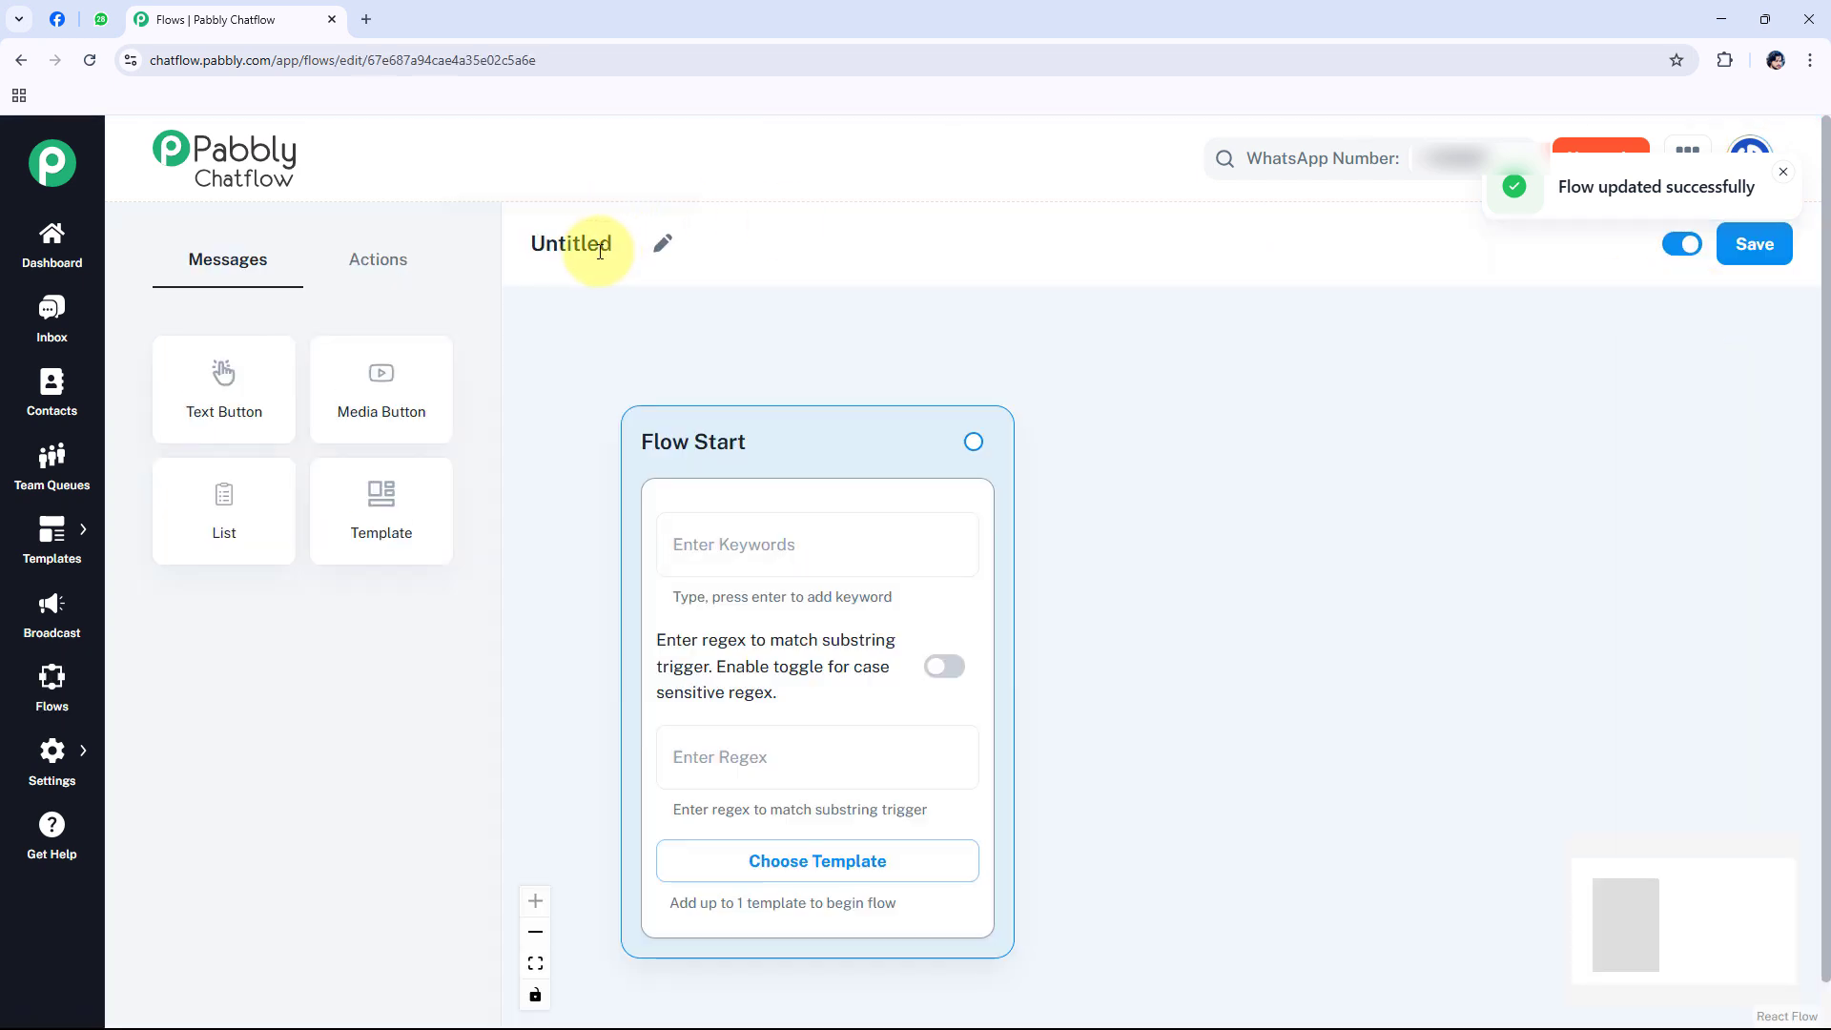
click(652, 249)
double_click(592, 244)
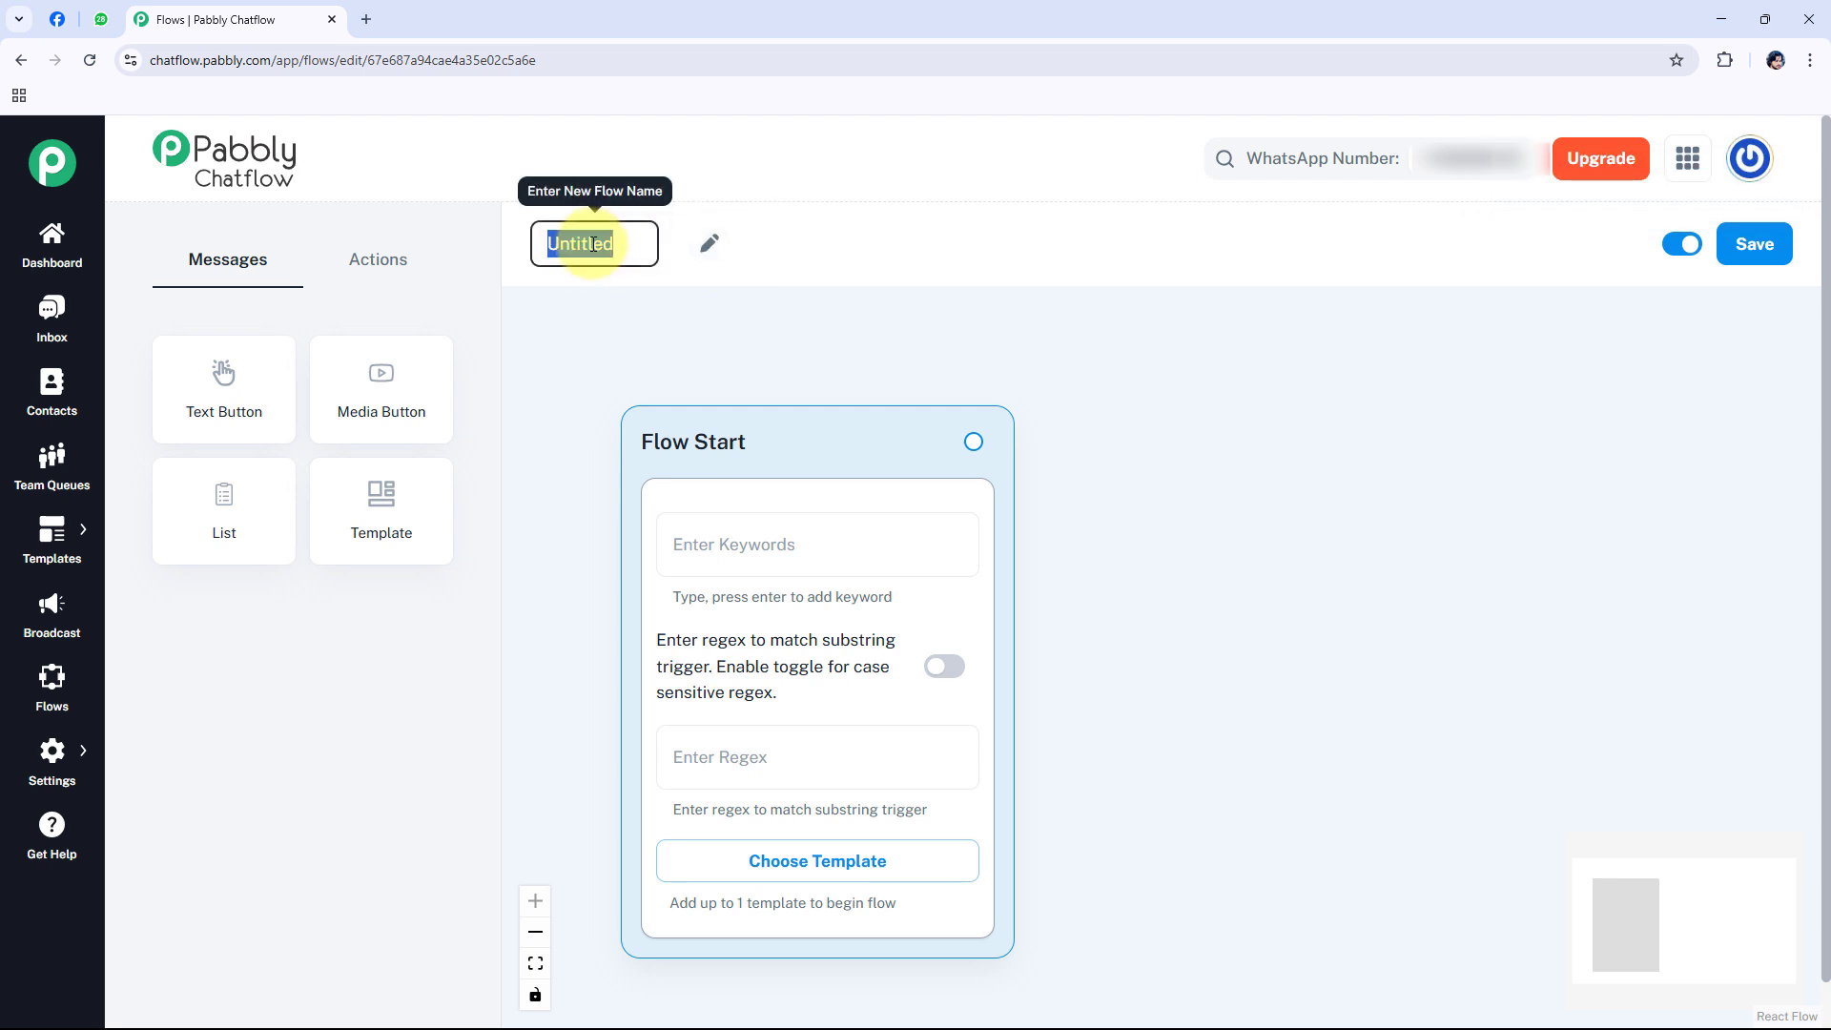
text(Revie)
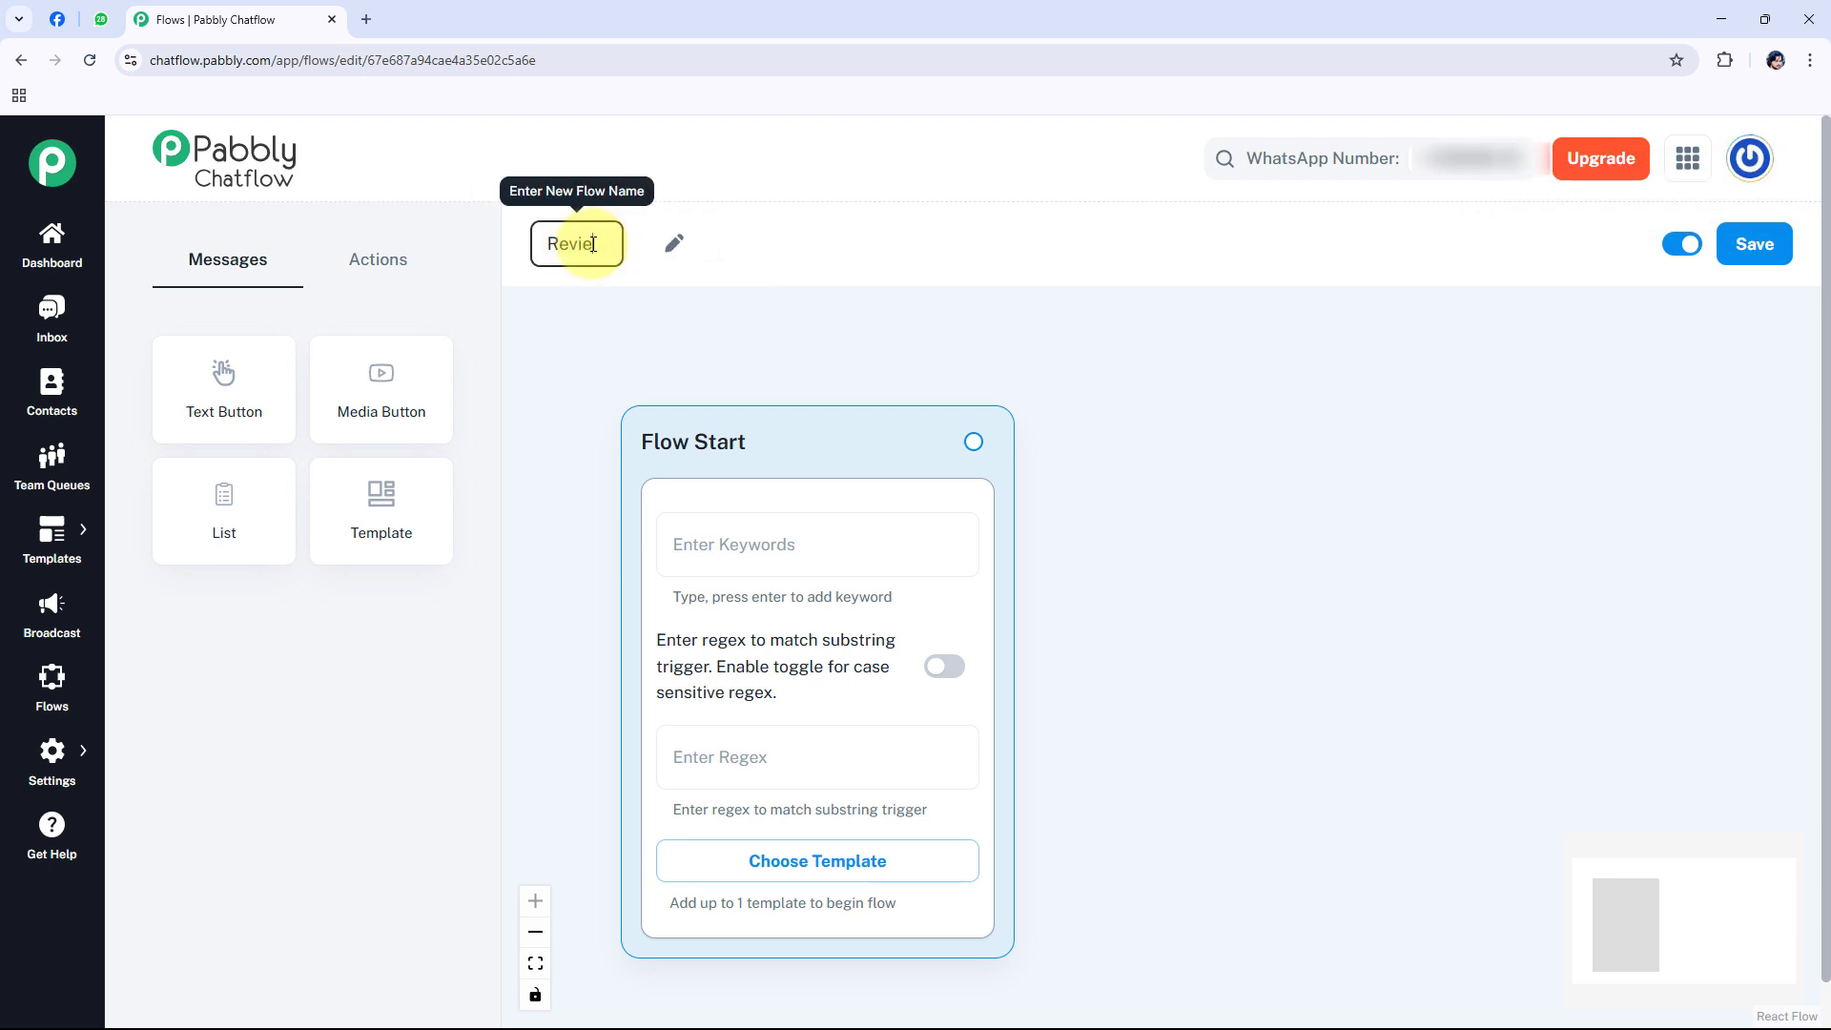
text(ws Chat)
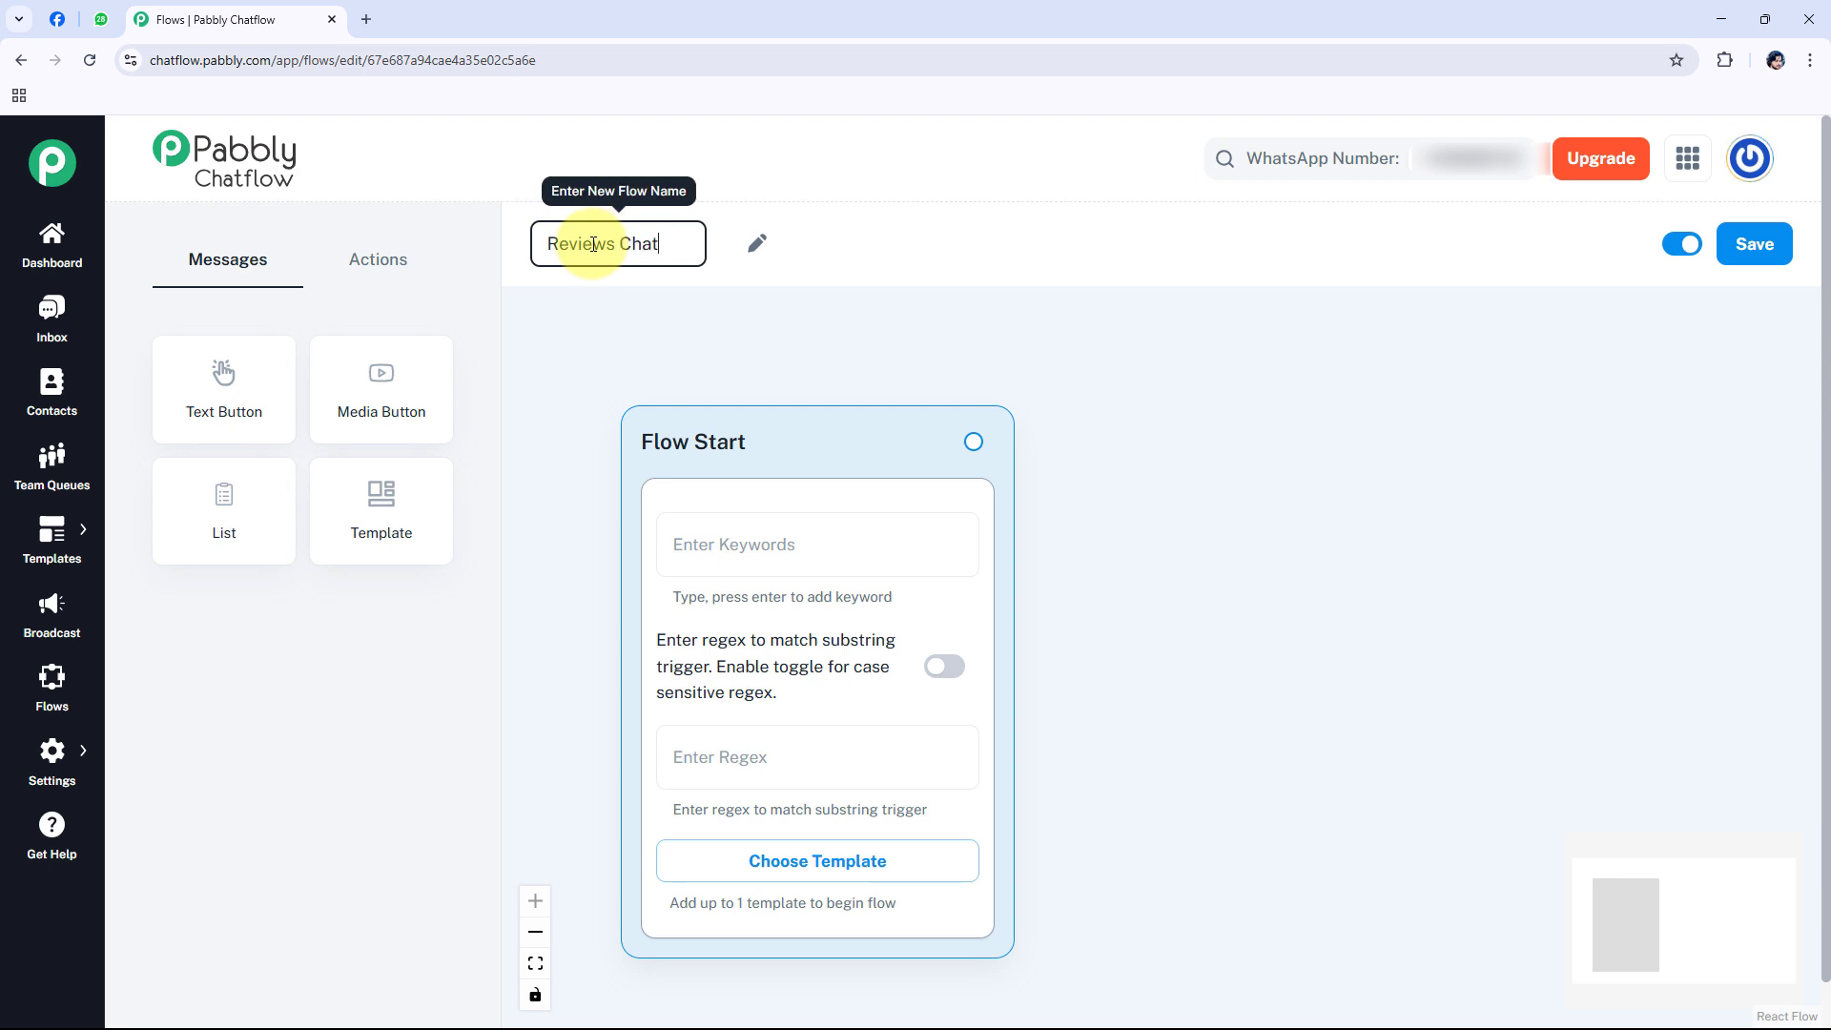
text(bot)
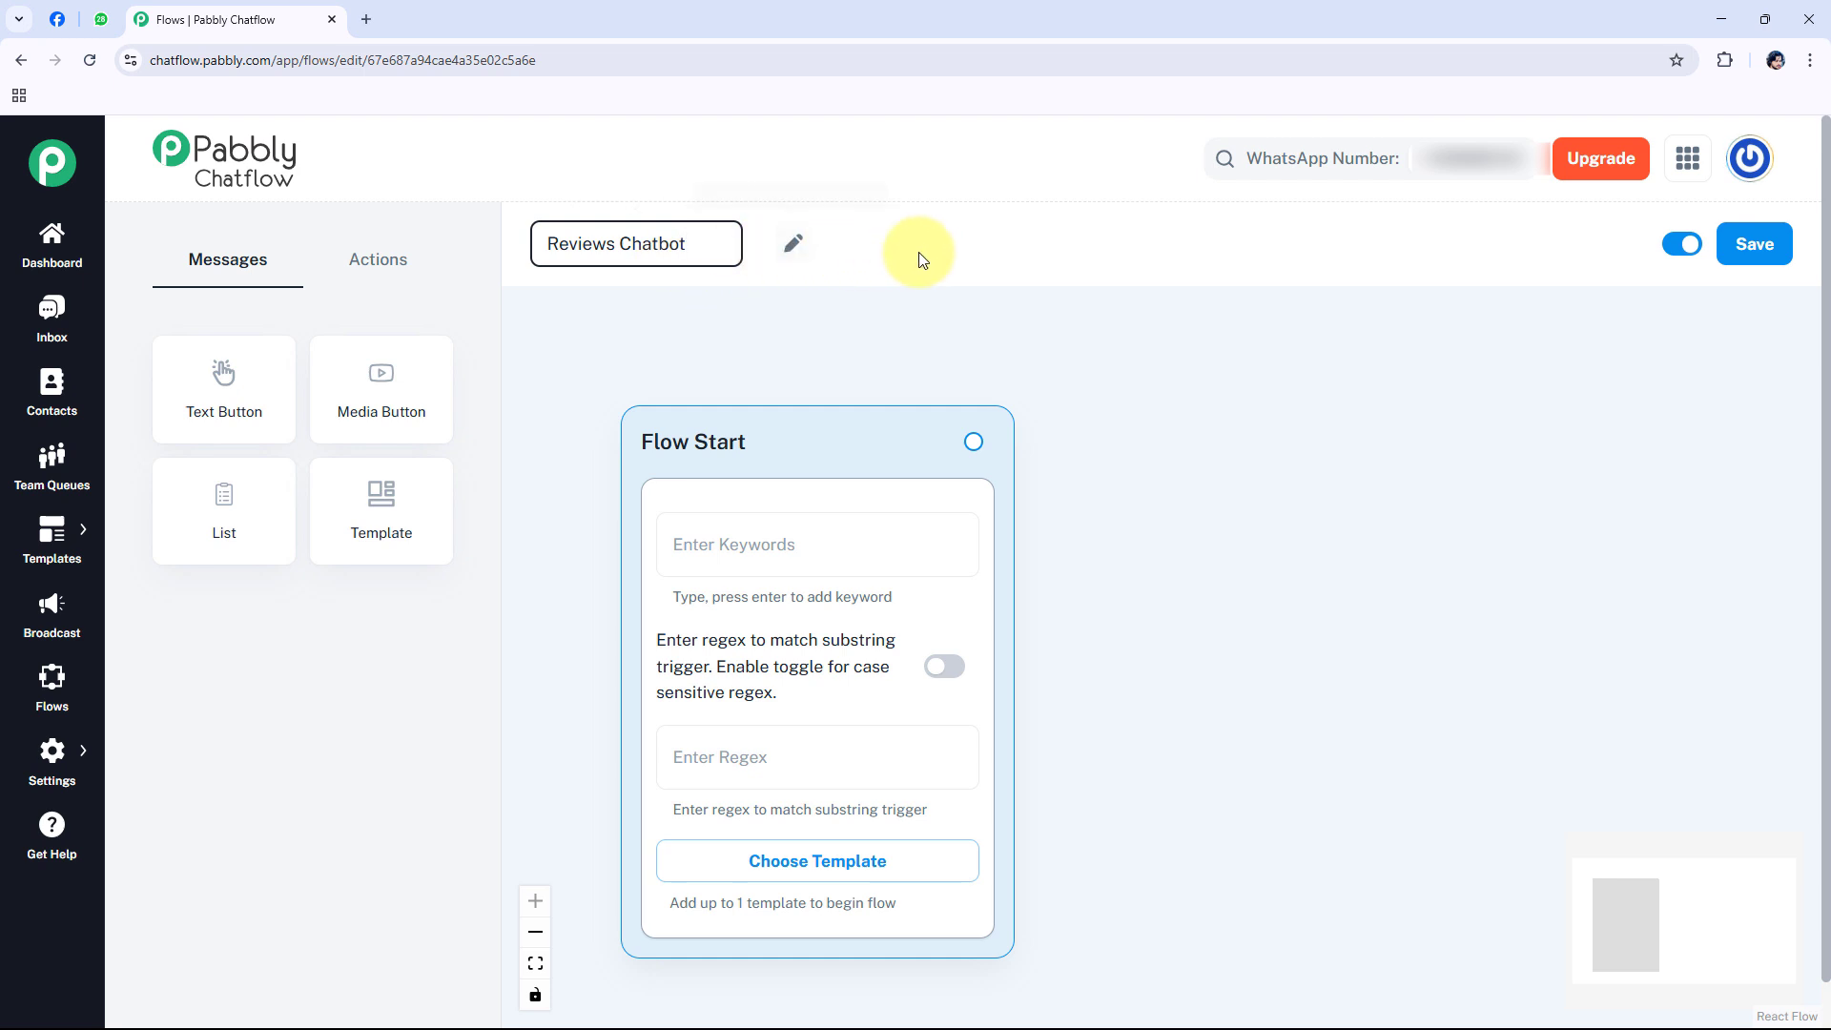
click(1750, 243)
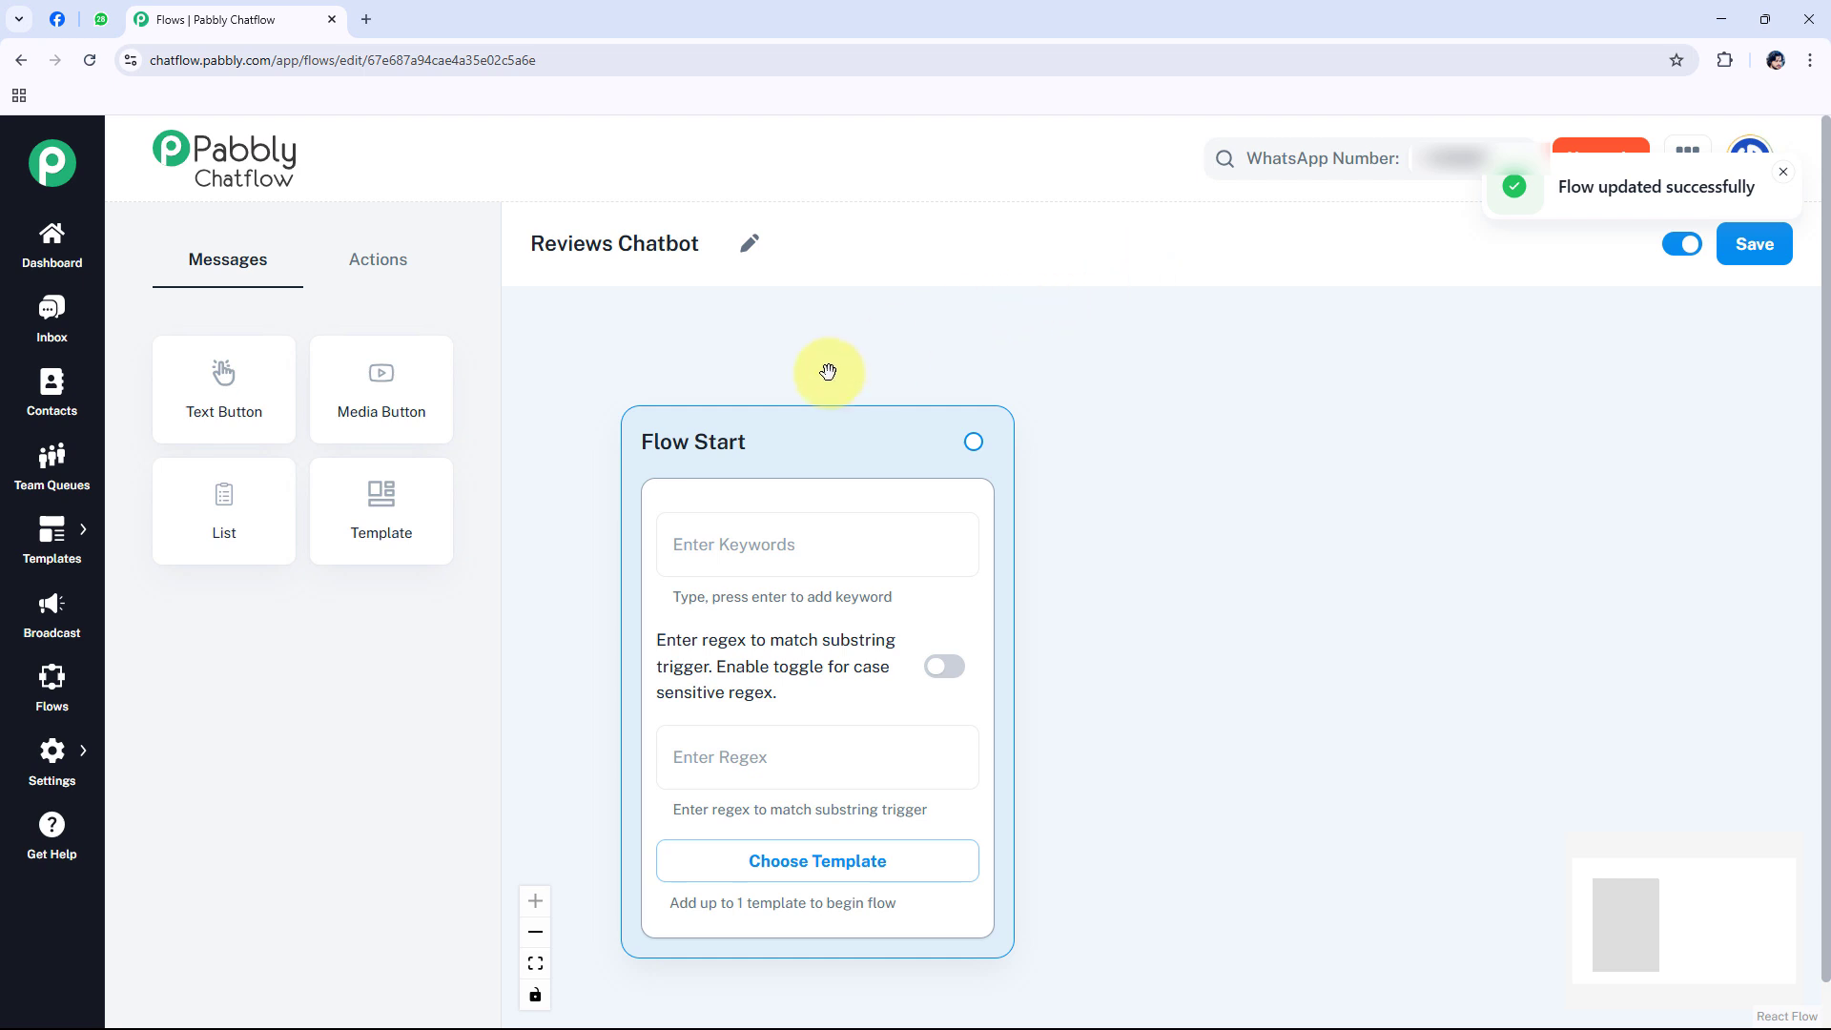
Step: Move the Flow Start block toward the upper-left corner of the flow canvas
drag(760, 438, 701, 344)
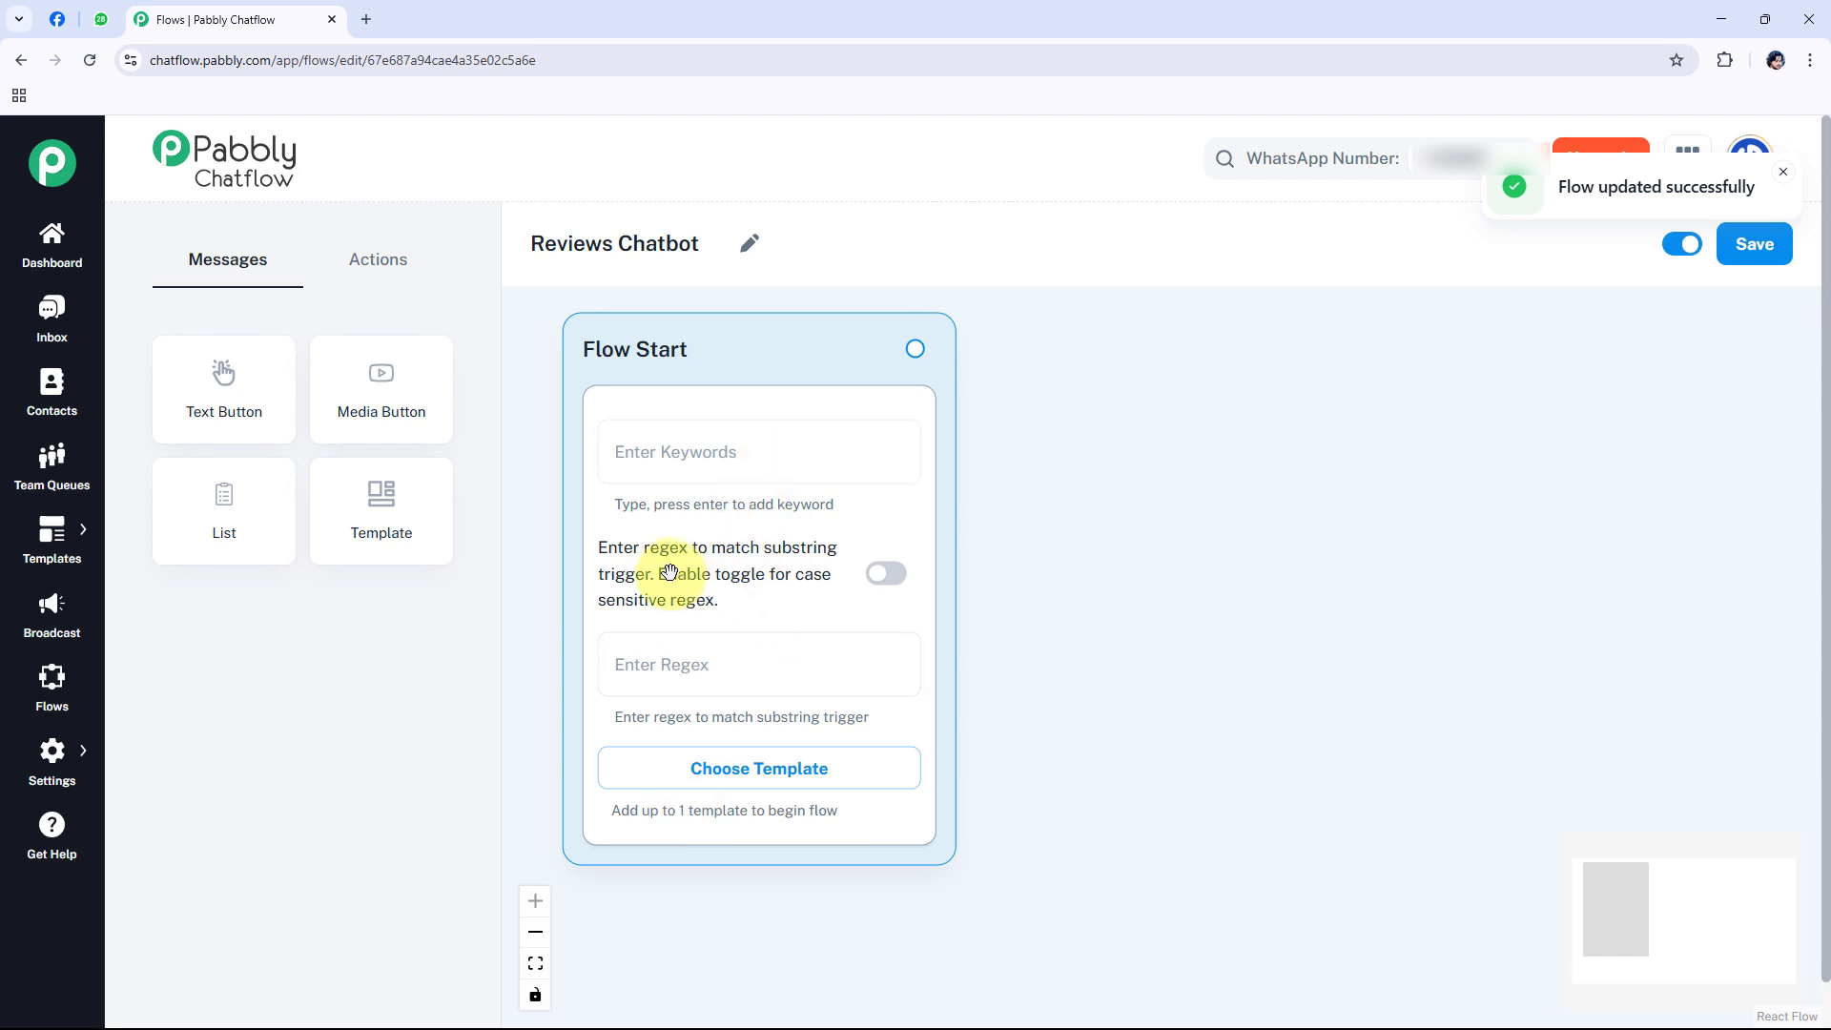
drag(779, 355, 749, 328)
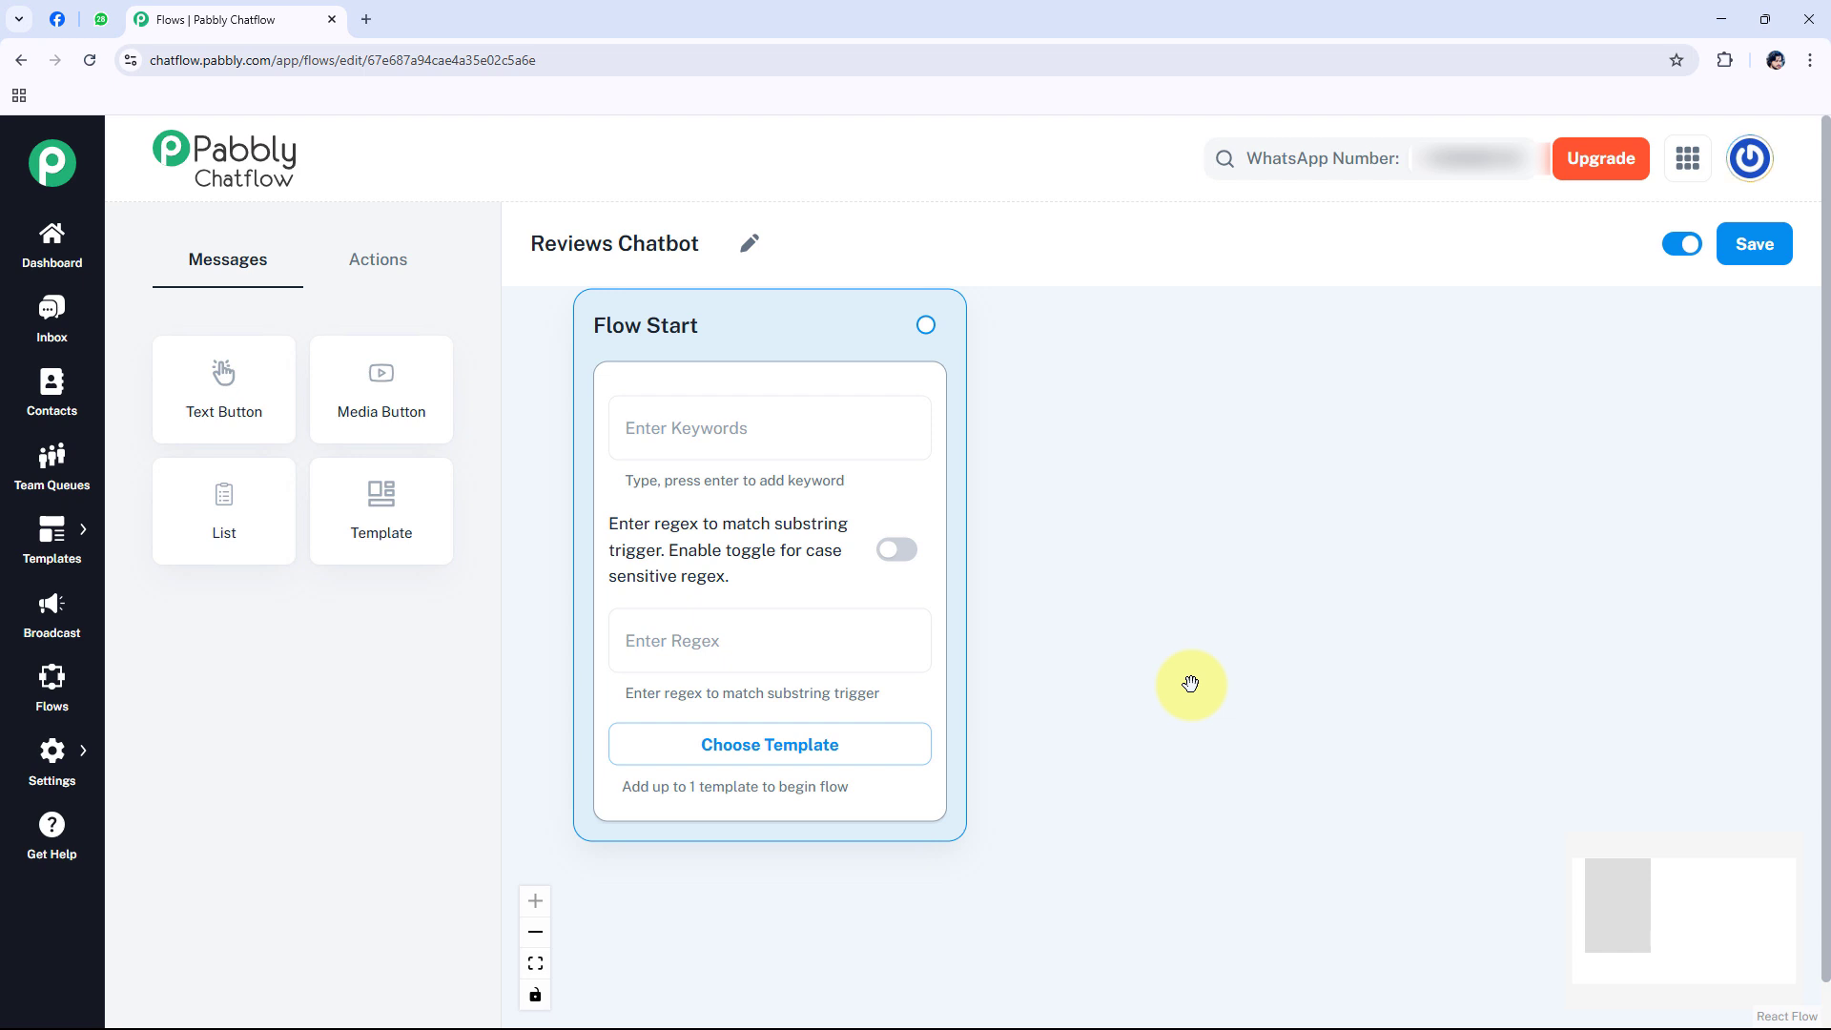
drag(792, 355, 782, 377)
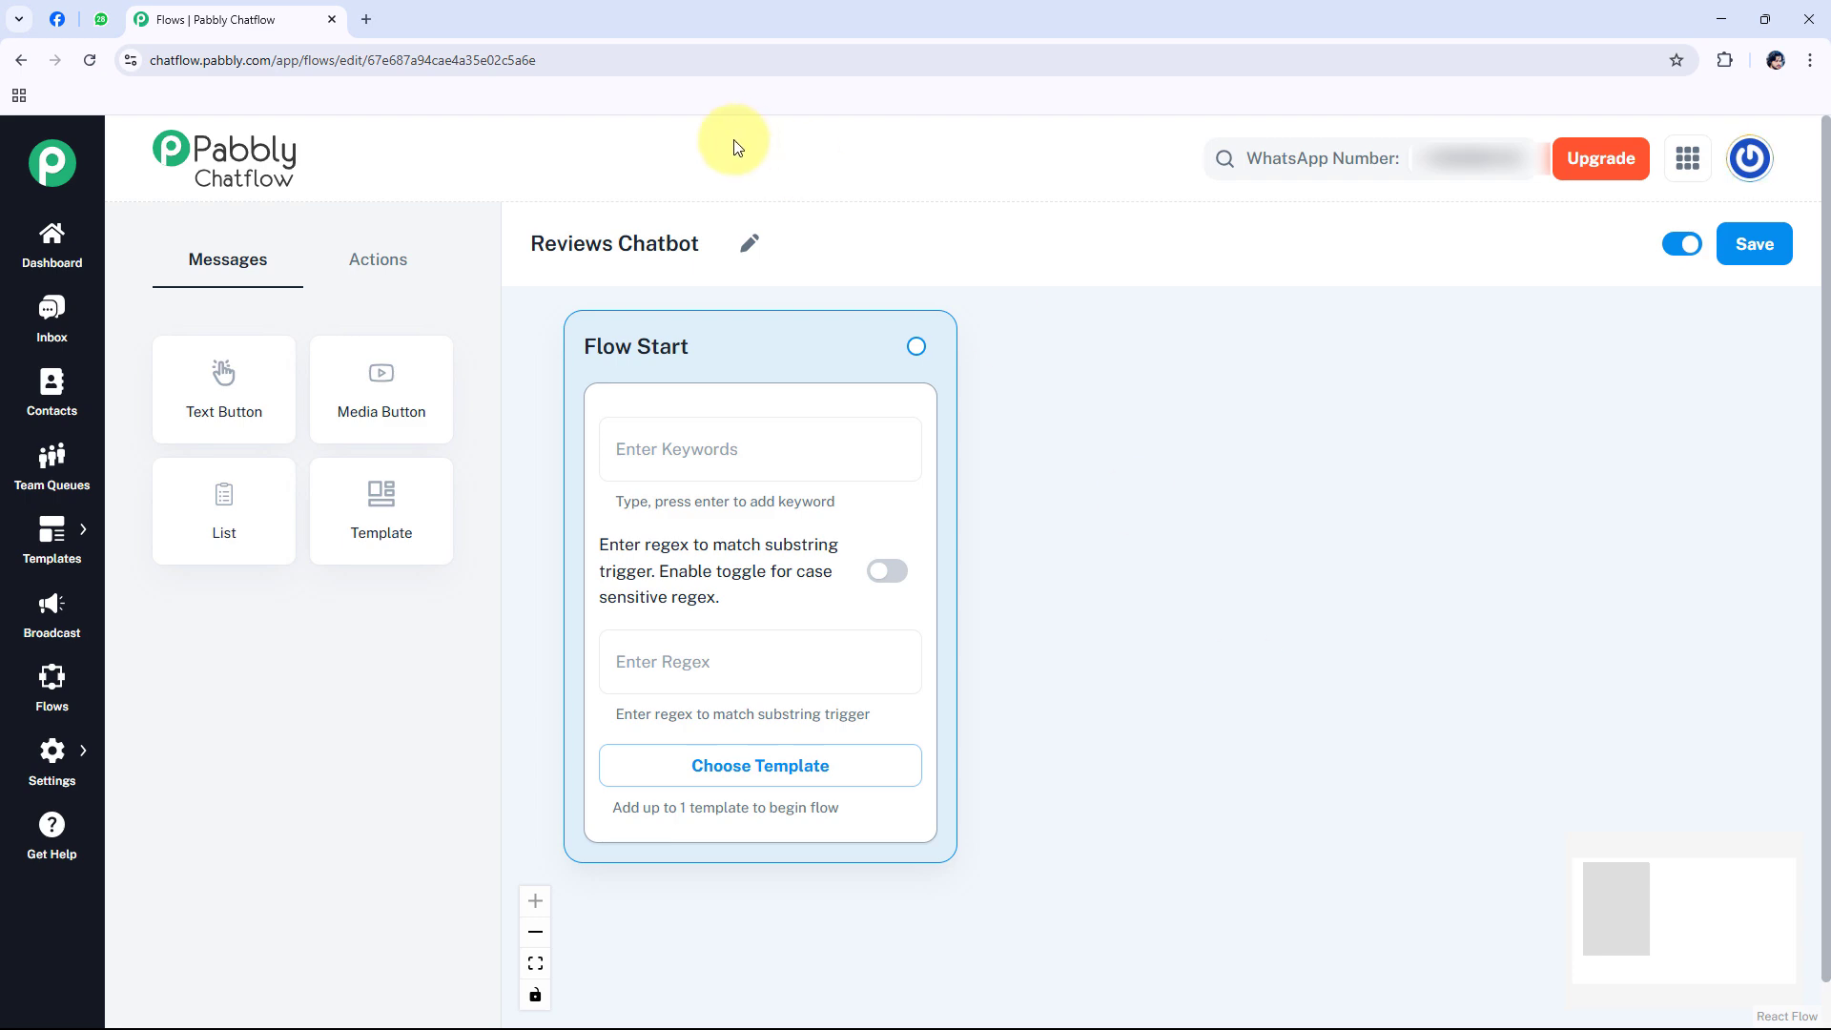
Step: Switch to WhatsApp Web, review the feedback replies in the Pabbly chat and return to Pabbly Chatflow
click(100, 19)
scroll(1130, 656, up, 10)
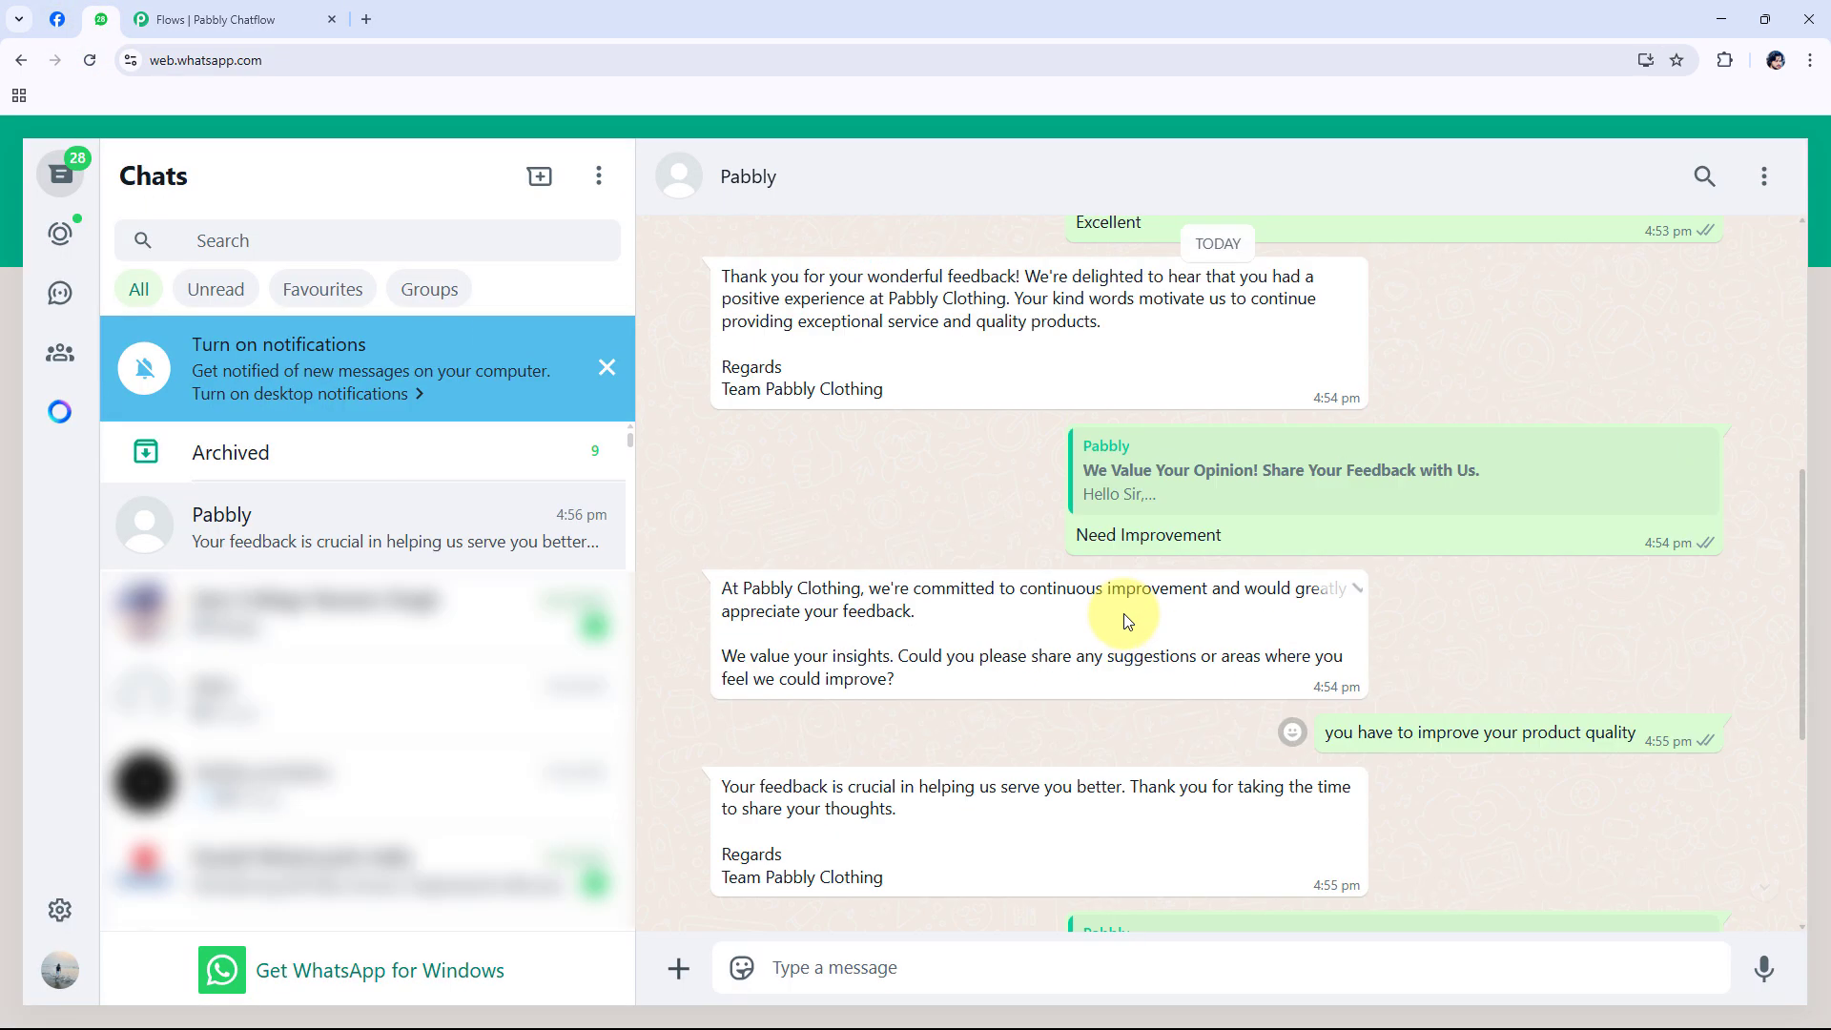
click(205, 21)
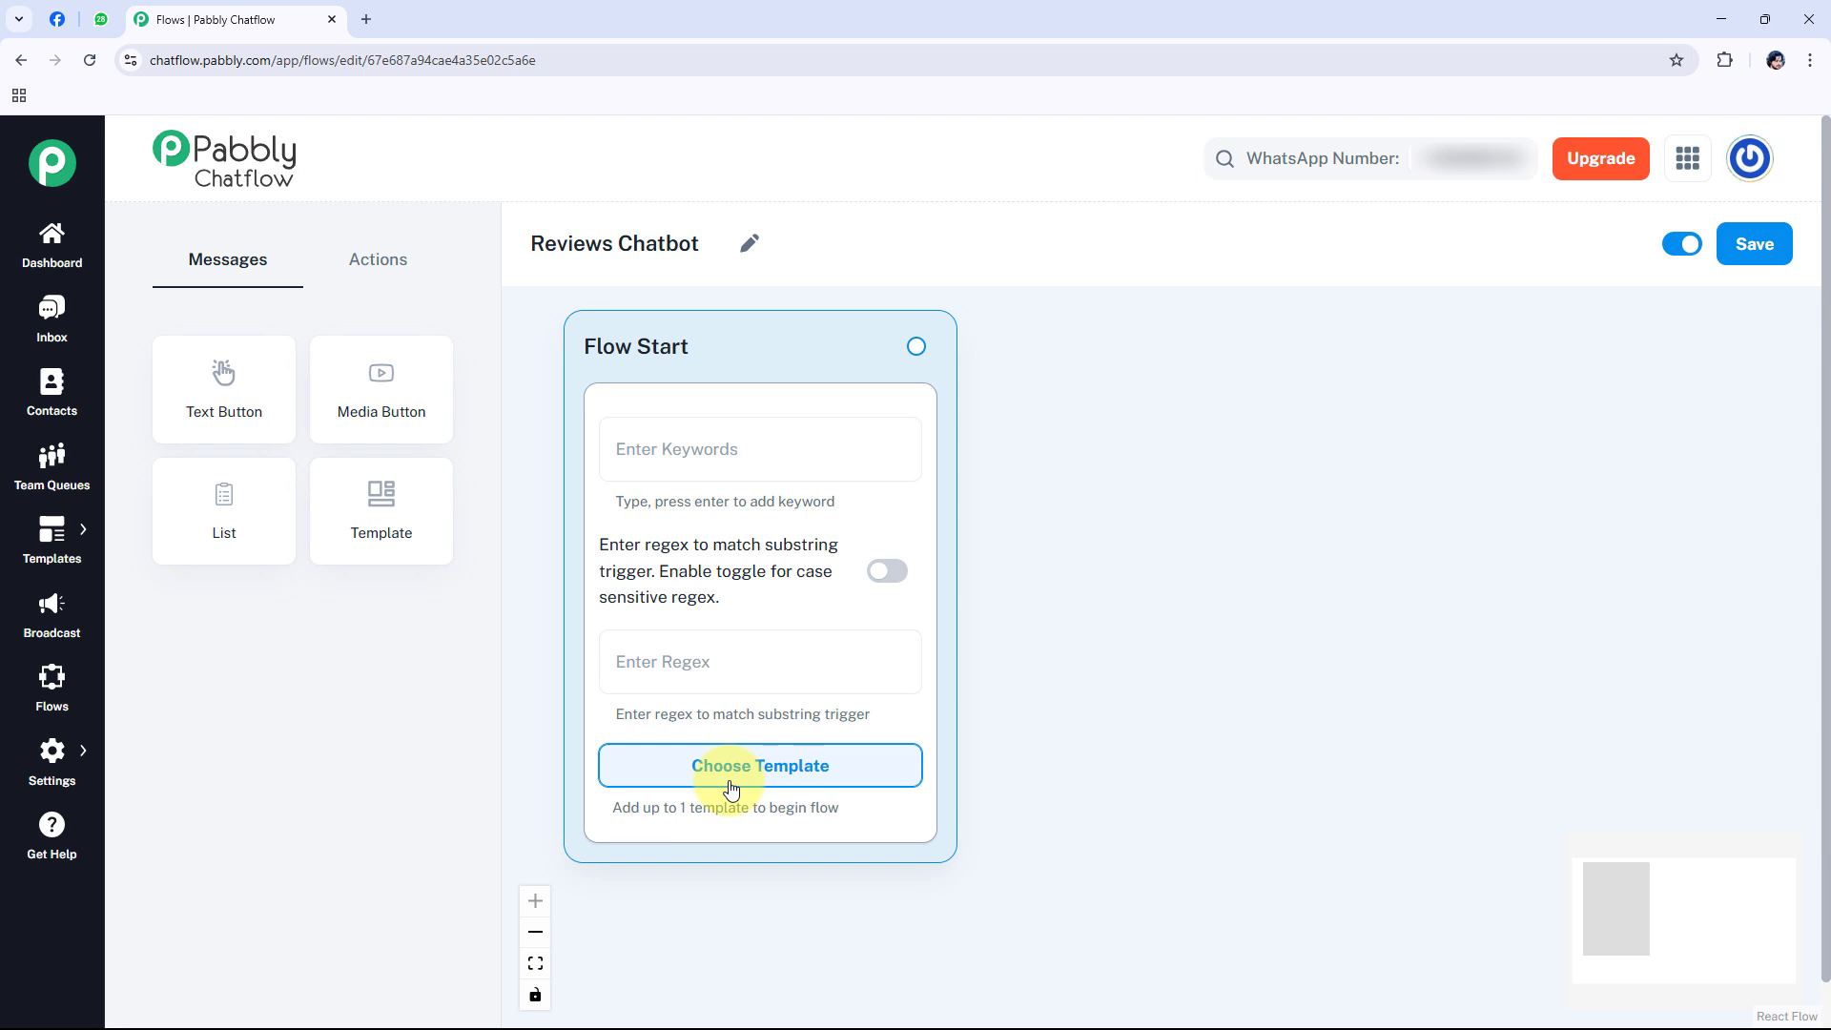
Step: Show 10 approved templates per page and choose customer_feedback as the Flow Start template
click(799, 774)
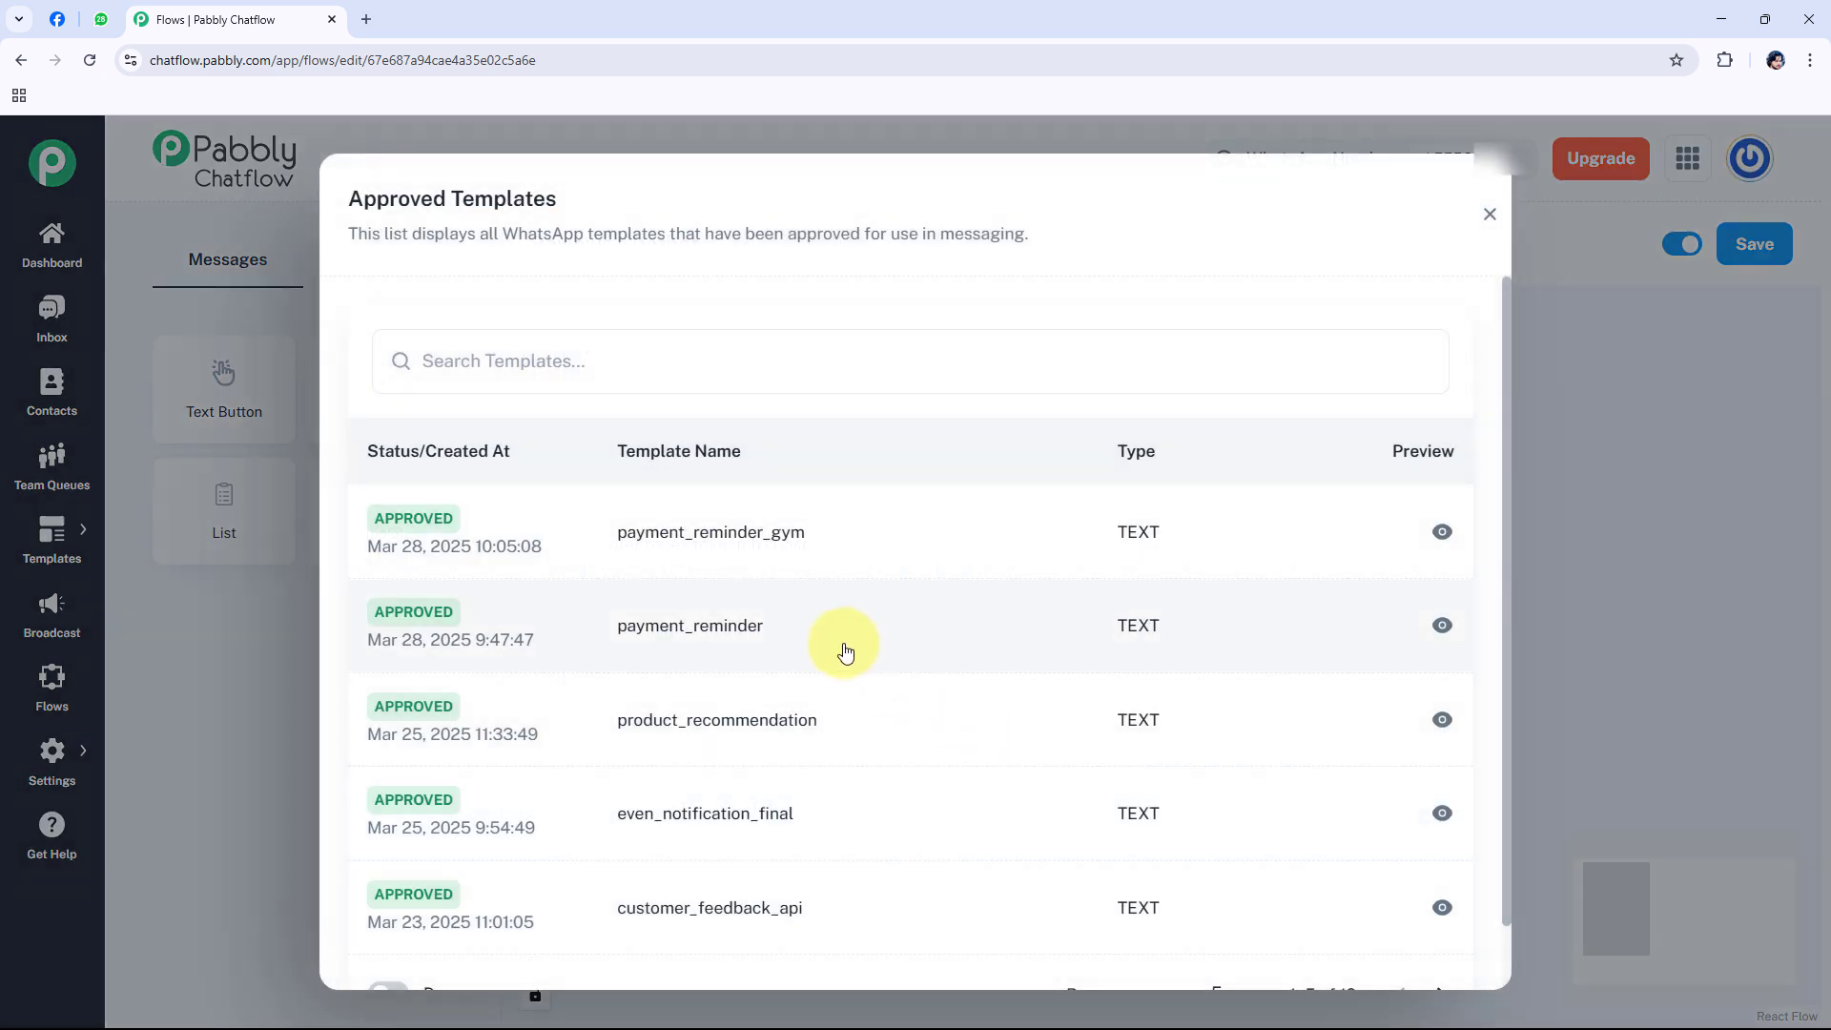
scroll(759, 666, down, 1)
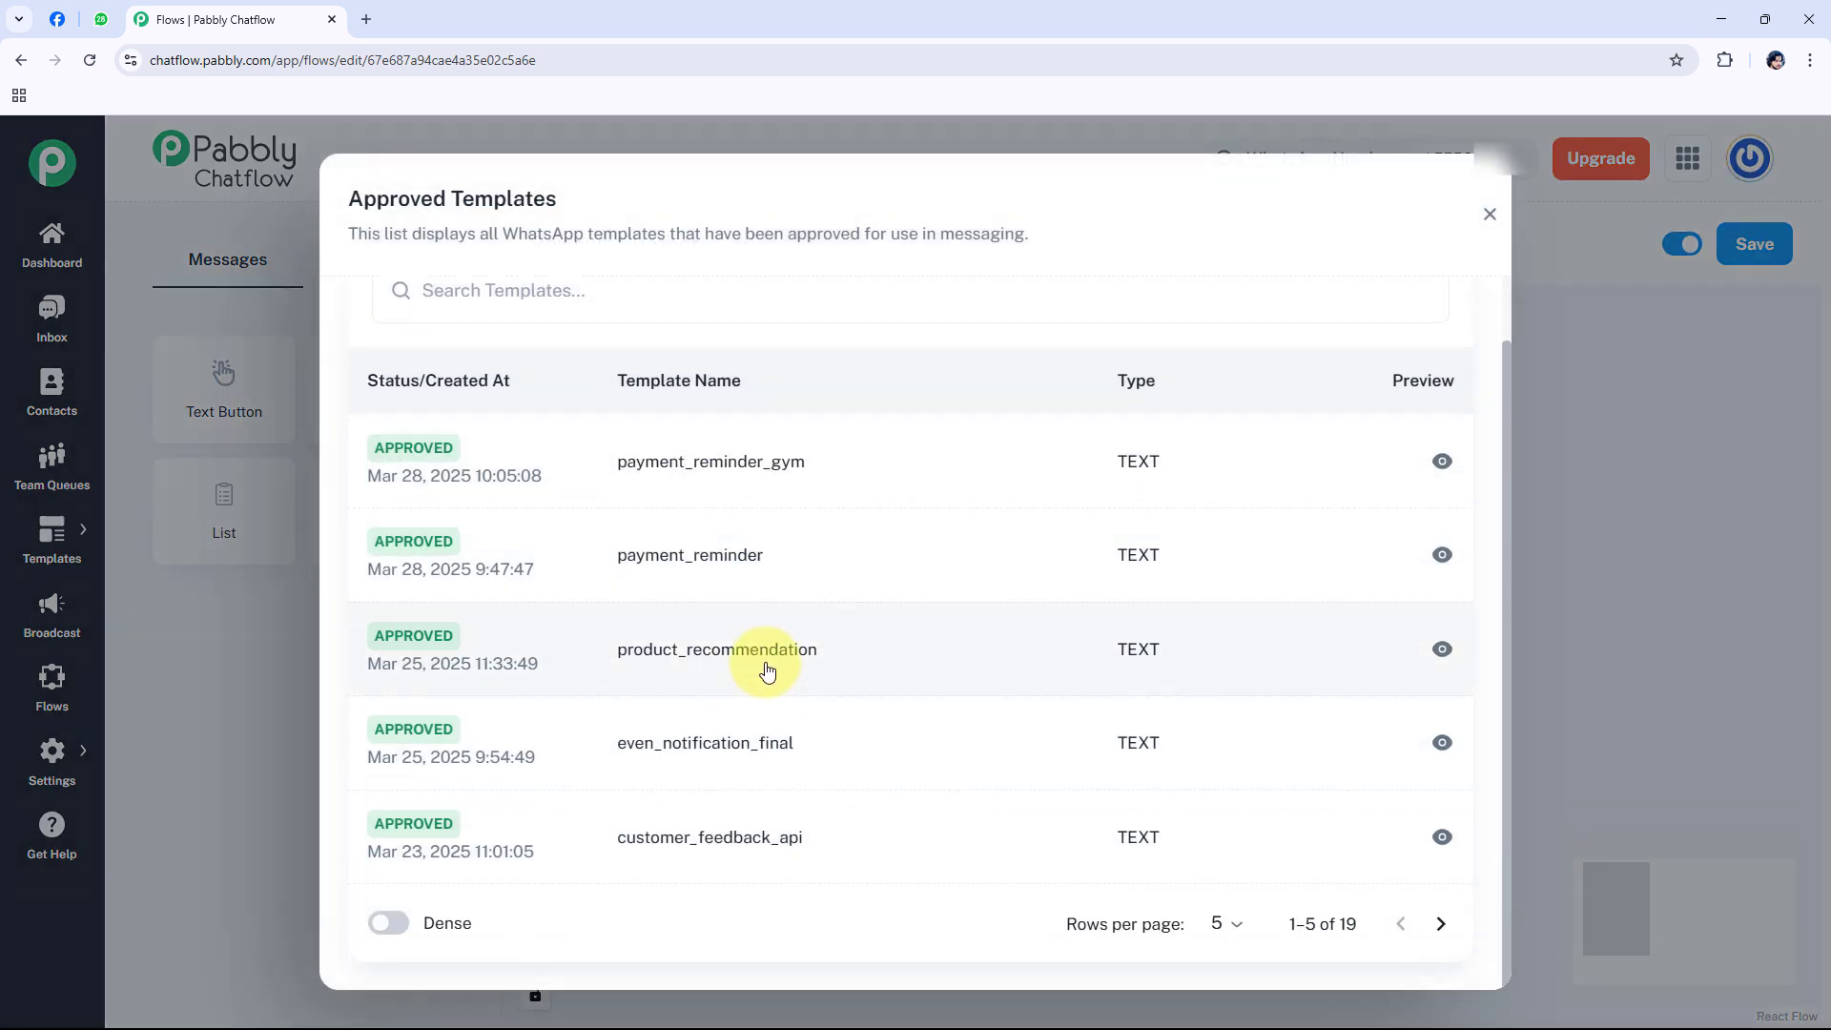
click(1222, 922)
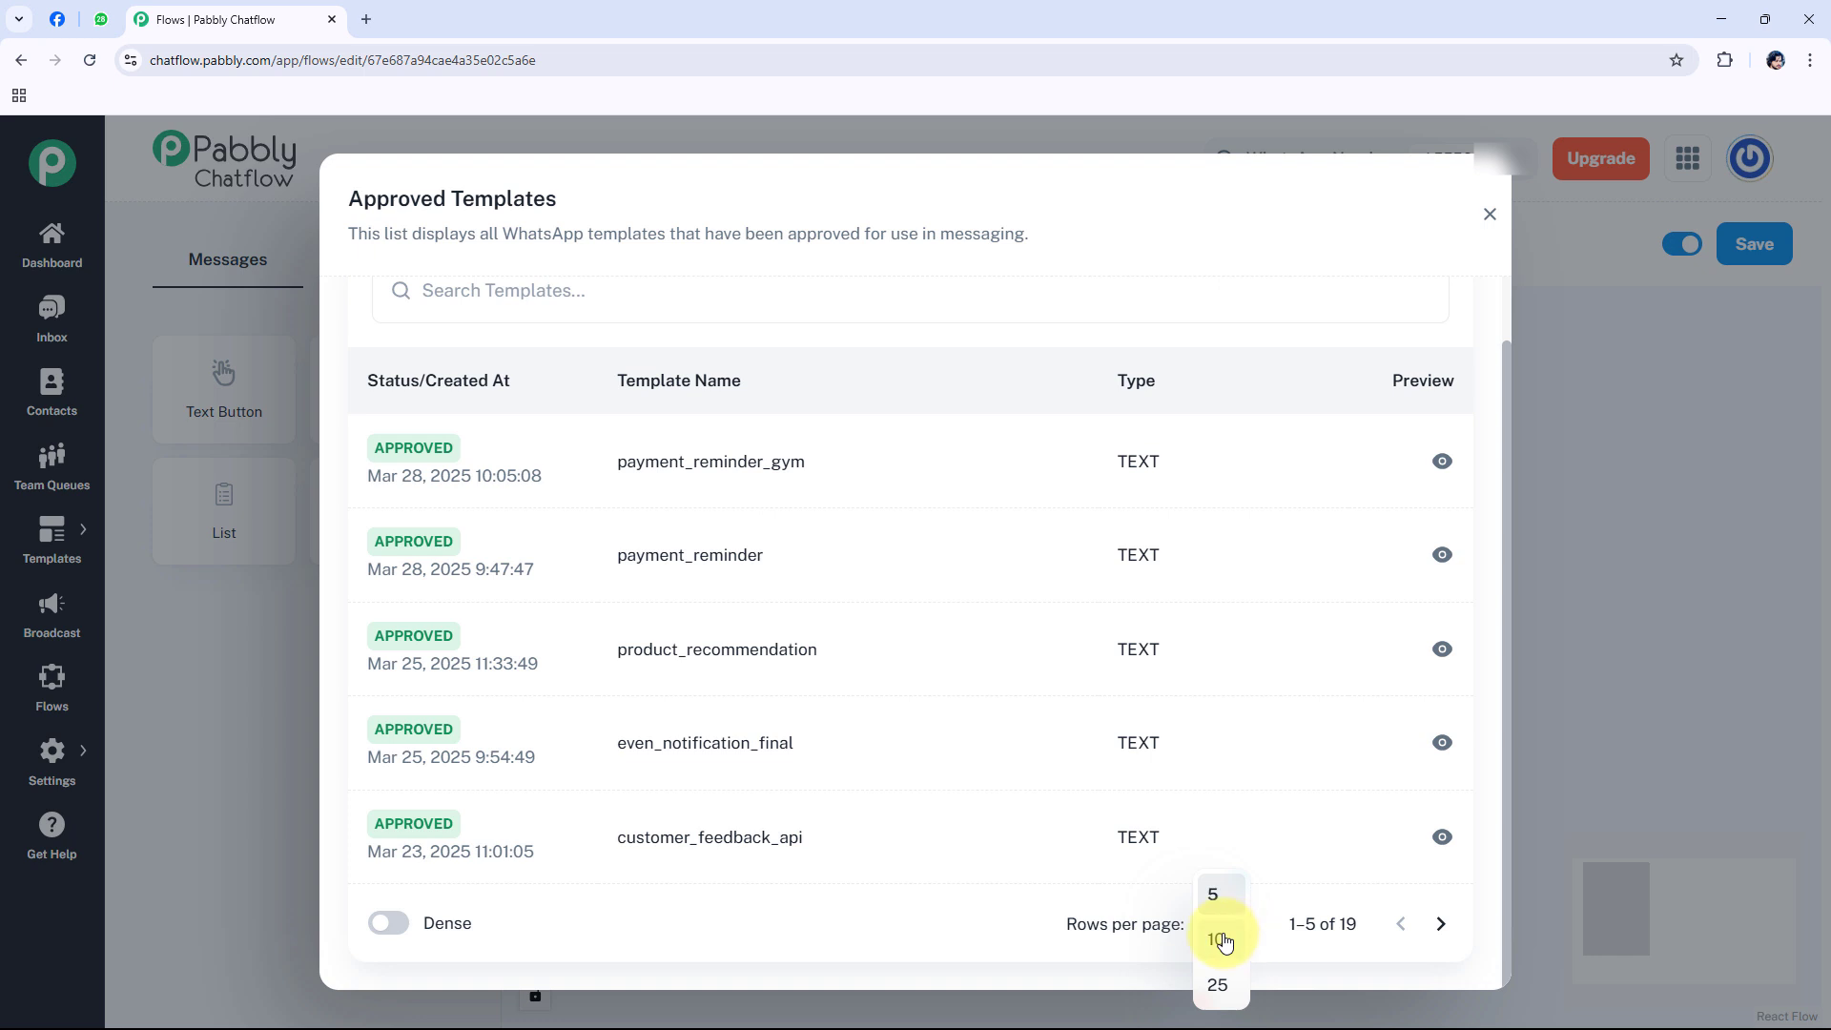
click(1224, 940)
scroll(776, 646, down, 5)
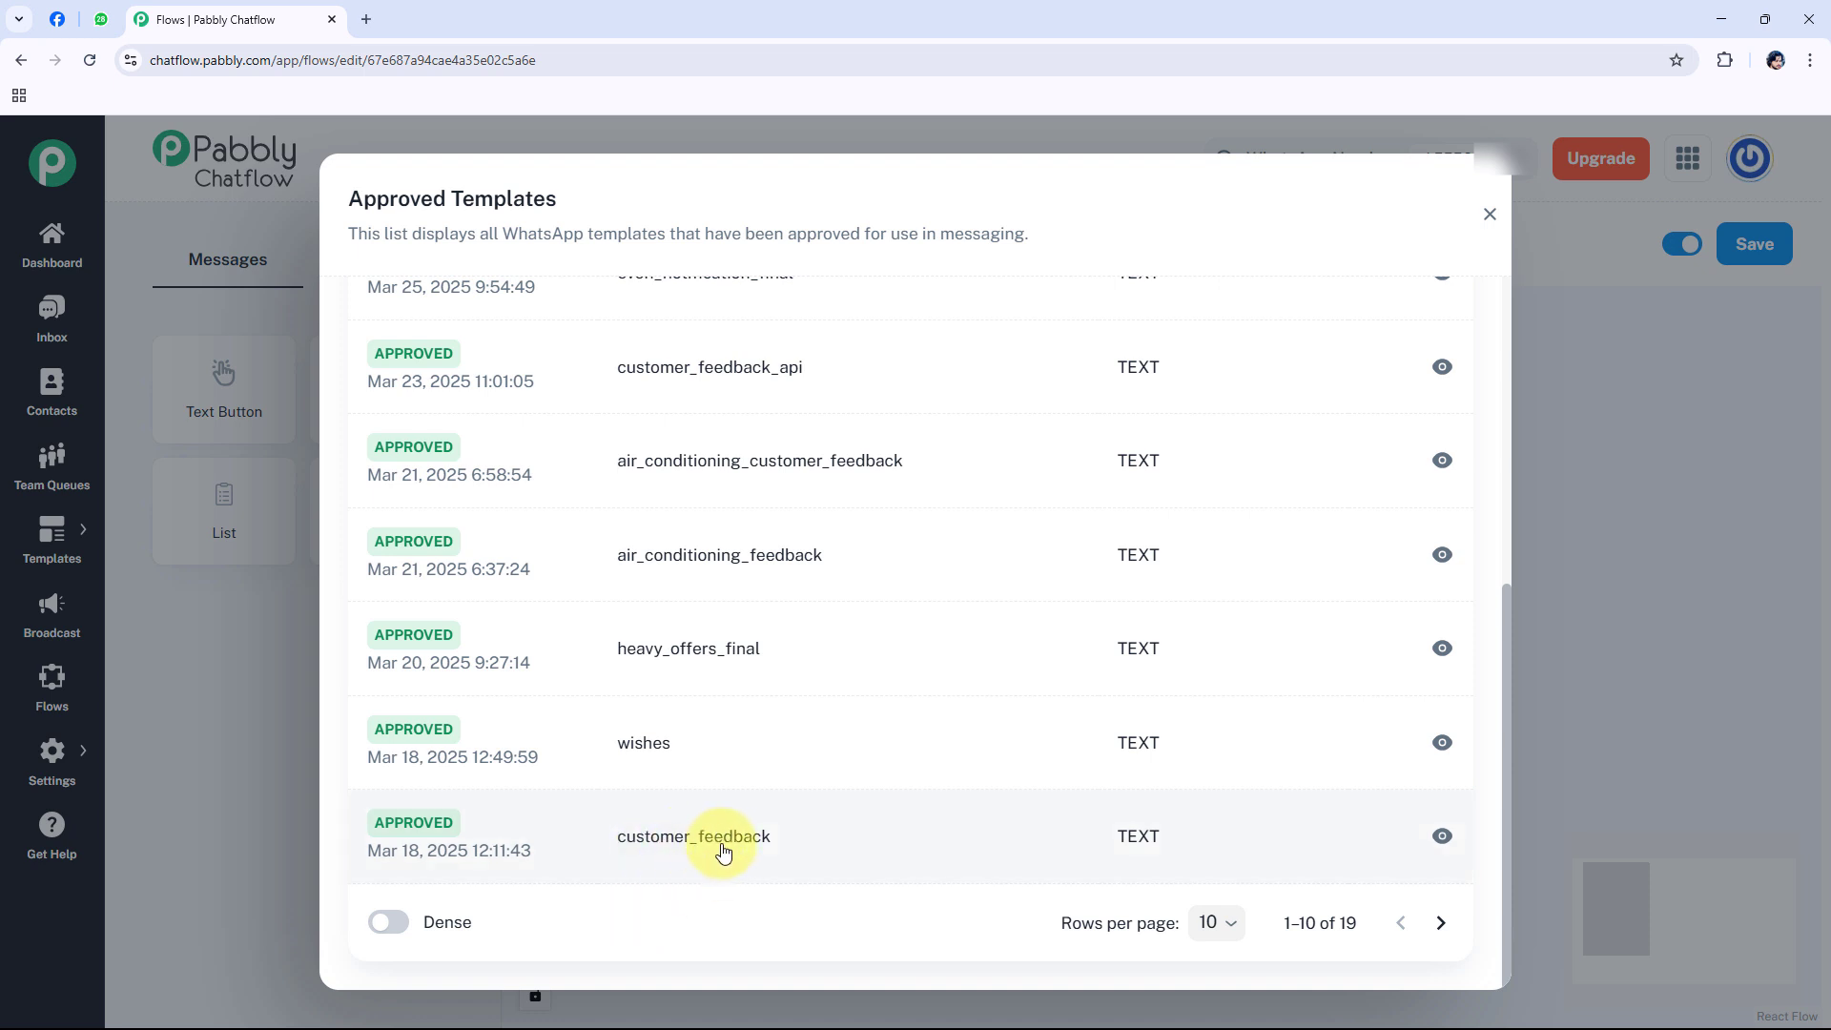
click(723, 852)
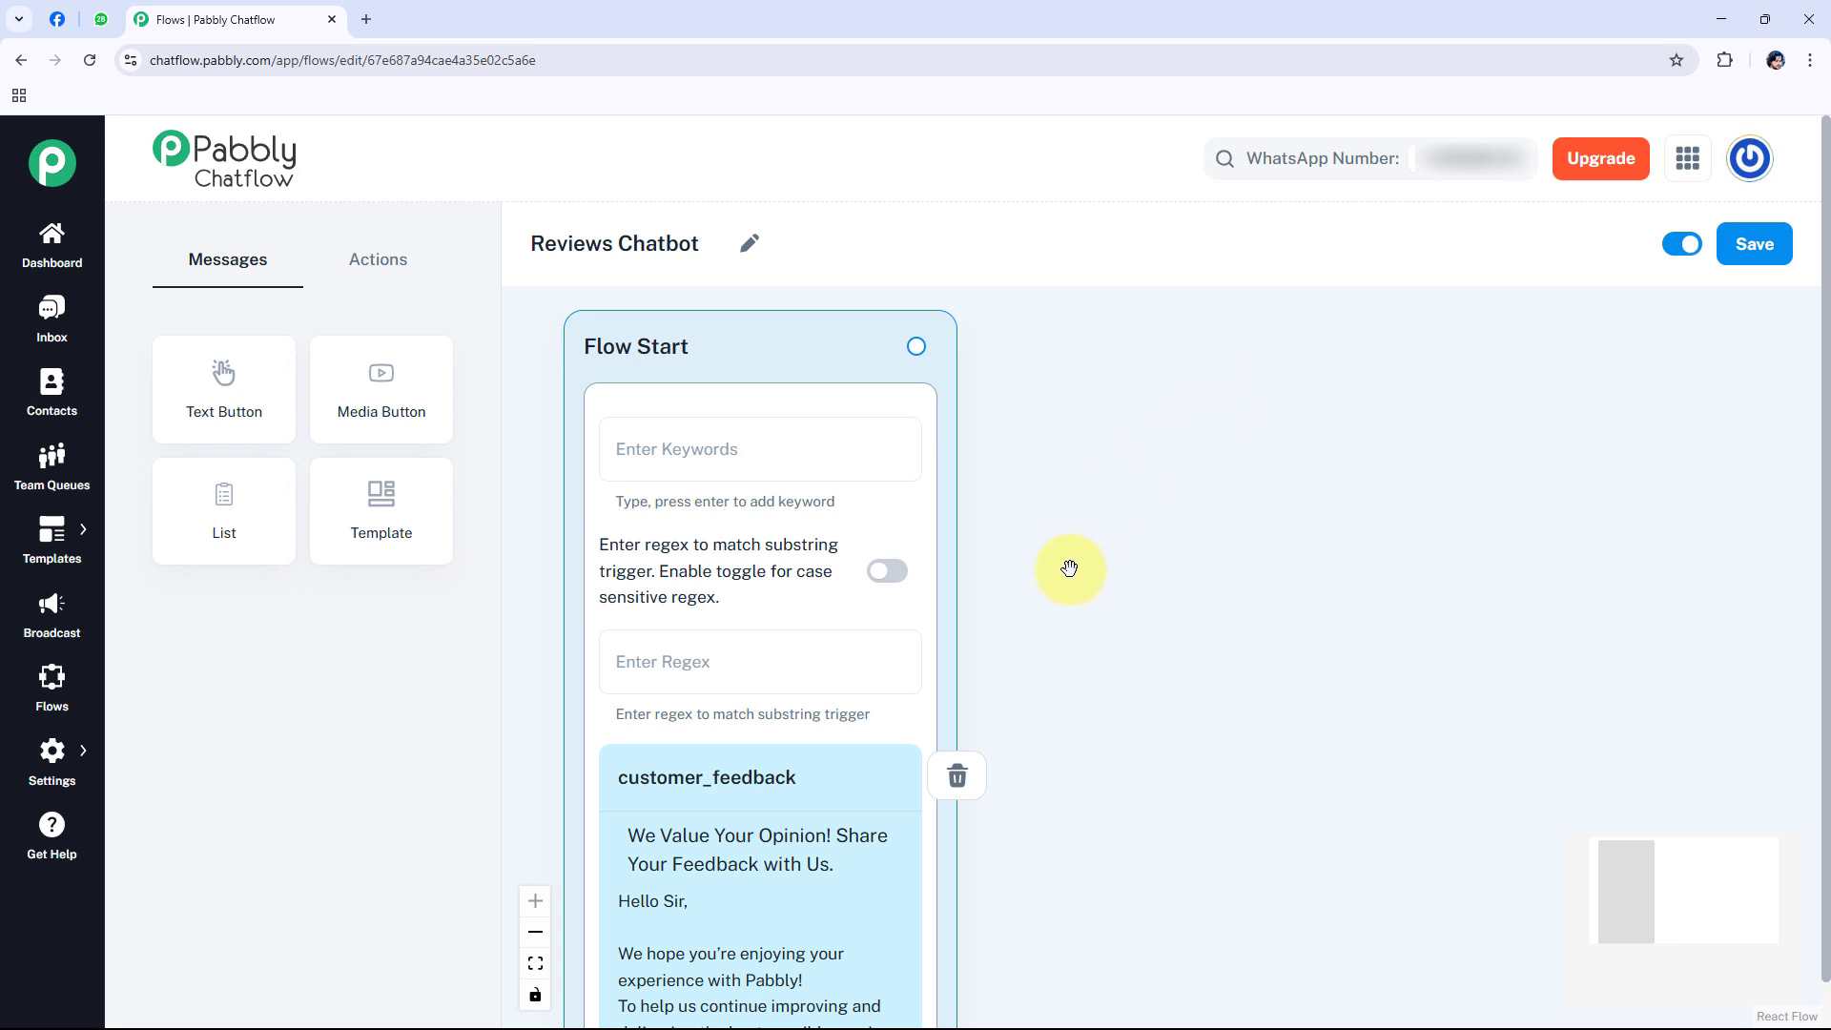
Step: Connect the Excellent reply of the customer_feedback template to a new Text + Button message
drag(1059, 640, 1045, 424)
drag(1057, 663, 1091, 449)
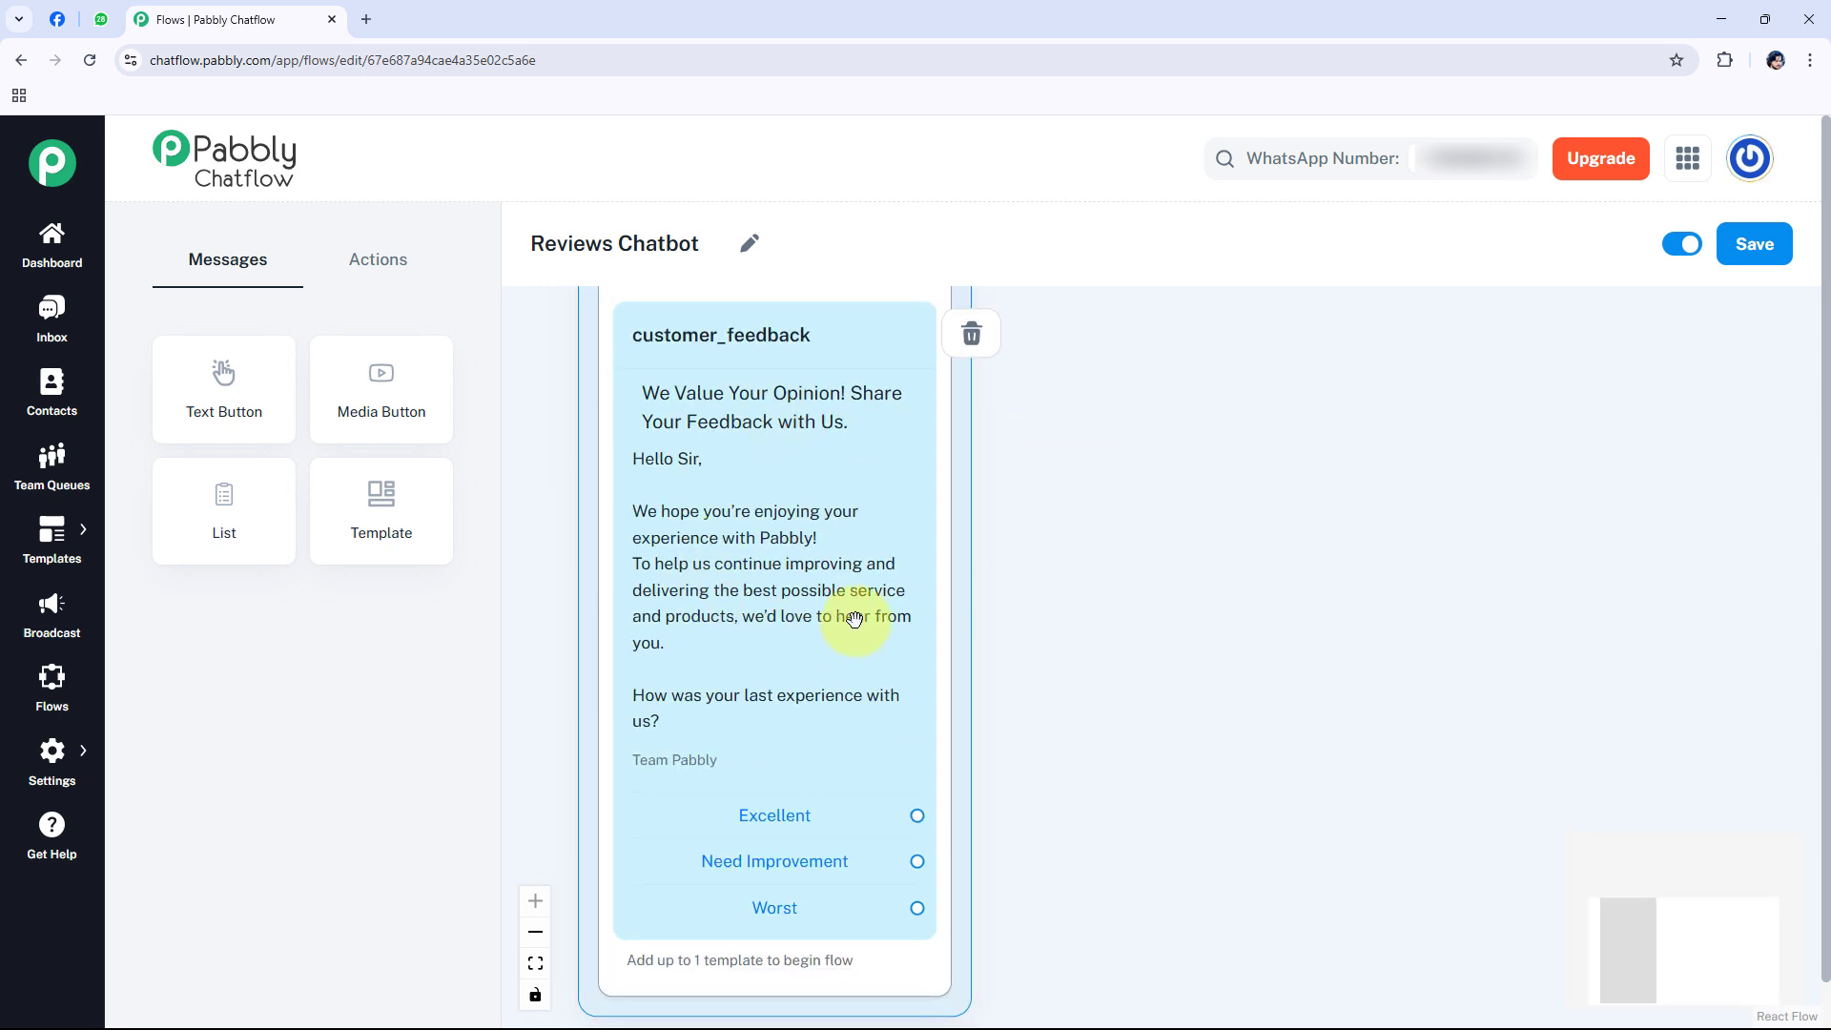
drag(1095, 753, 1095, 556)
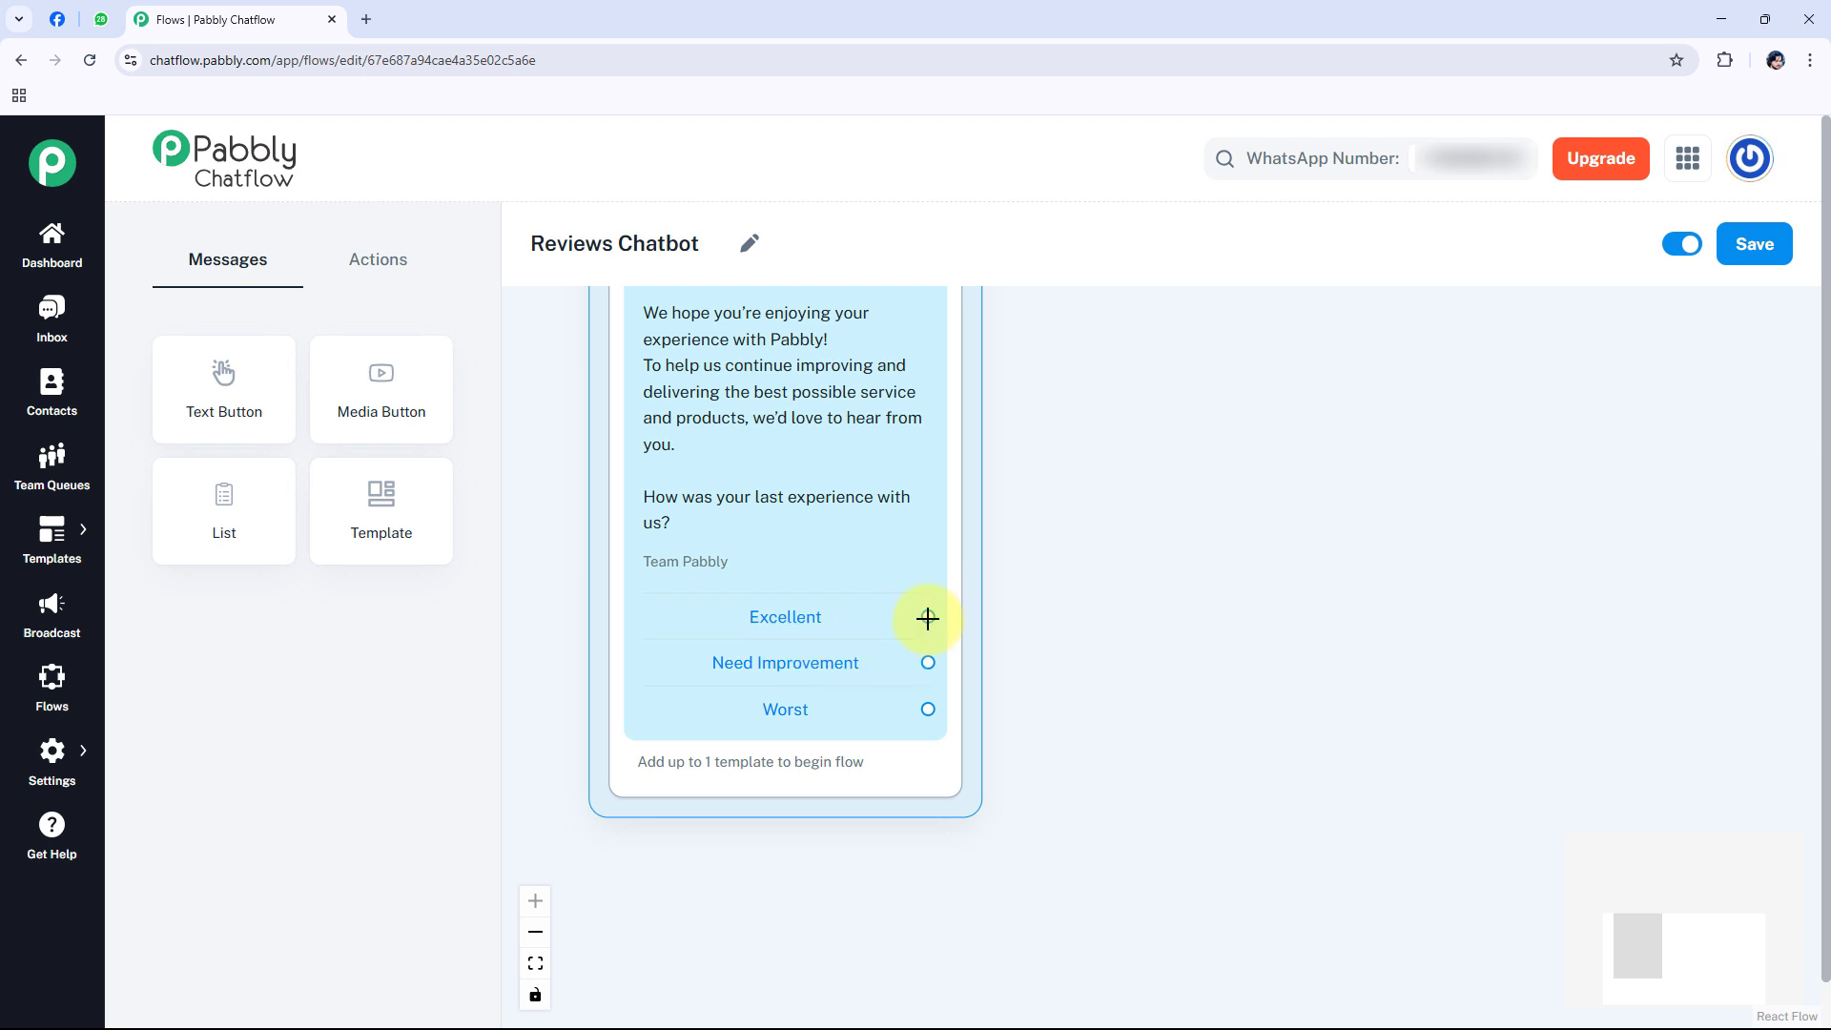
drag(927, 617, 1185, 350)
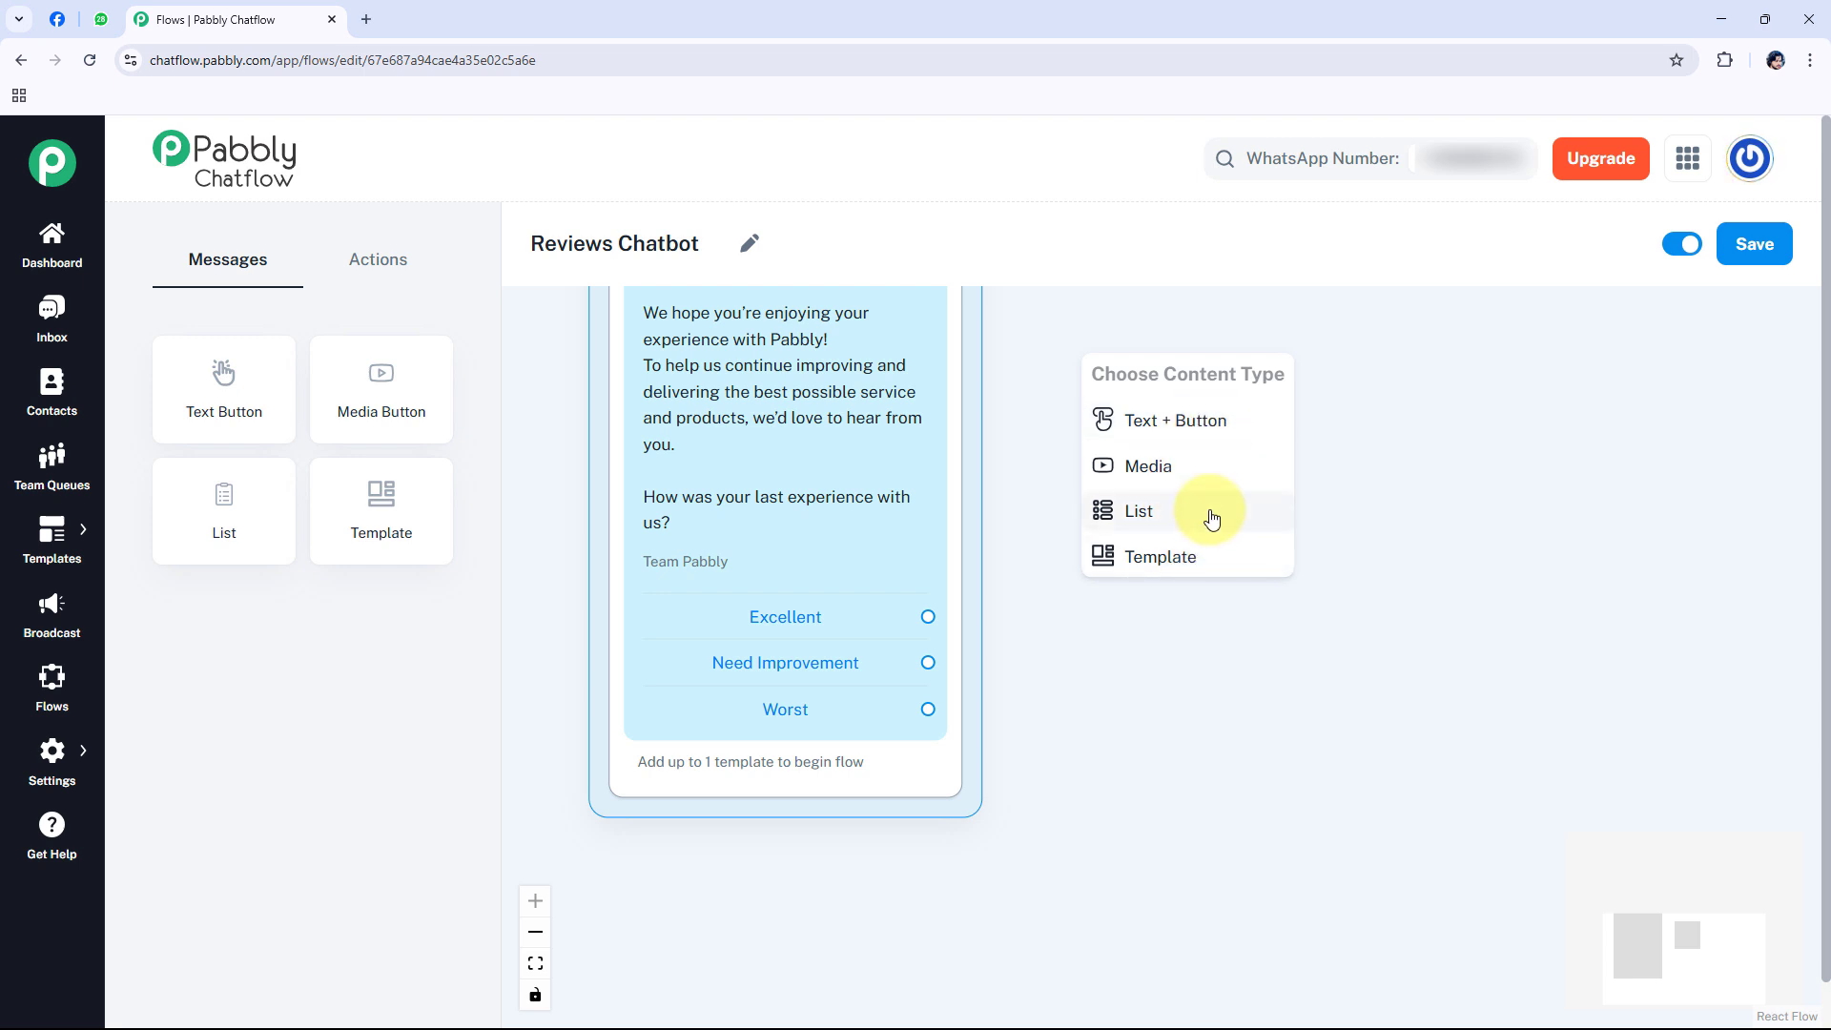
click(366, 265)
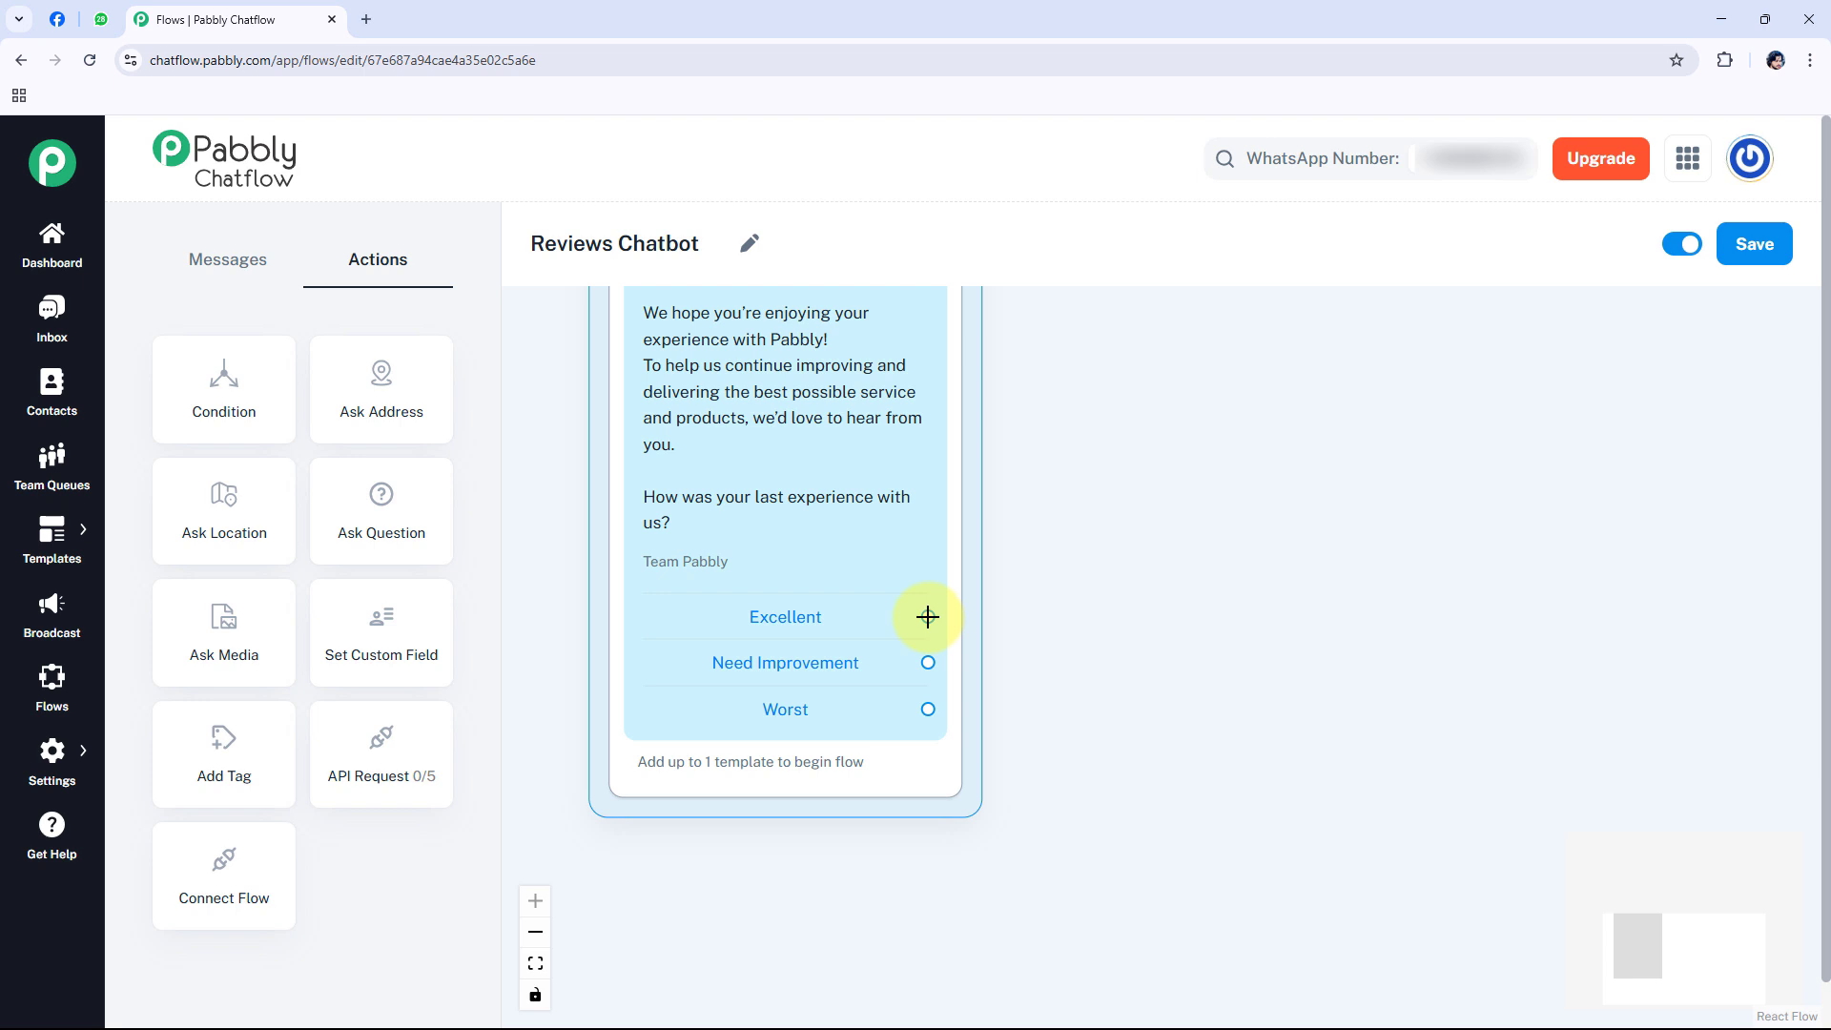
drag(926, 616, 1172, 404)
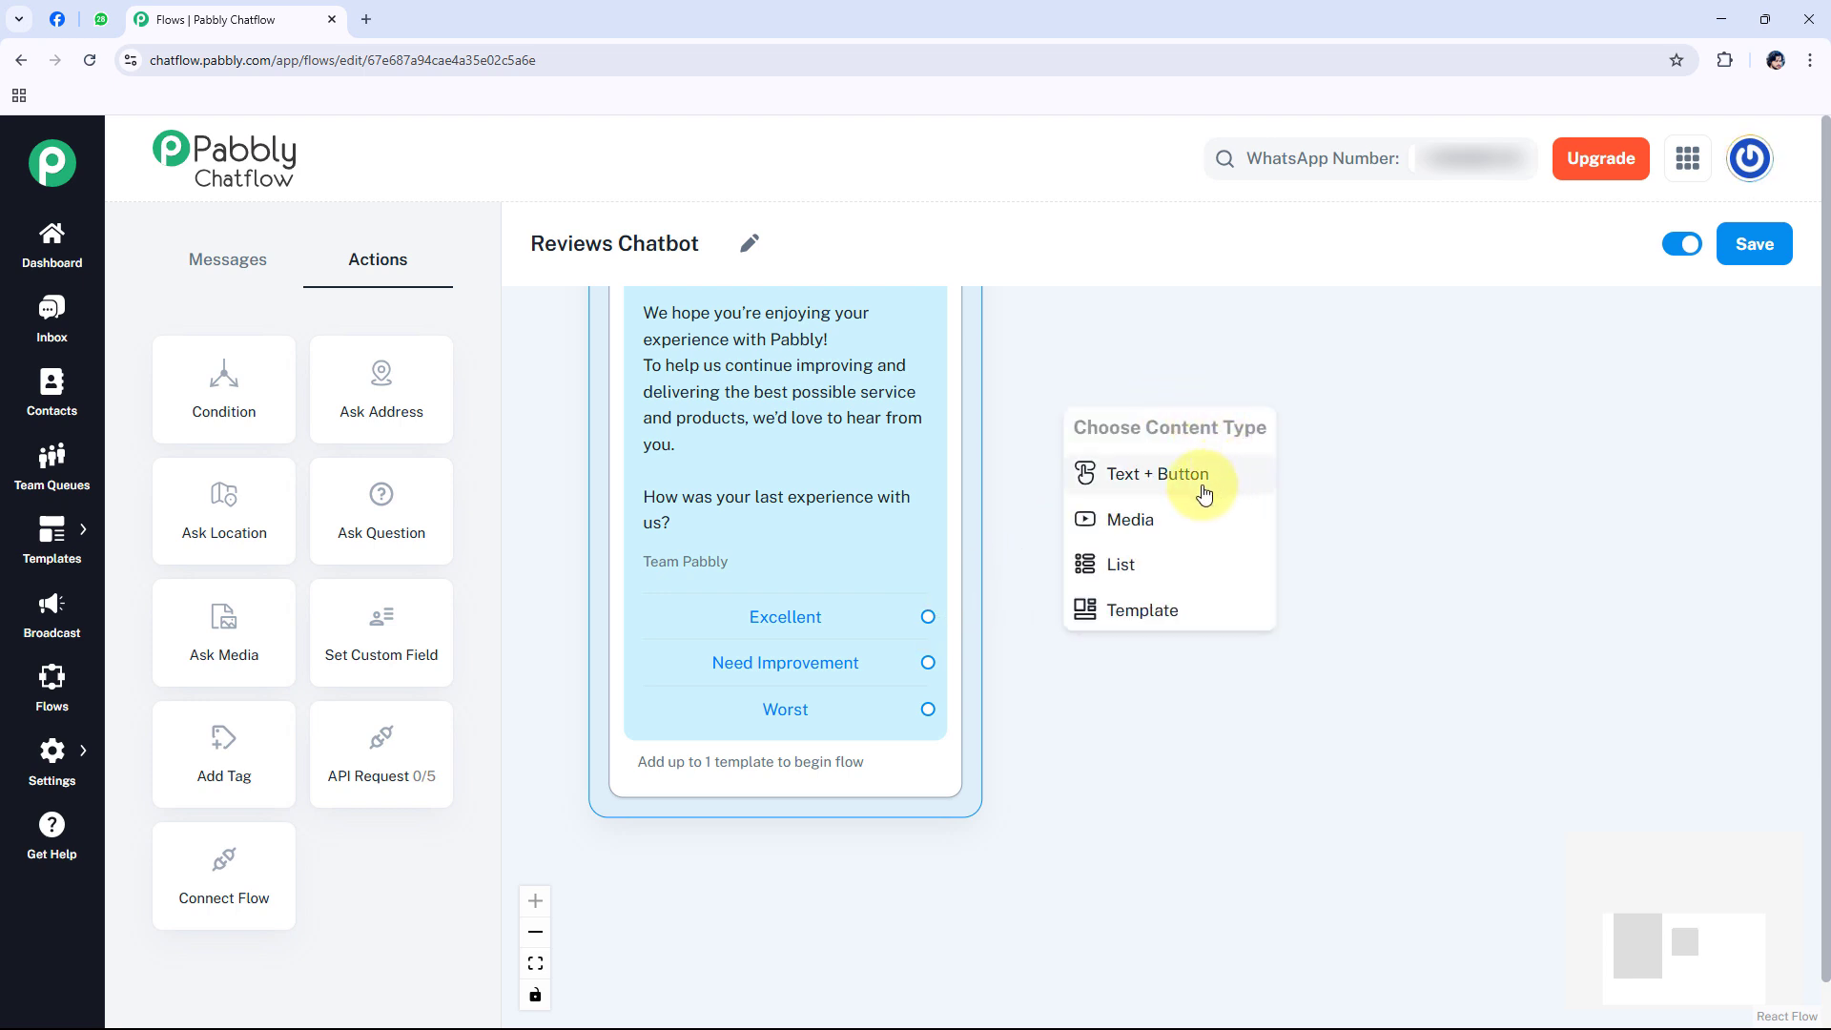
click(1156, 494)
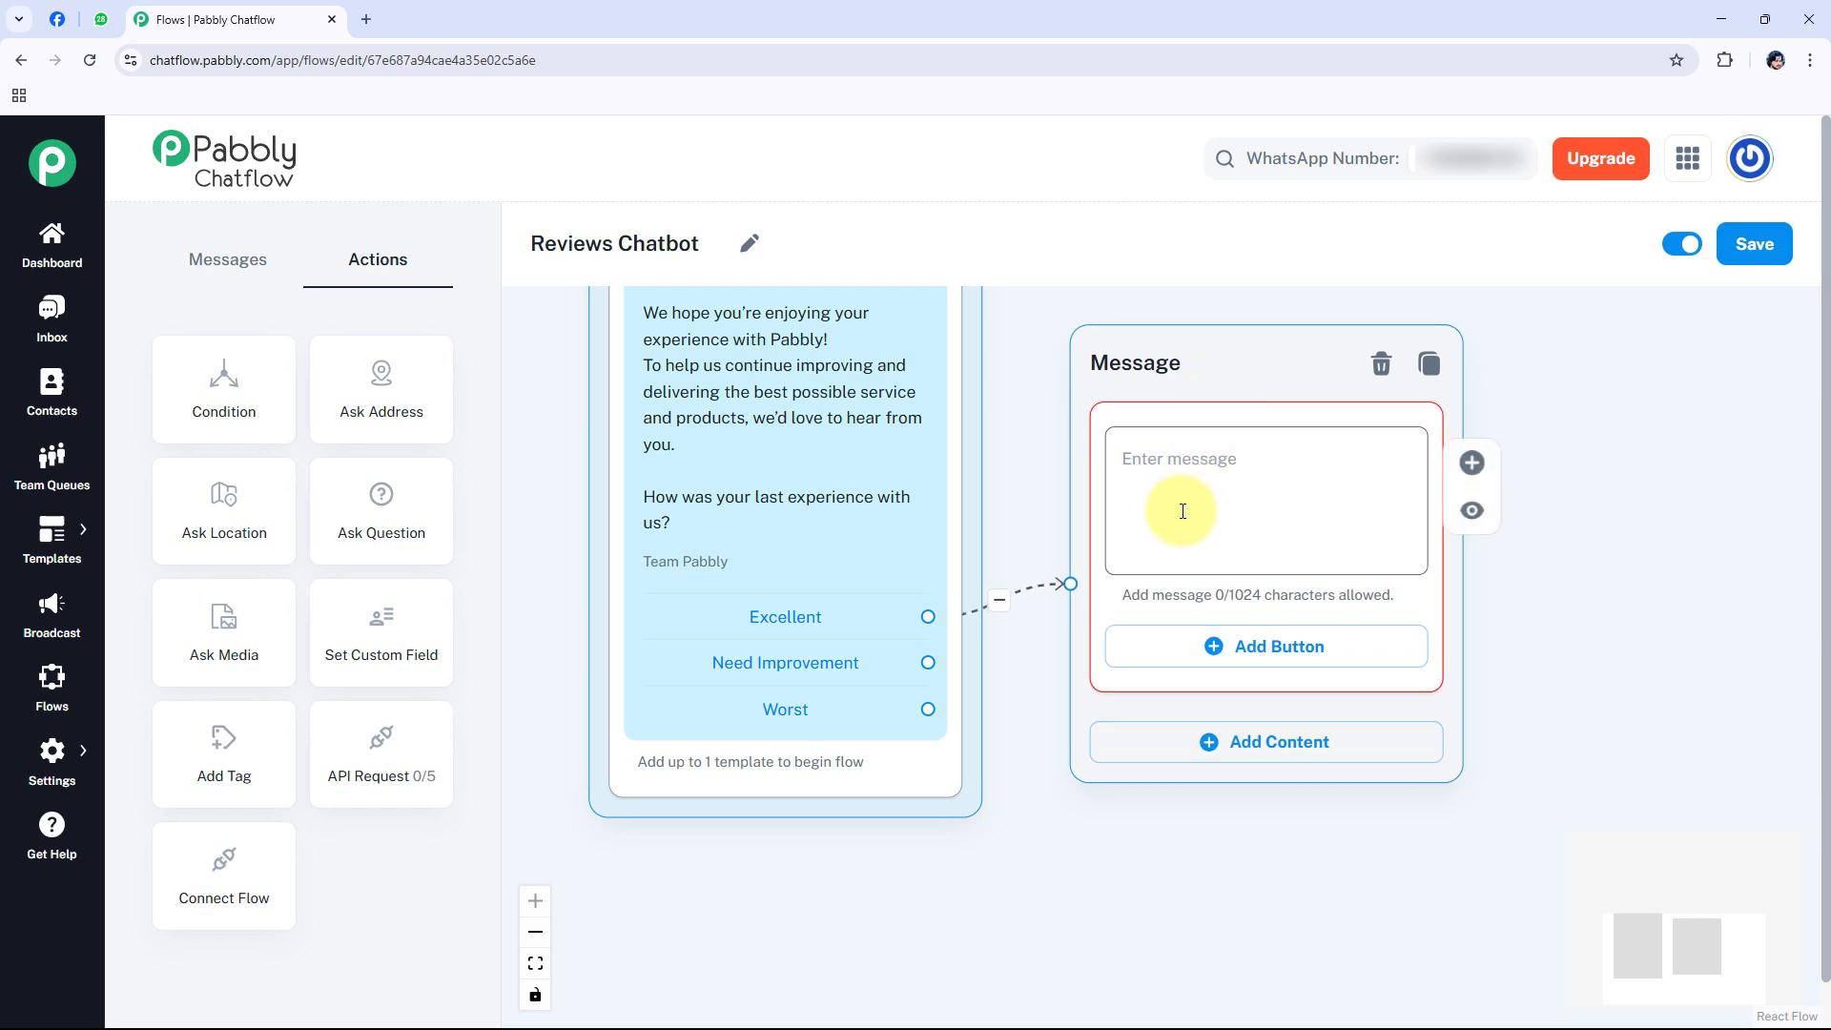
Step: Paste the "Thank you for your wonderful feedback!" reply from Team Pabbly Clothing into the new message and check its text
click(1214, 447)
click(1214, 447)
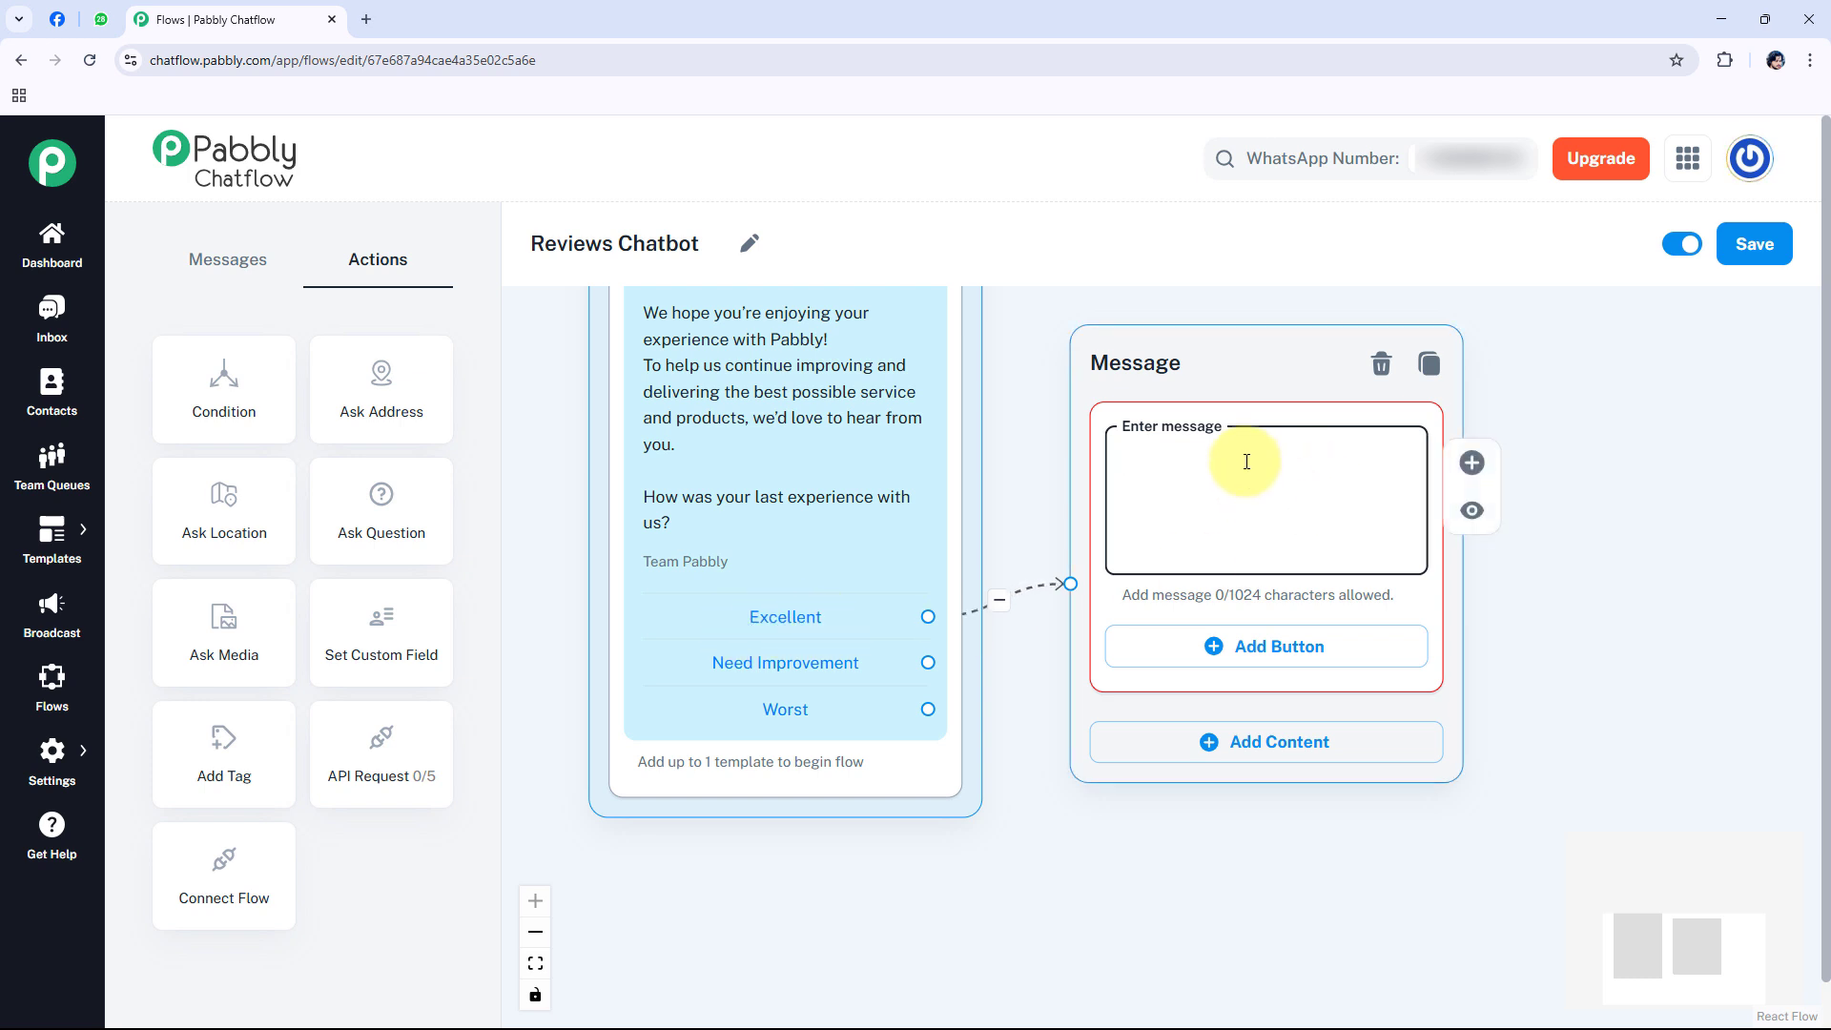
key(ctrl+v)
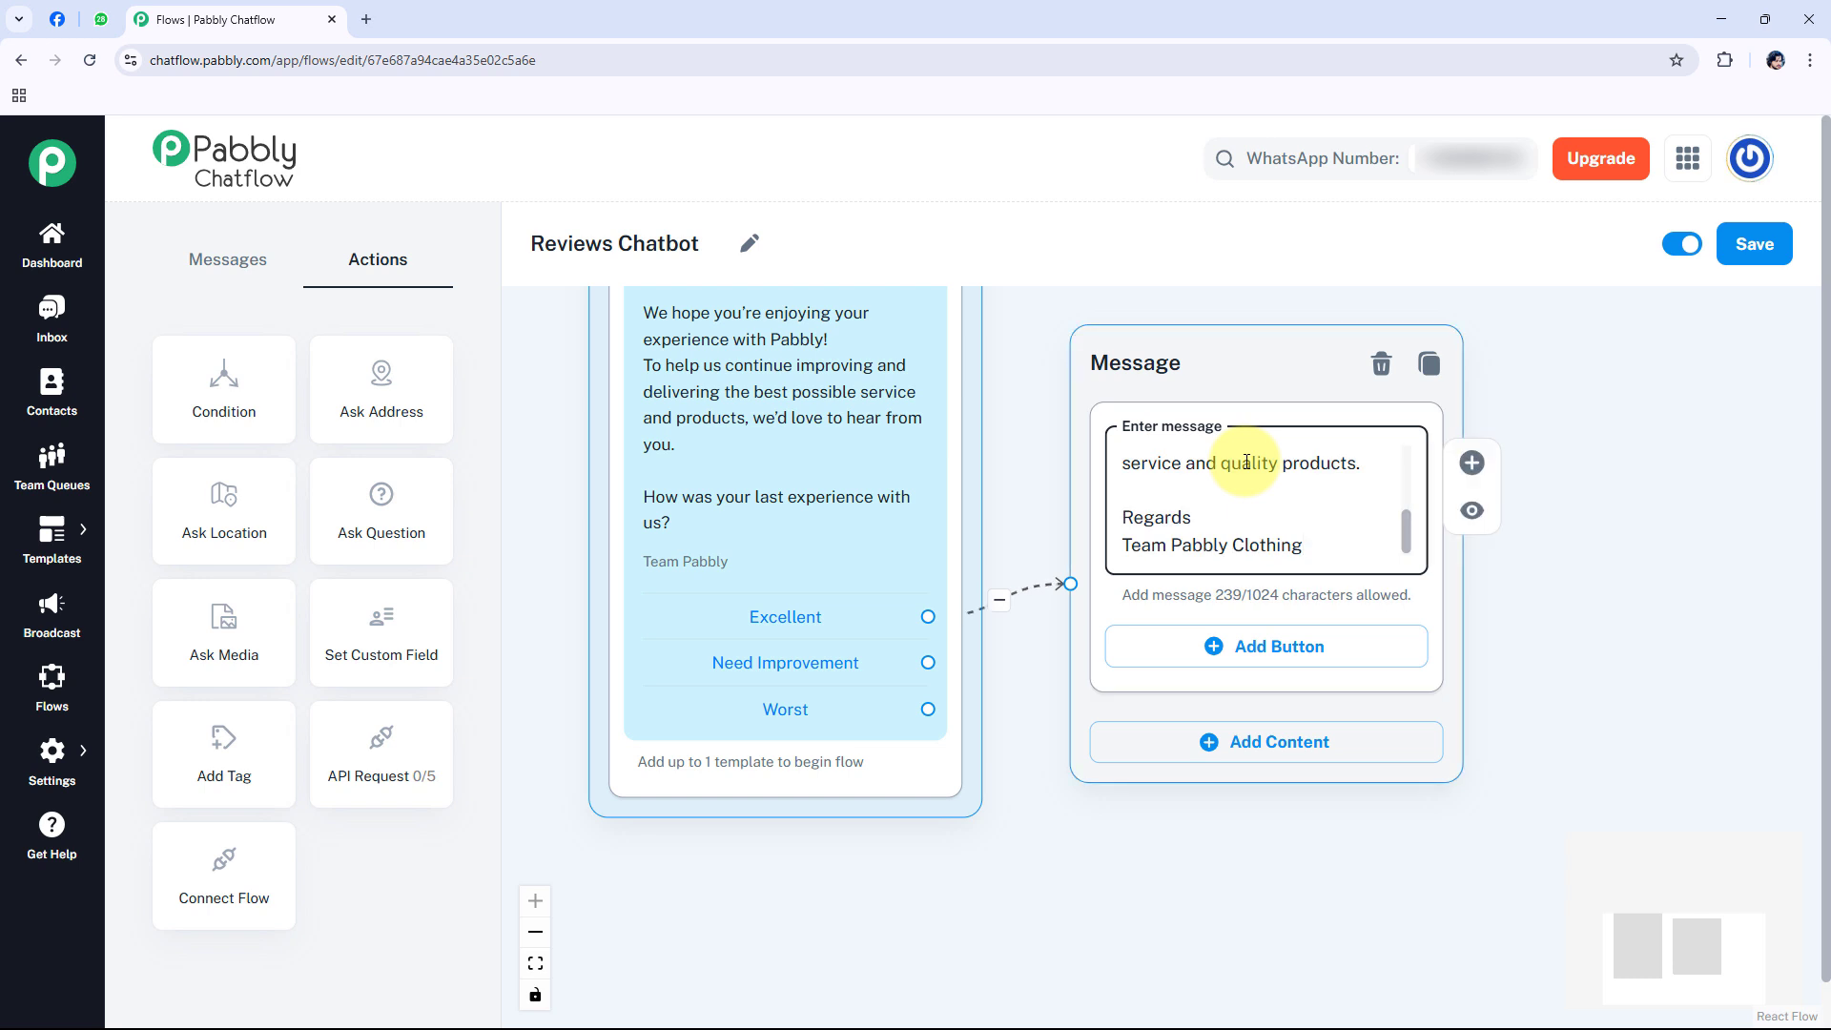
drag(1405, 526, 1414, 437)
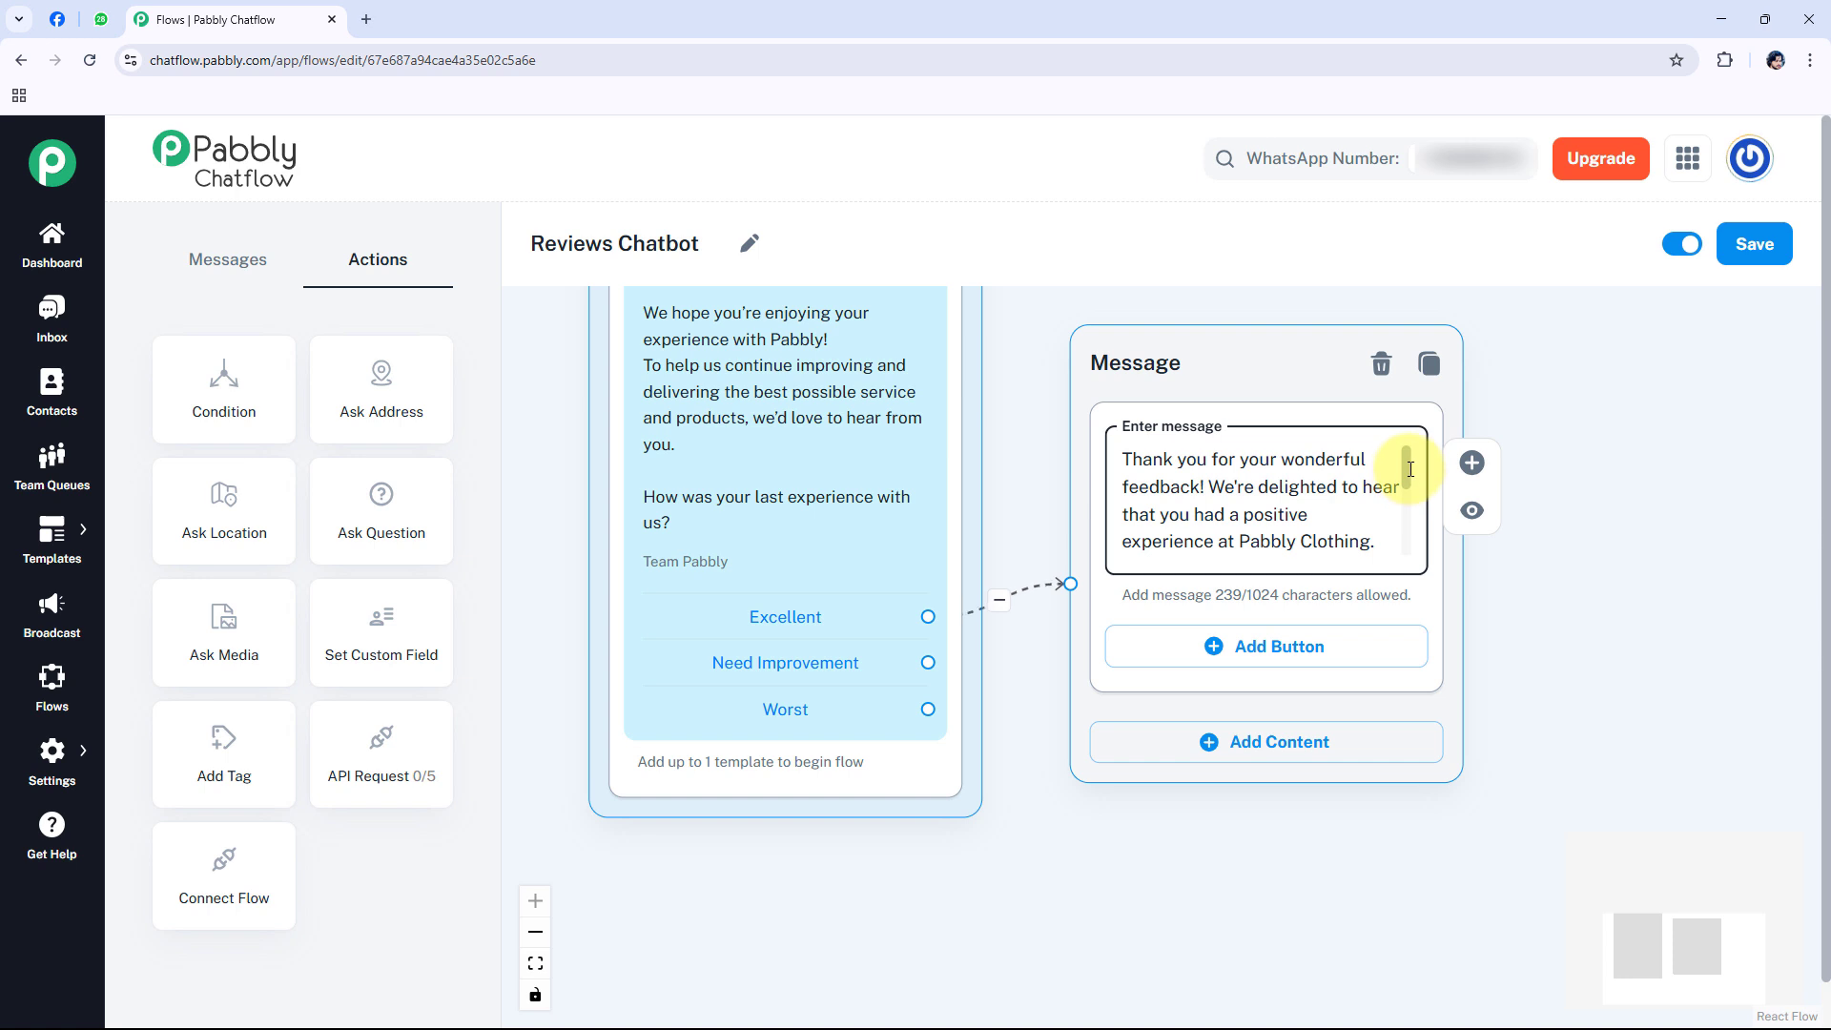
drag(1409, 470, 1409, 495)
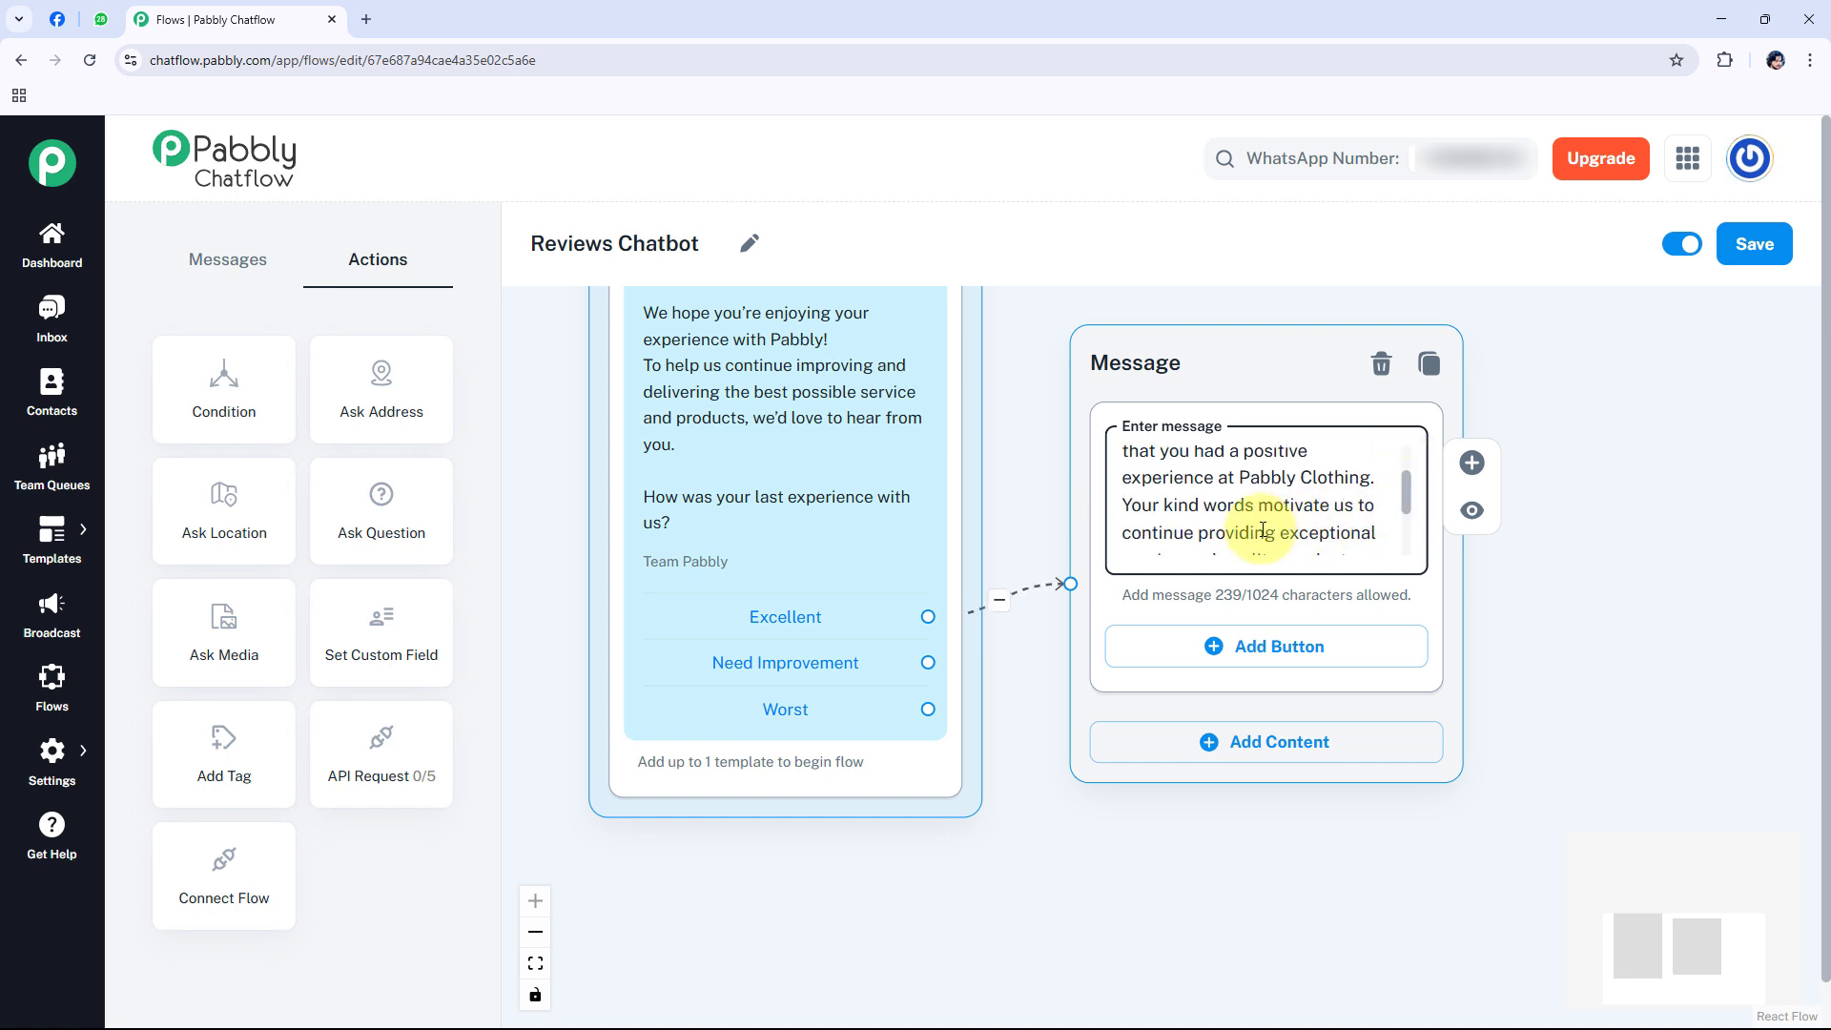
drag(1406, 491, 1404, 530)
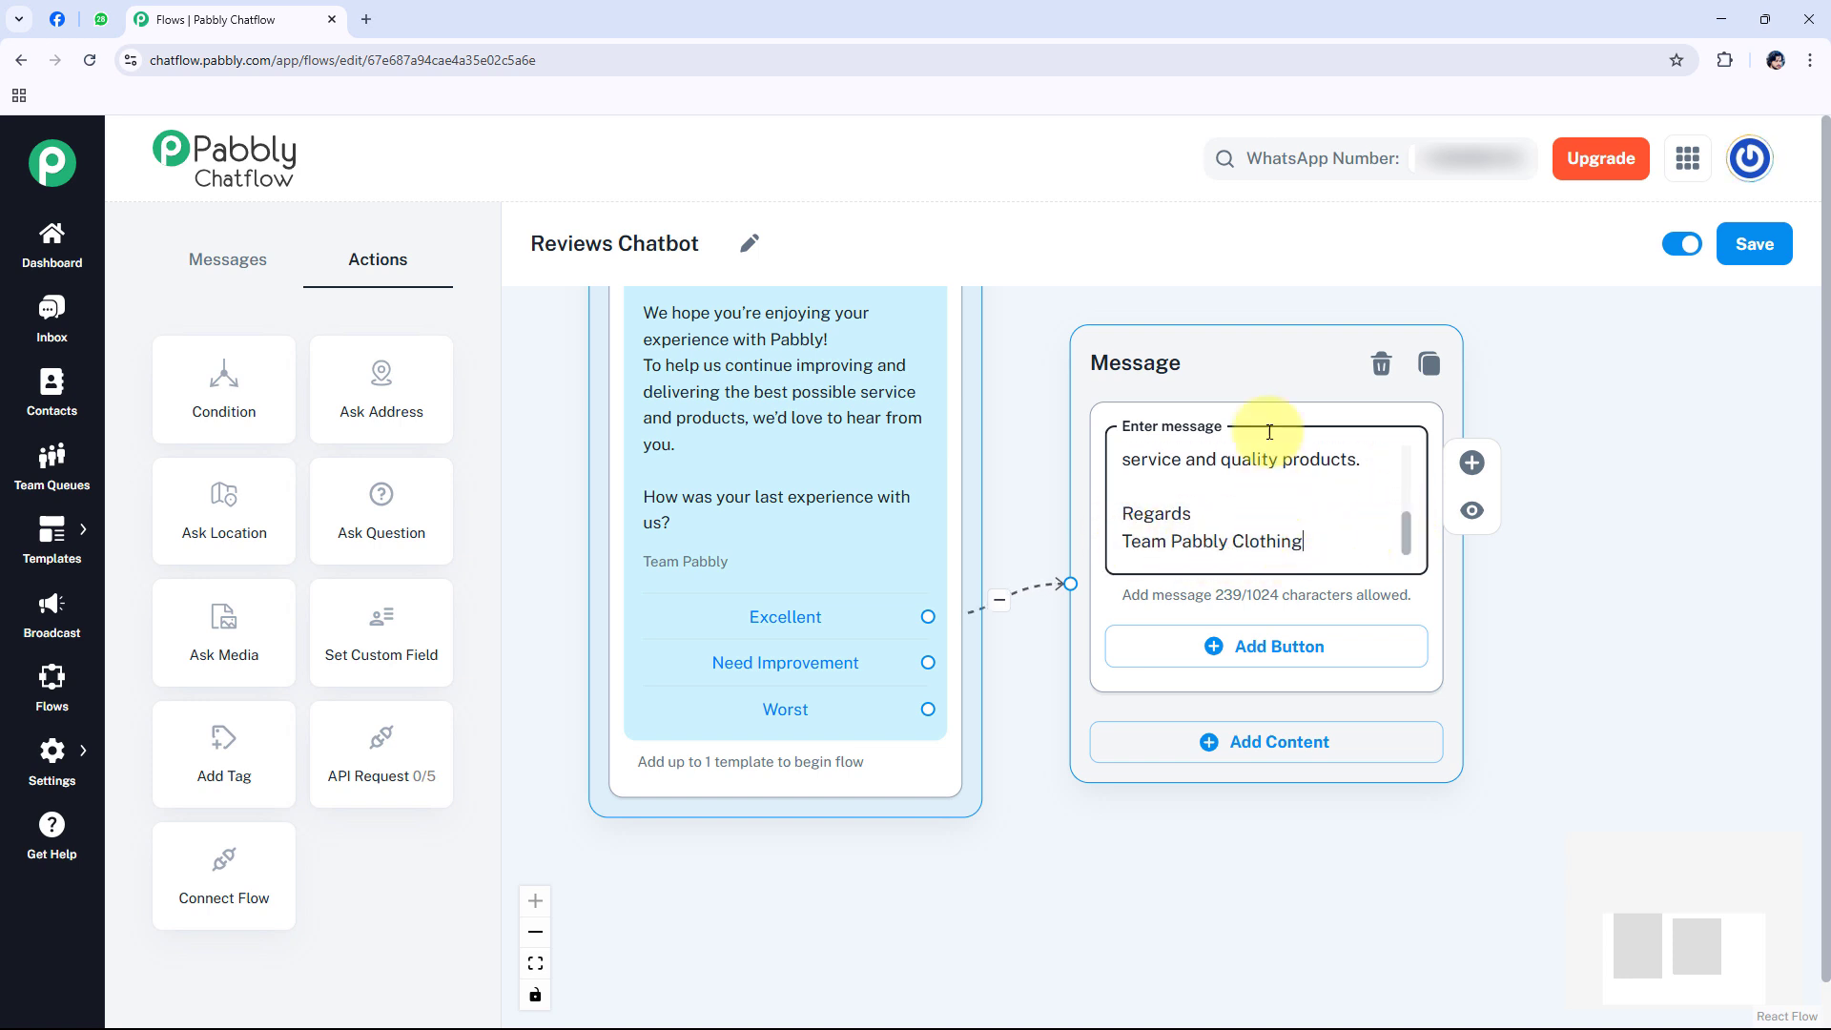
Step: Reposition the thank-you Message block beside the customer_feedback template, leaving room below it on the canvas
drag(1258, 379, 1279, 435)
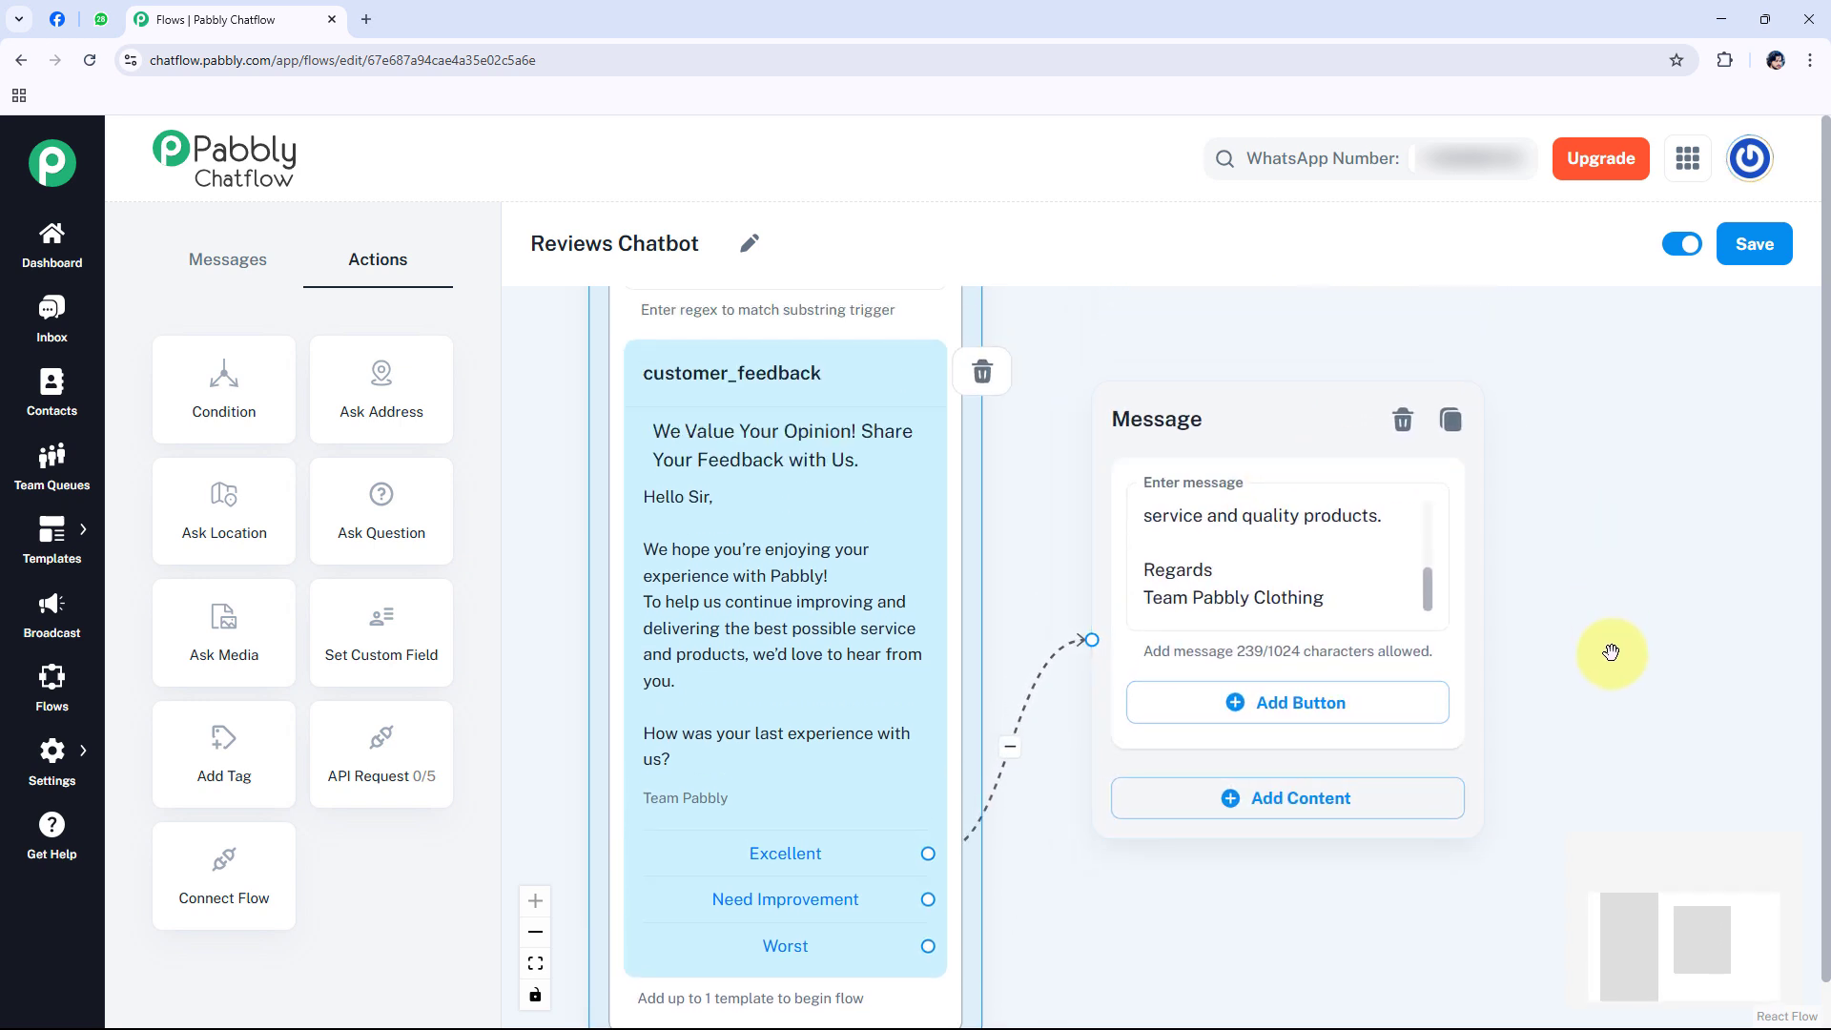
drag(1605, 652, 1591, 537)
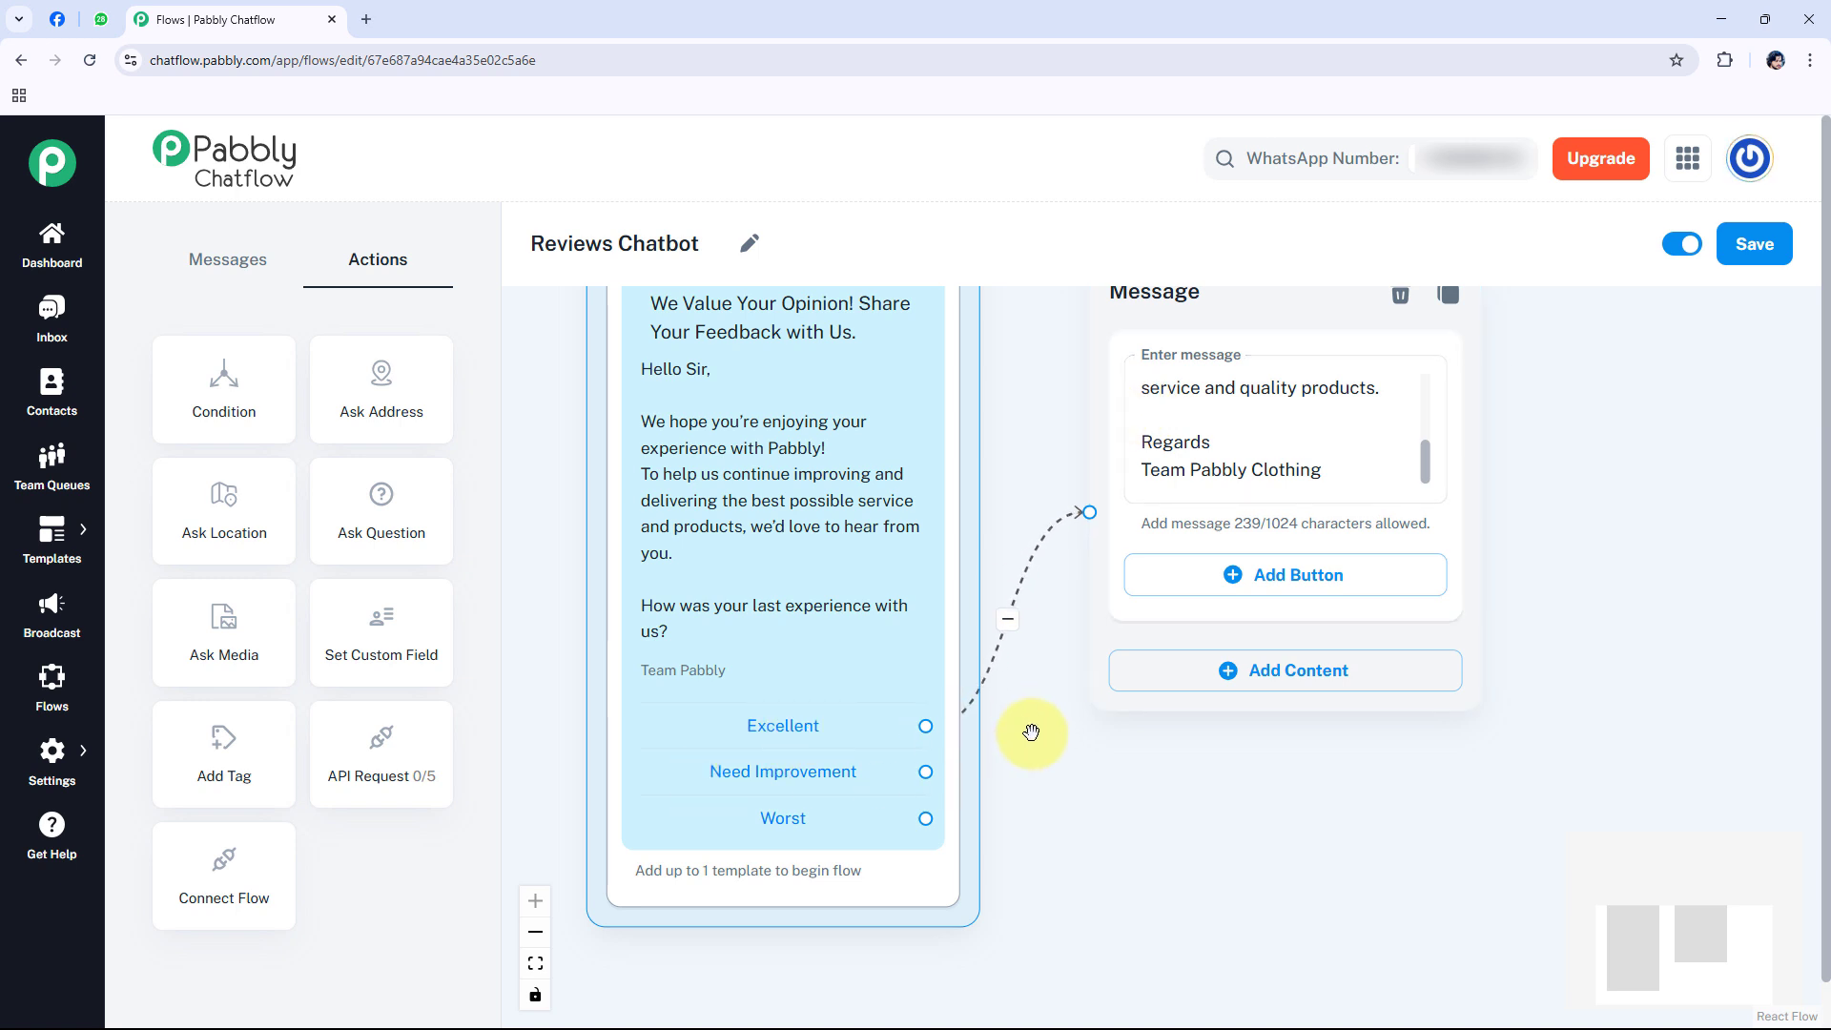
scroll(1031, 731, up, 3)
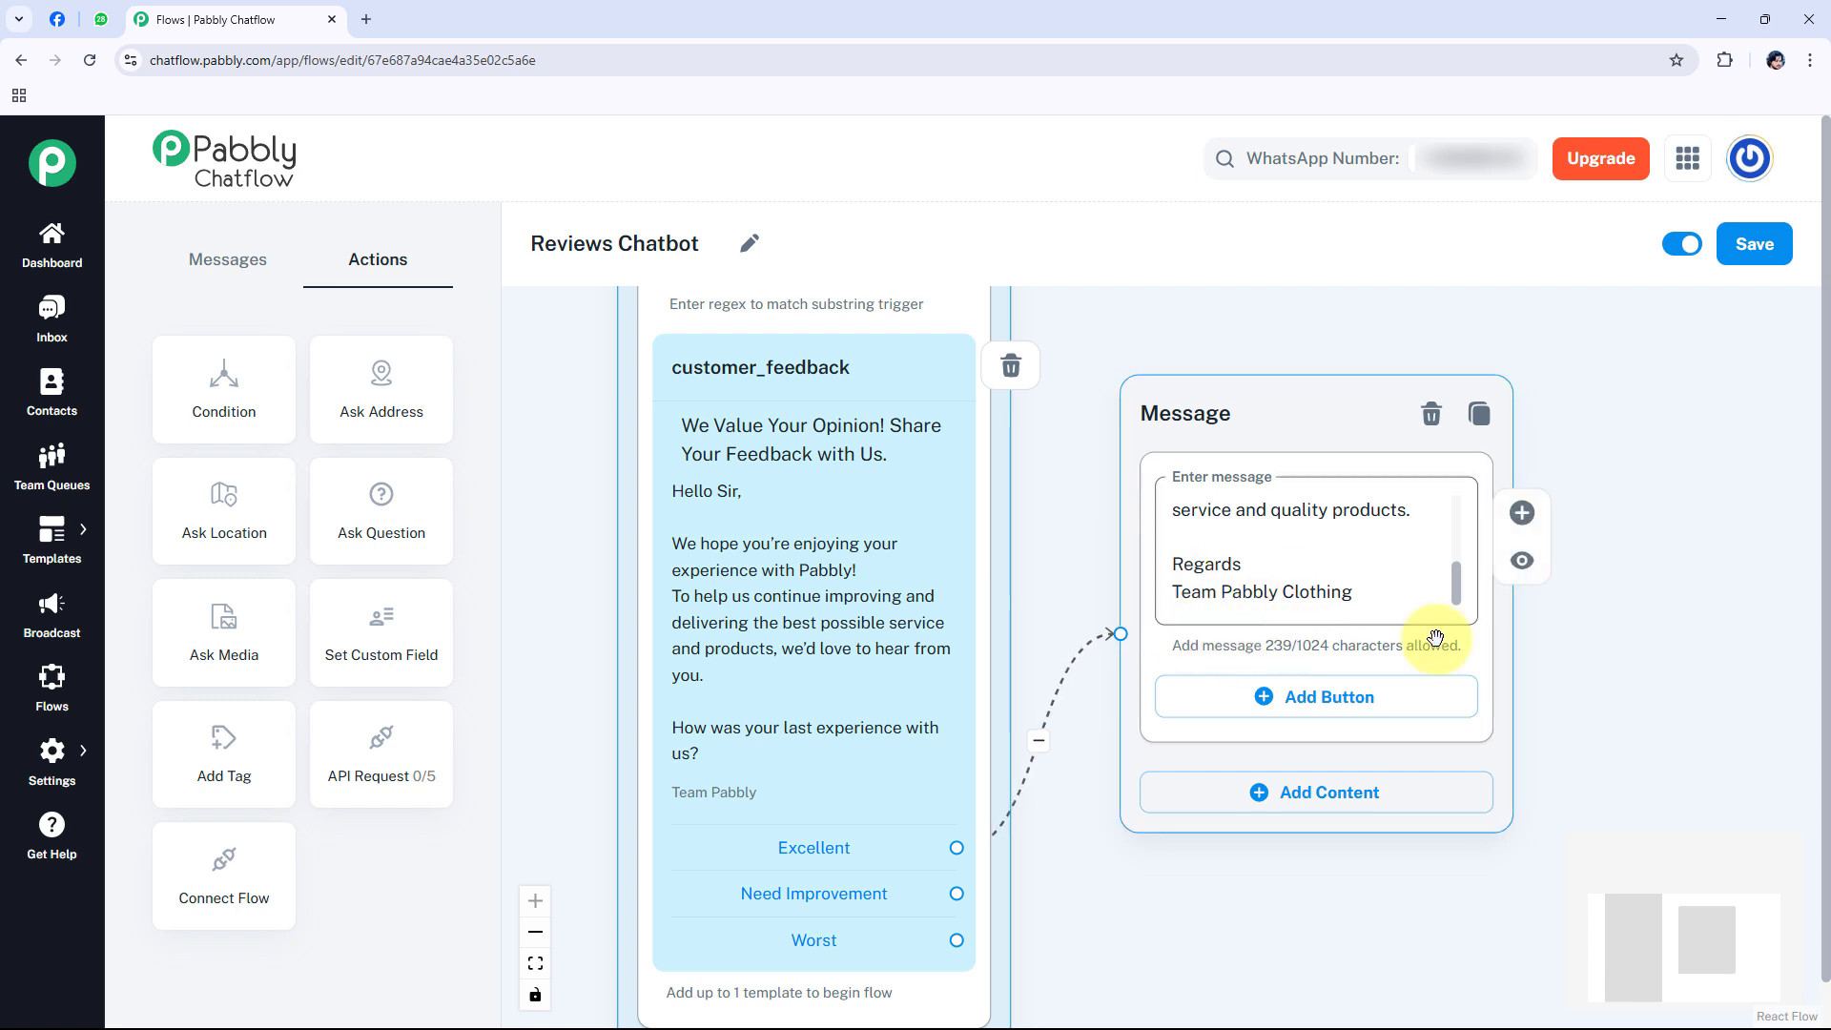
mouse_move(1462, 582)
mouse_down()
mouse_move(1459, 499)
mouse_move(1459, 613)
mouse_up()
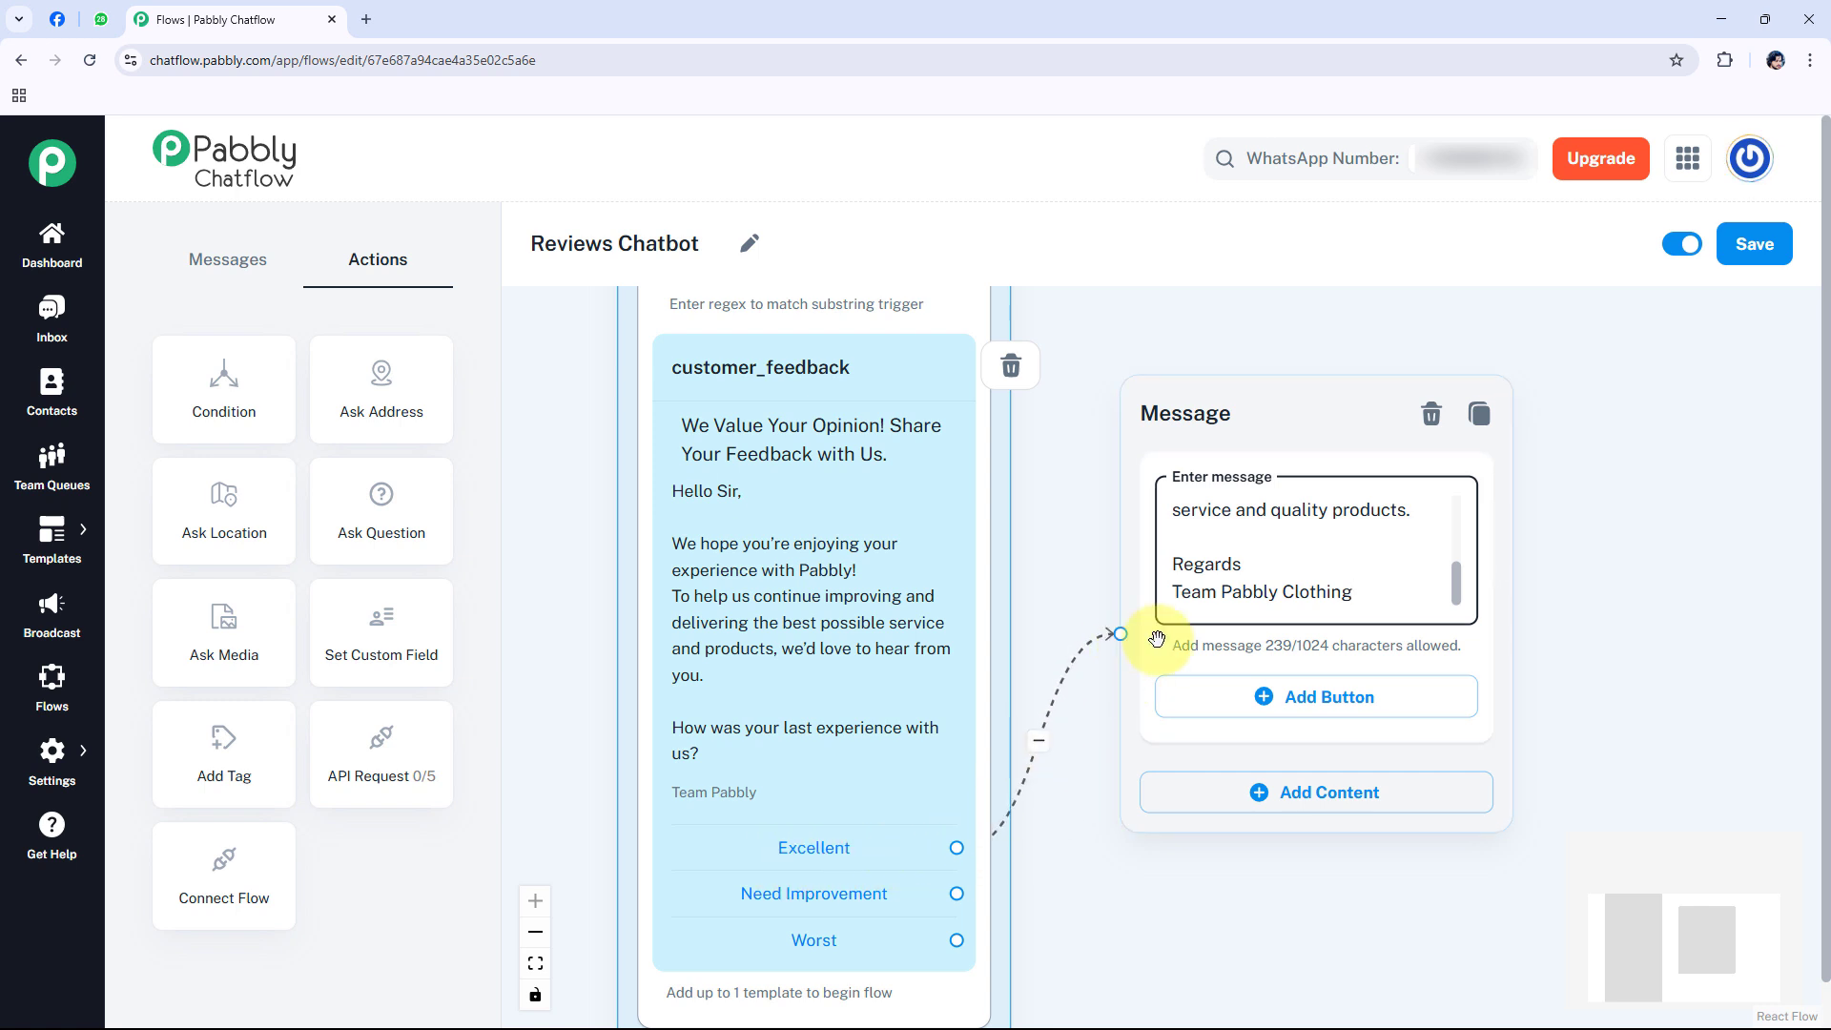
drag(1230, 413, 1184, 362)
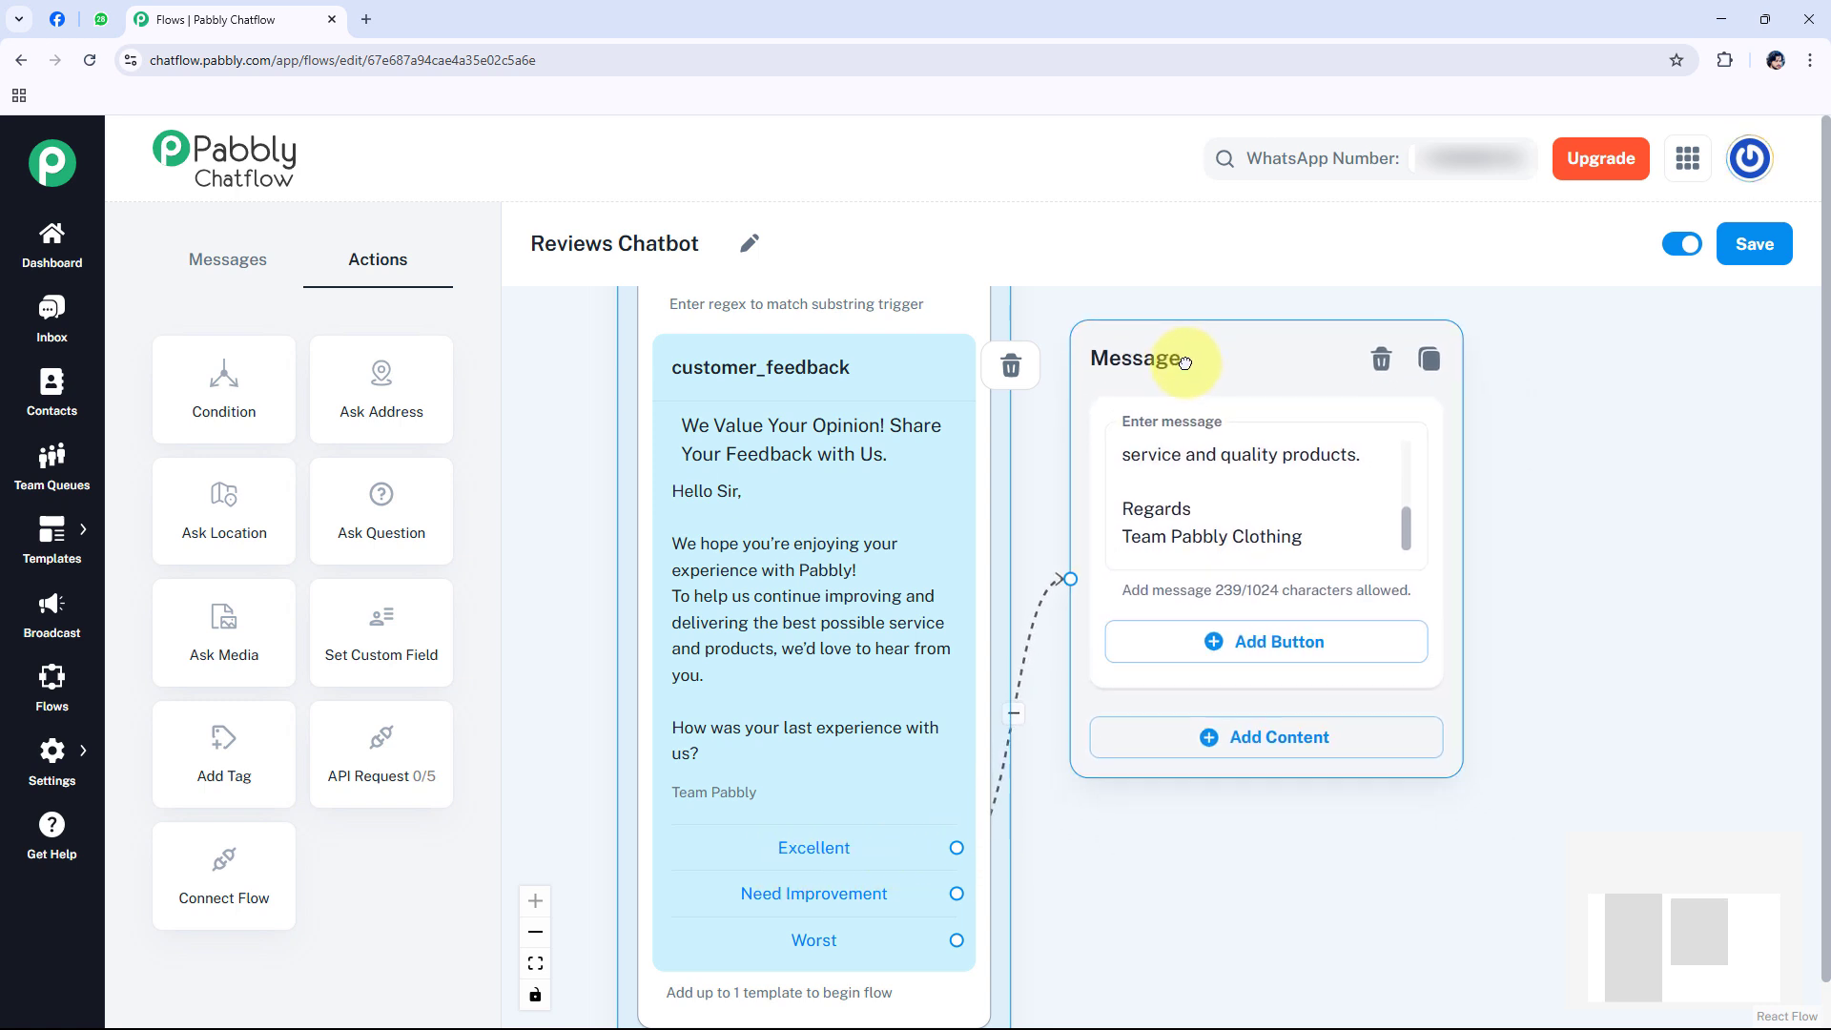
drag(1564, 648, 1516, 409)
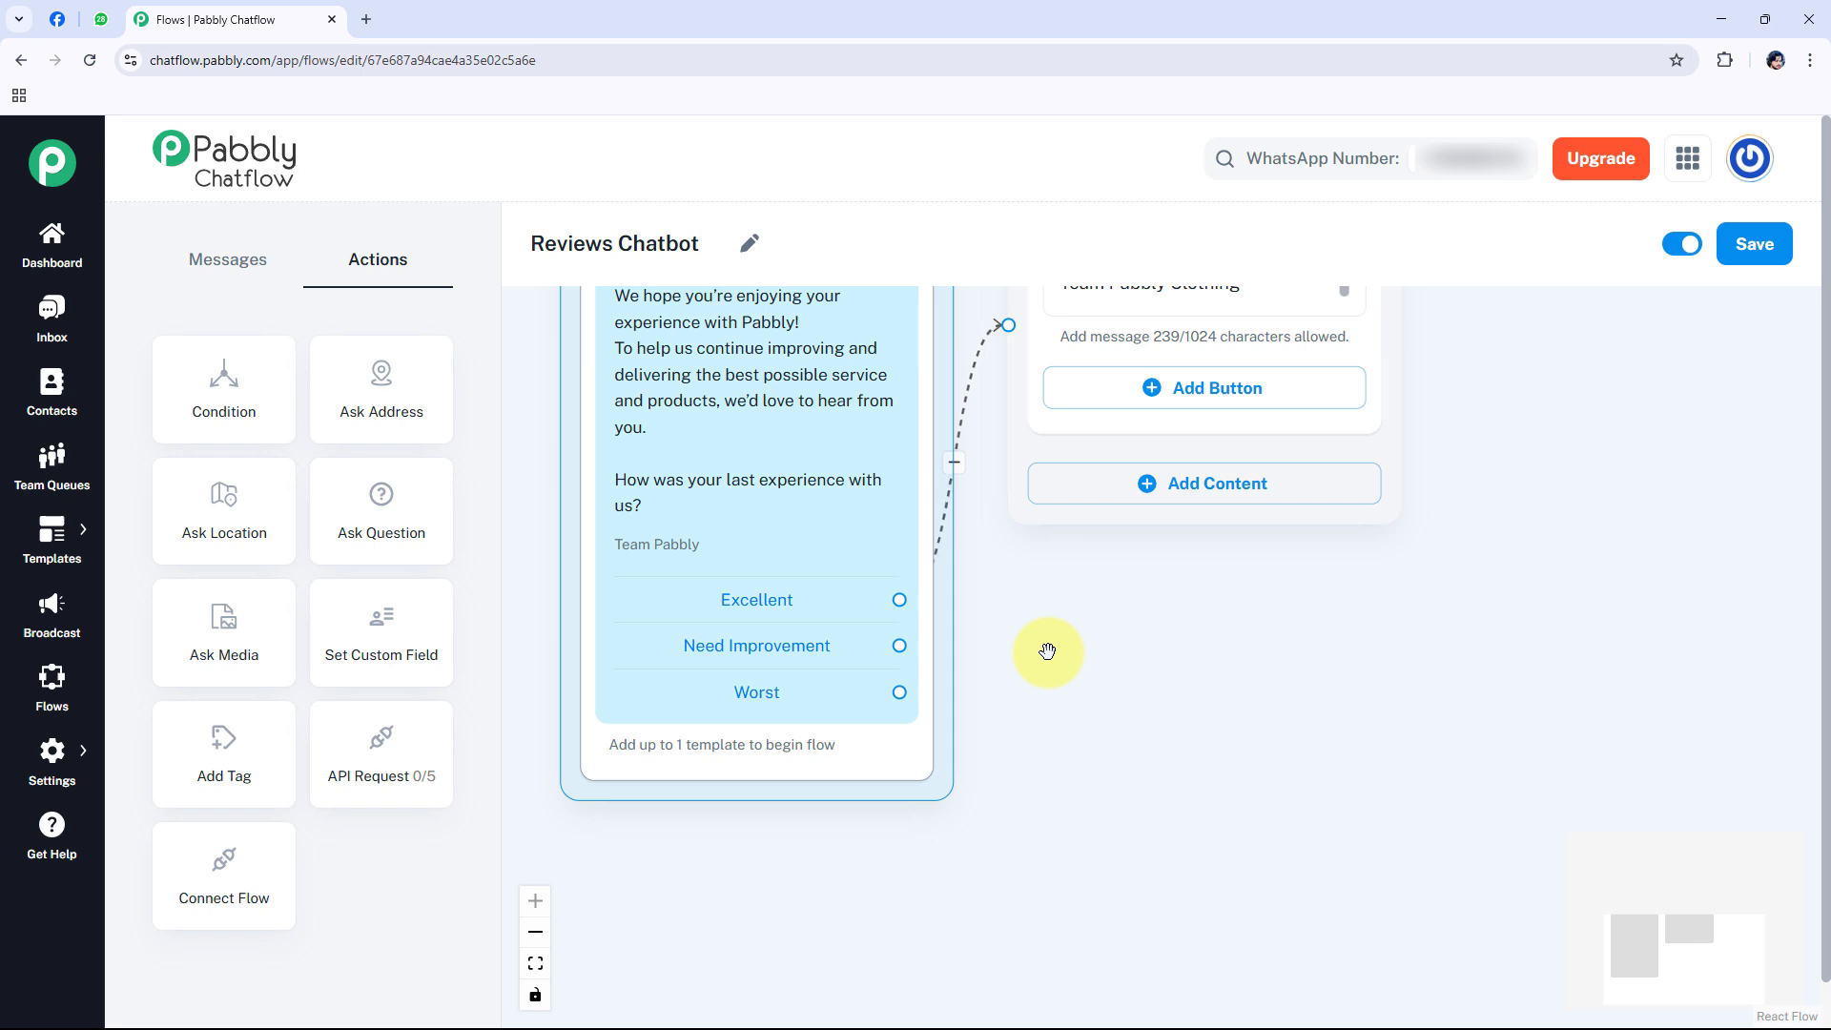
drag(1042, 617, 1087, 668)
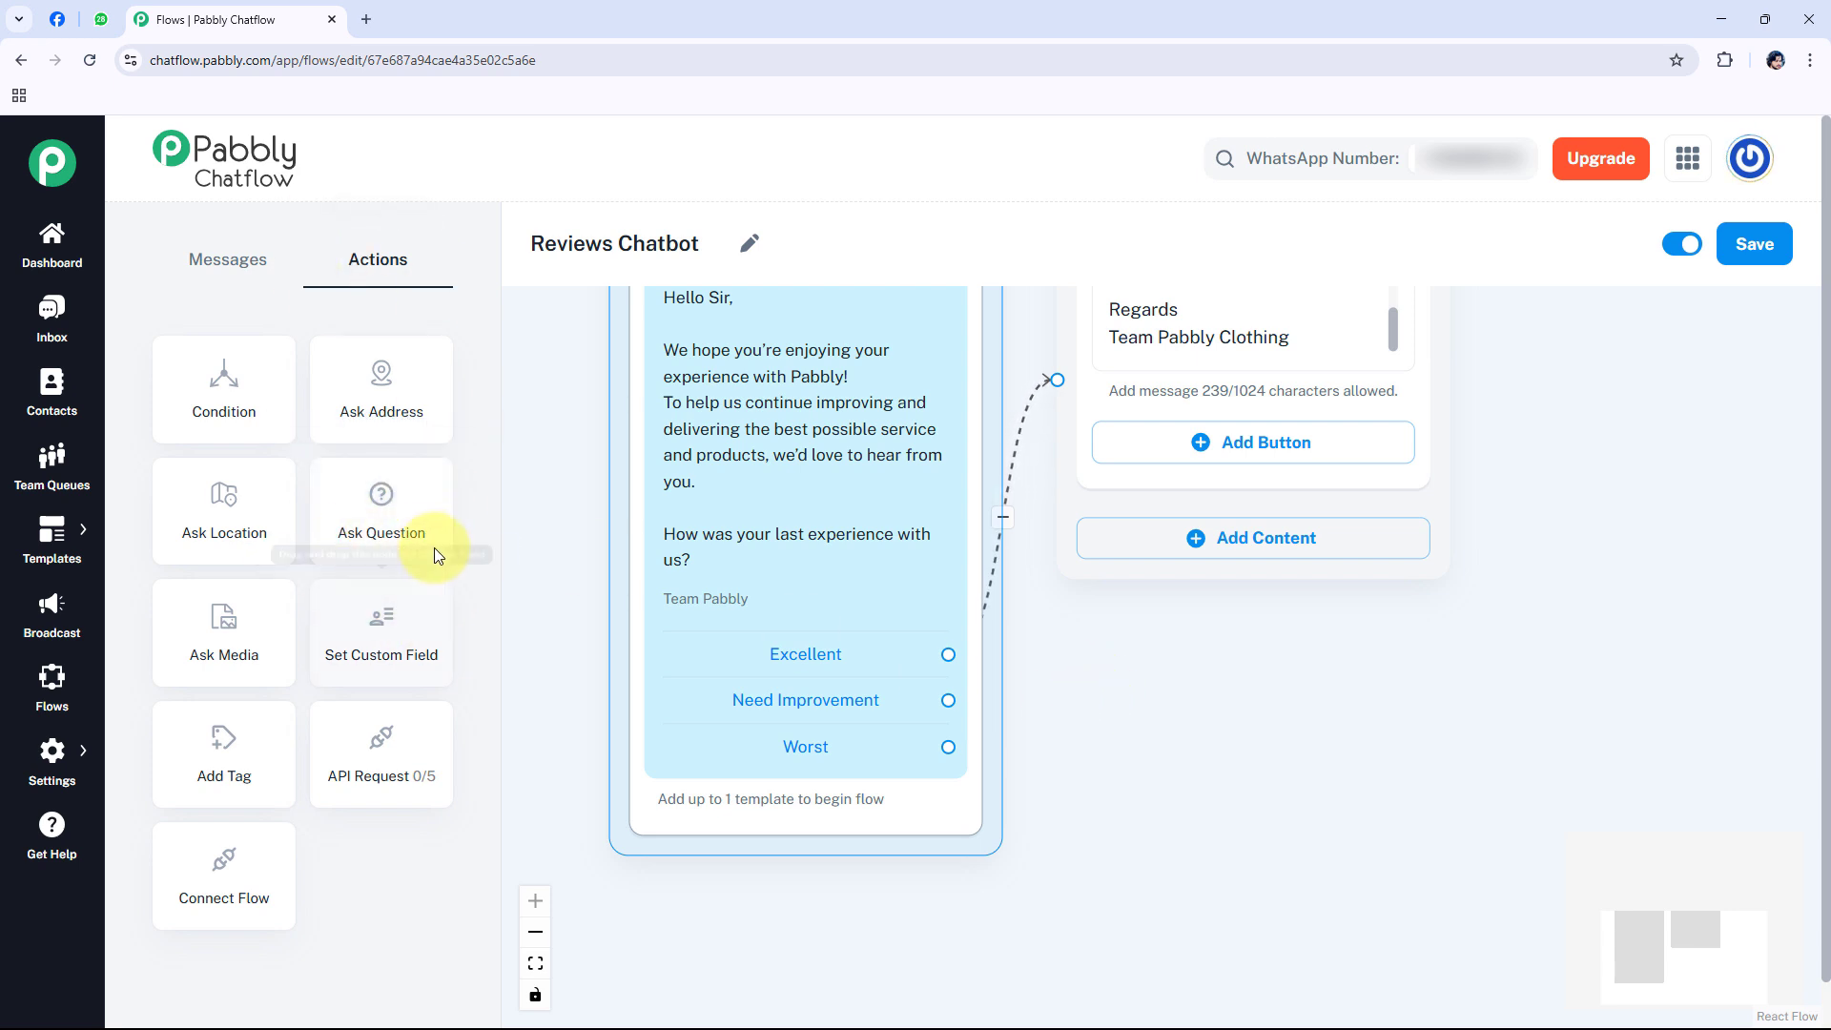
Step: Add an Ask Question block below the thank-you message and connect the template's Need Improvement reply to it
click(380, 530)
drag(1463, 670, 1416, 899)
drag(964, 333, 1195, 459)
drag(1589, 360, 1587, 428)
drag(1230, 498, 1242, 496)
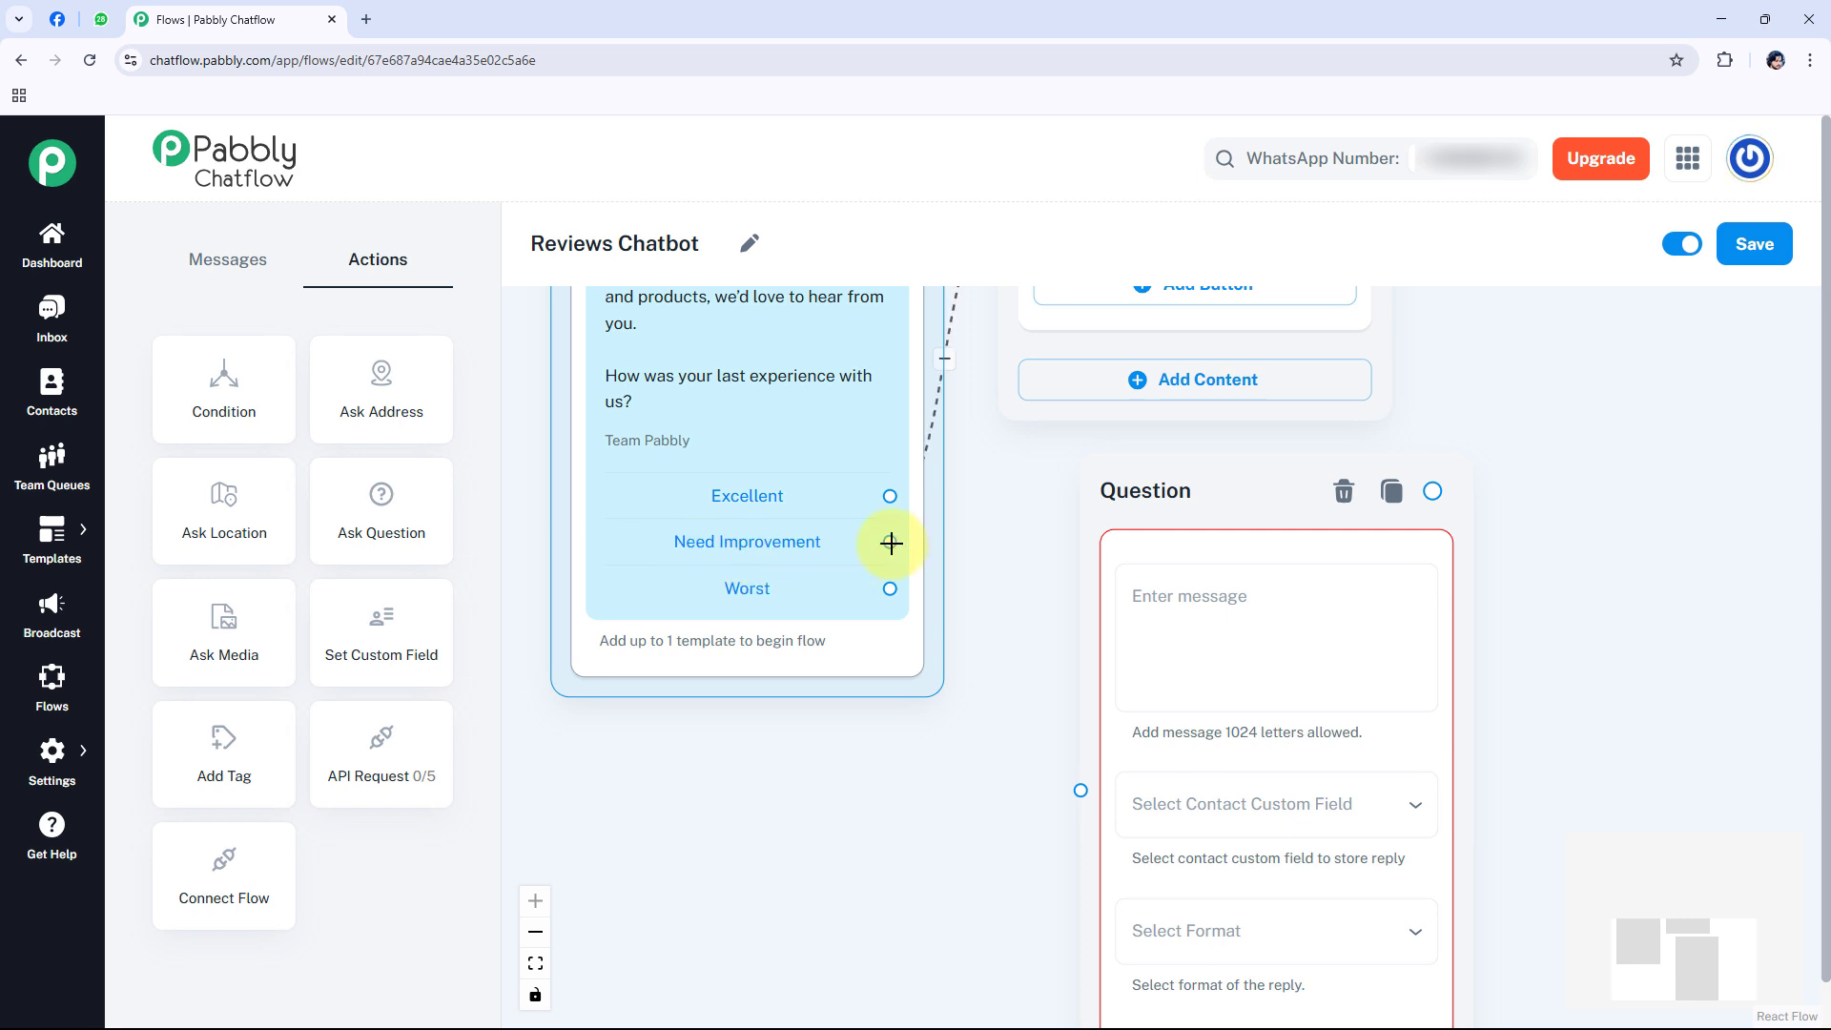
drag(963, 635, 1078, 791)
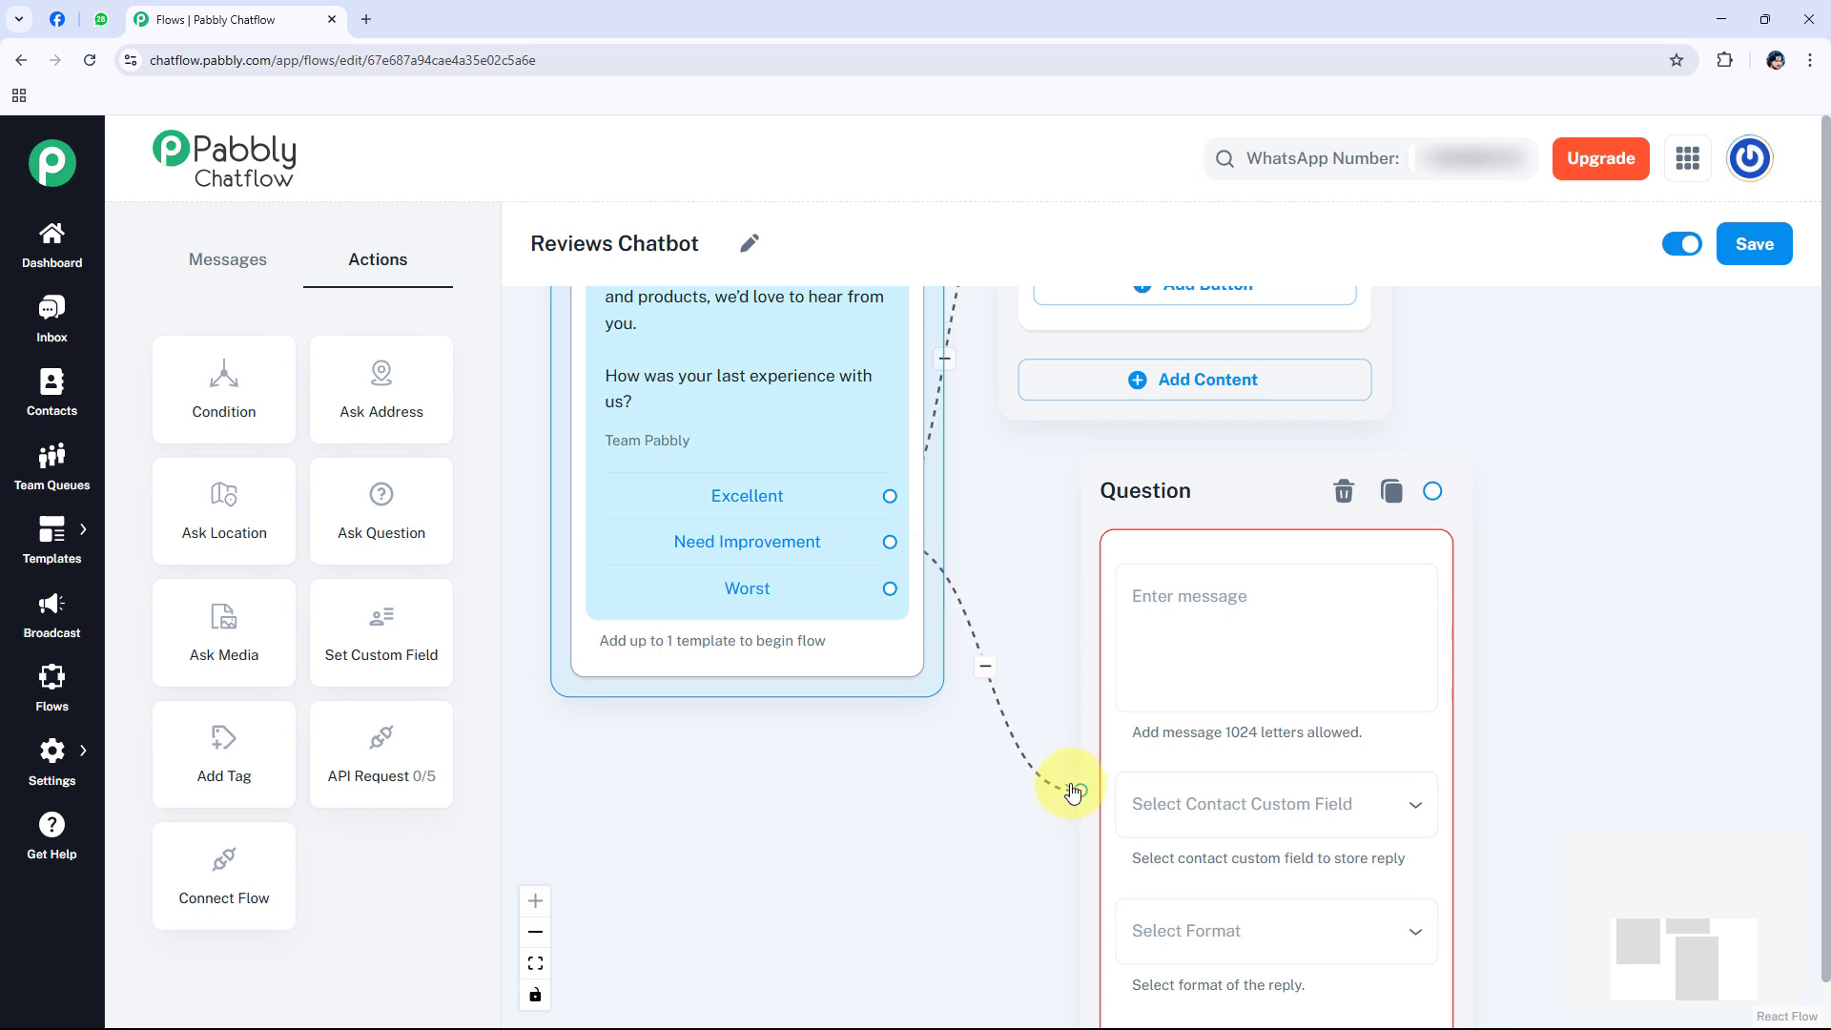
drag(1176, 519, 1109, 509)
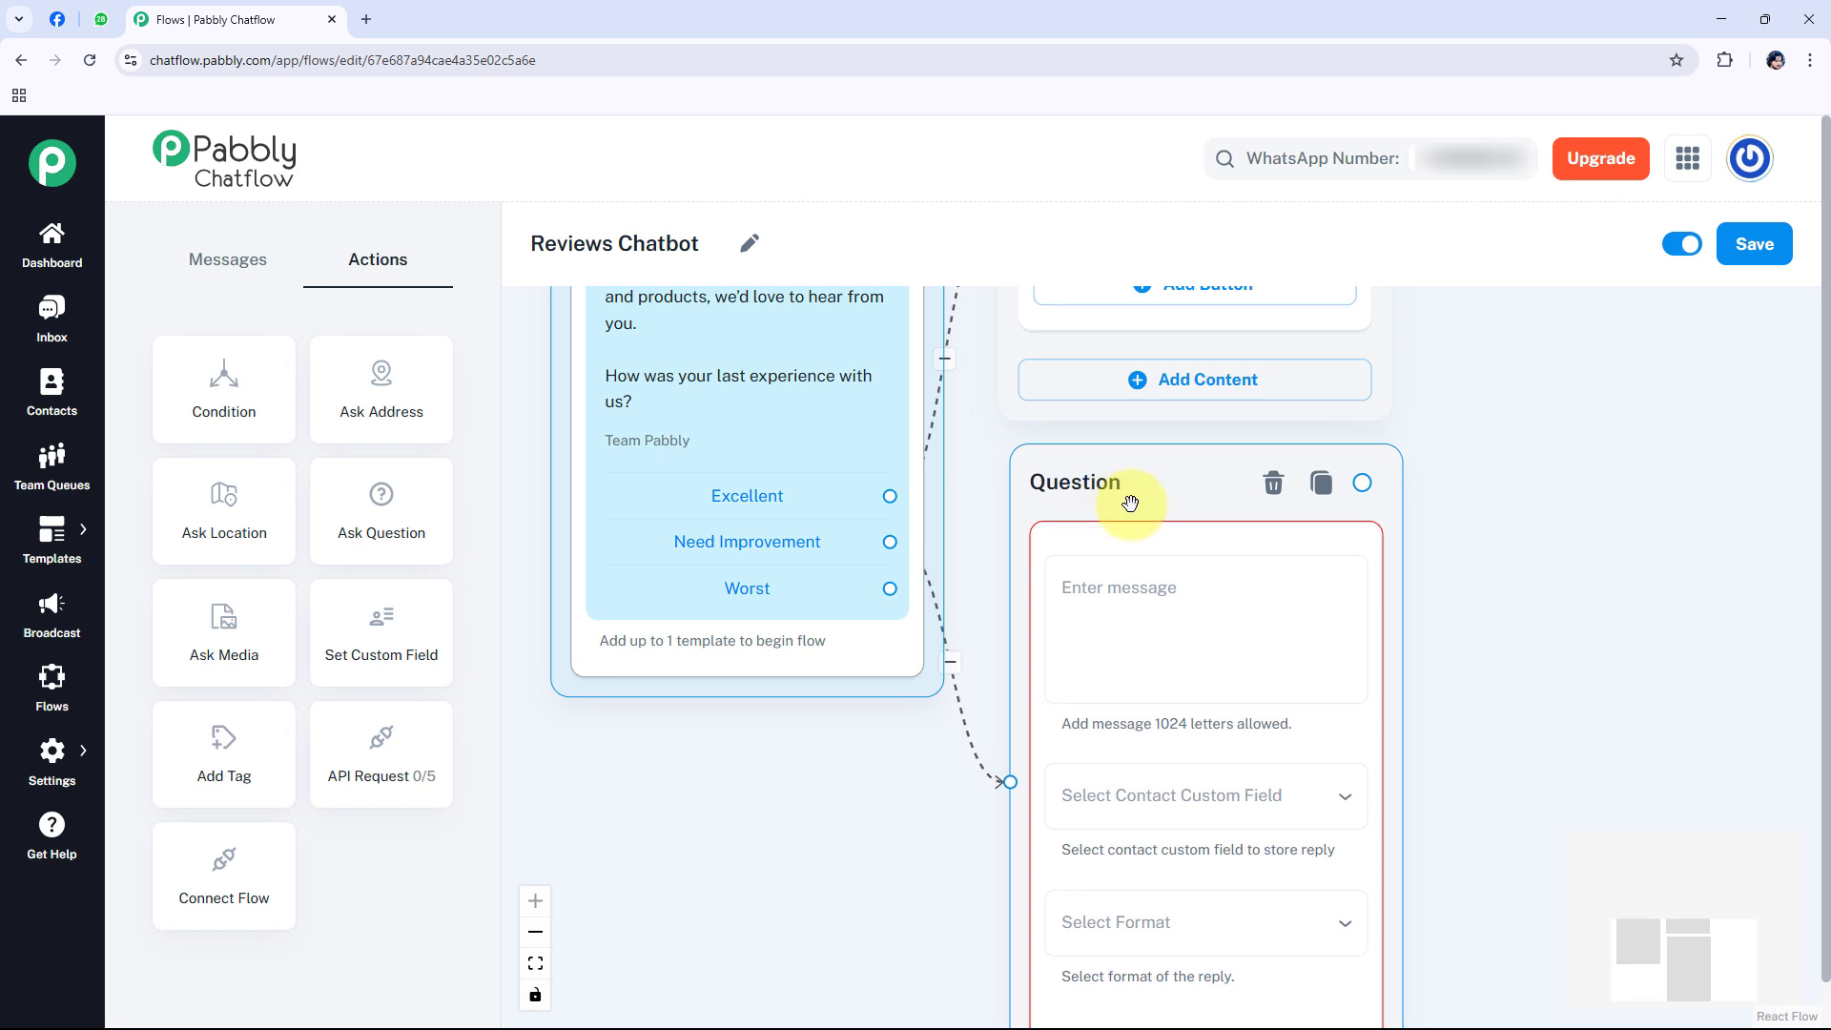
Step: Paste the Pabbly Clothing feedback request asking for suggestions or areas to improve into the Question block and check its text
drag(1495, 656, 1470, 485)
click(1132, 423)
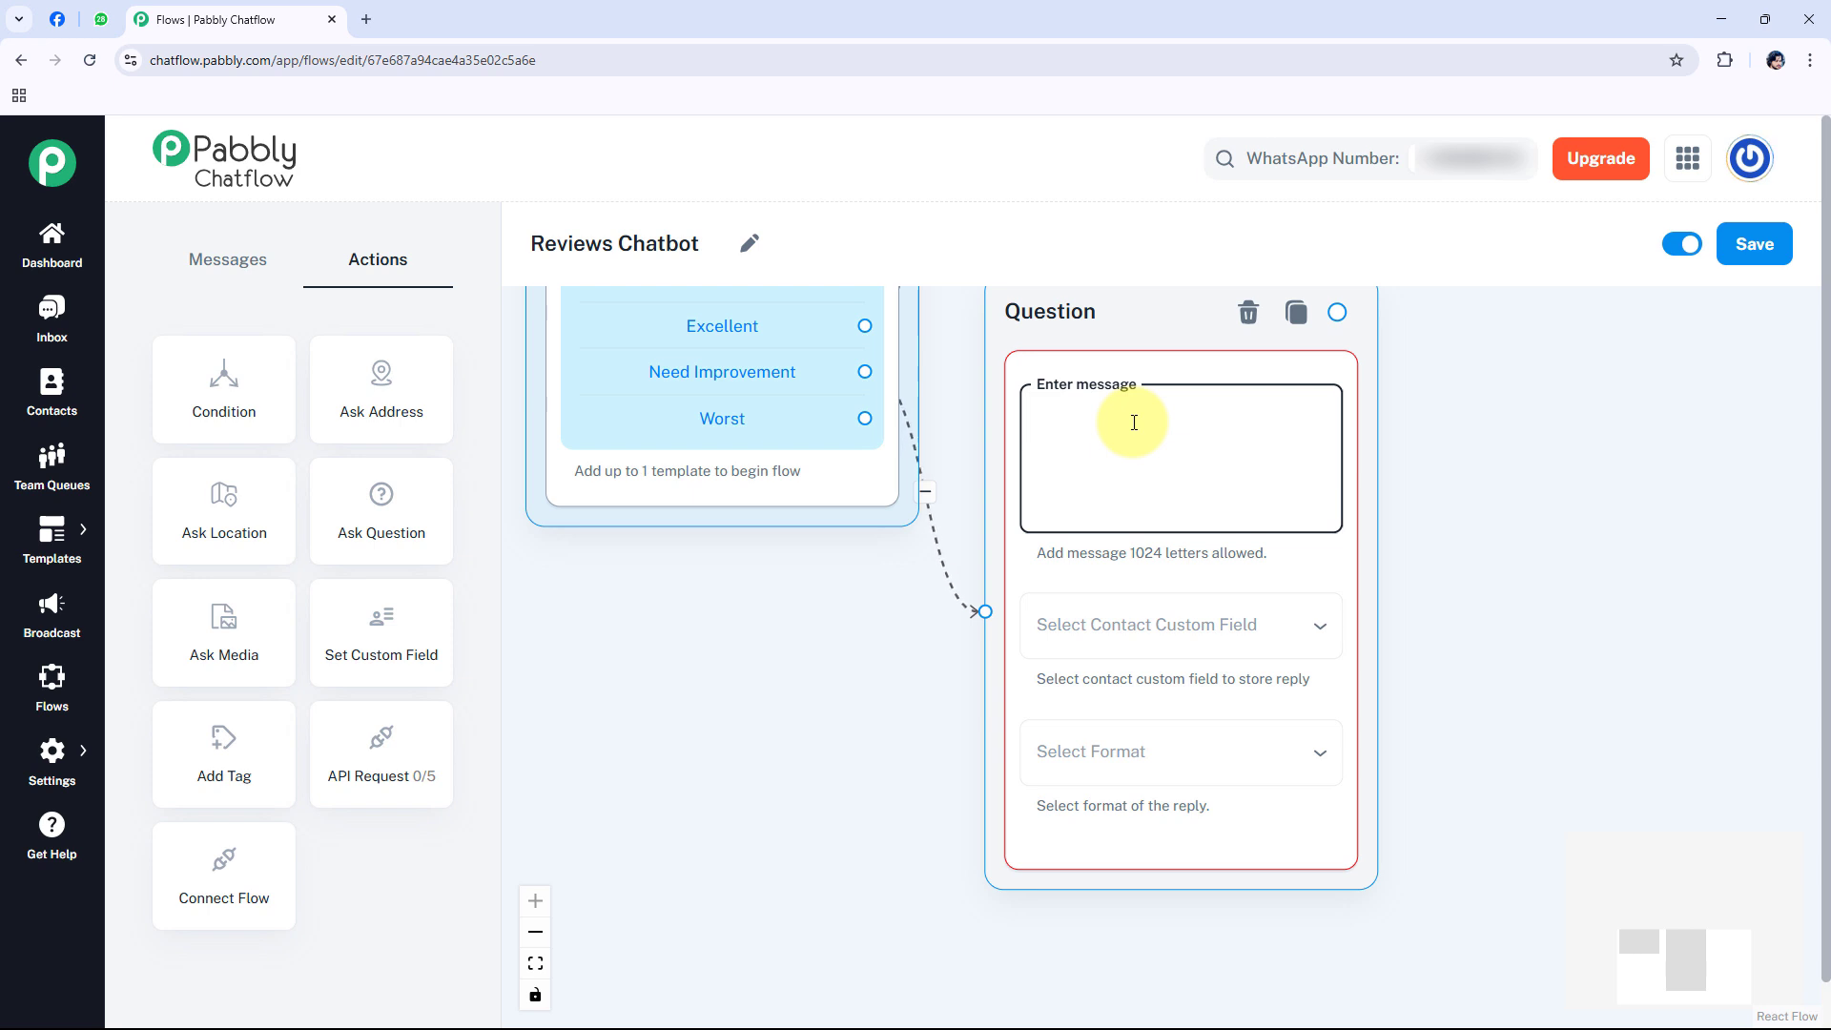
key(ctrl+v)
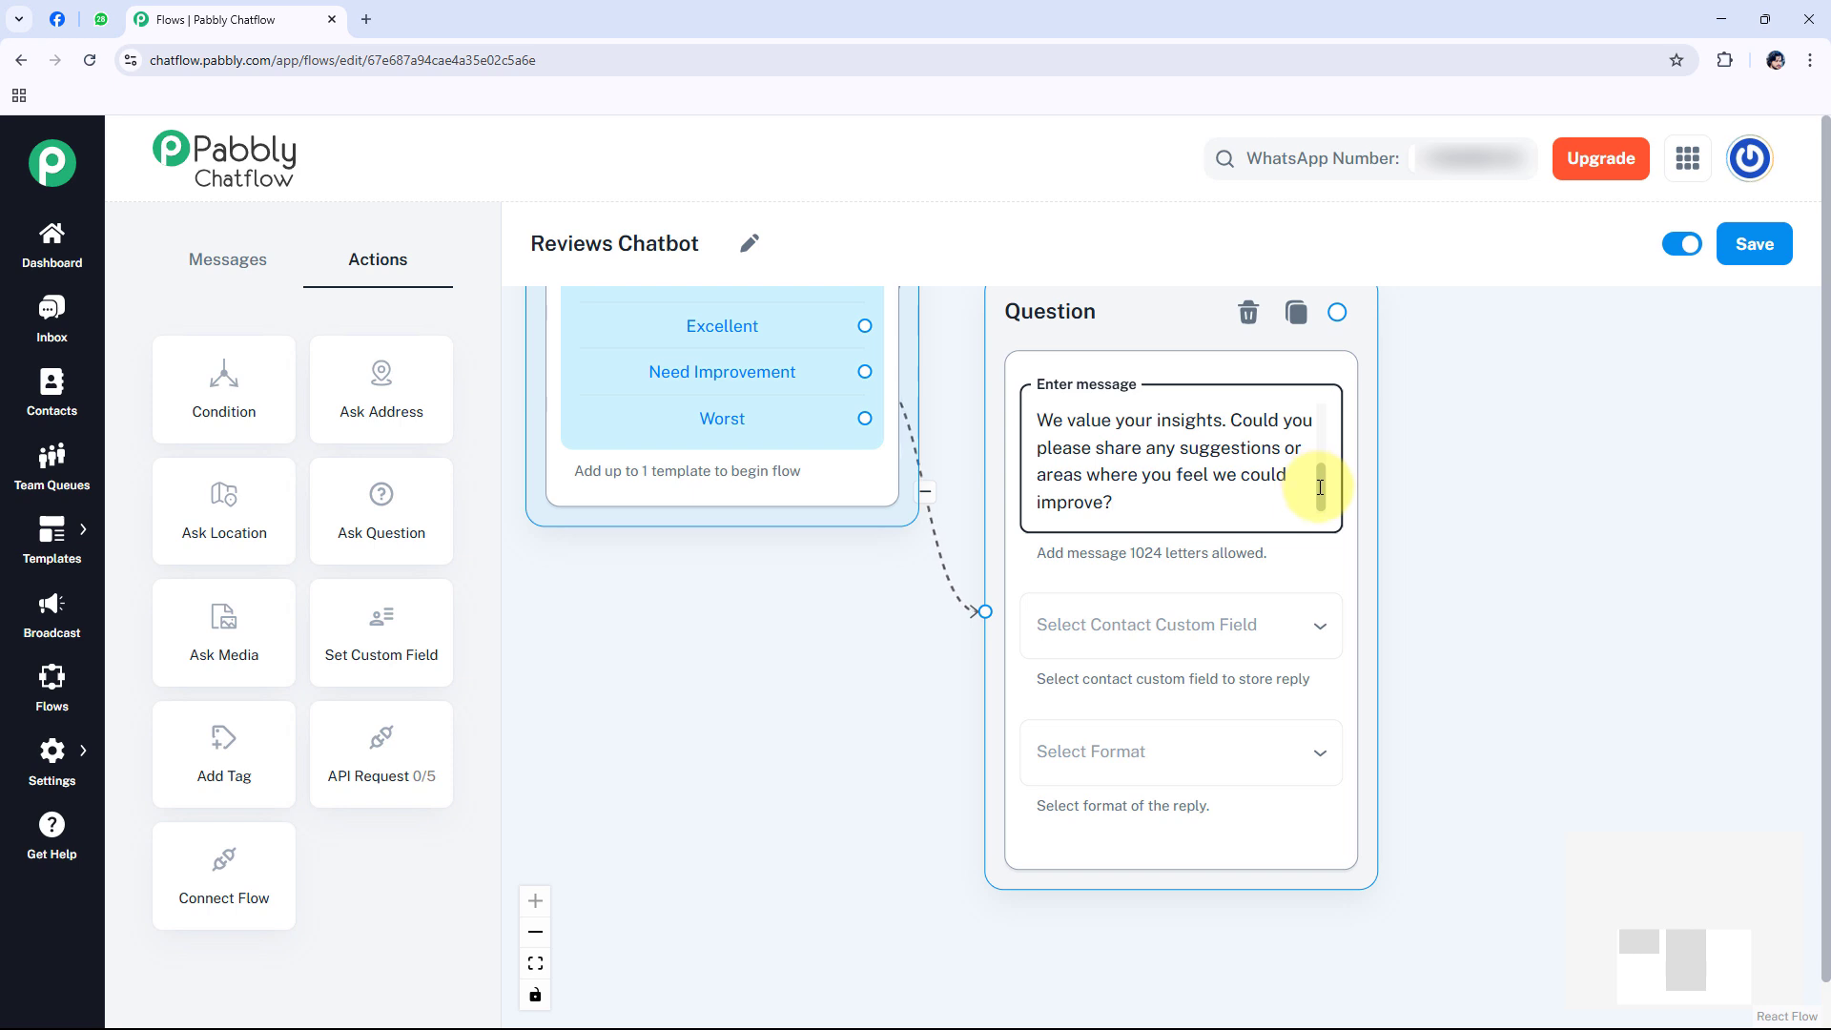
drag(1320, 487, 1317, 418)
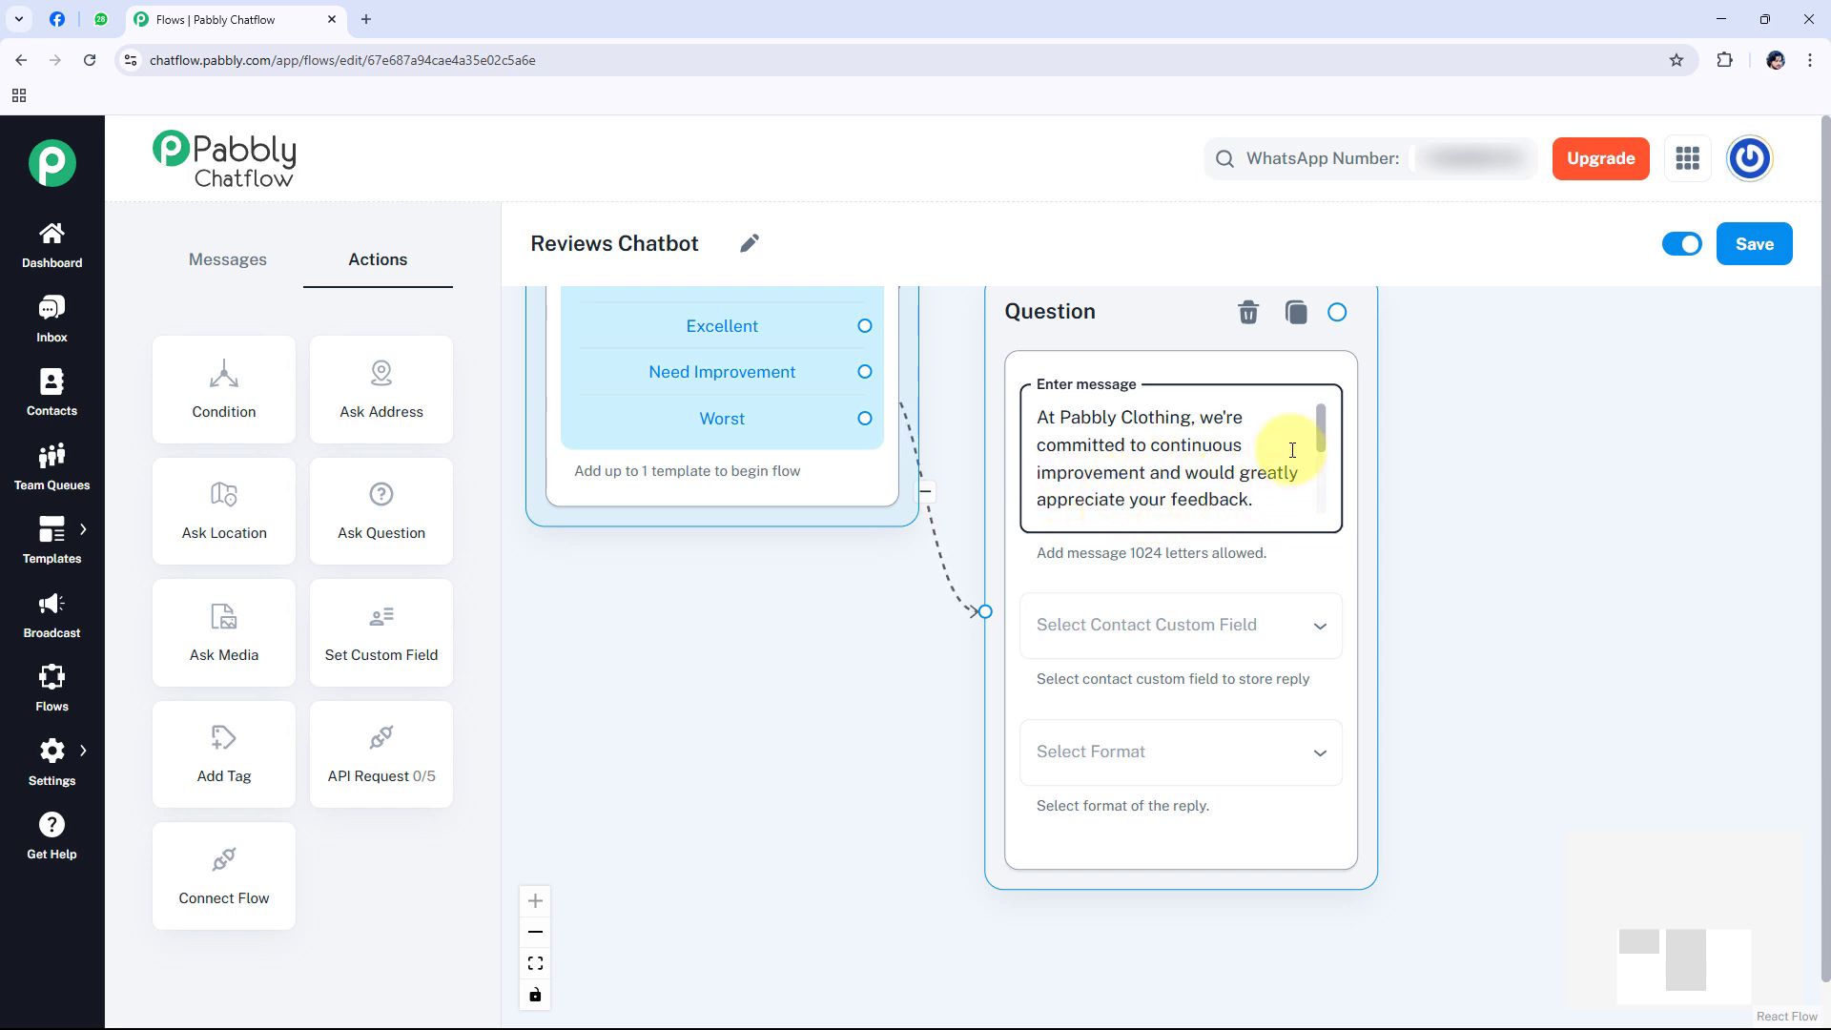
drag(1320, 433, 1319, 467)
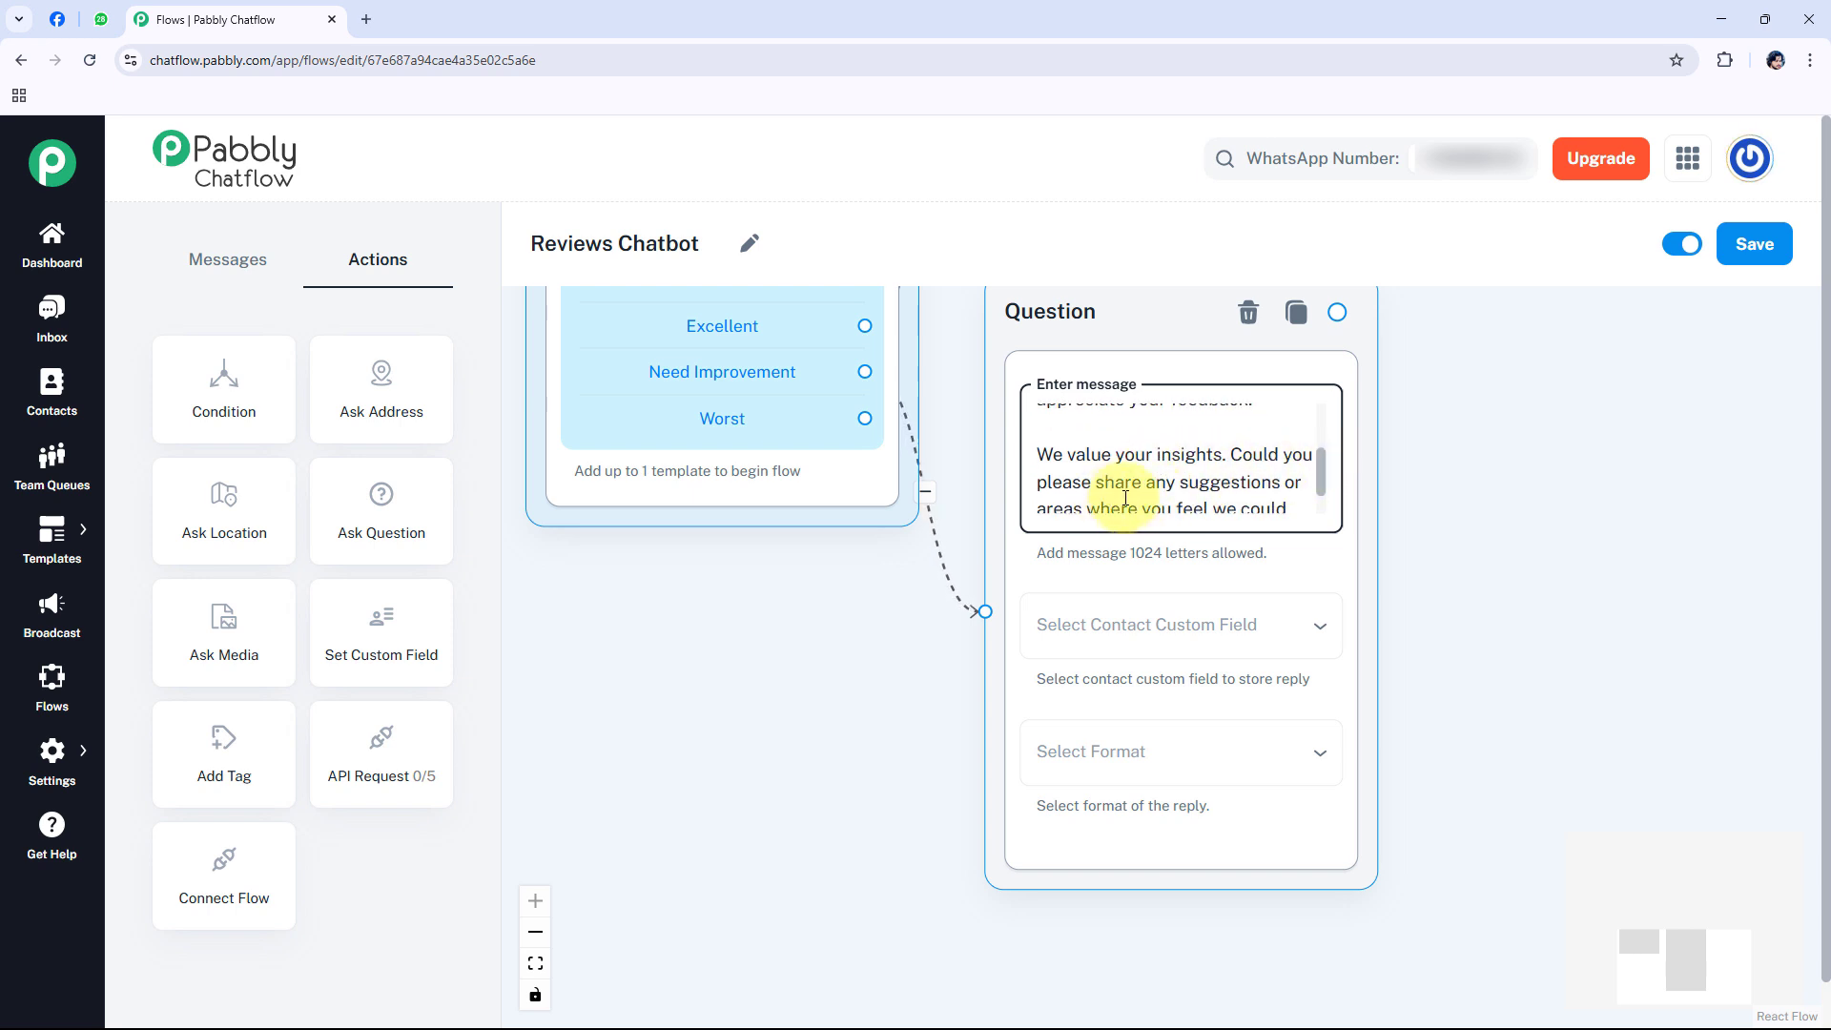
drag(1320, 470, 1320, 482)
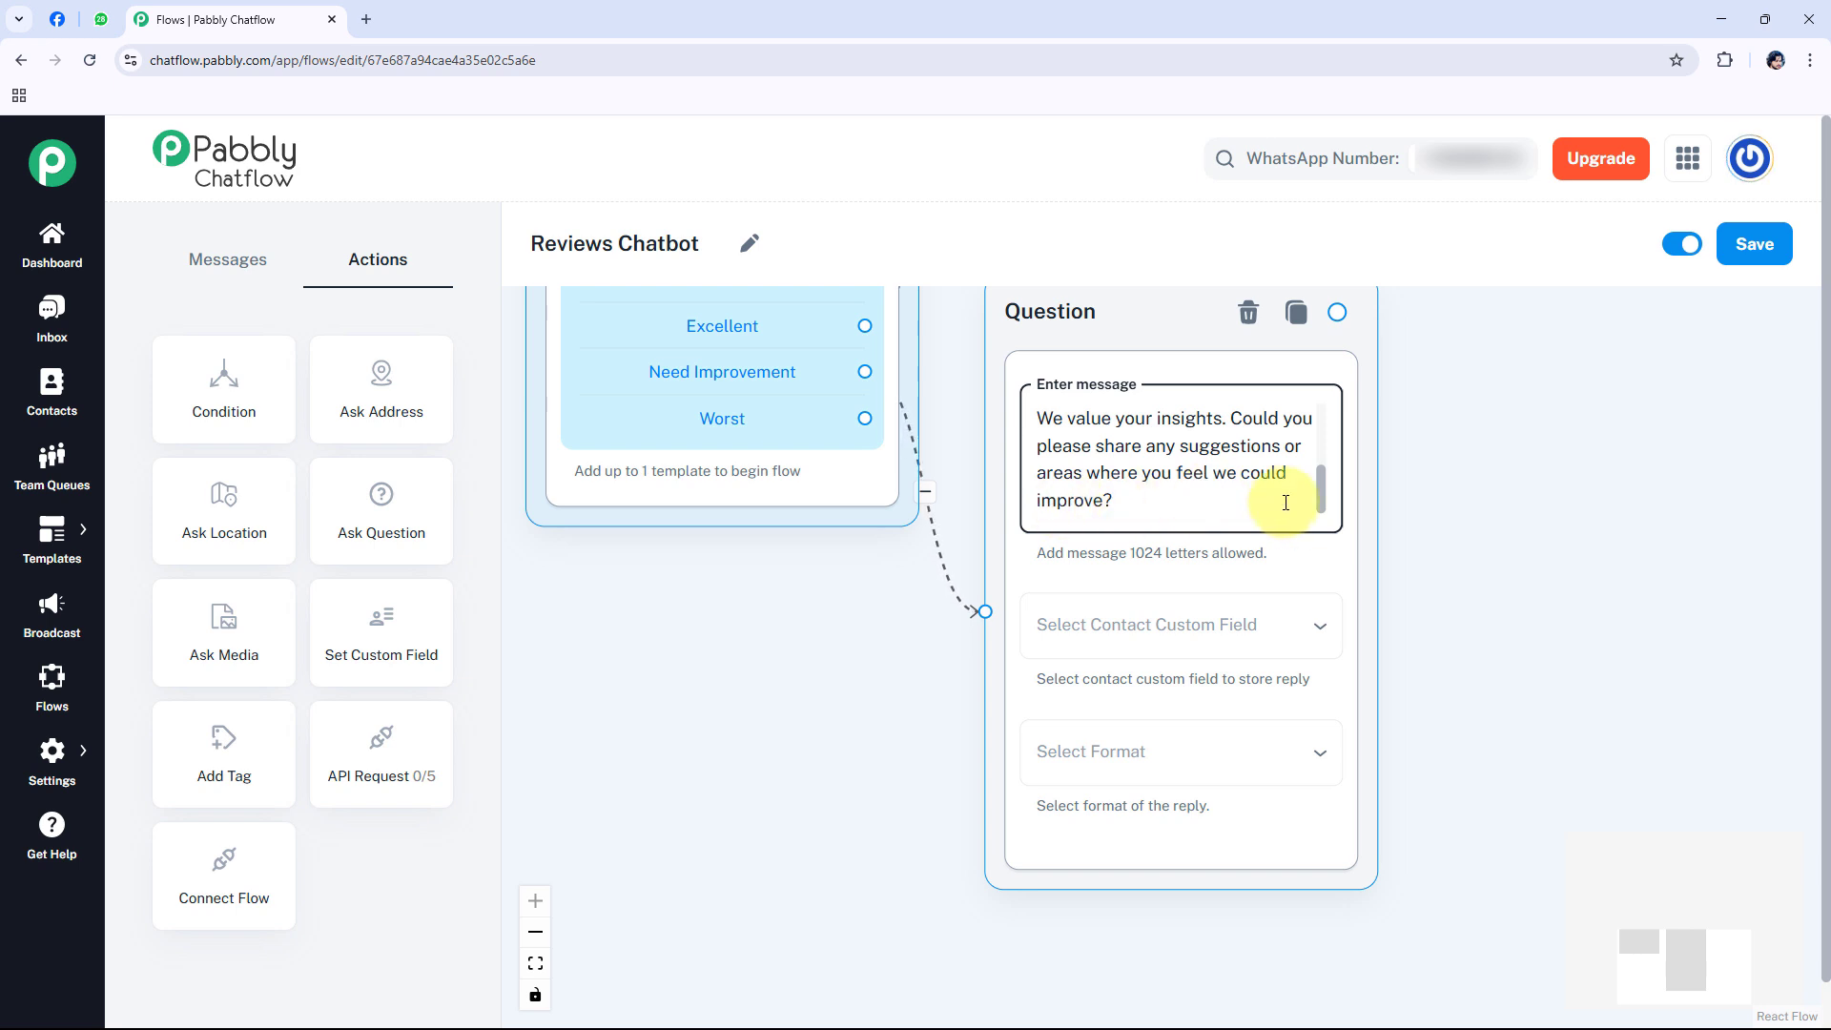
drag(1317, 474, 1321, 418)
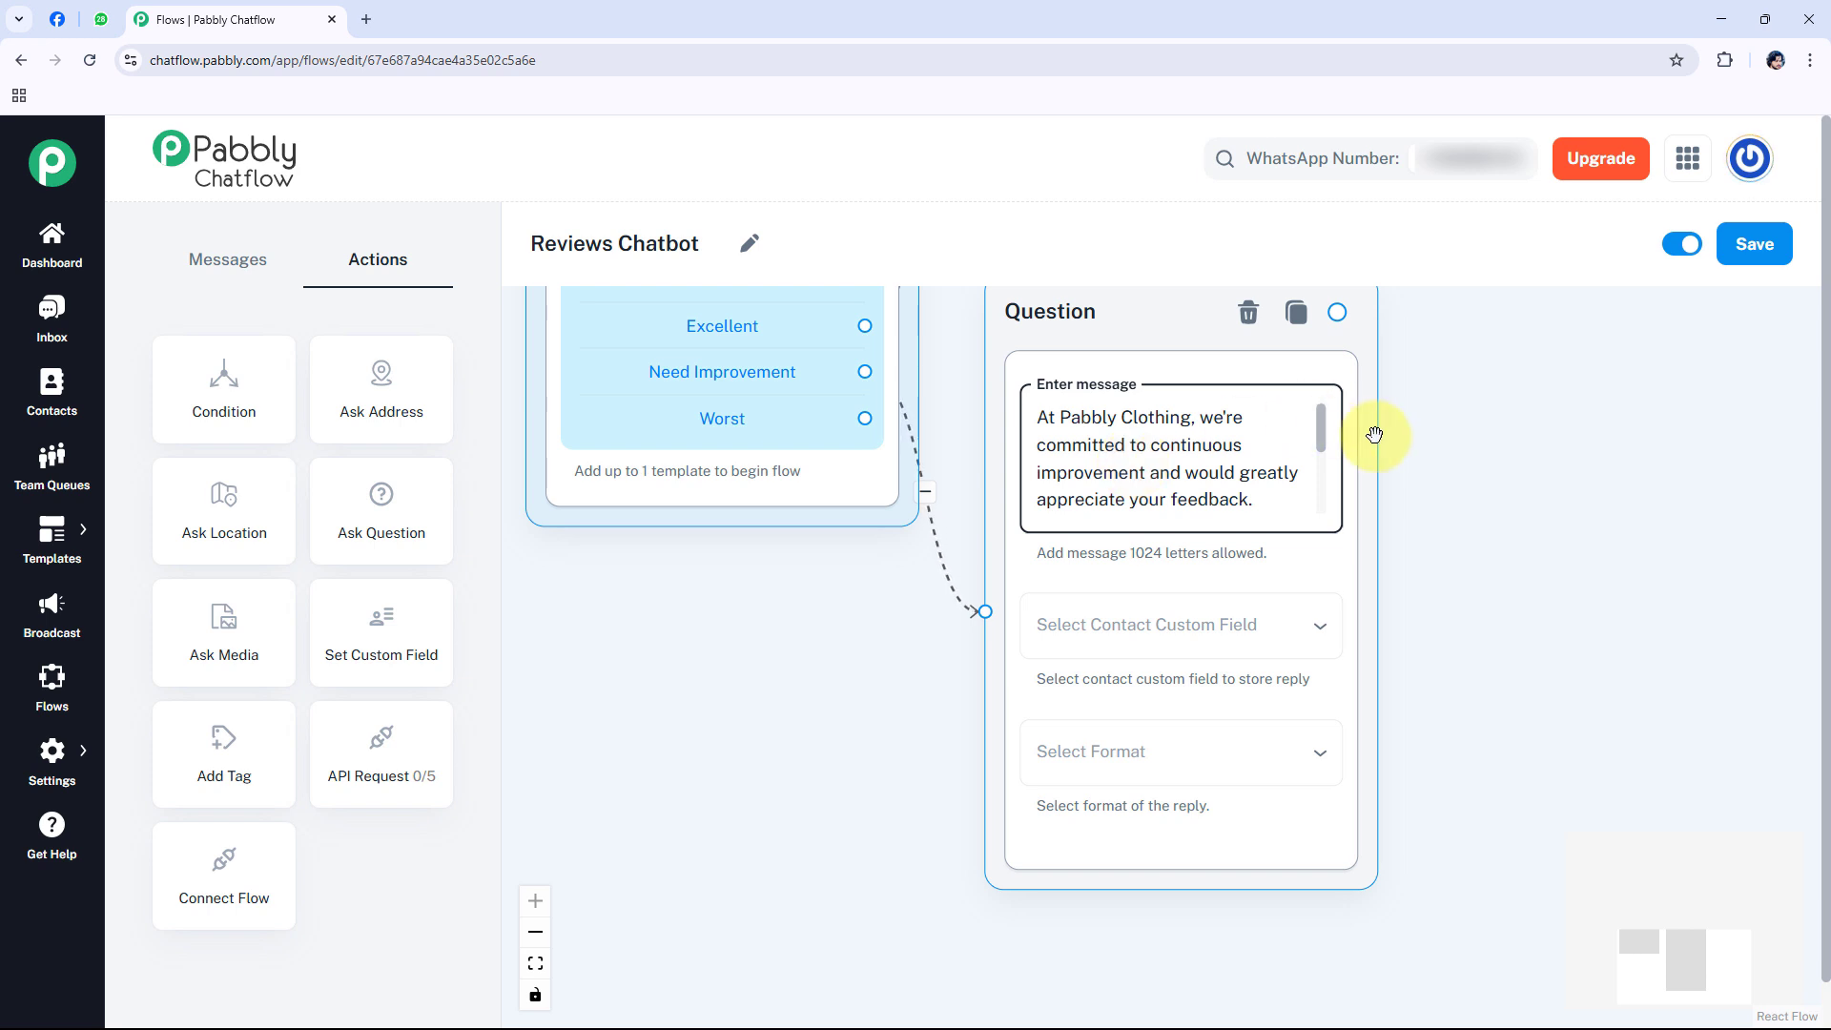
drag(1319, 431, 1318, 483)
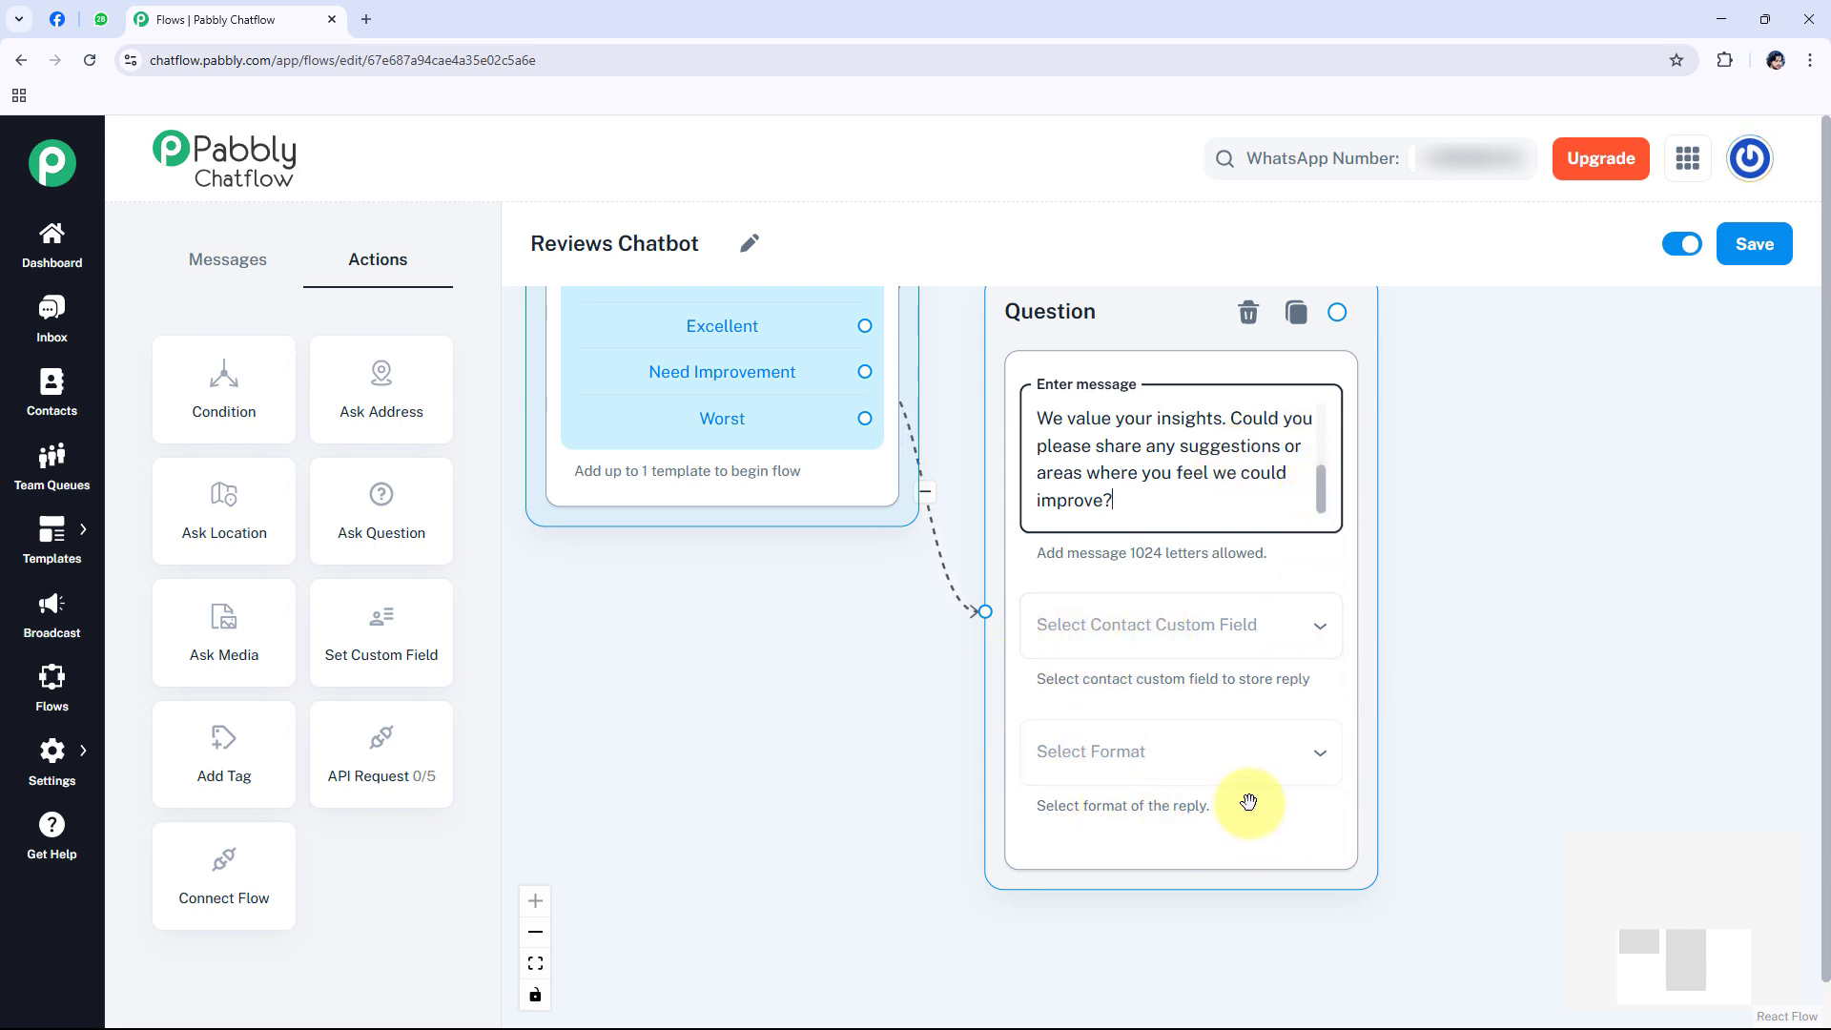
Step: Look through the Question's contact custom field choices without picking one, and set its reply format to Any
click(1221, 655)
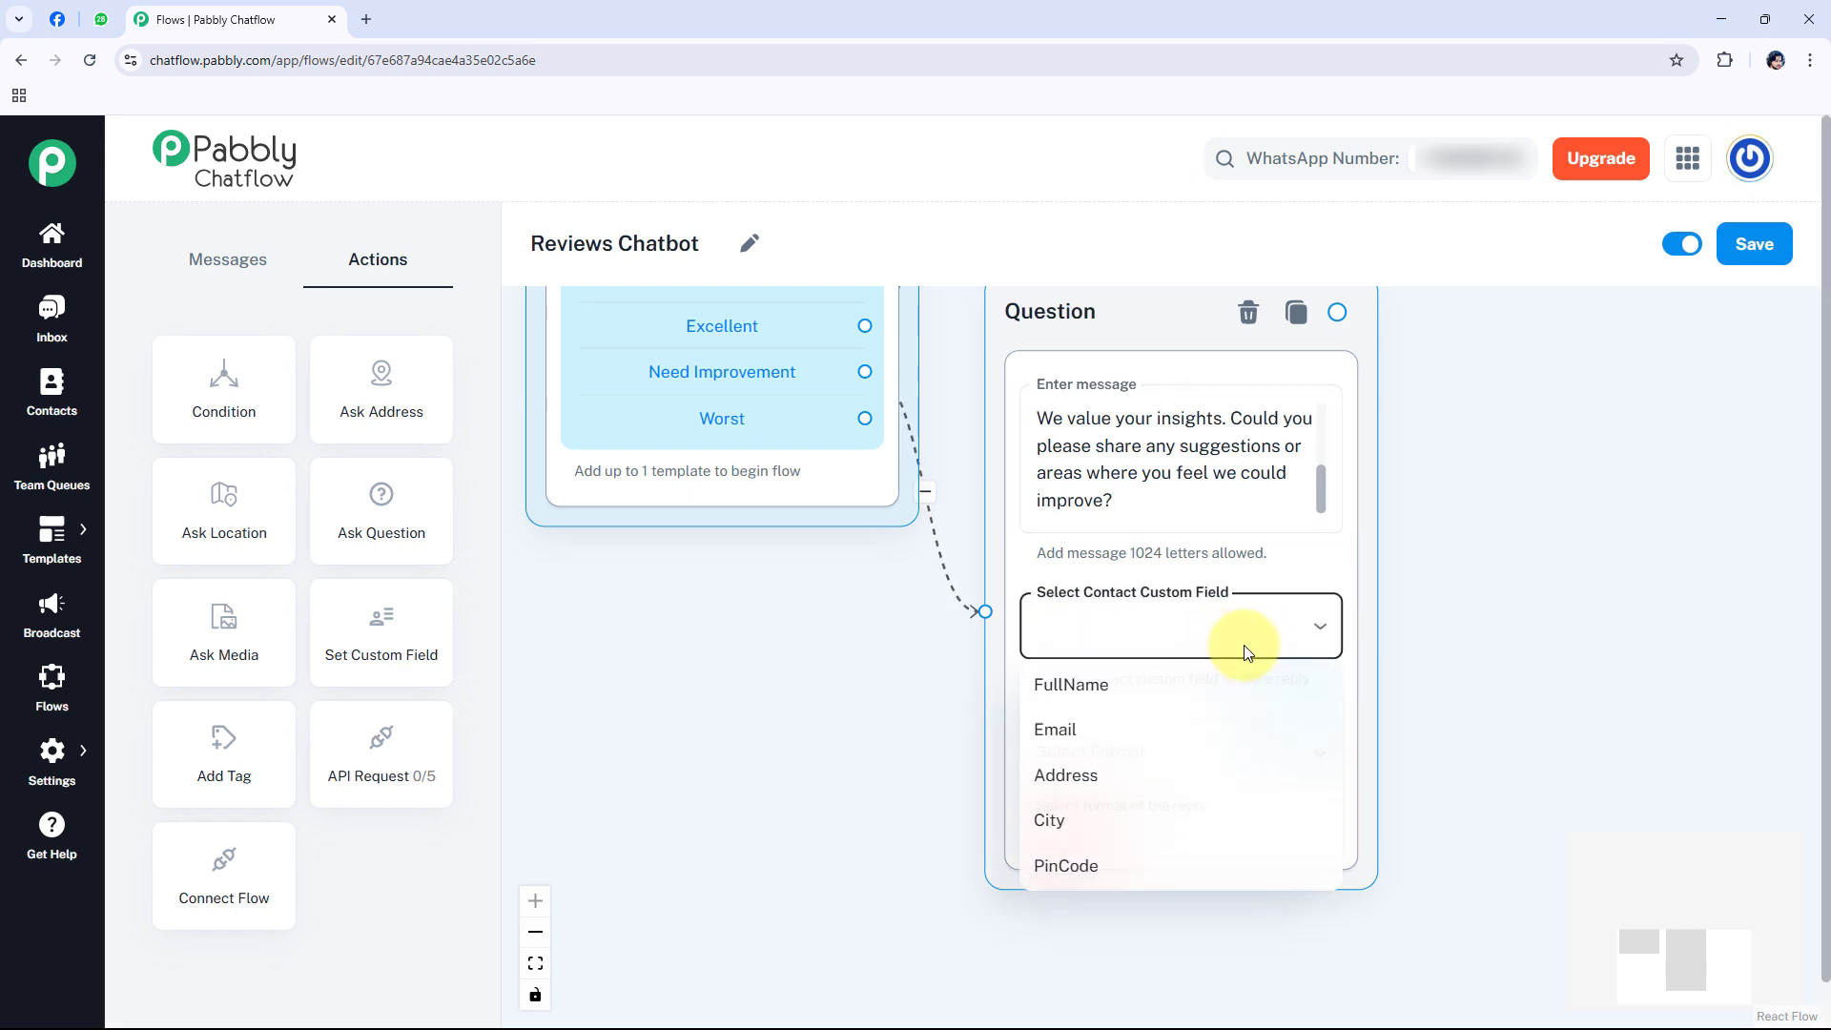
key(Escape)
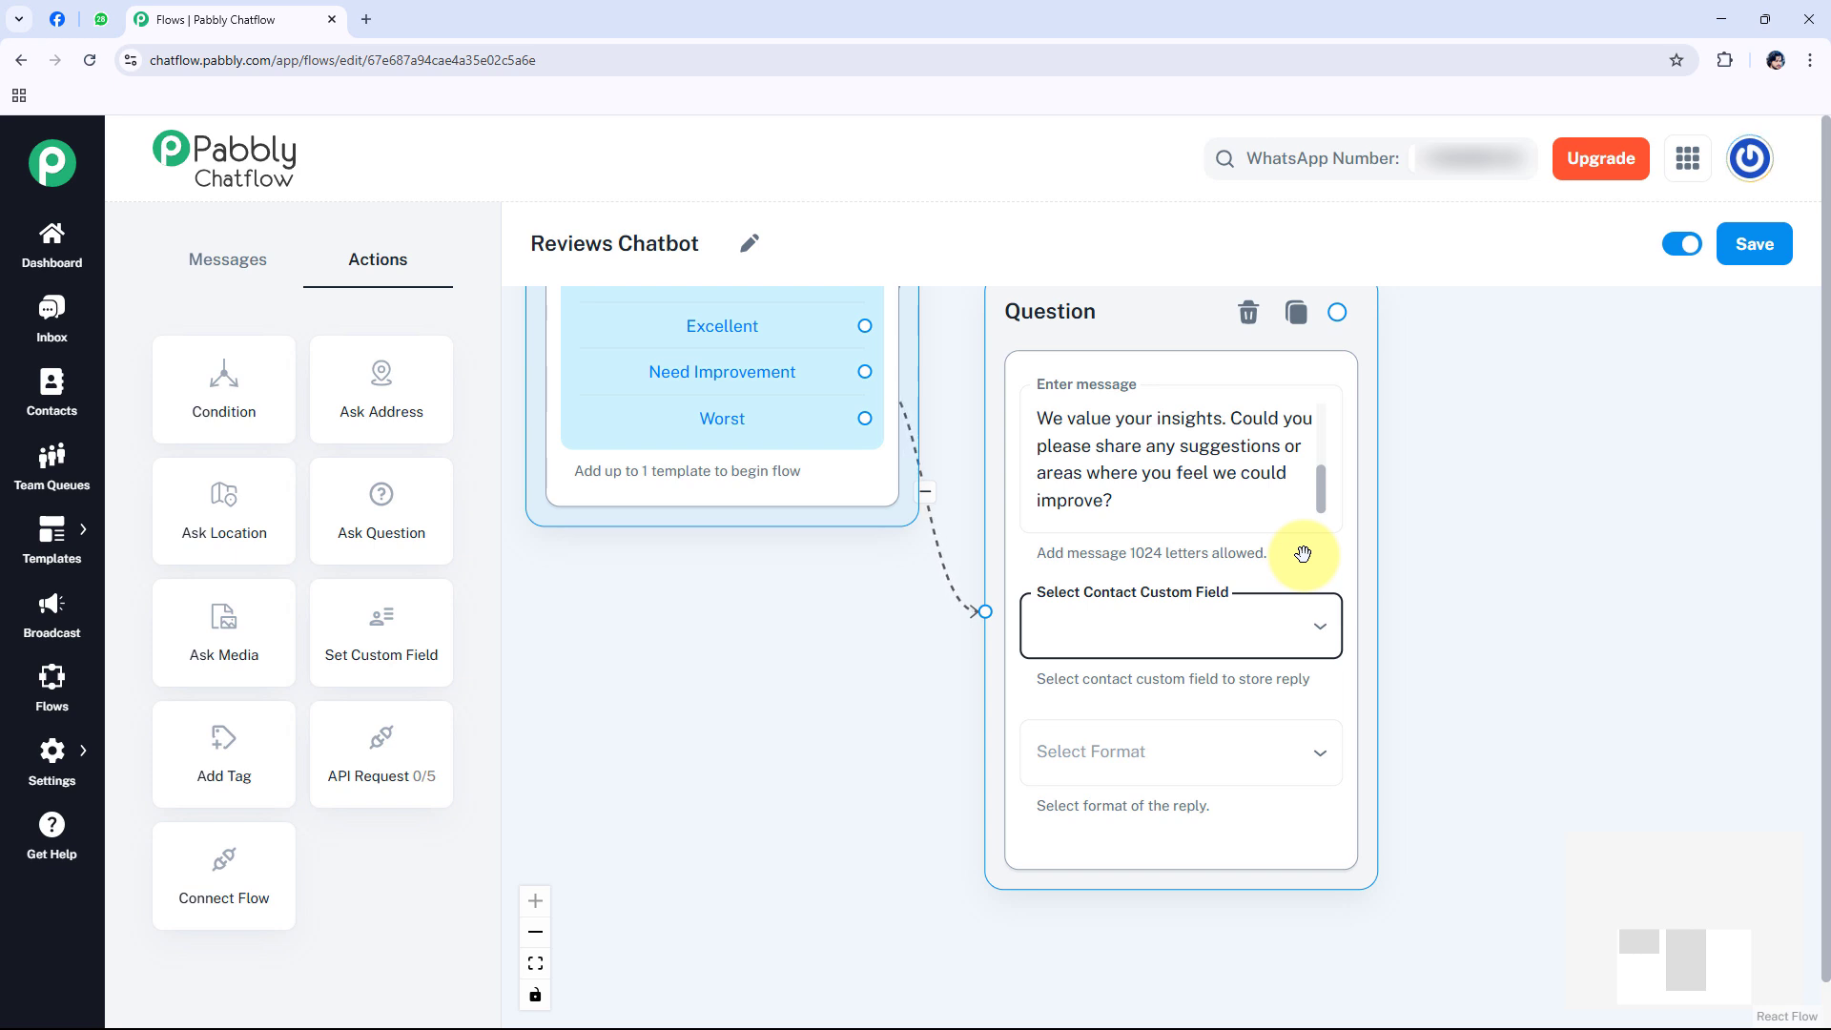
click(1150, 775)
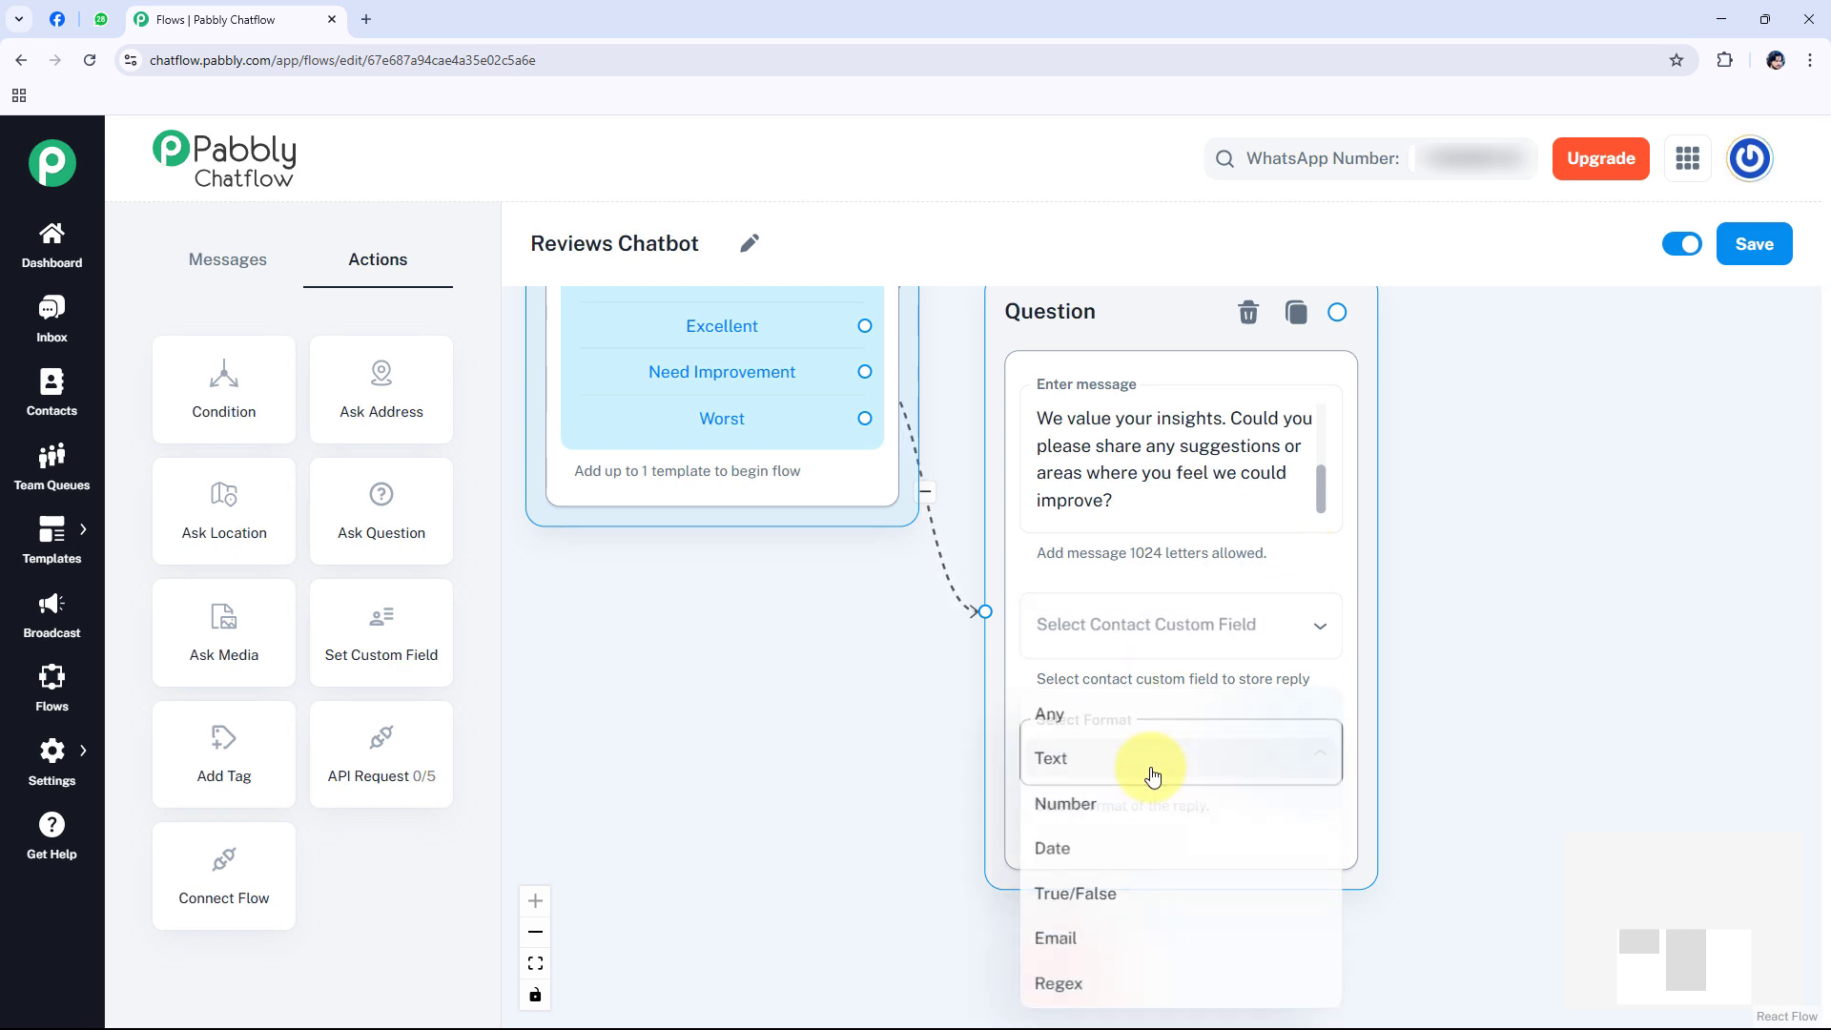
click(1087, 722)
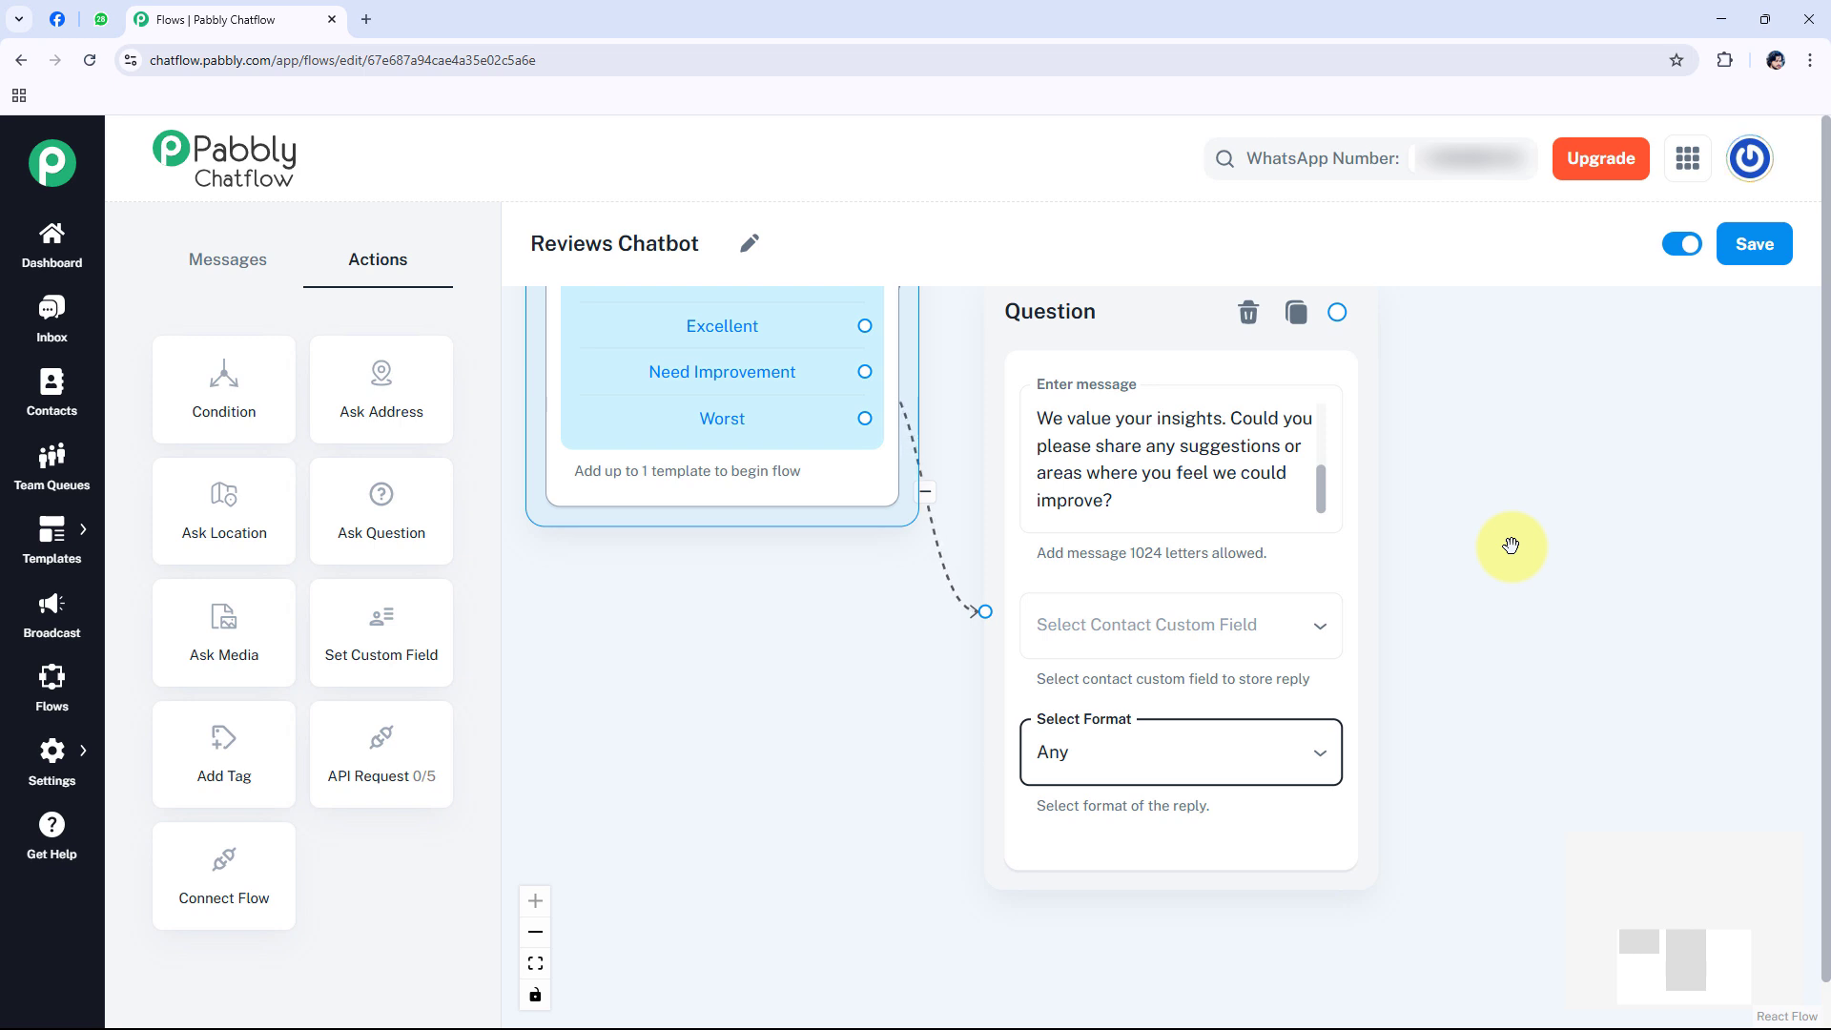
click(1049, 860)
click(1430, 787)
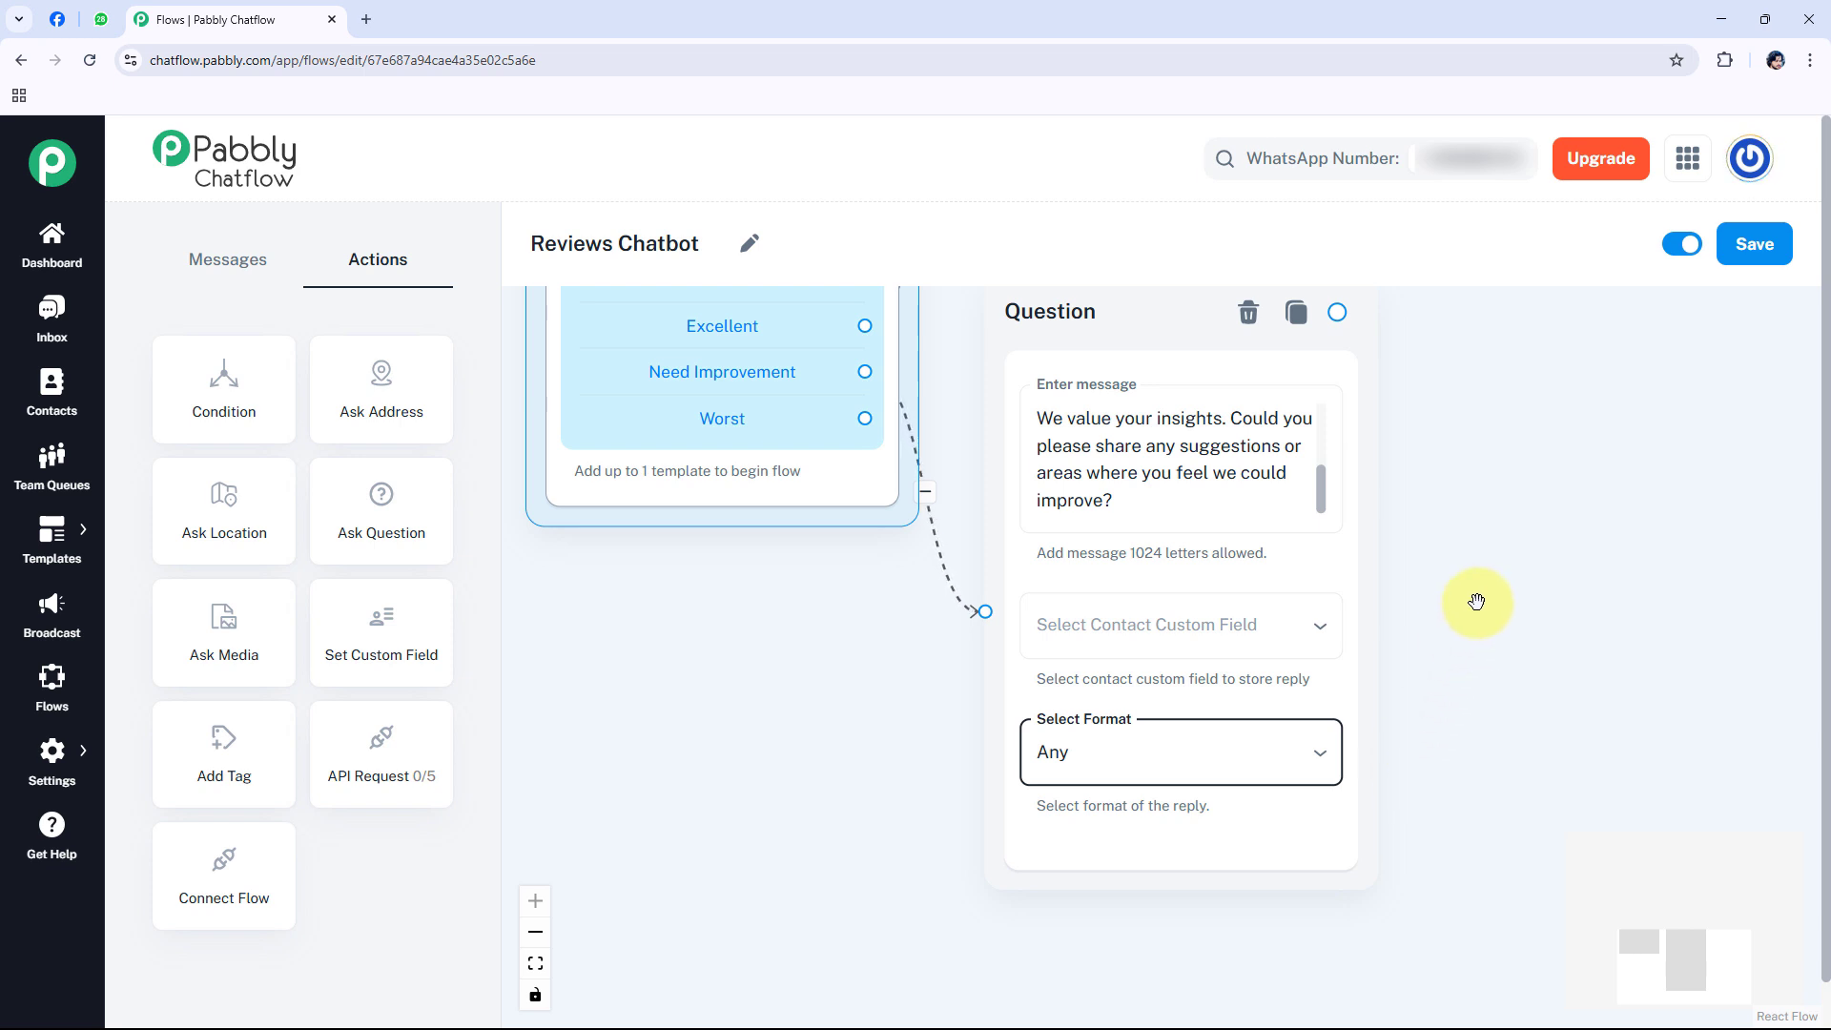
click(1541, 525)
Step: Connect the Question block's output to a new Text + Button message and place that message beside the question
drag(1541, 525, 1438, 572)
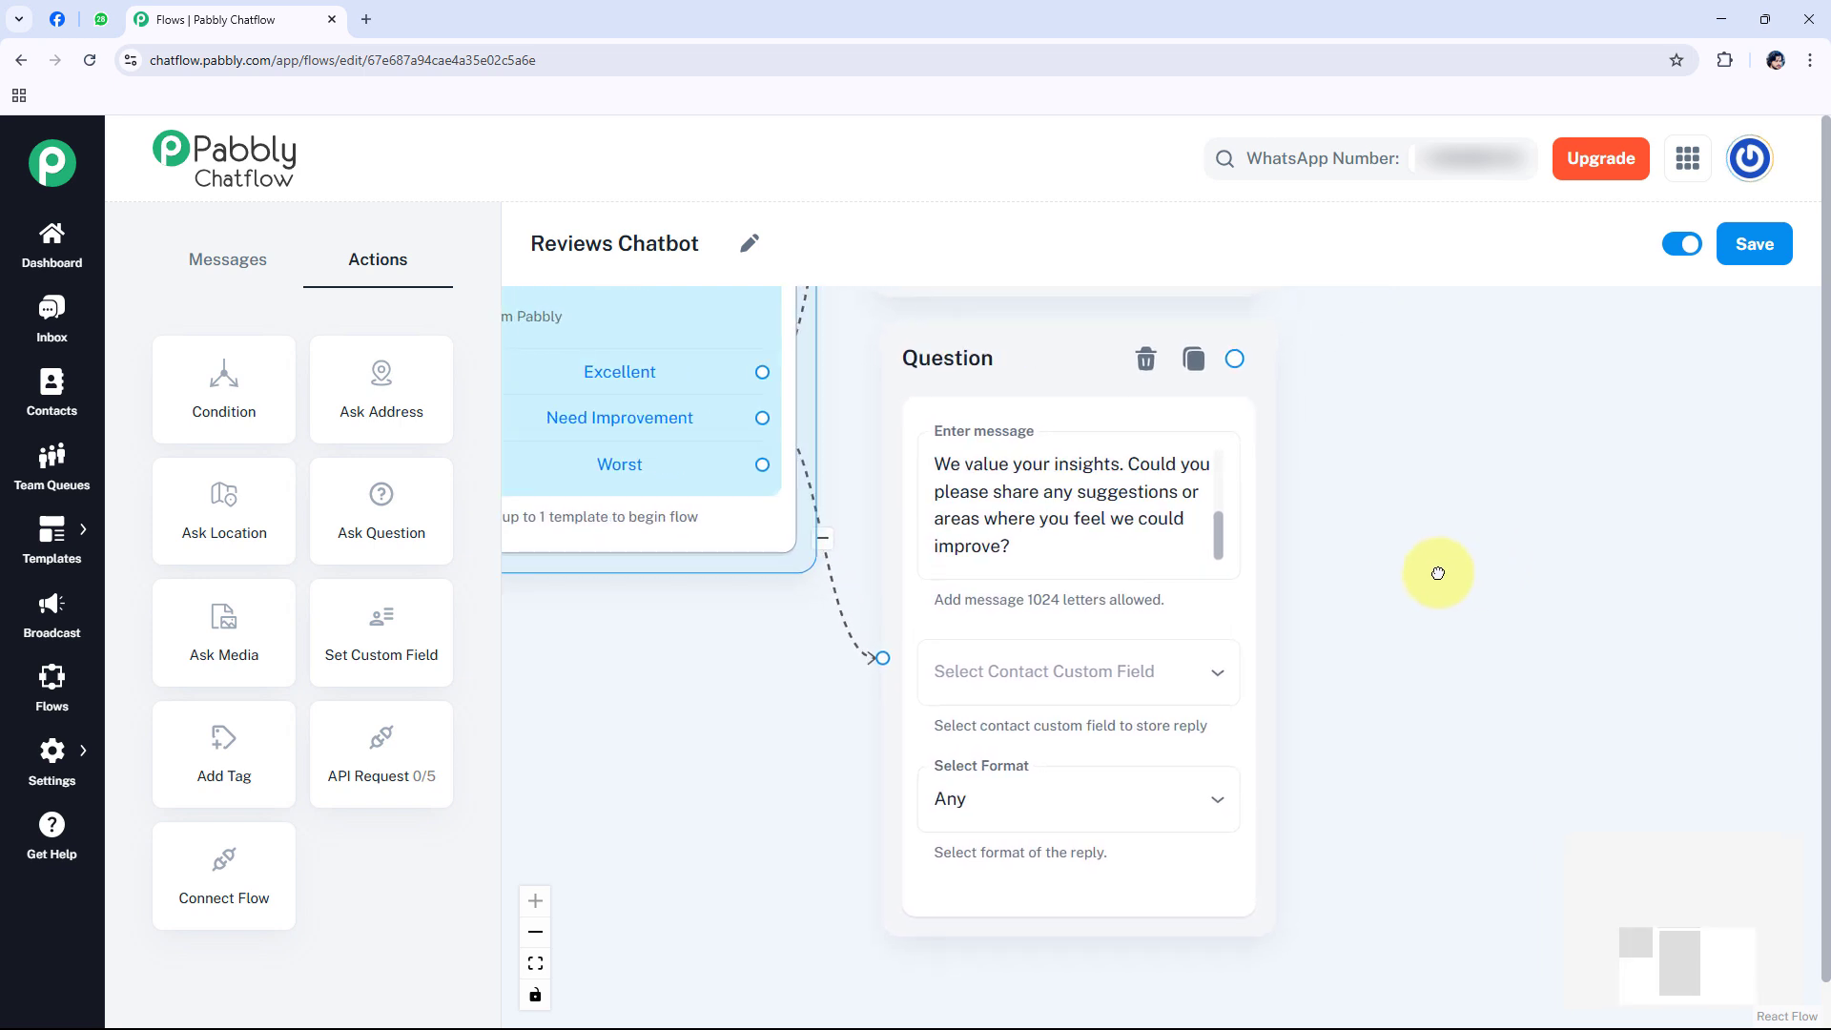
click(1082, 505)
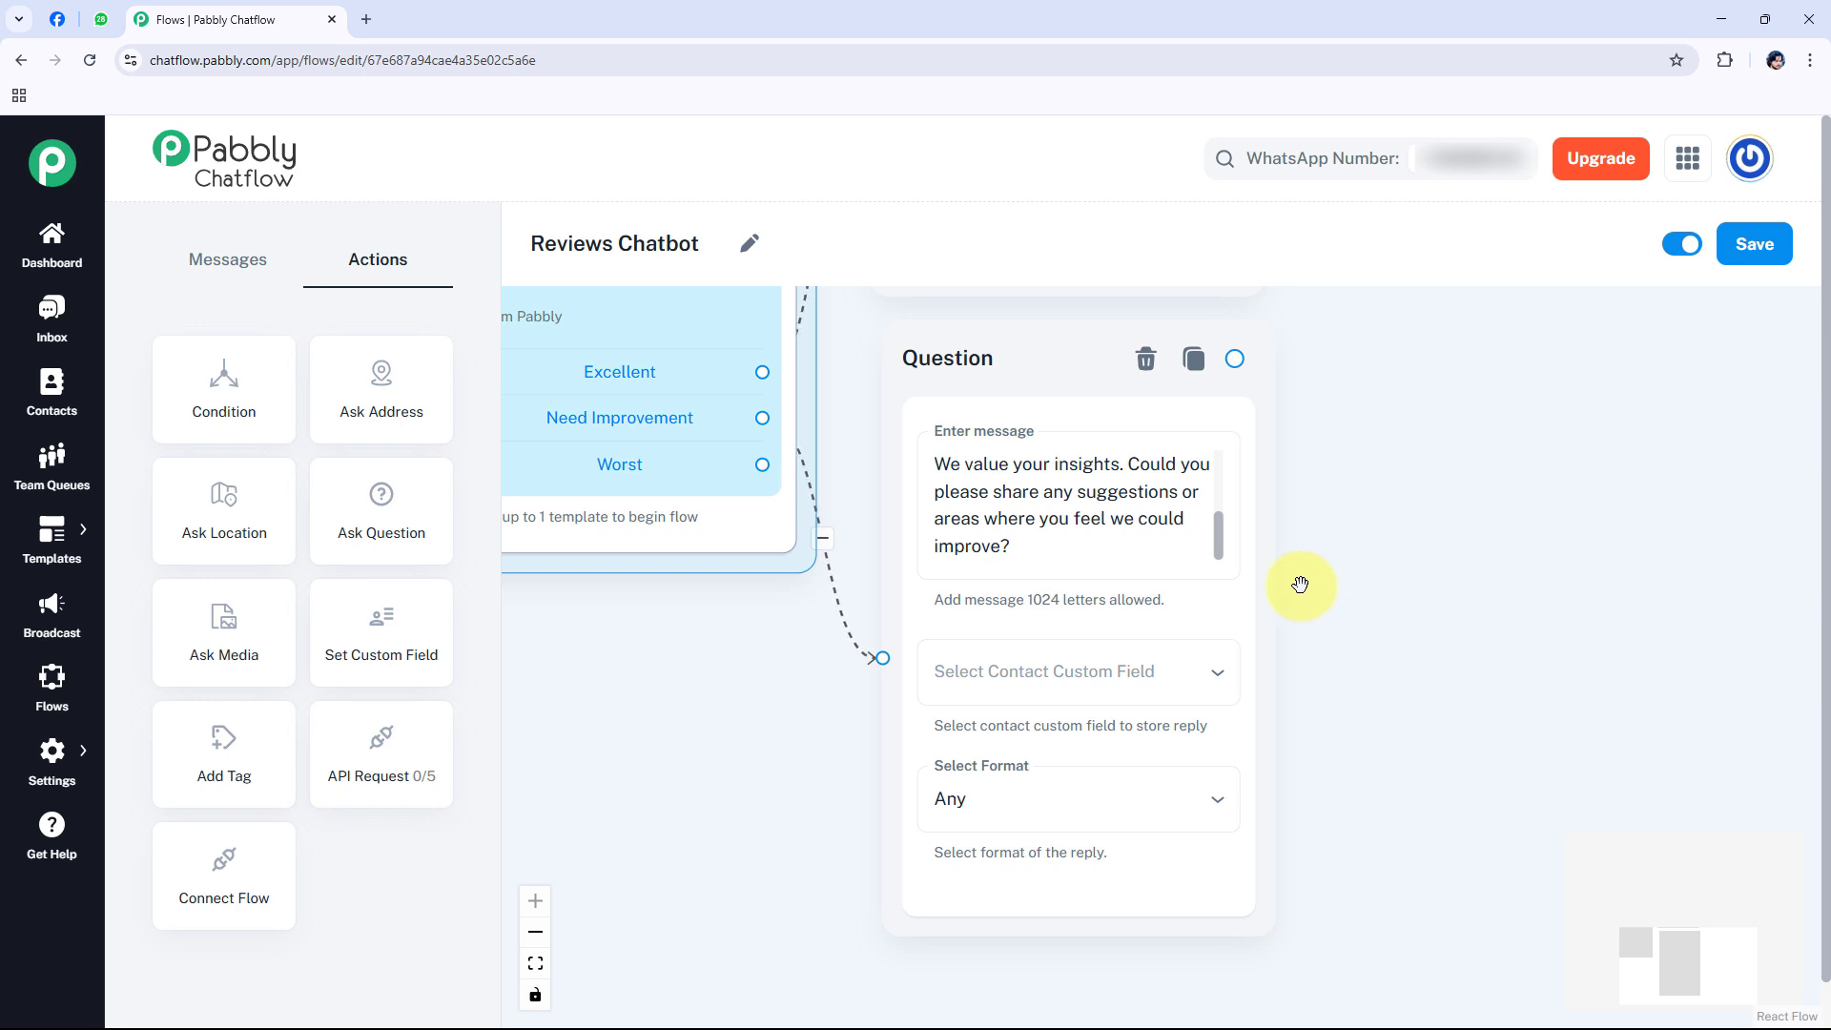
click(946, 351)
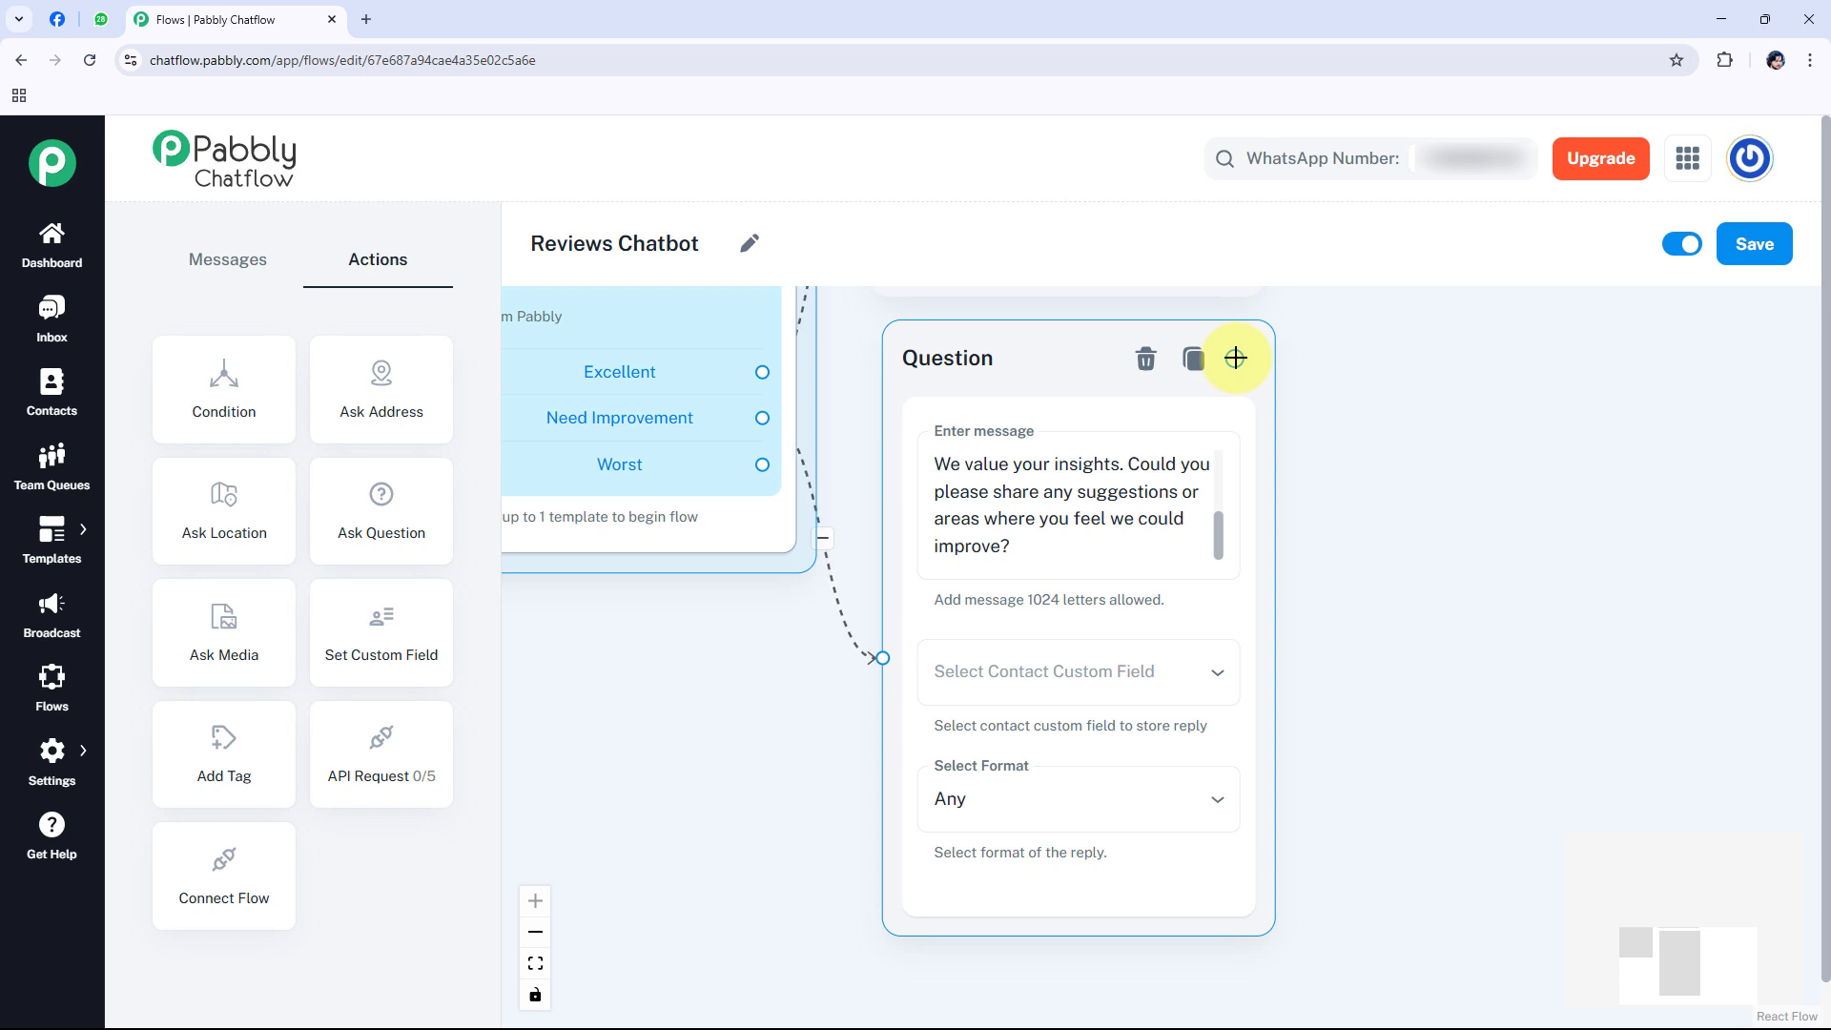
drag(1235, 358, 1515, 577)
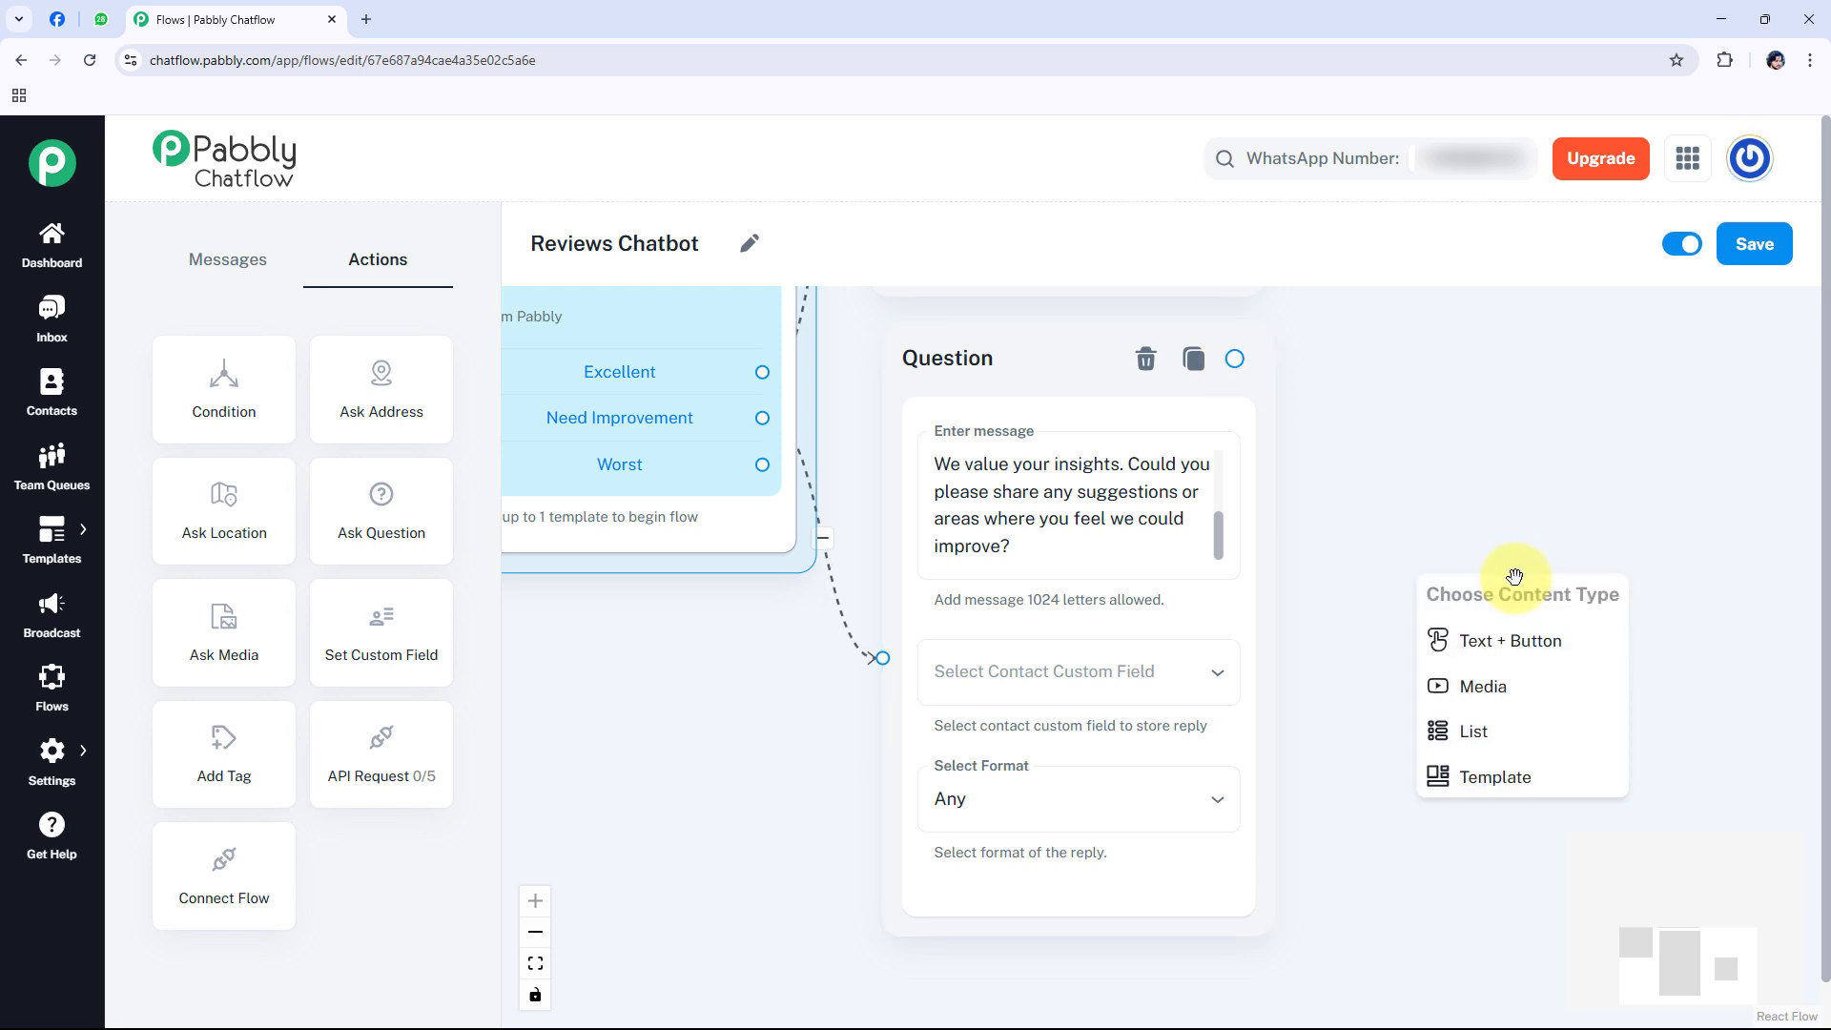
click(1532, 649)
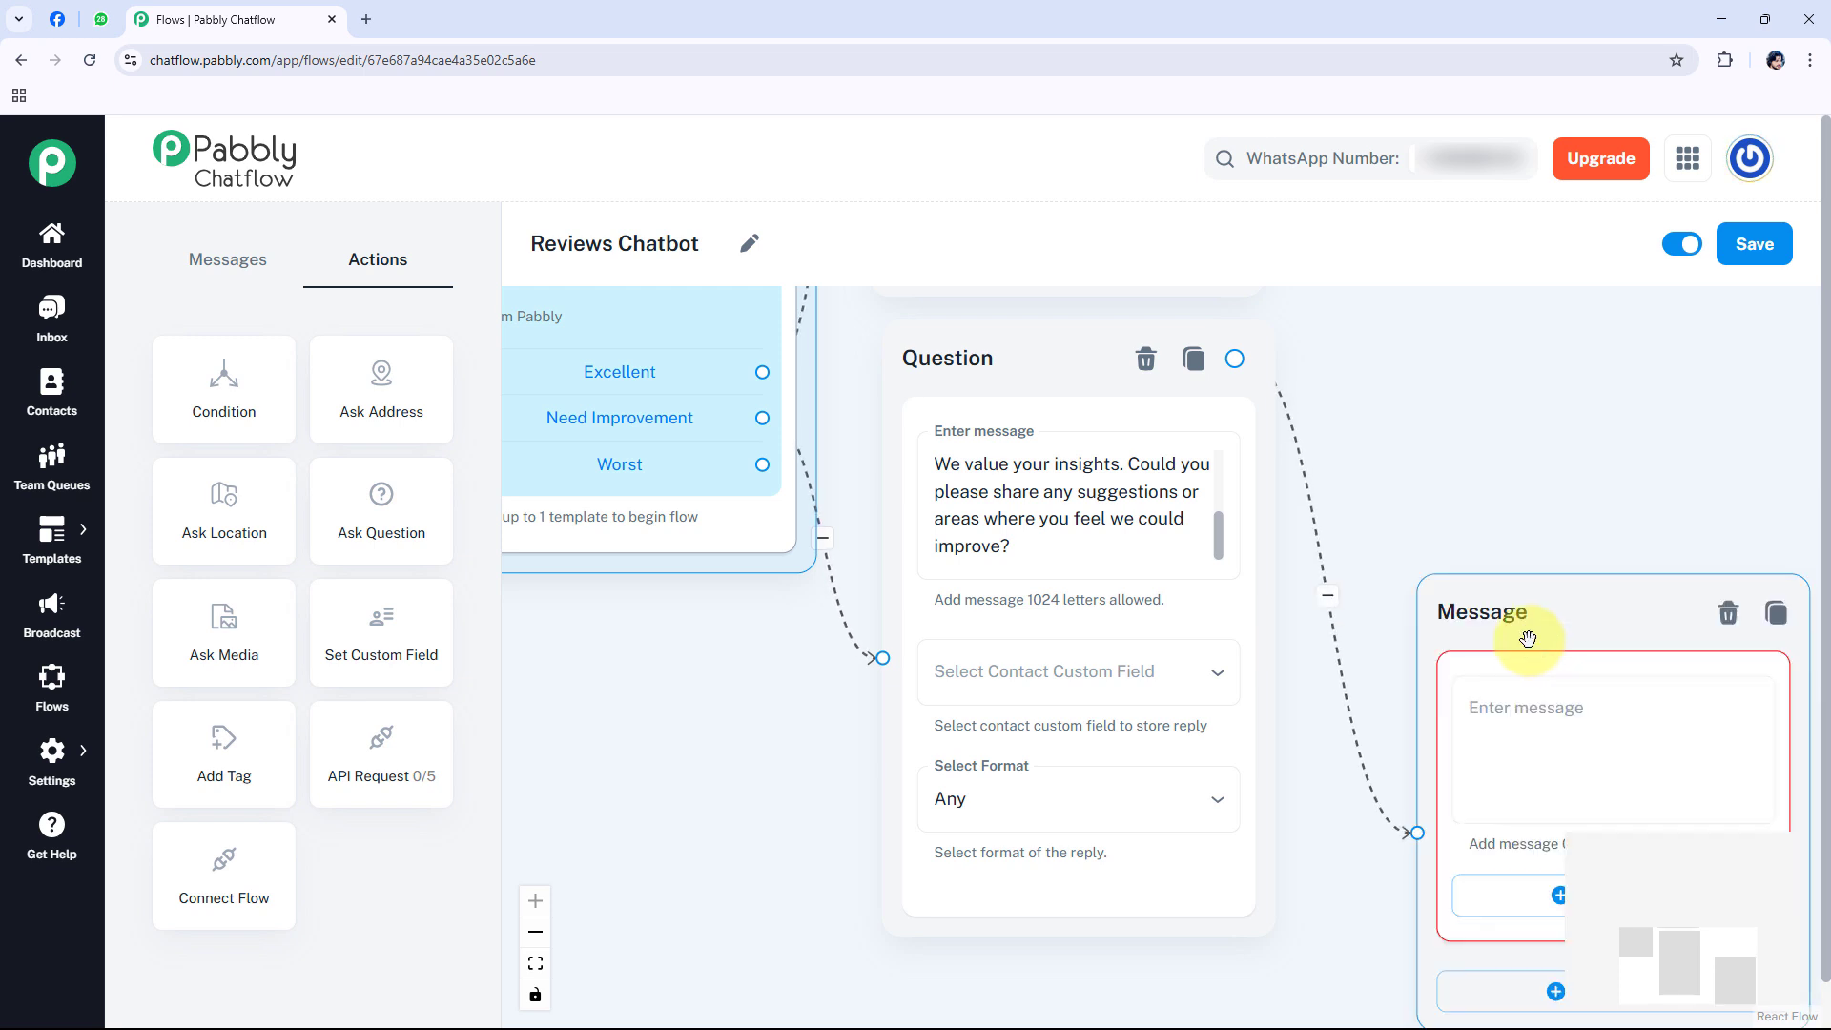
drag(1527, 638, 1516, 375)
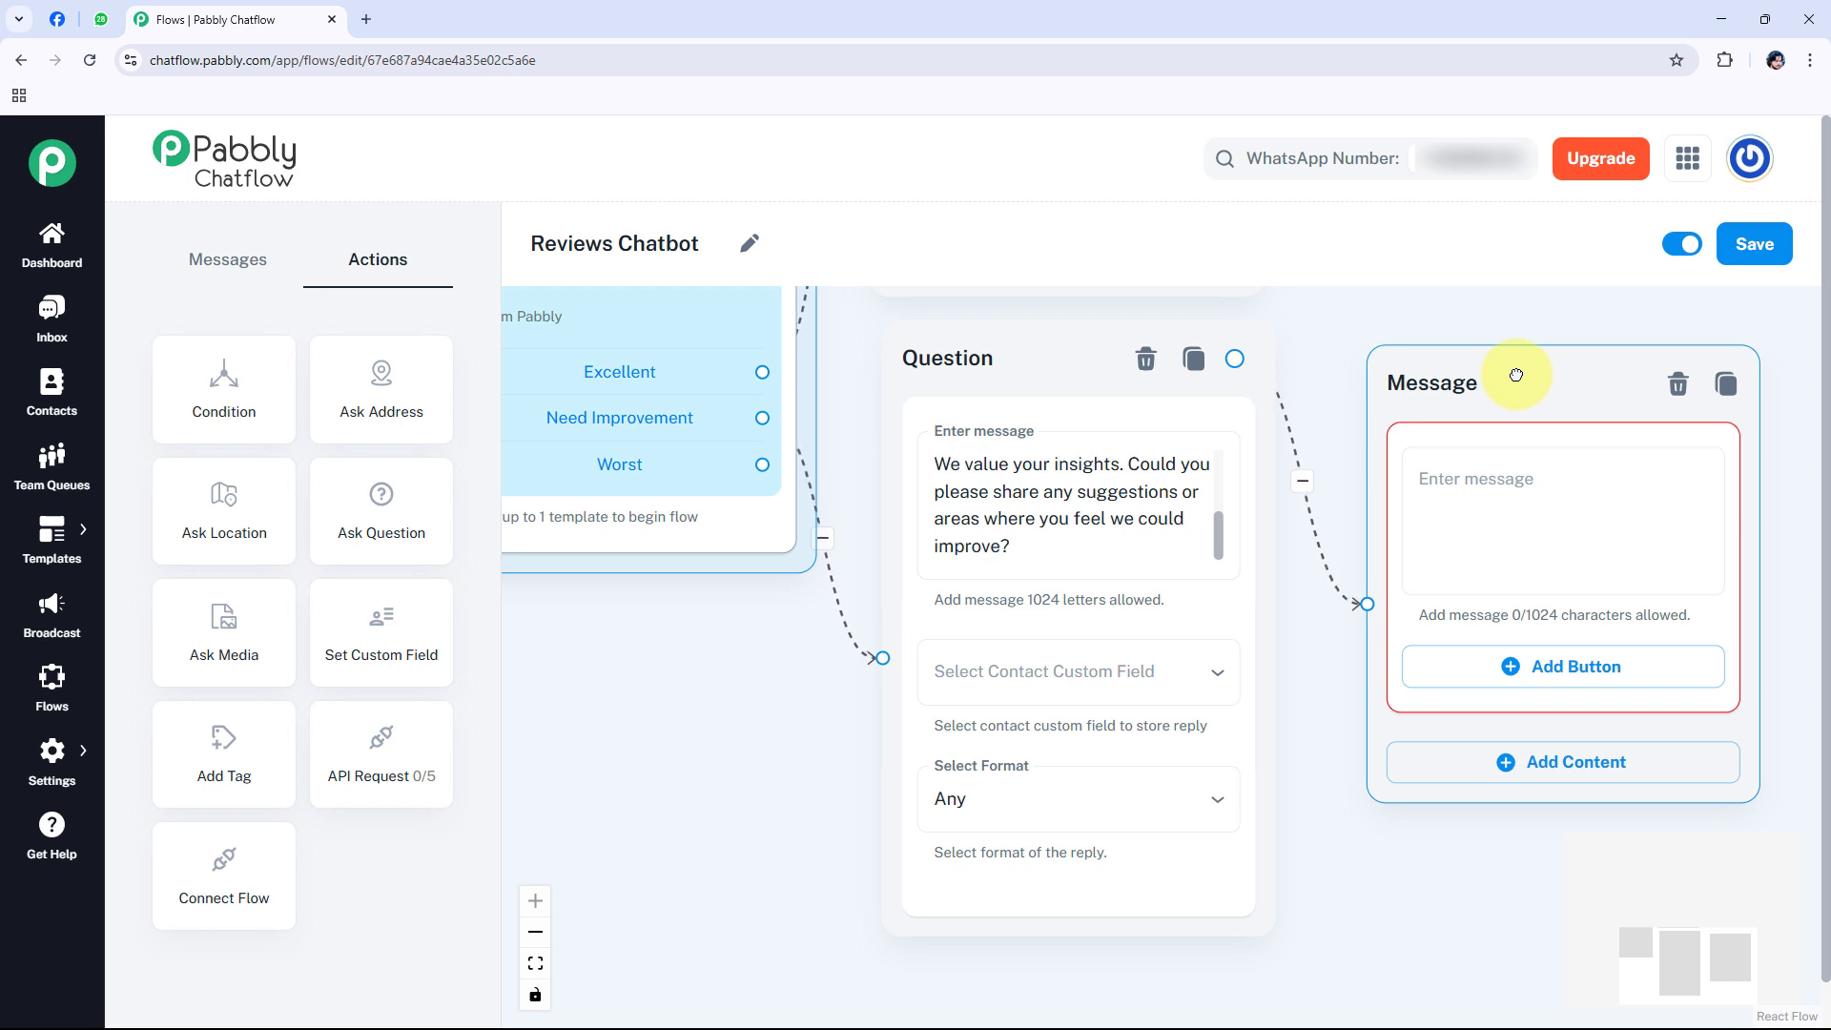
Step: Paste the "Your feedback is crucial in helping us serve you better." reply from Team Pabbly Clothing into the new message and check its text
key(ctrl+v)
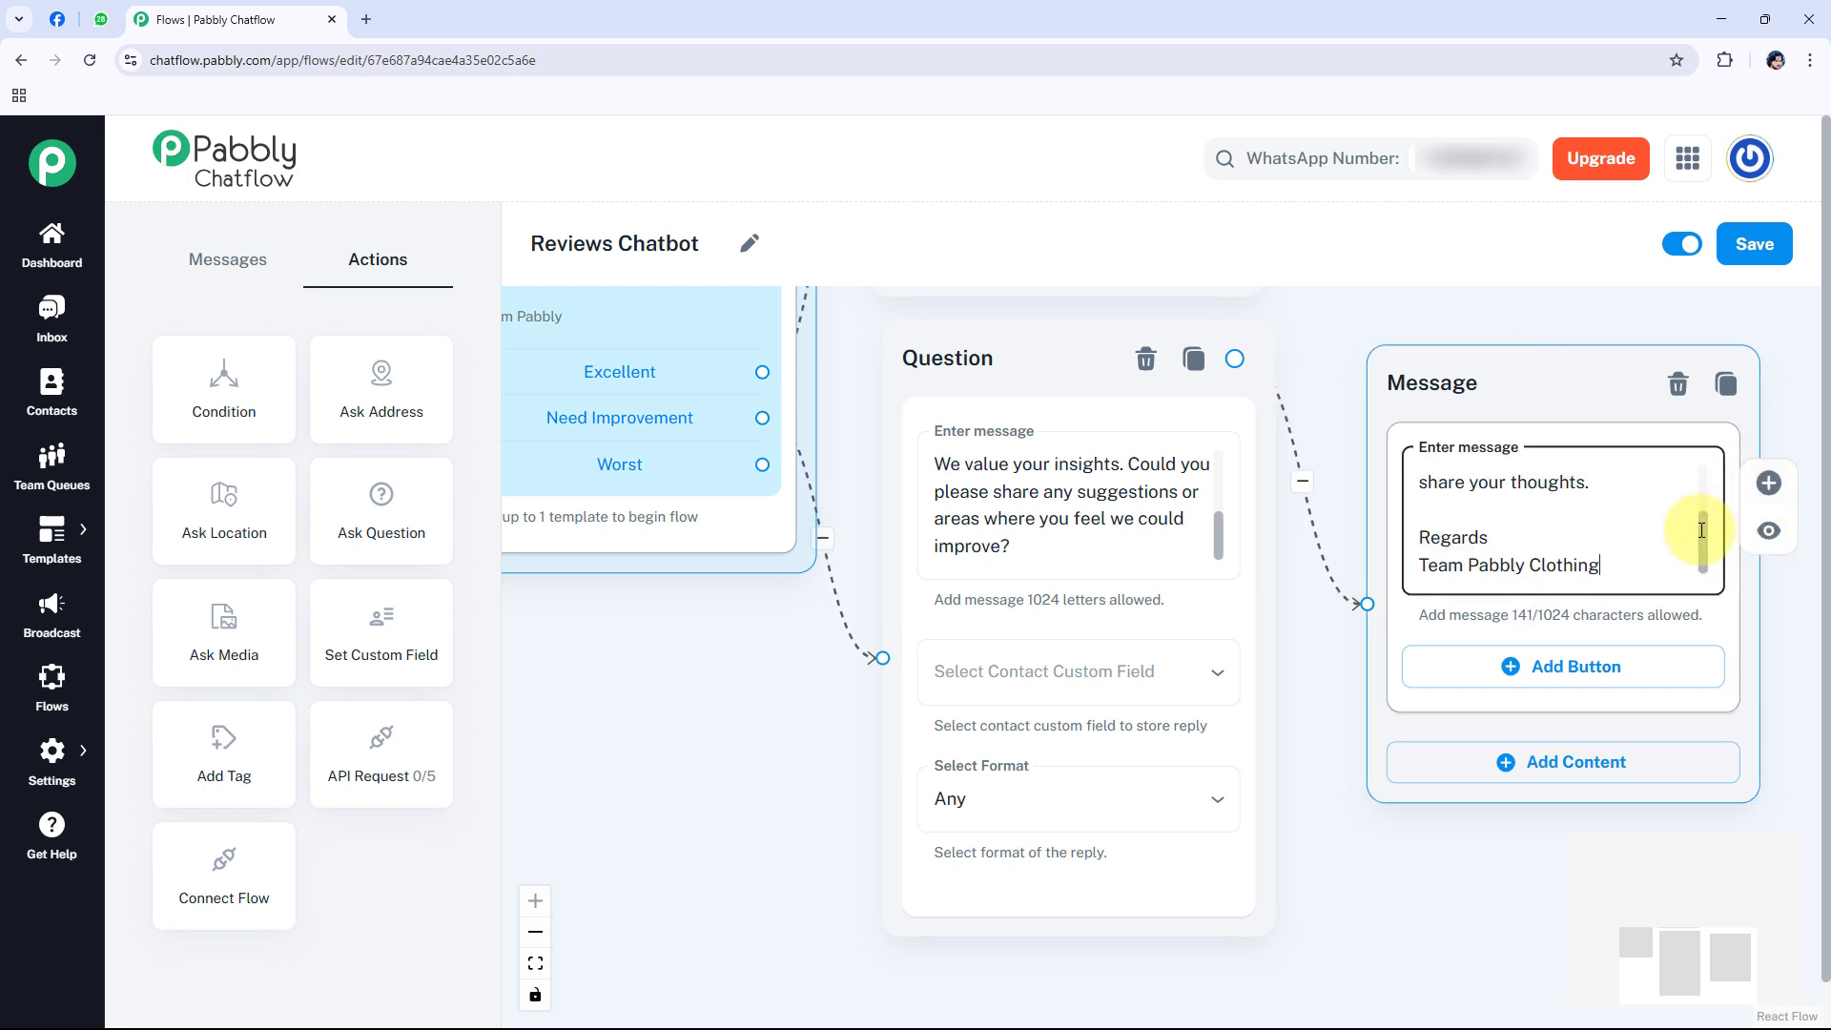
drag(1702, 530, 1707, 462)
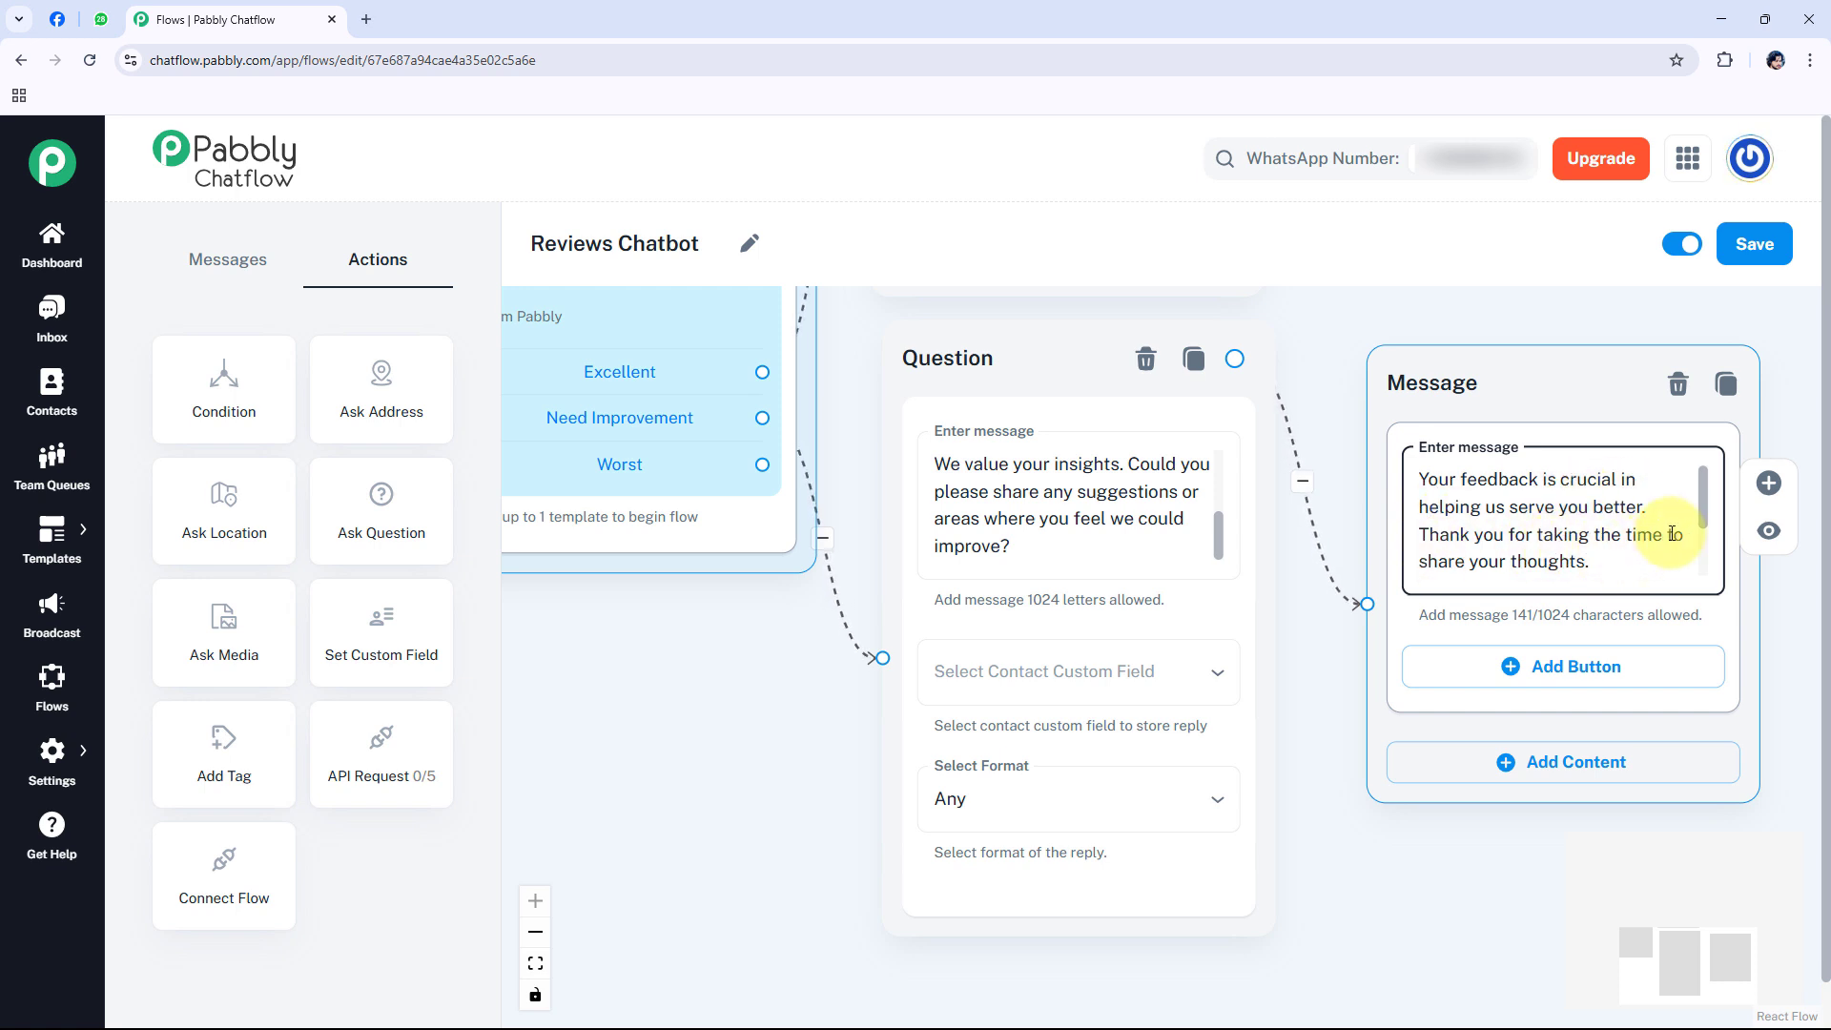
drag(1703, 486, 1705, 558)
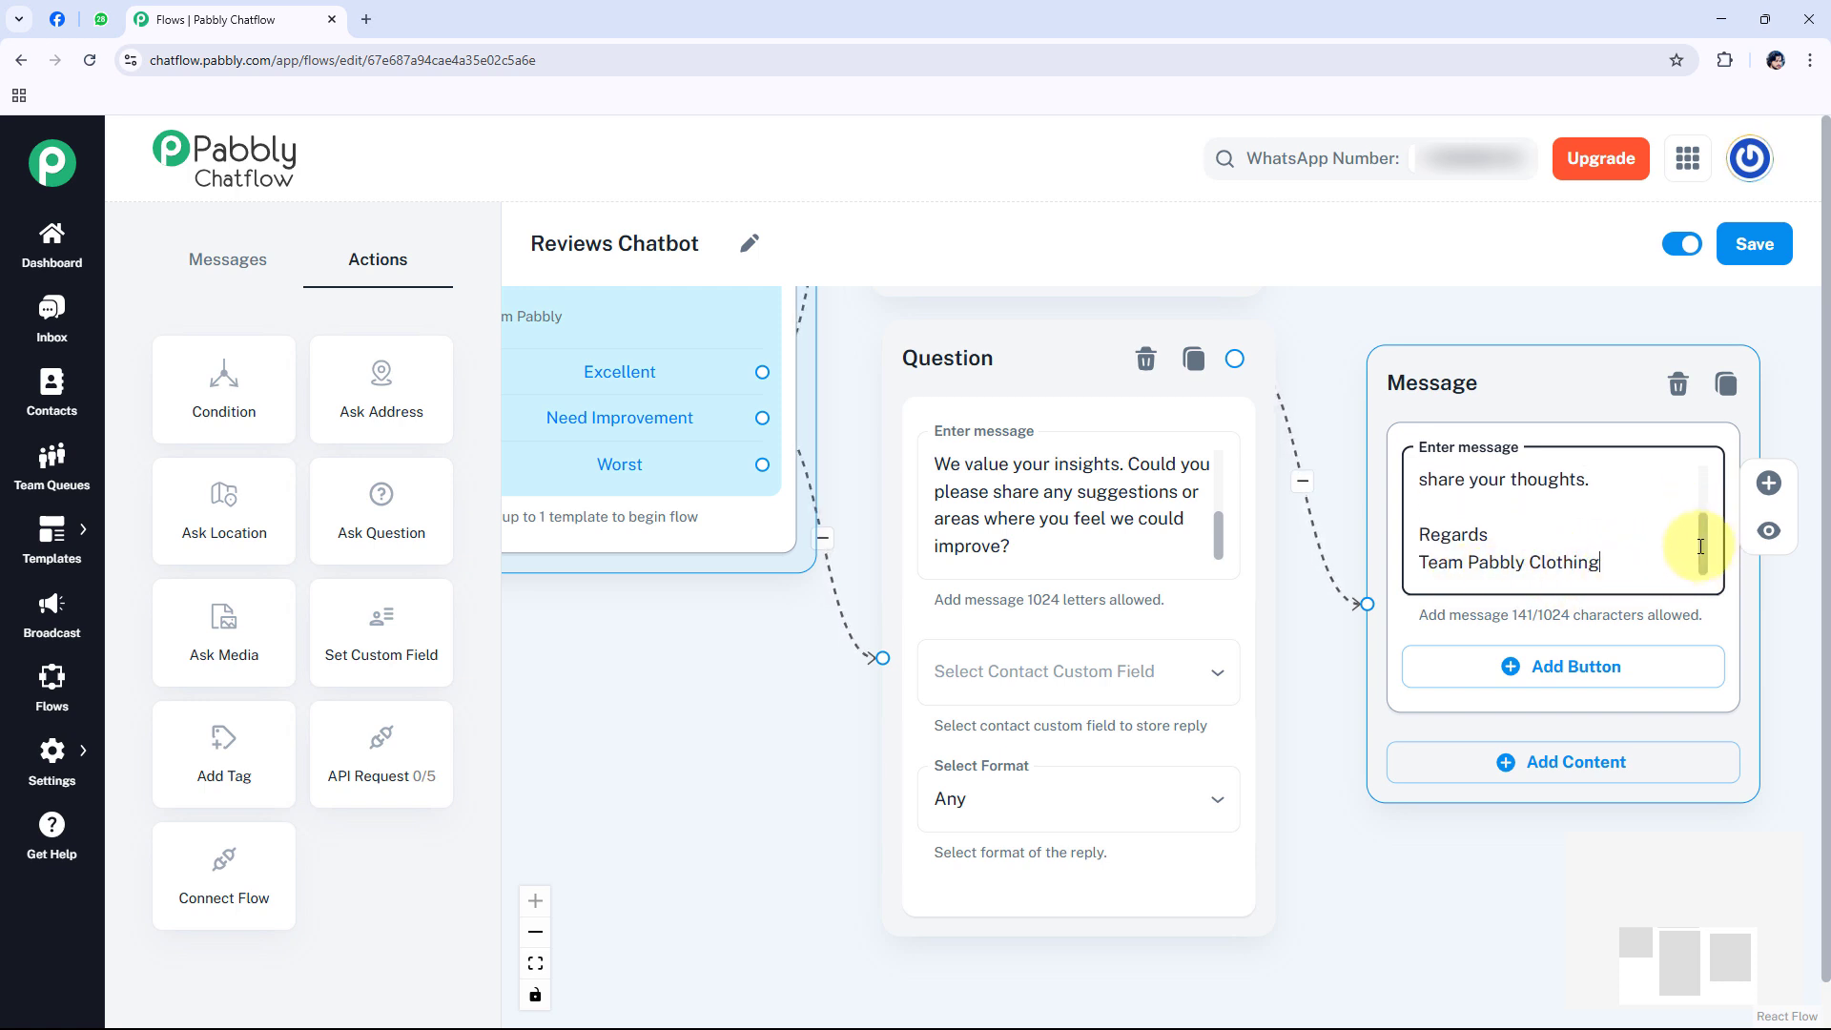
drag(1702, 541, 1703, 471)
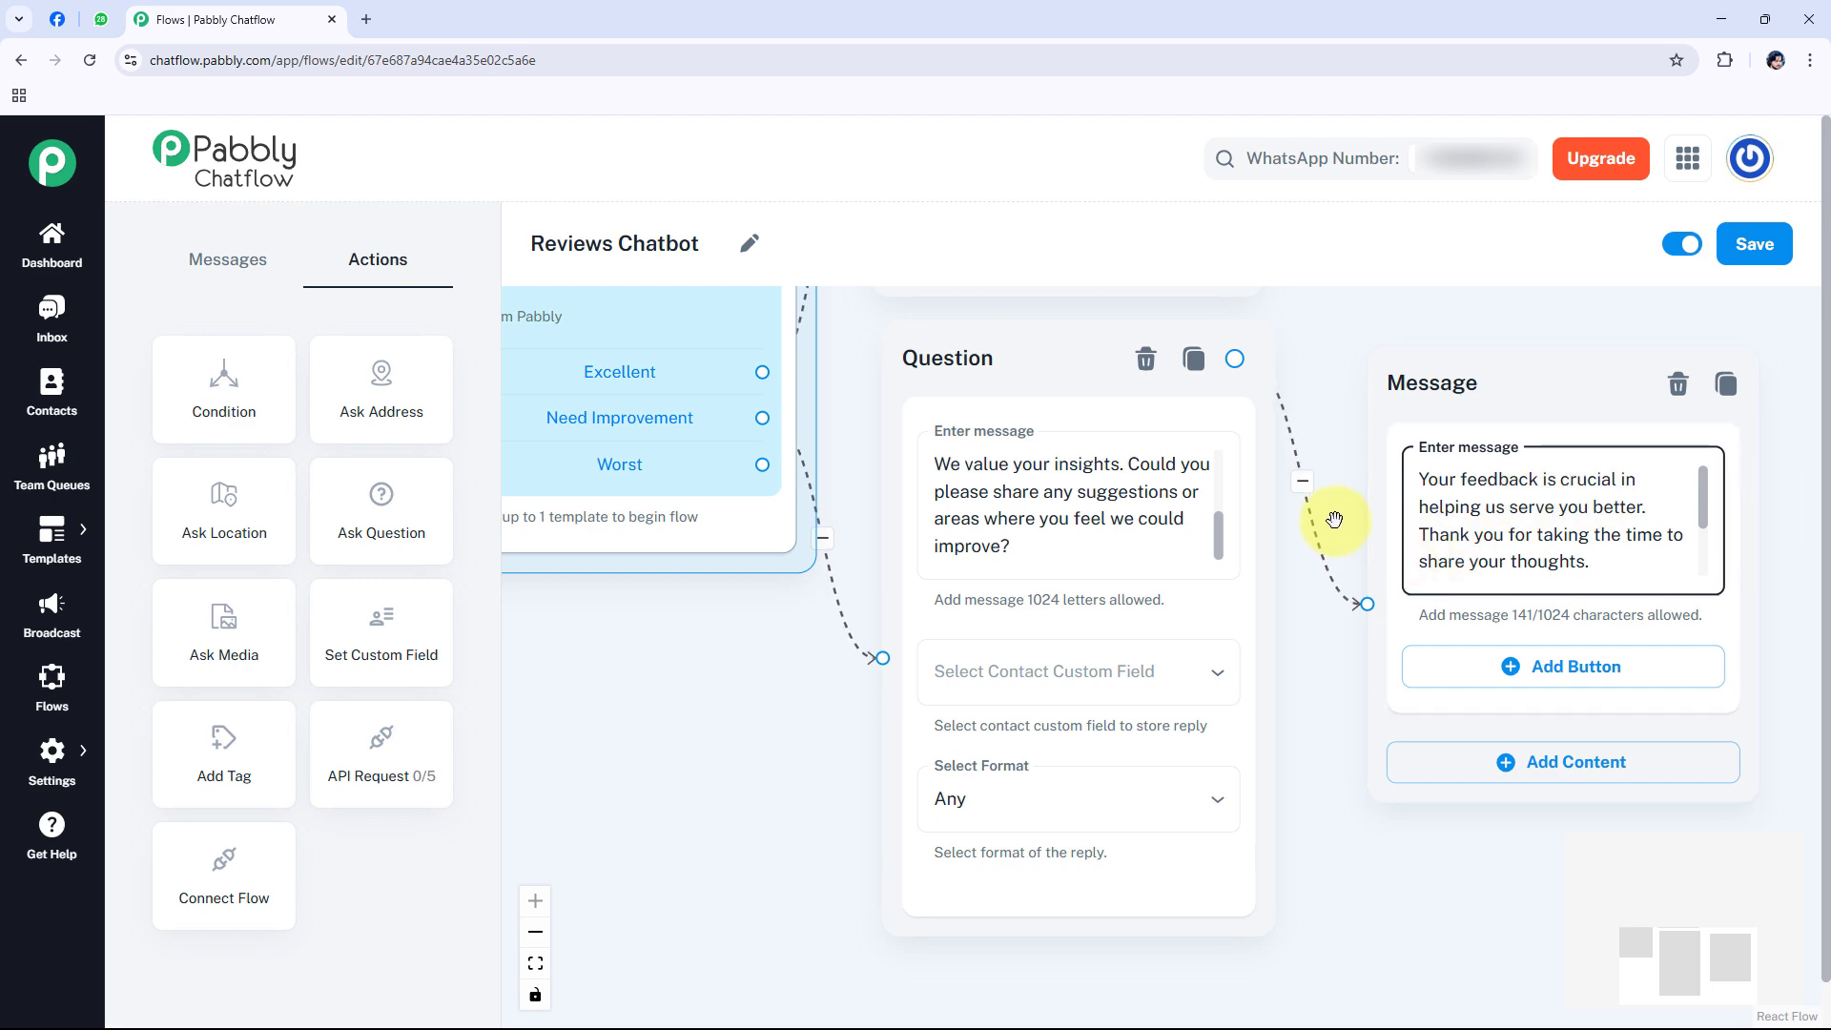
Step: Rearrange the Question block and its follow-up message in one row after the Excellent reply's thank-you message
drag(1341, 434, 1274, 506)
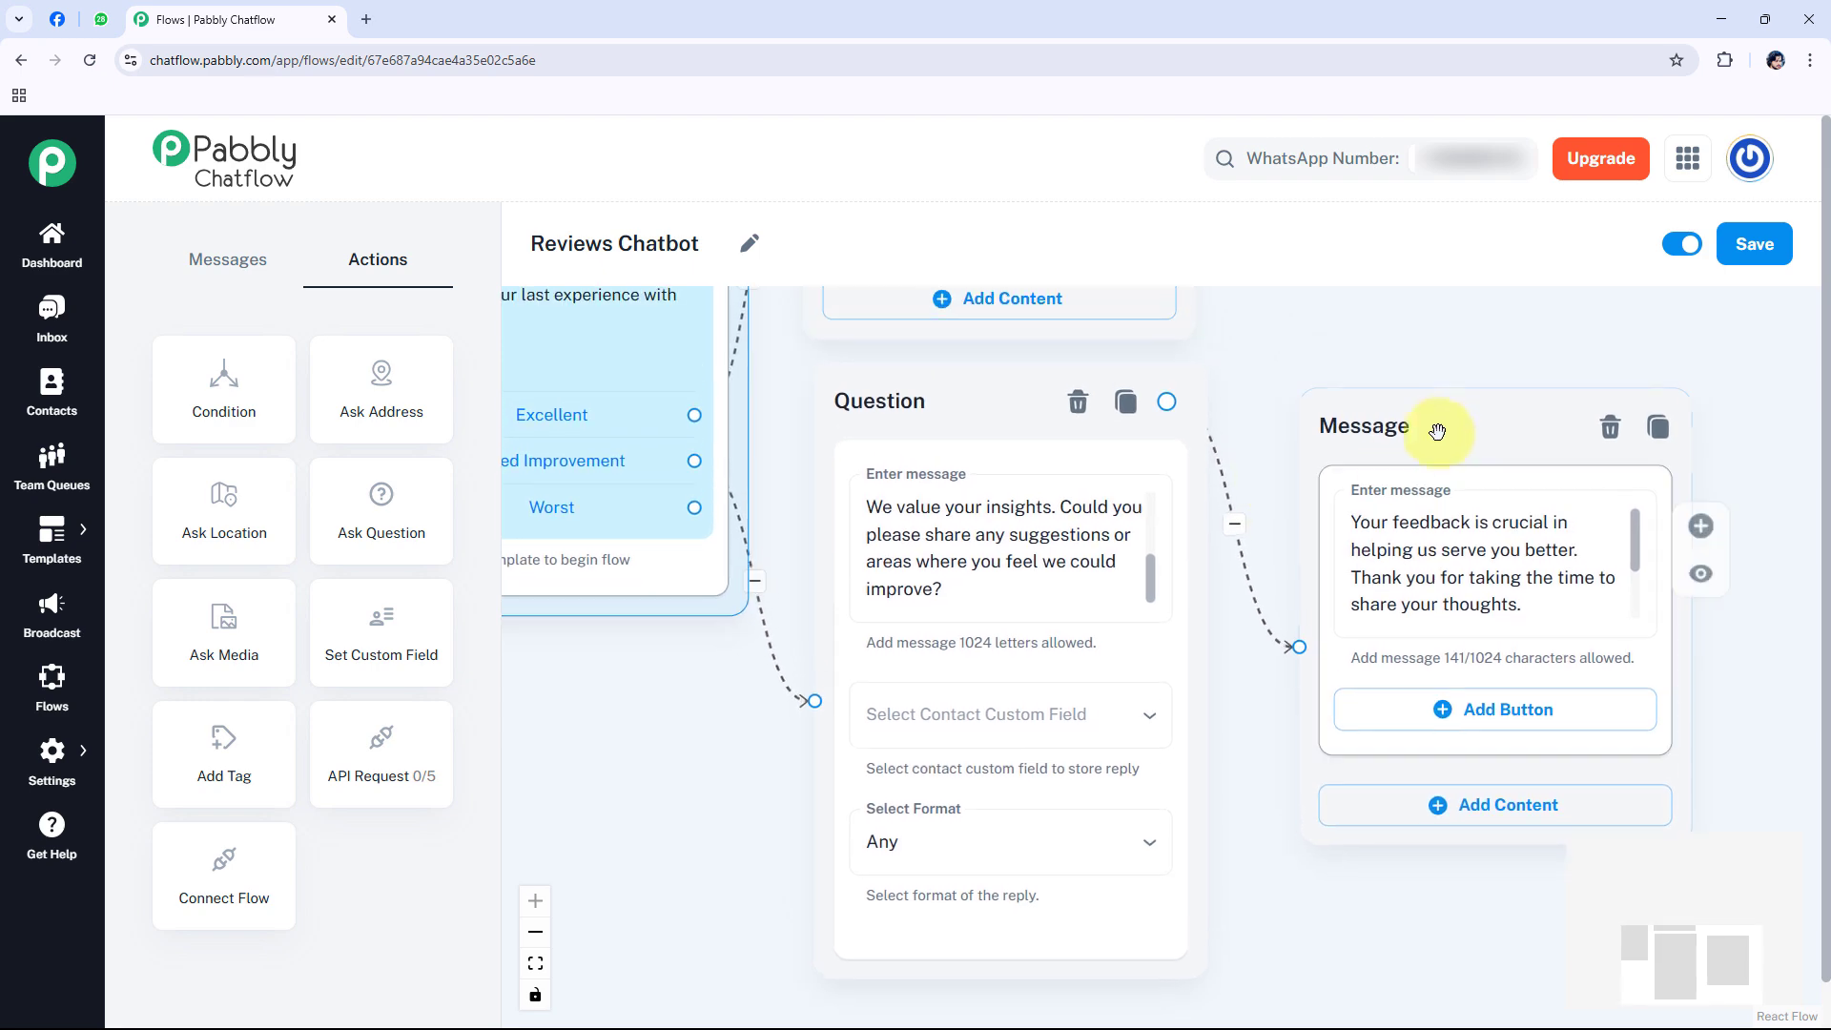
drag(1288, 392, 1262, 740)
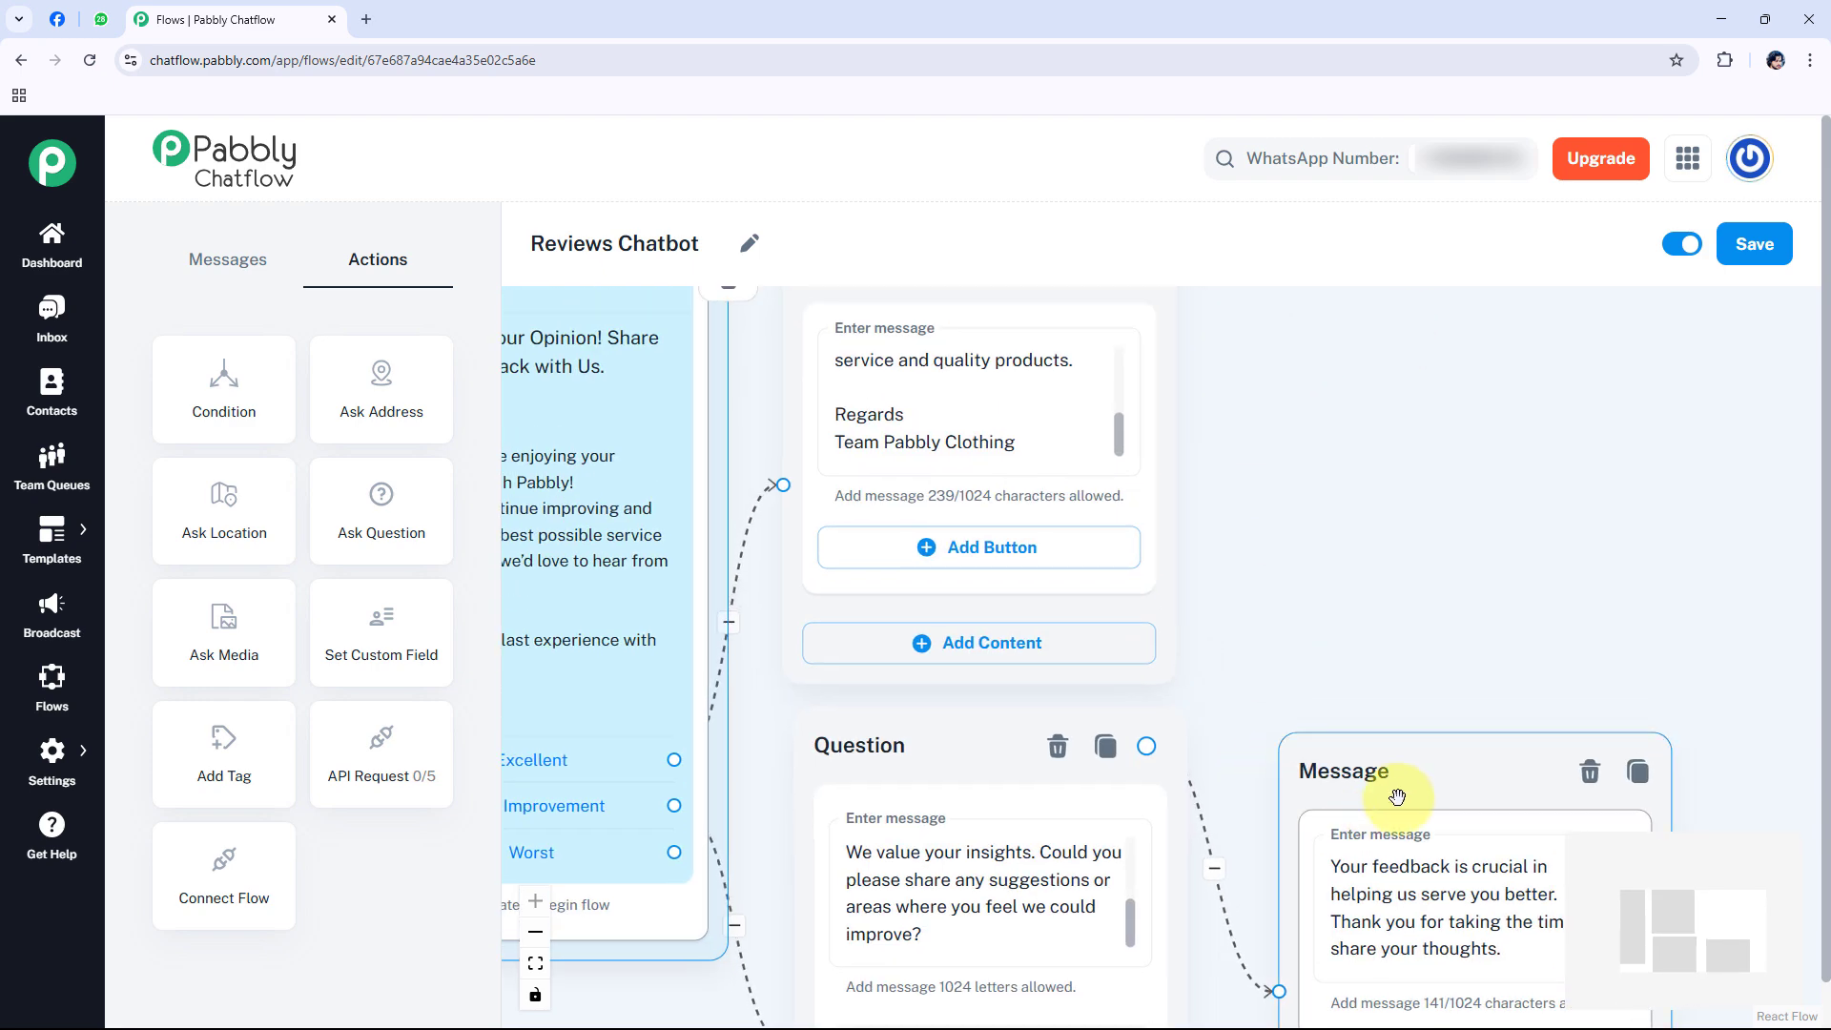
drag(992, 726, 1413, 506)
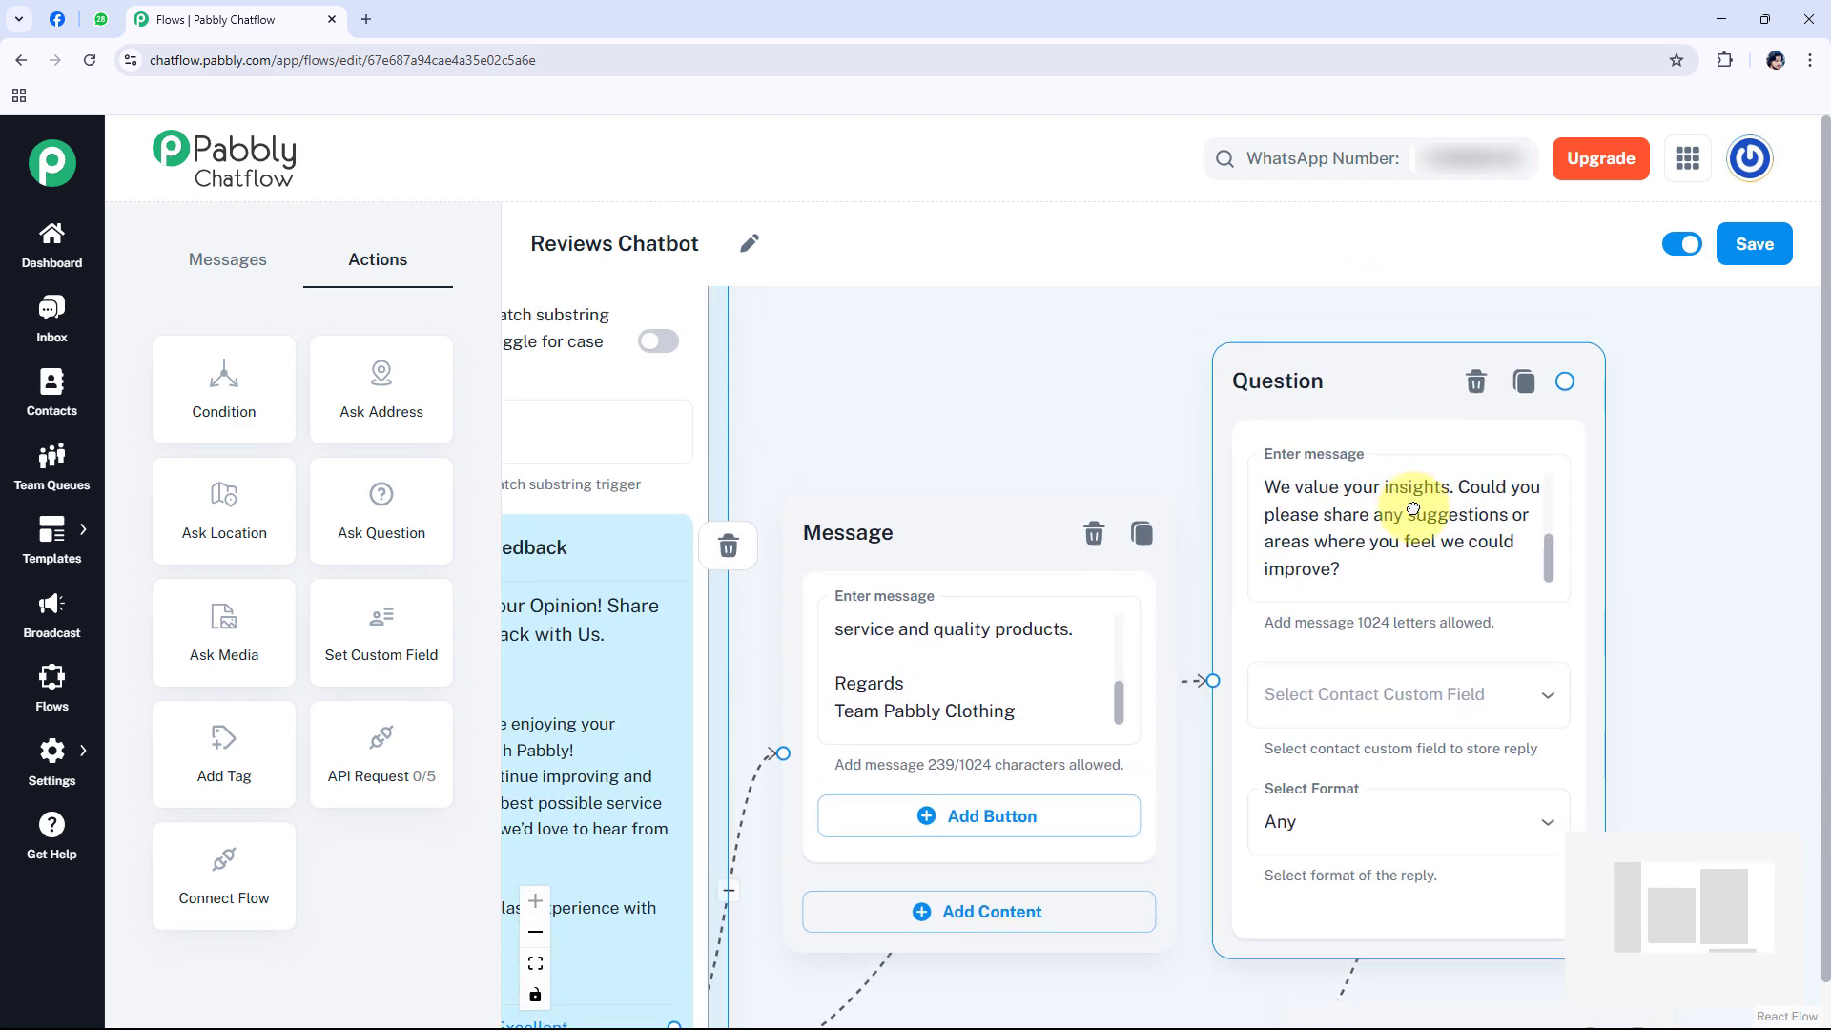
drag(1697, 539, 1234, 363)
drag(1056, 863, 1434, 368)
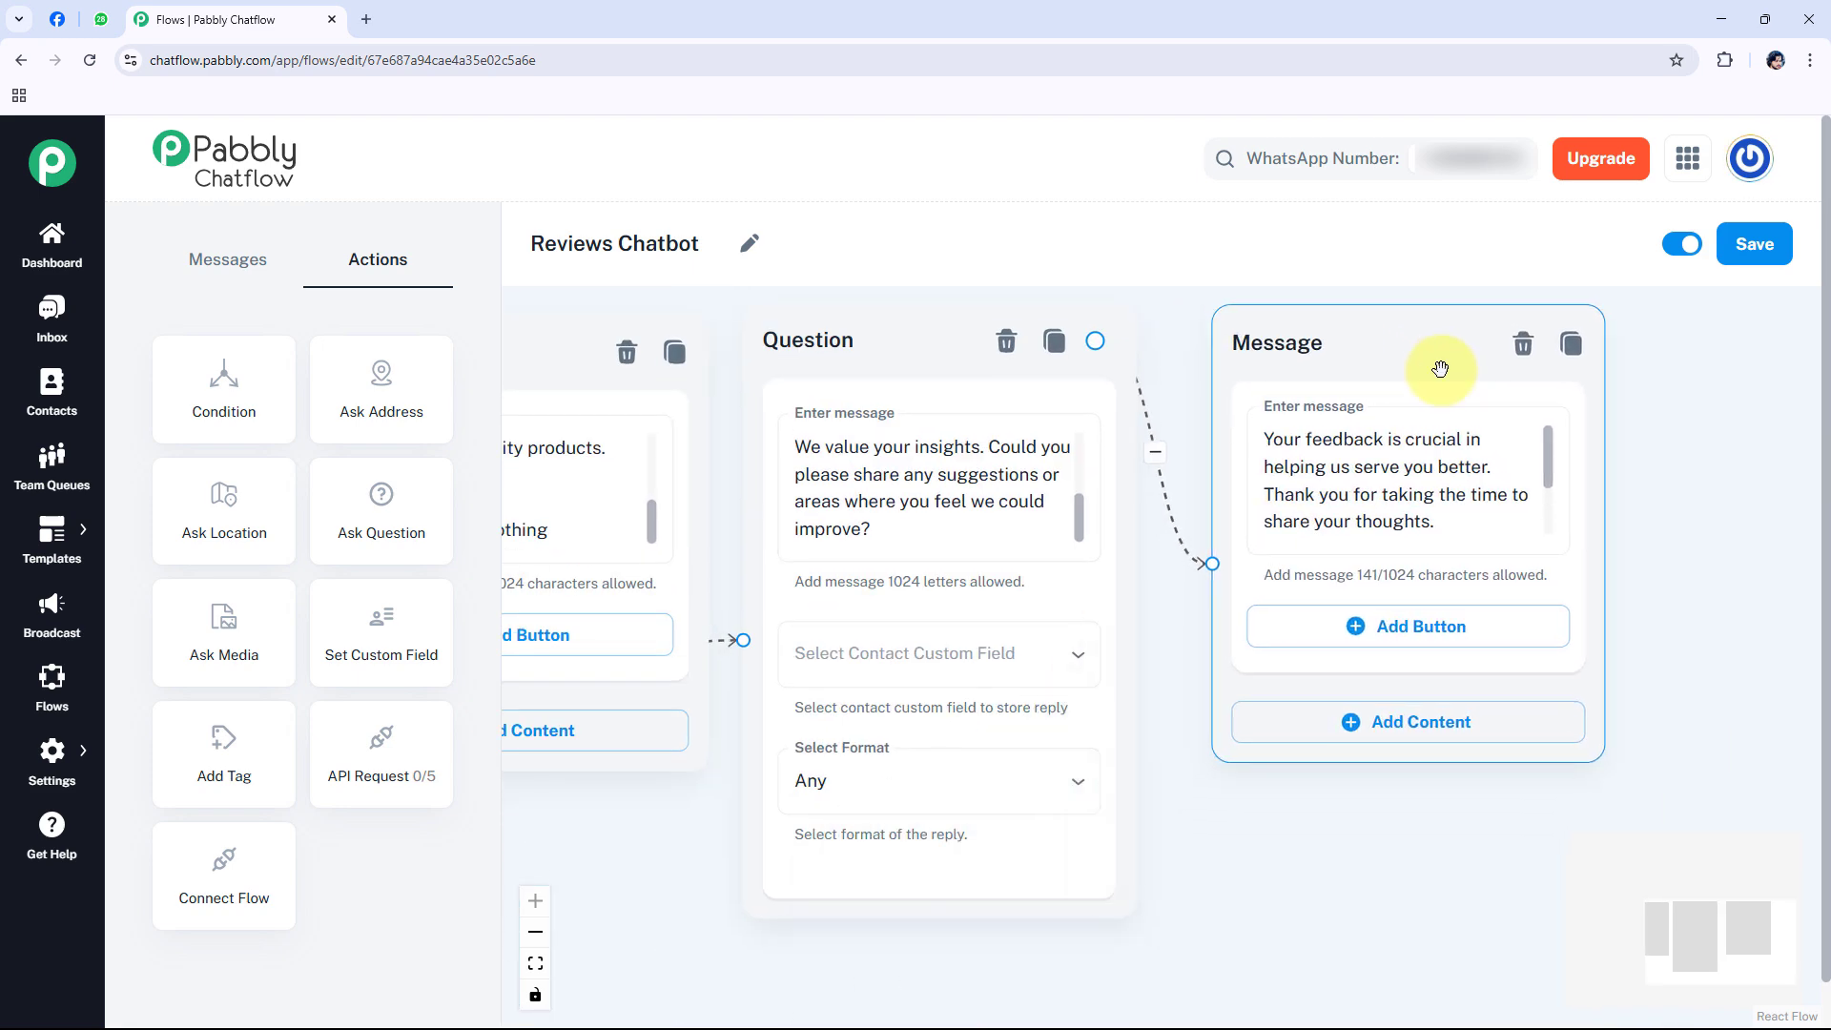
Step: Examine the whole flow, checking where the Excellent and Need Improvement replies lead and the texts of their blocks
drag(830, 826, 1066, 867)
scroll(1042, 835, down, 4)
drag(1094, 457, 1087, 382)
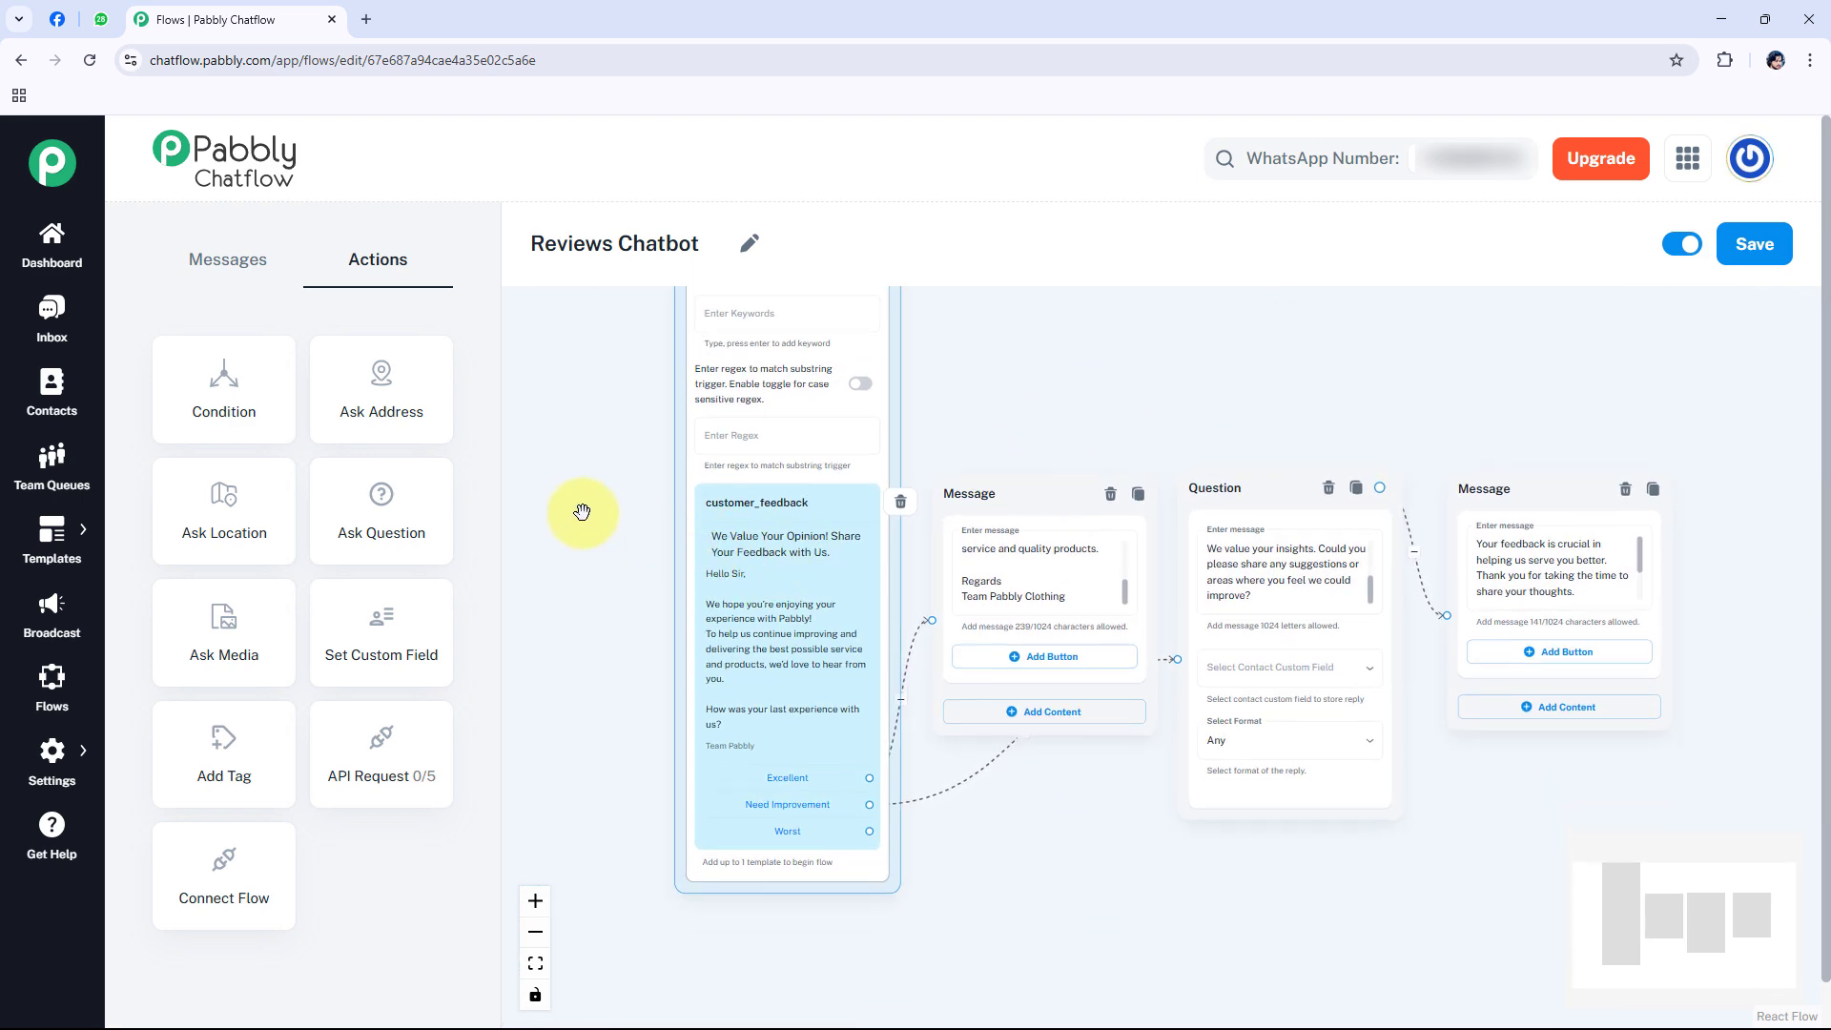
drag(578, 510, 553, 485)
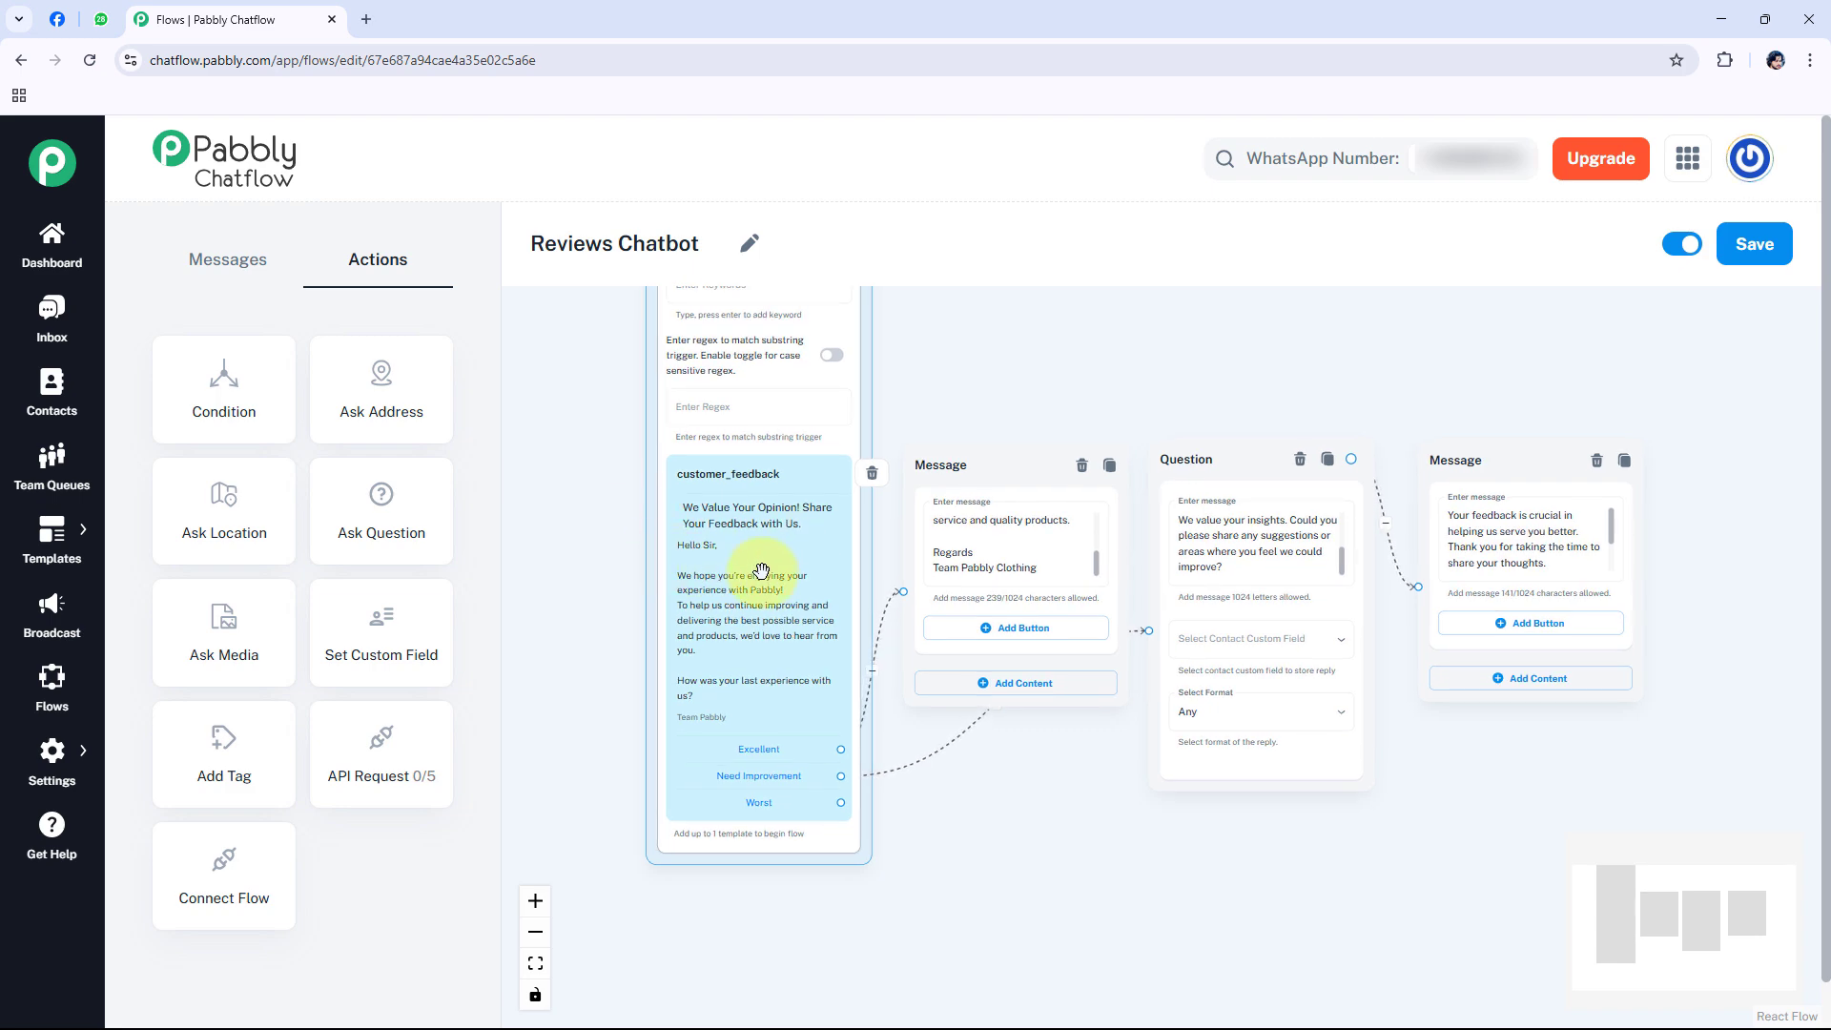
drag(621, 715, 564, 618)
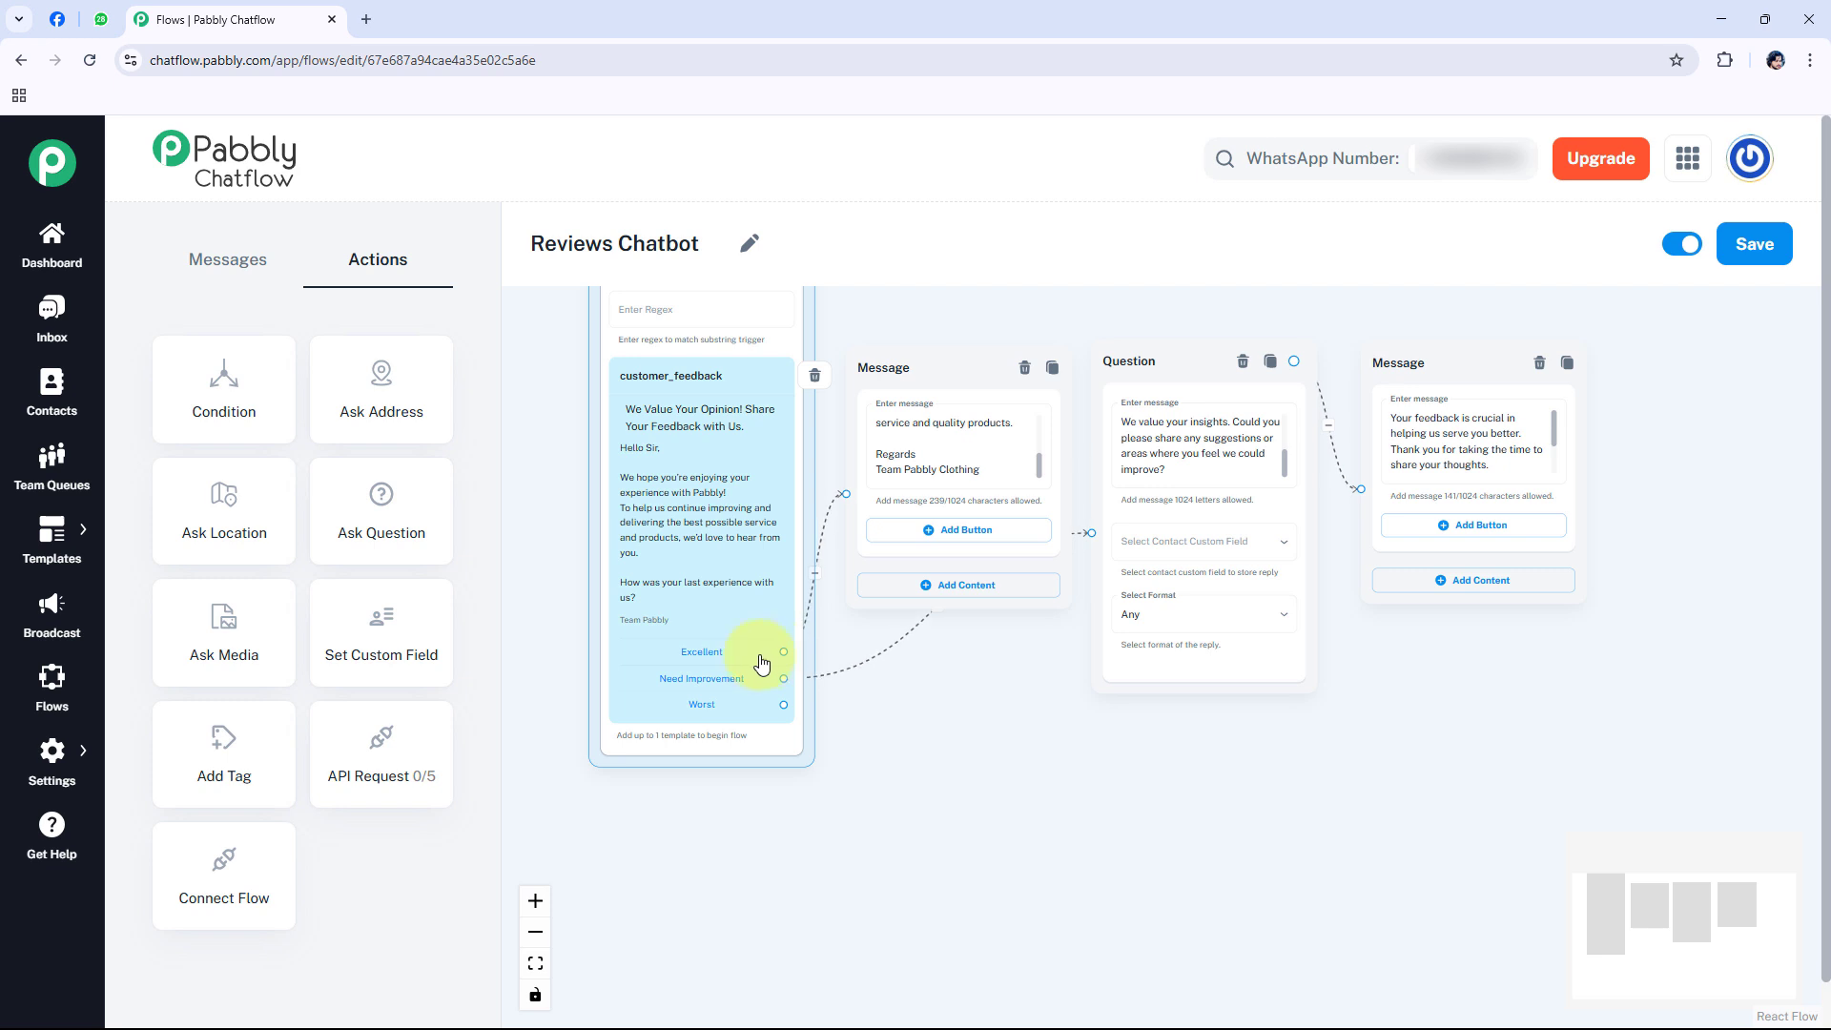
click(943, 440)
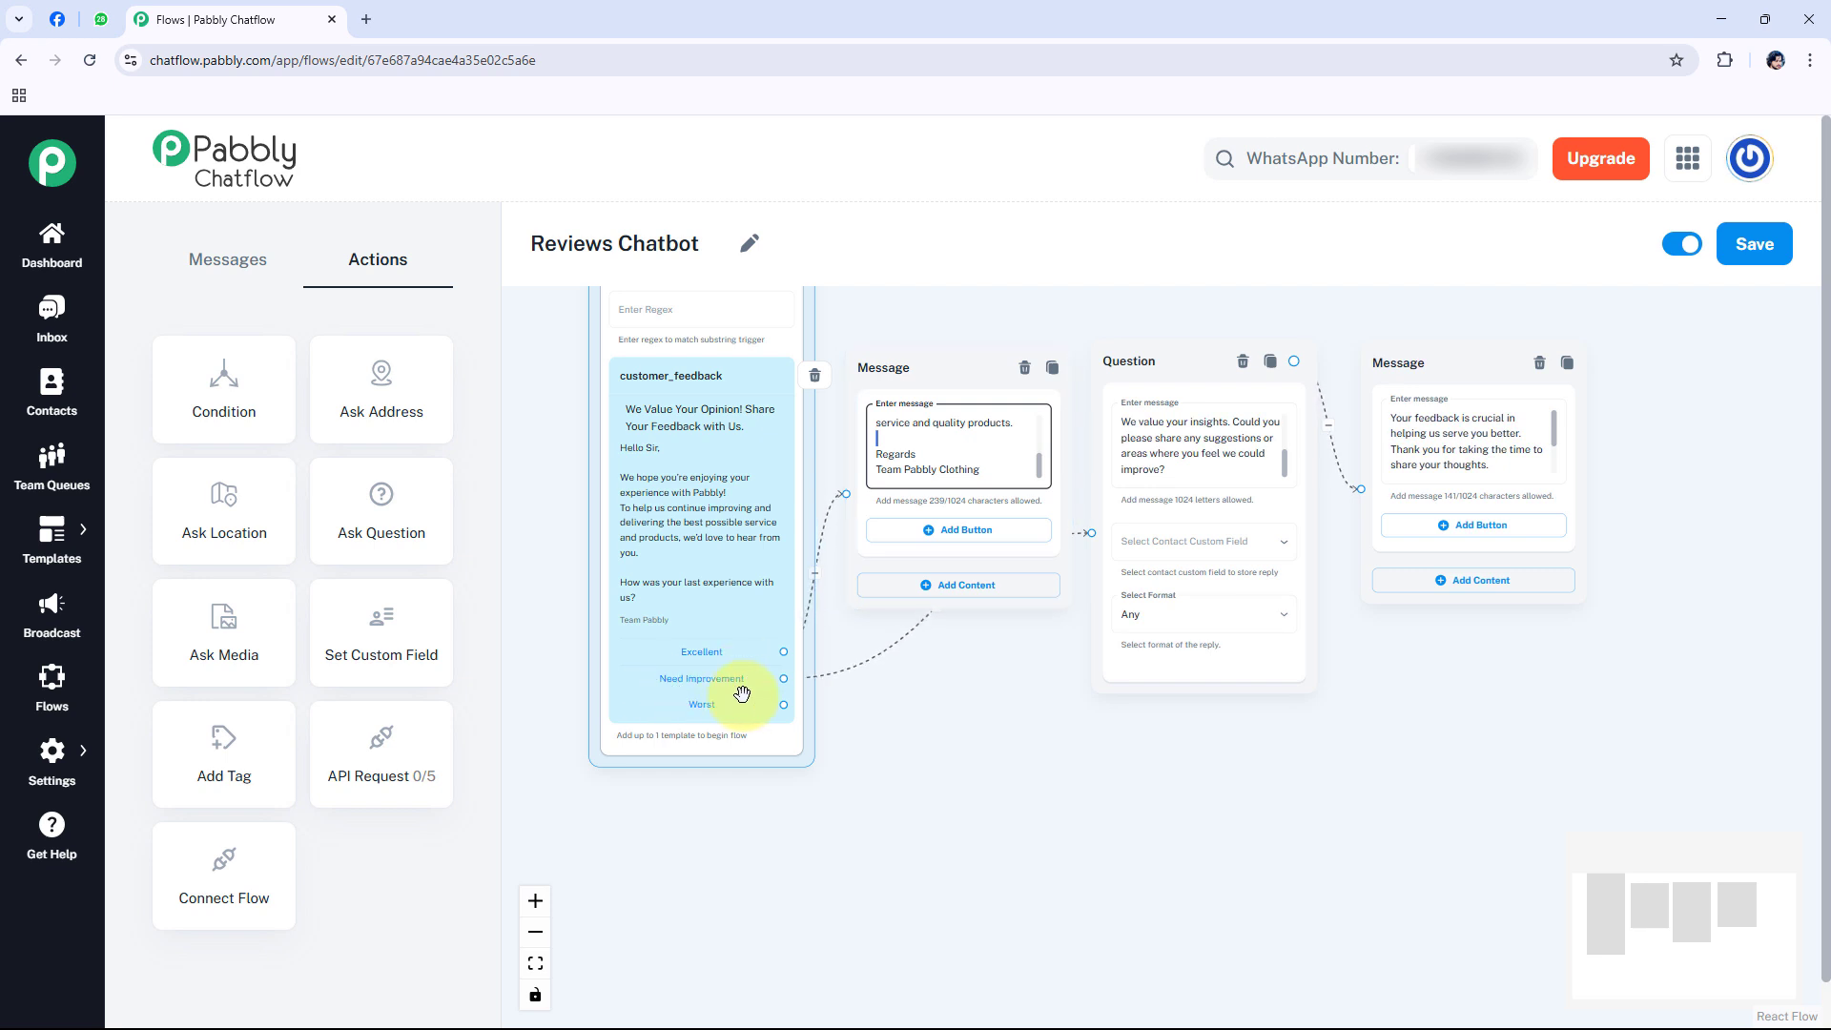
double_click(1194, 439)
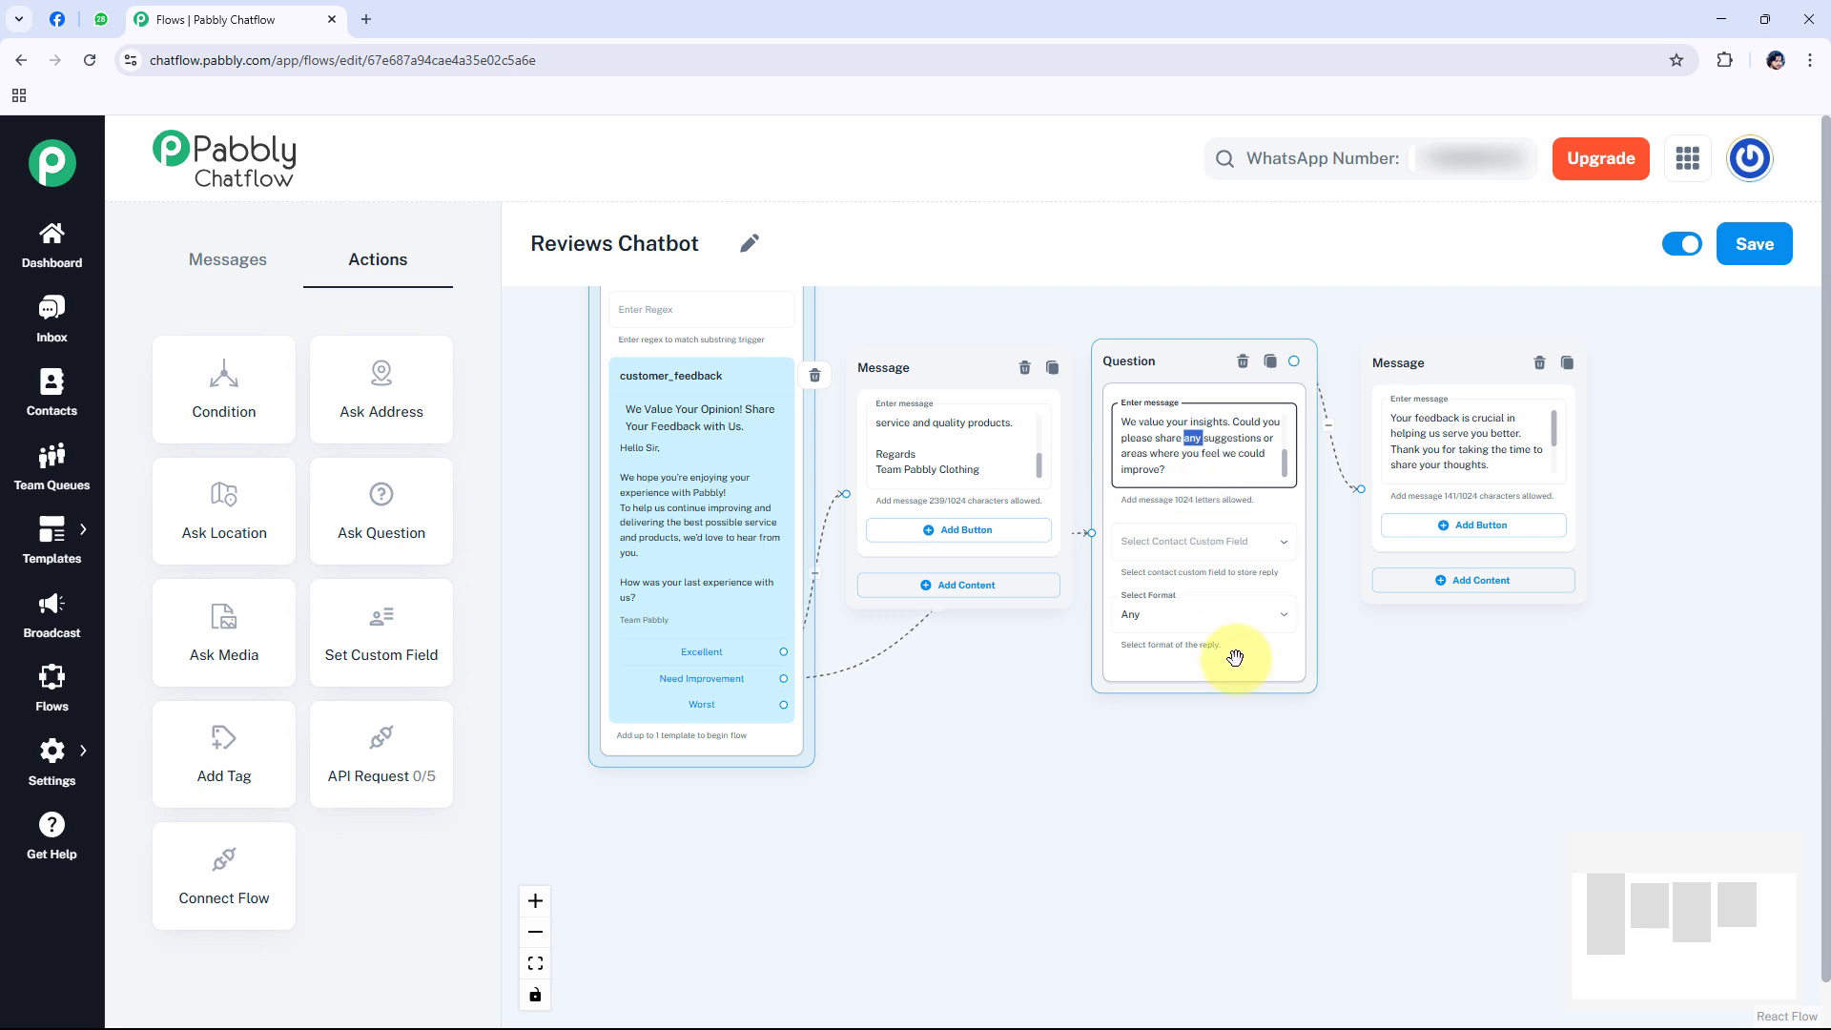
click(1221, 744)
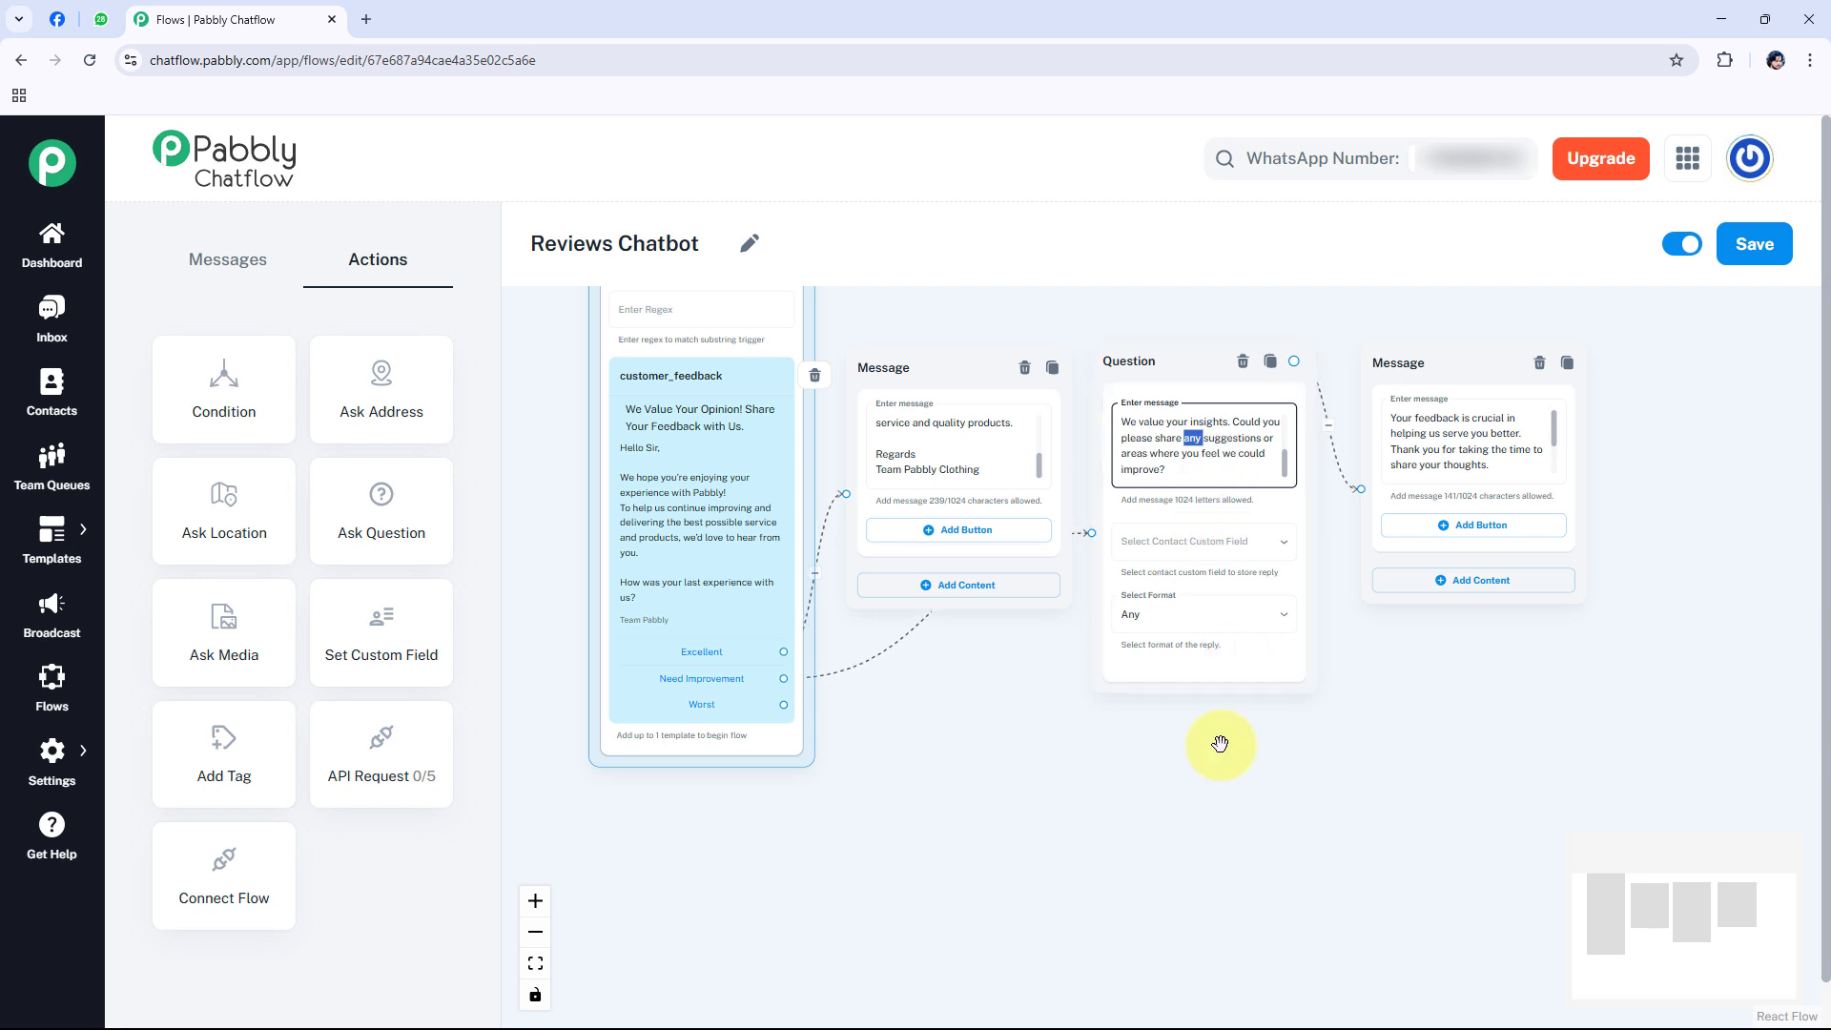
Step: Space out the Need Improvement branch, moving its Question block and follow-up message farther away from the Excellent thank-you message
triple_click(1478, 448)
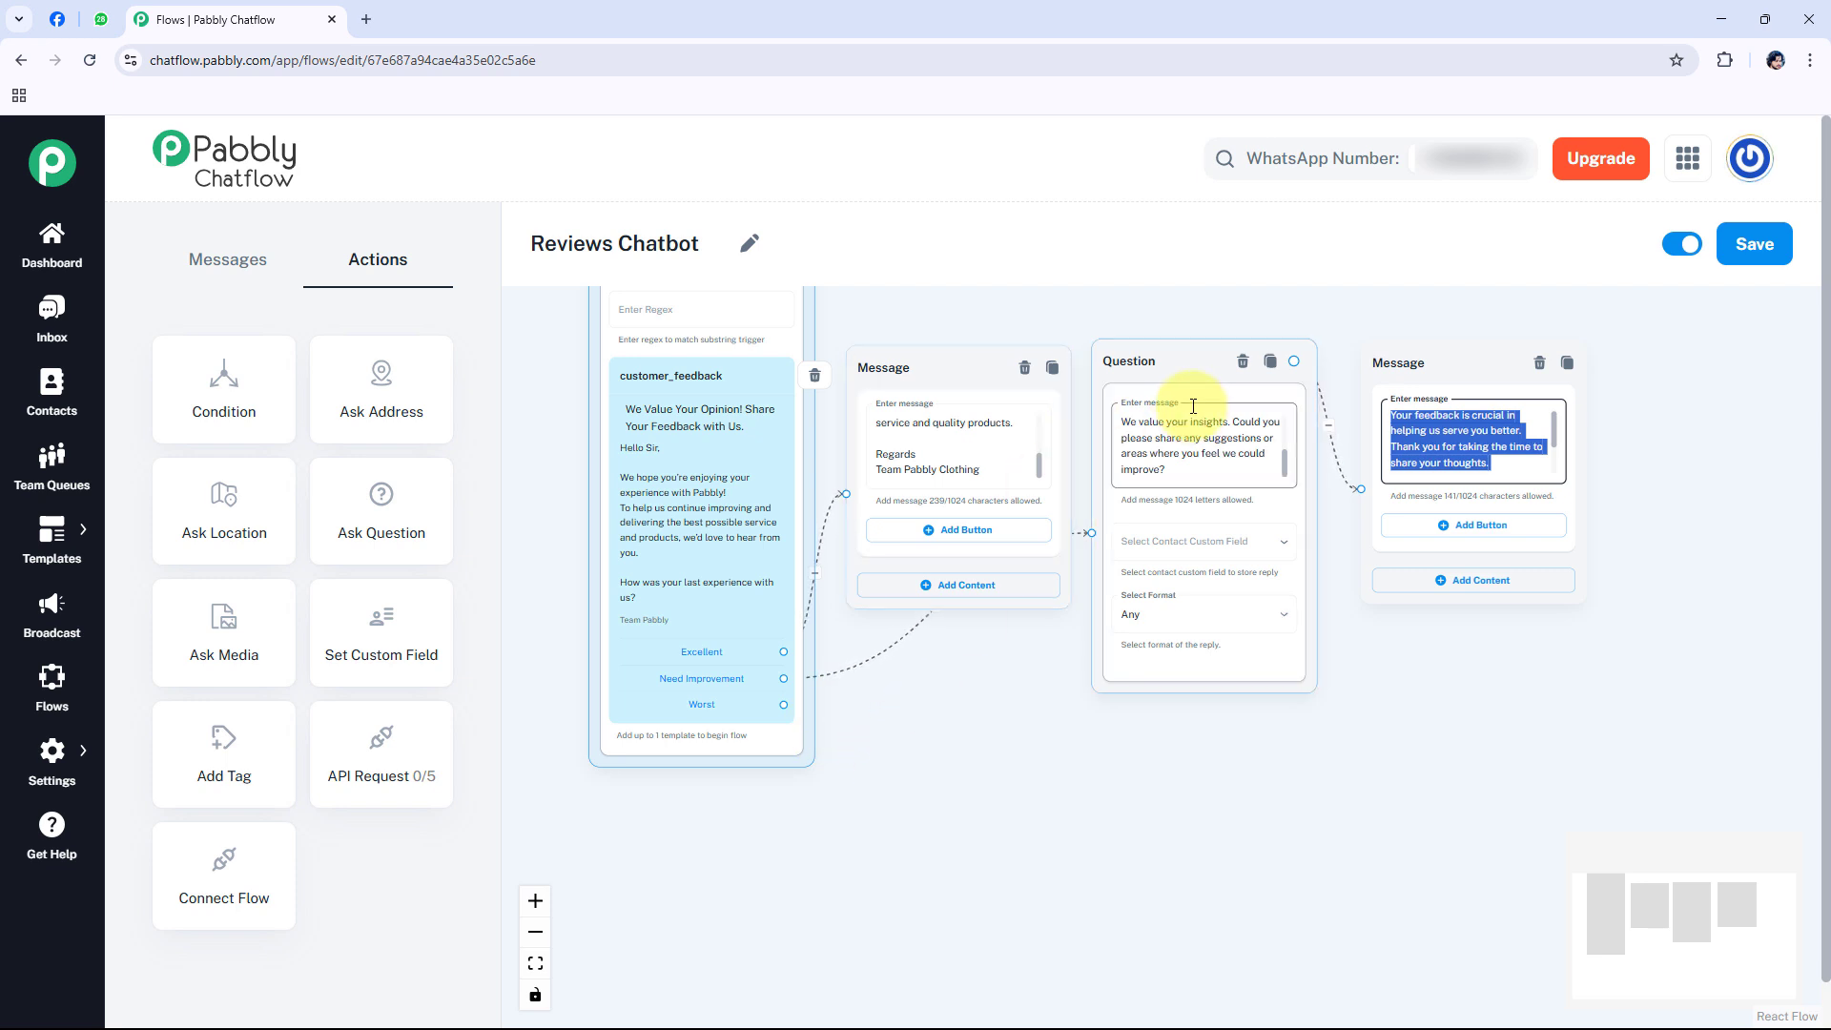
drag(1183, 371, 1201, 539)
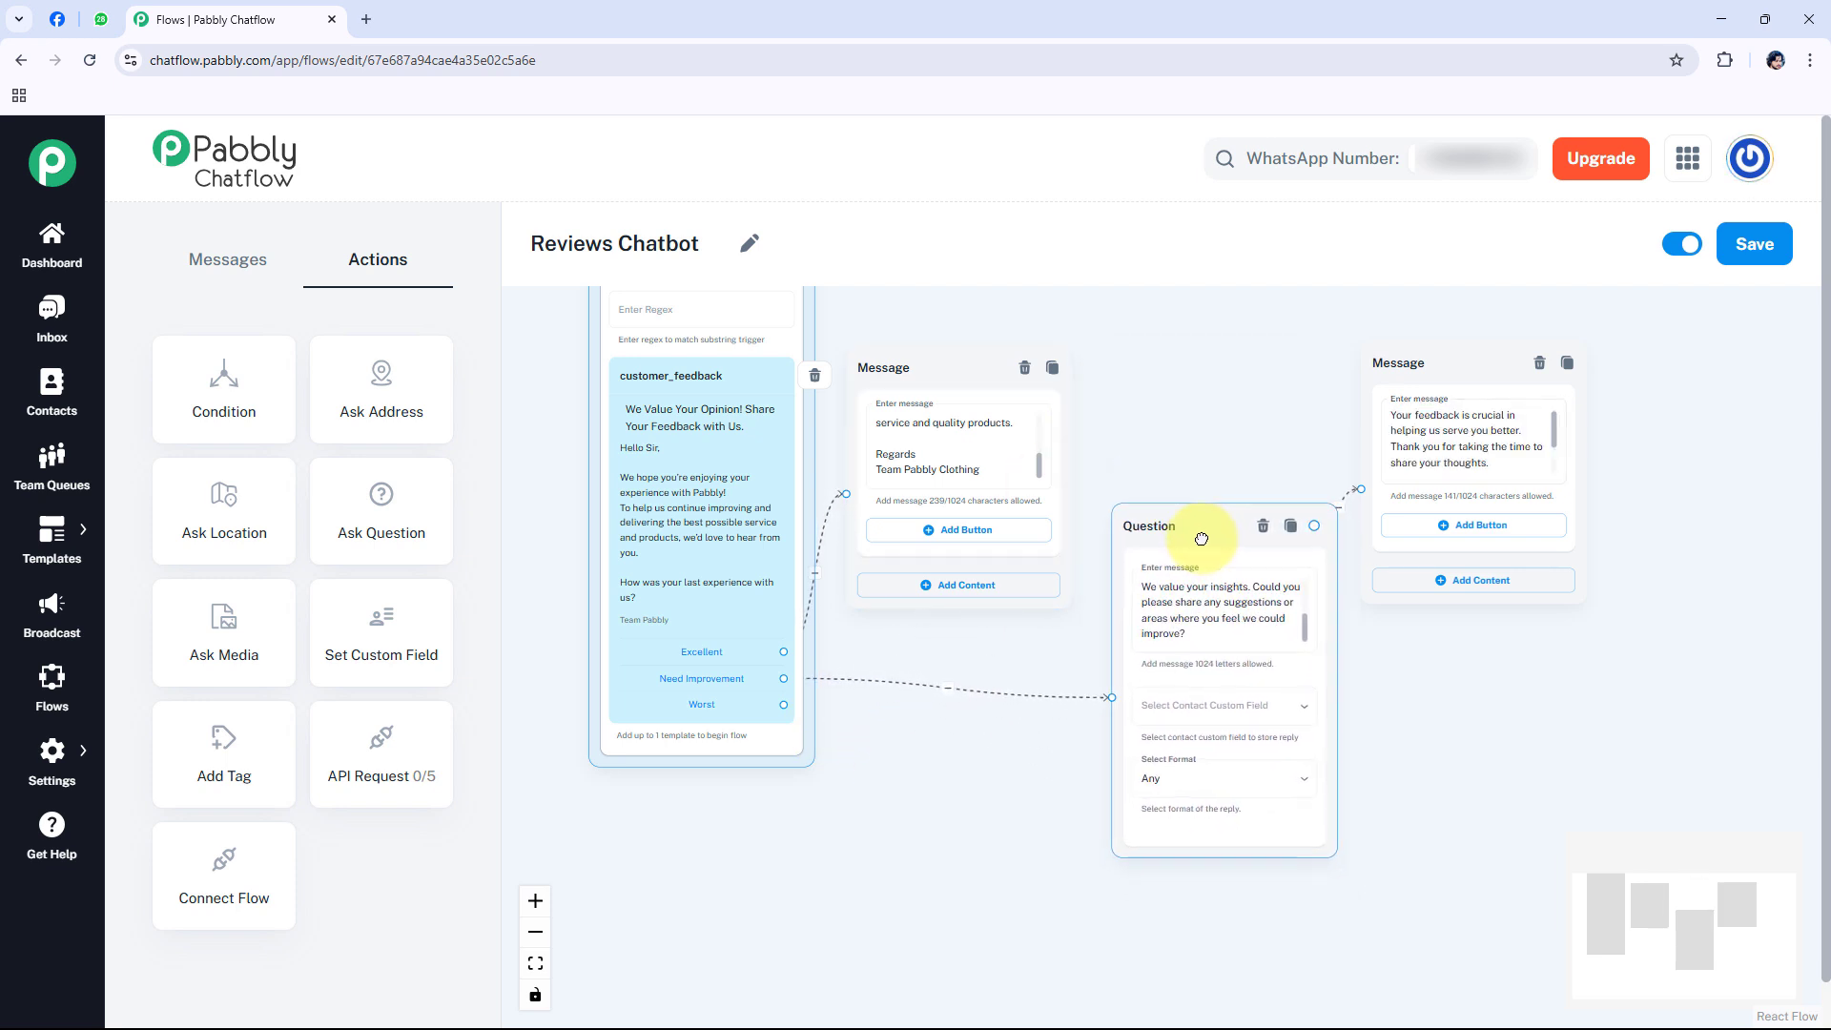
drag(1455, 368, 1640, 364)
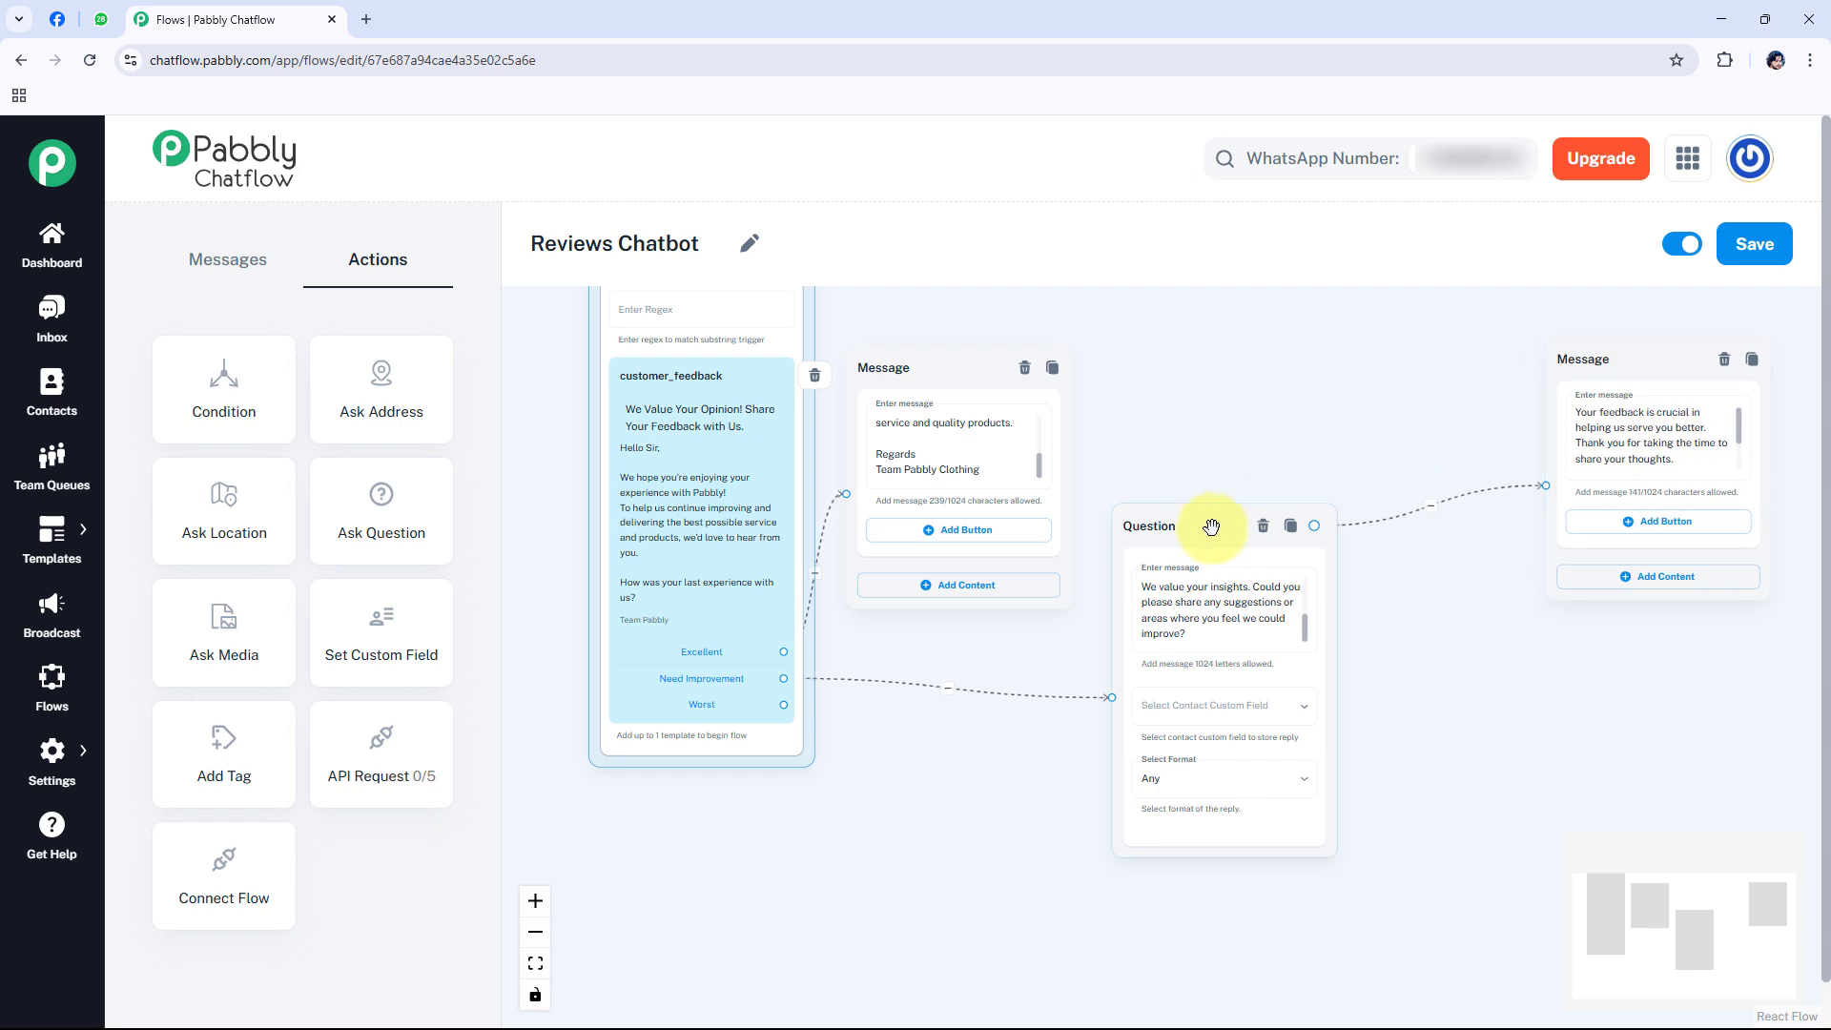
drag(1211, 526, 1246, 445)
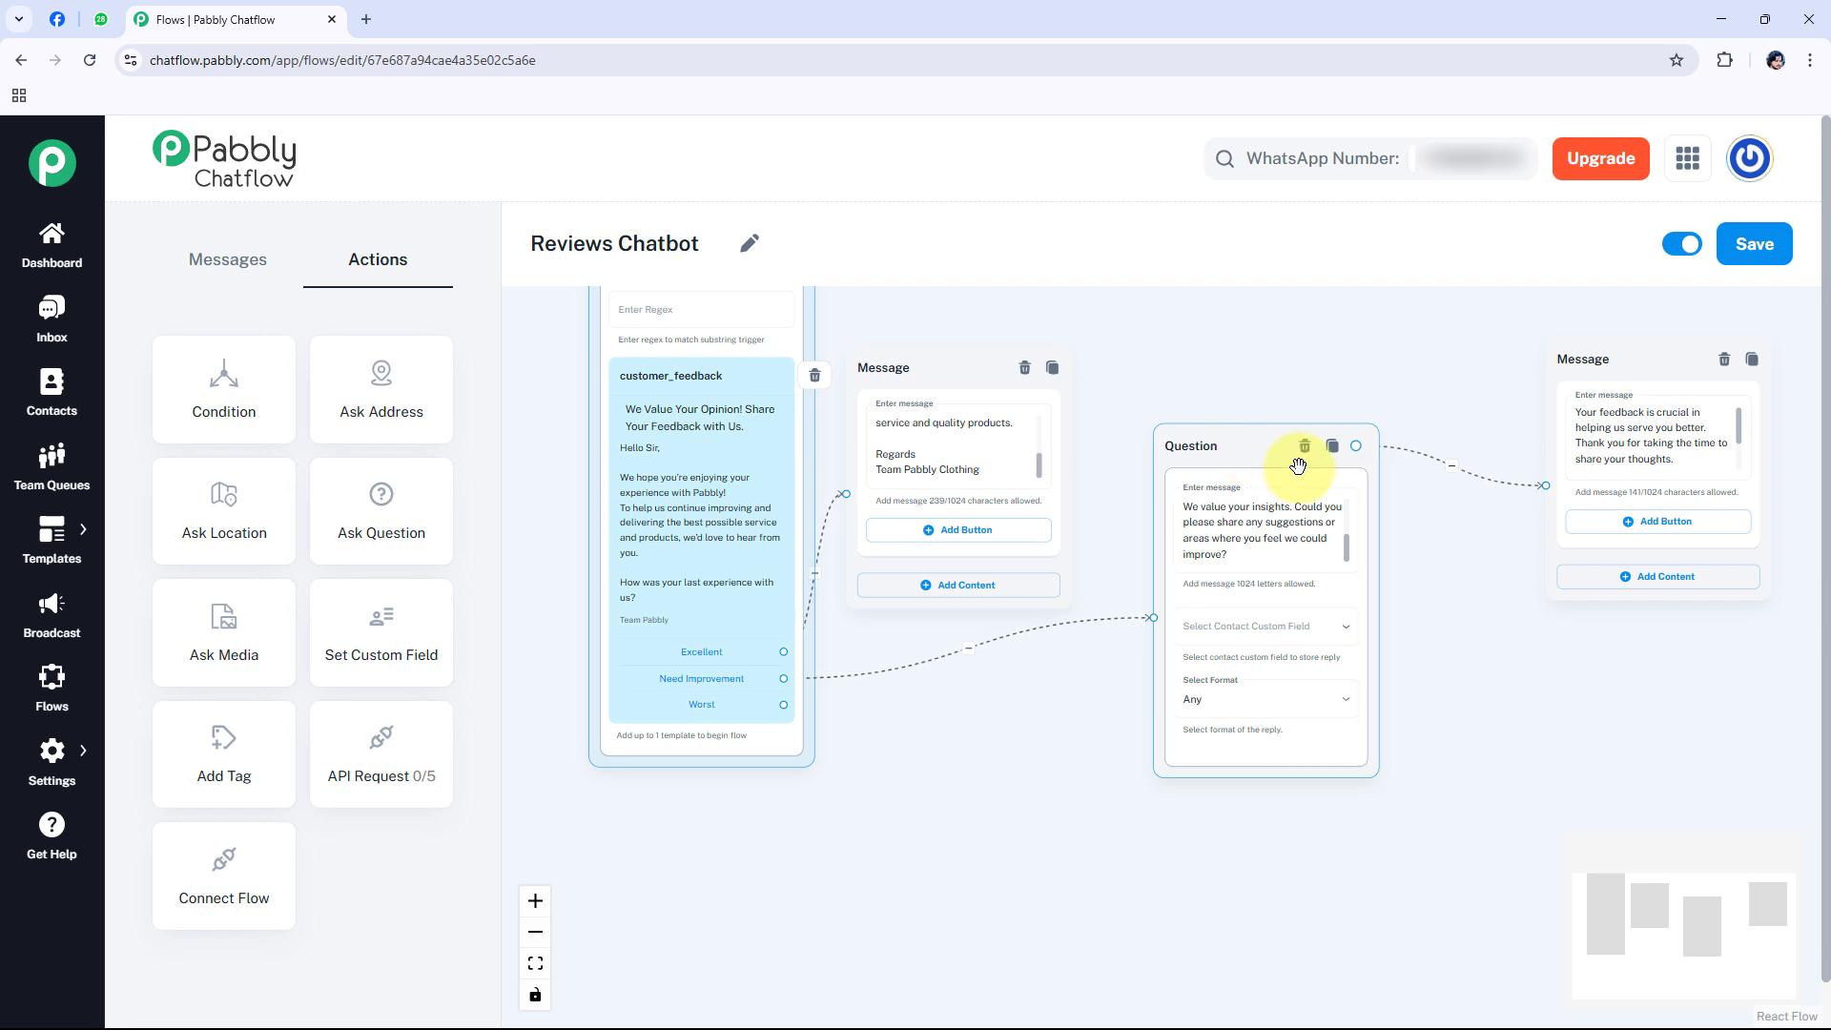
Step: Duplicate the Need Improvement Question block and place the copy below the Excellent thank-you message
click(1333, 450)
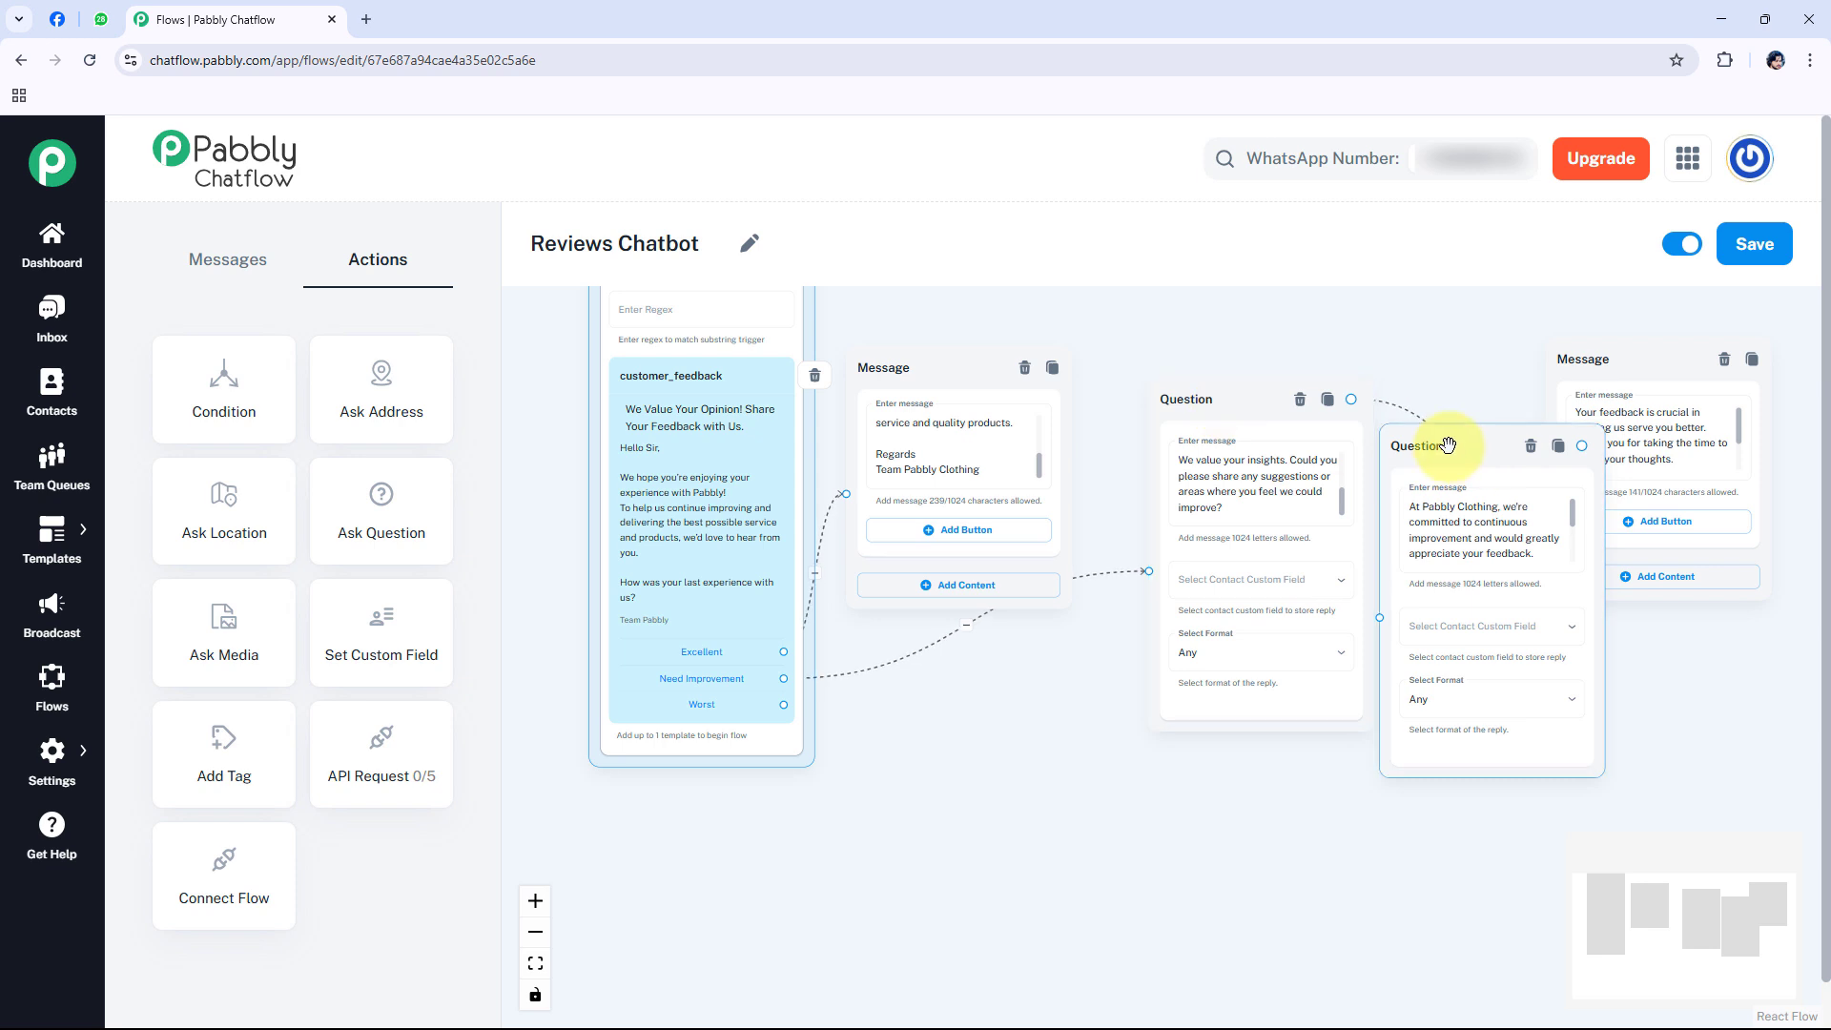
drag(1421, 445, 964, 733)
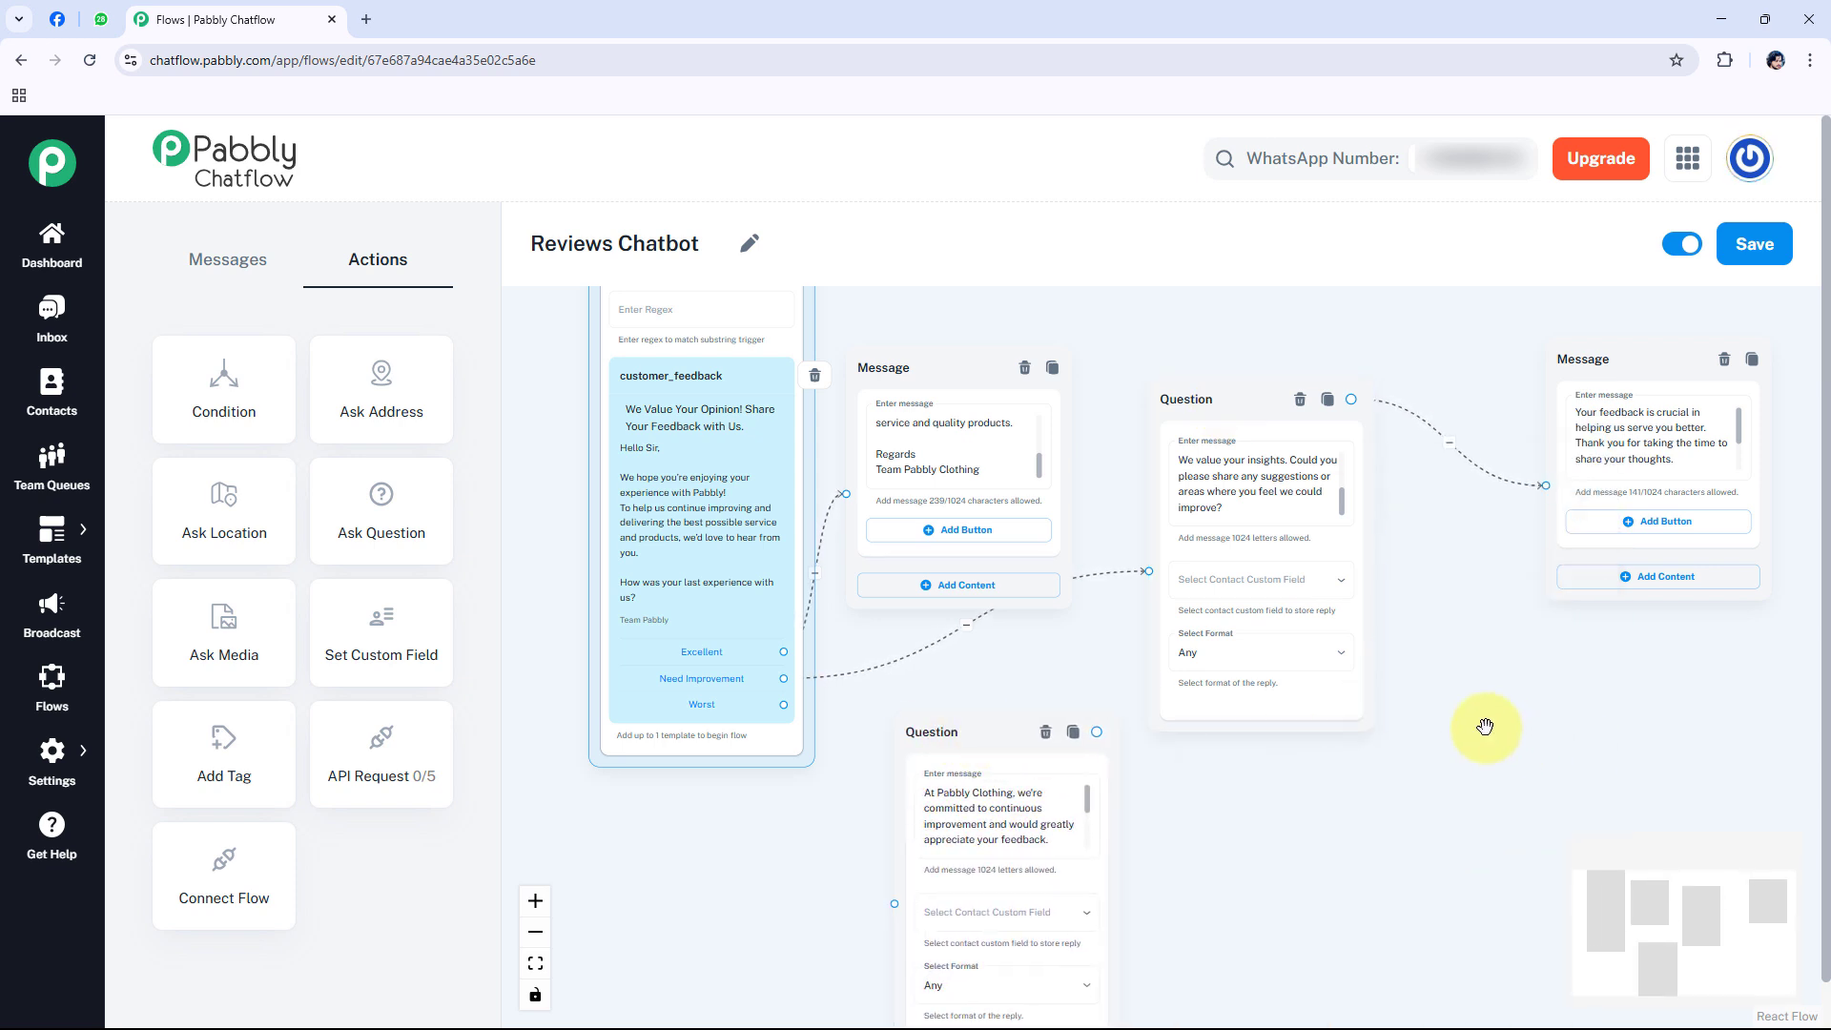
drag(1487, 727, 1478, 597)
drag(910, 609, 926, 604)
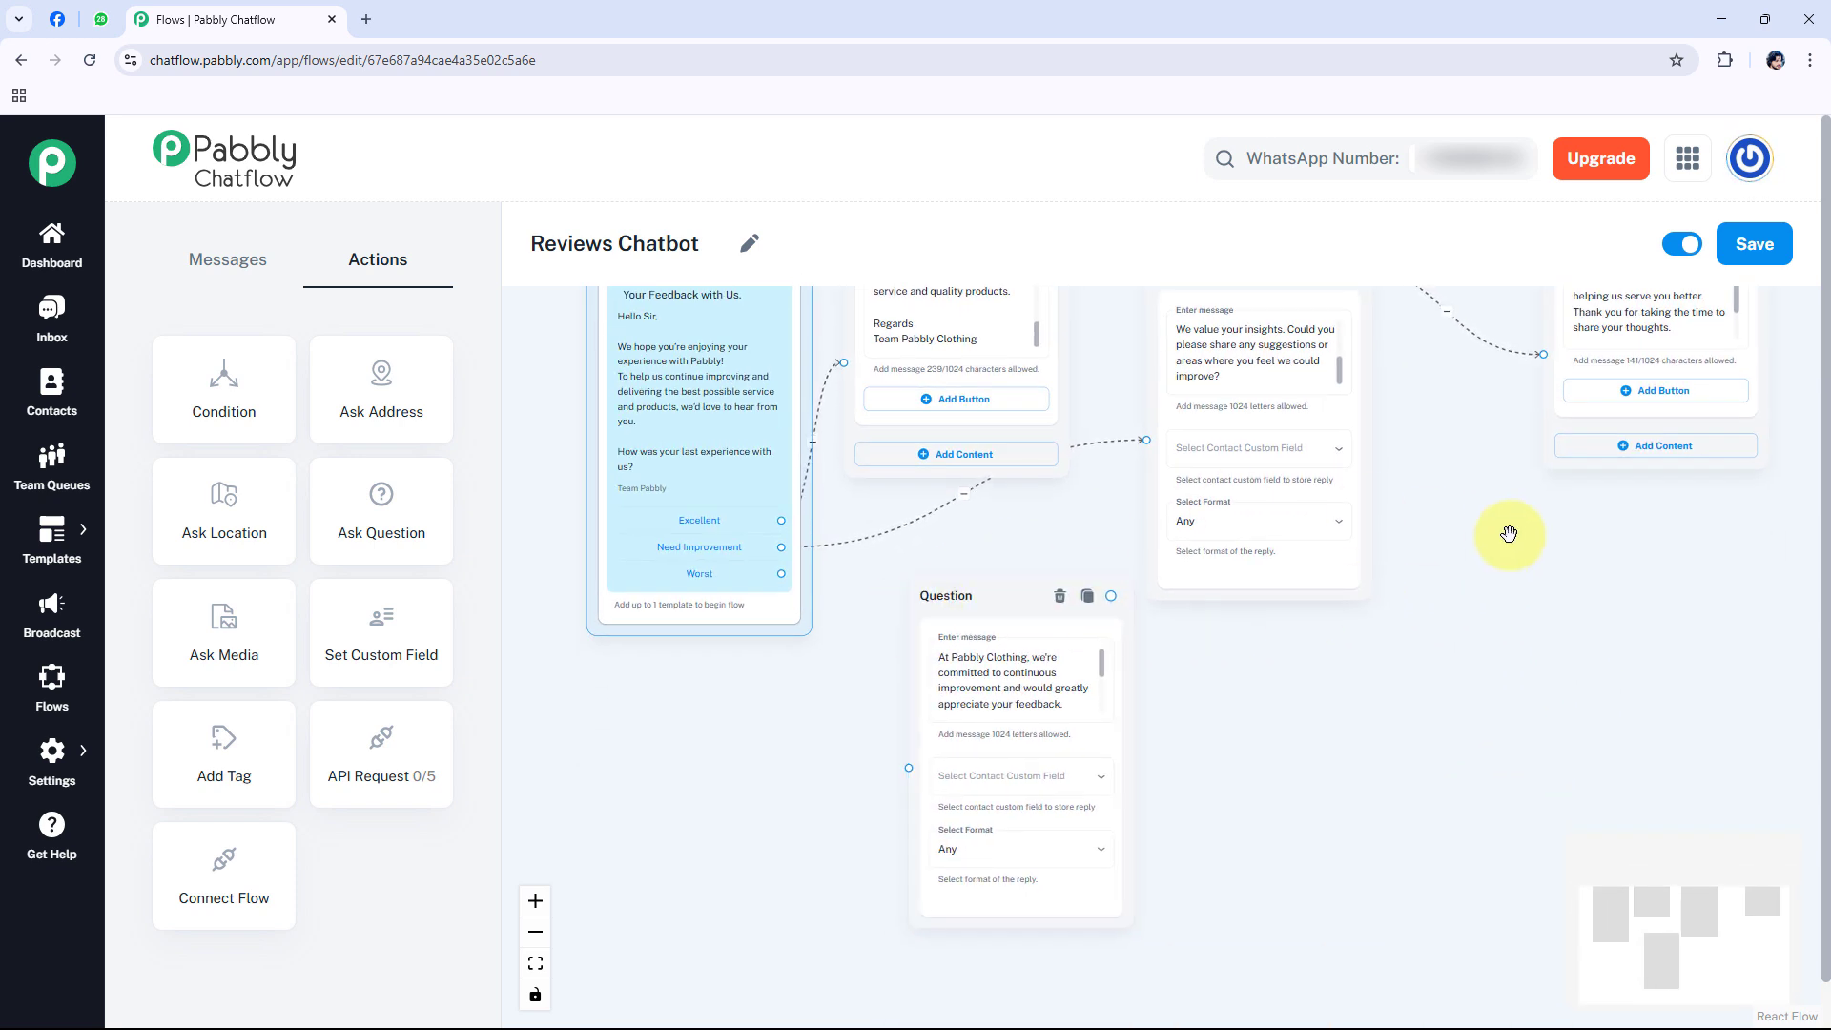
Step: Move the Excellent thank-you message and the Need Improvement Question block higher to free space around the duplicated Question
scroll(1508, 532, up, 3)
drag(1239, 395, 1366, 356)
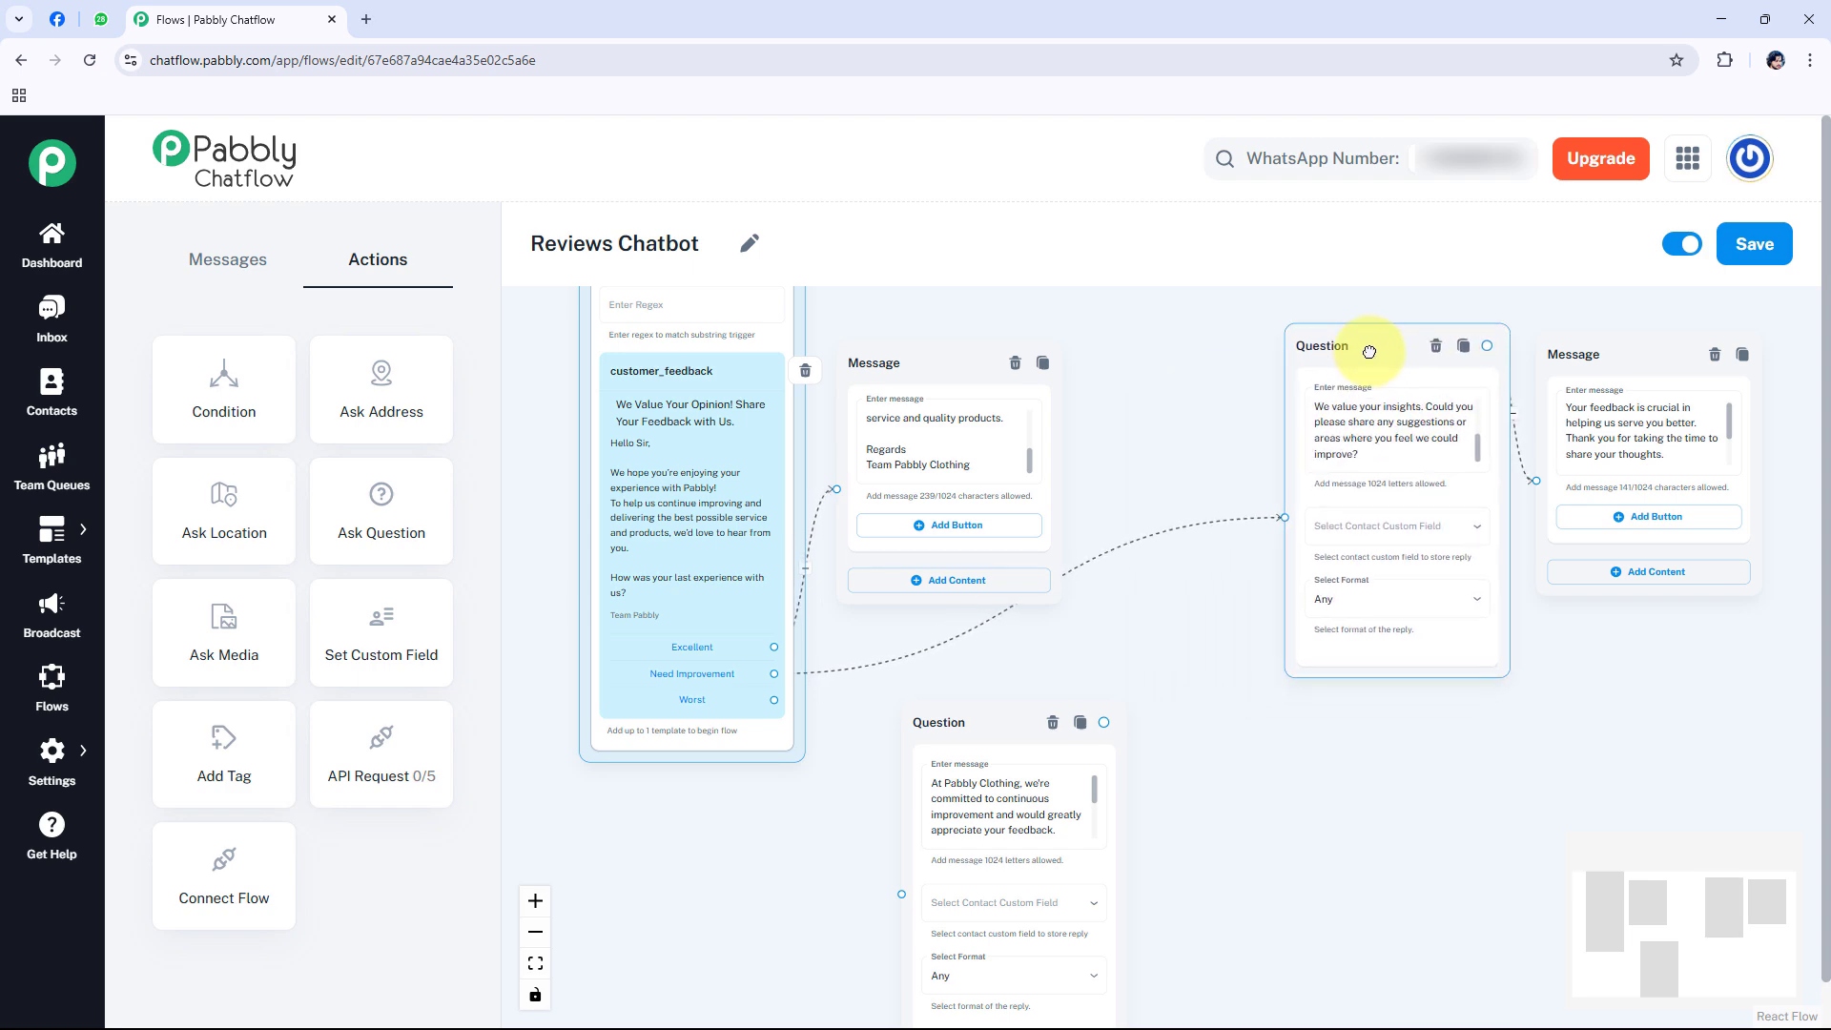
drag(916, 360, 937, 300)
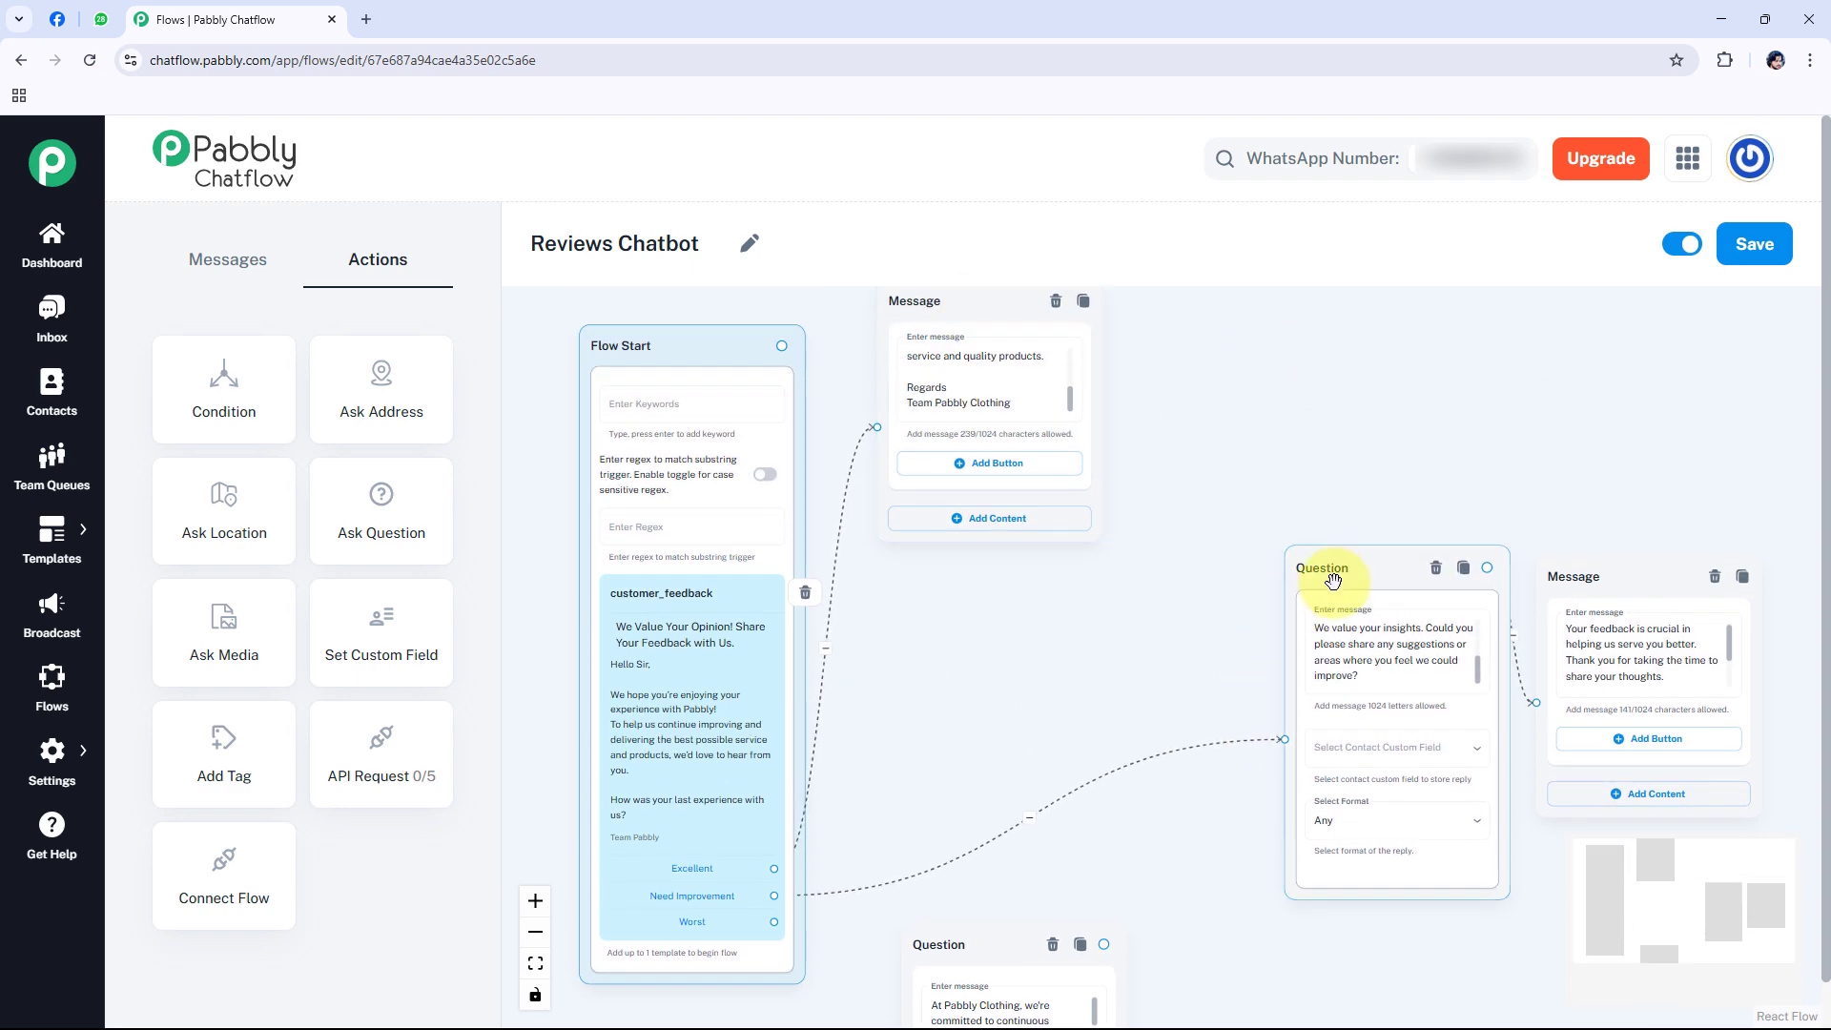
drag(1318, 572, 1274, 383)
Step: Place the duplicated Question block beside the customer_feedback template and connect the Worst button to it
scroll(1164, 429, down, 5)
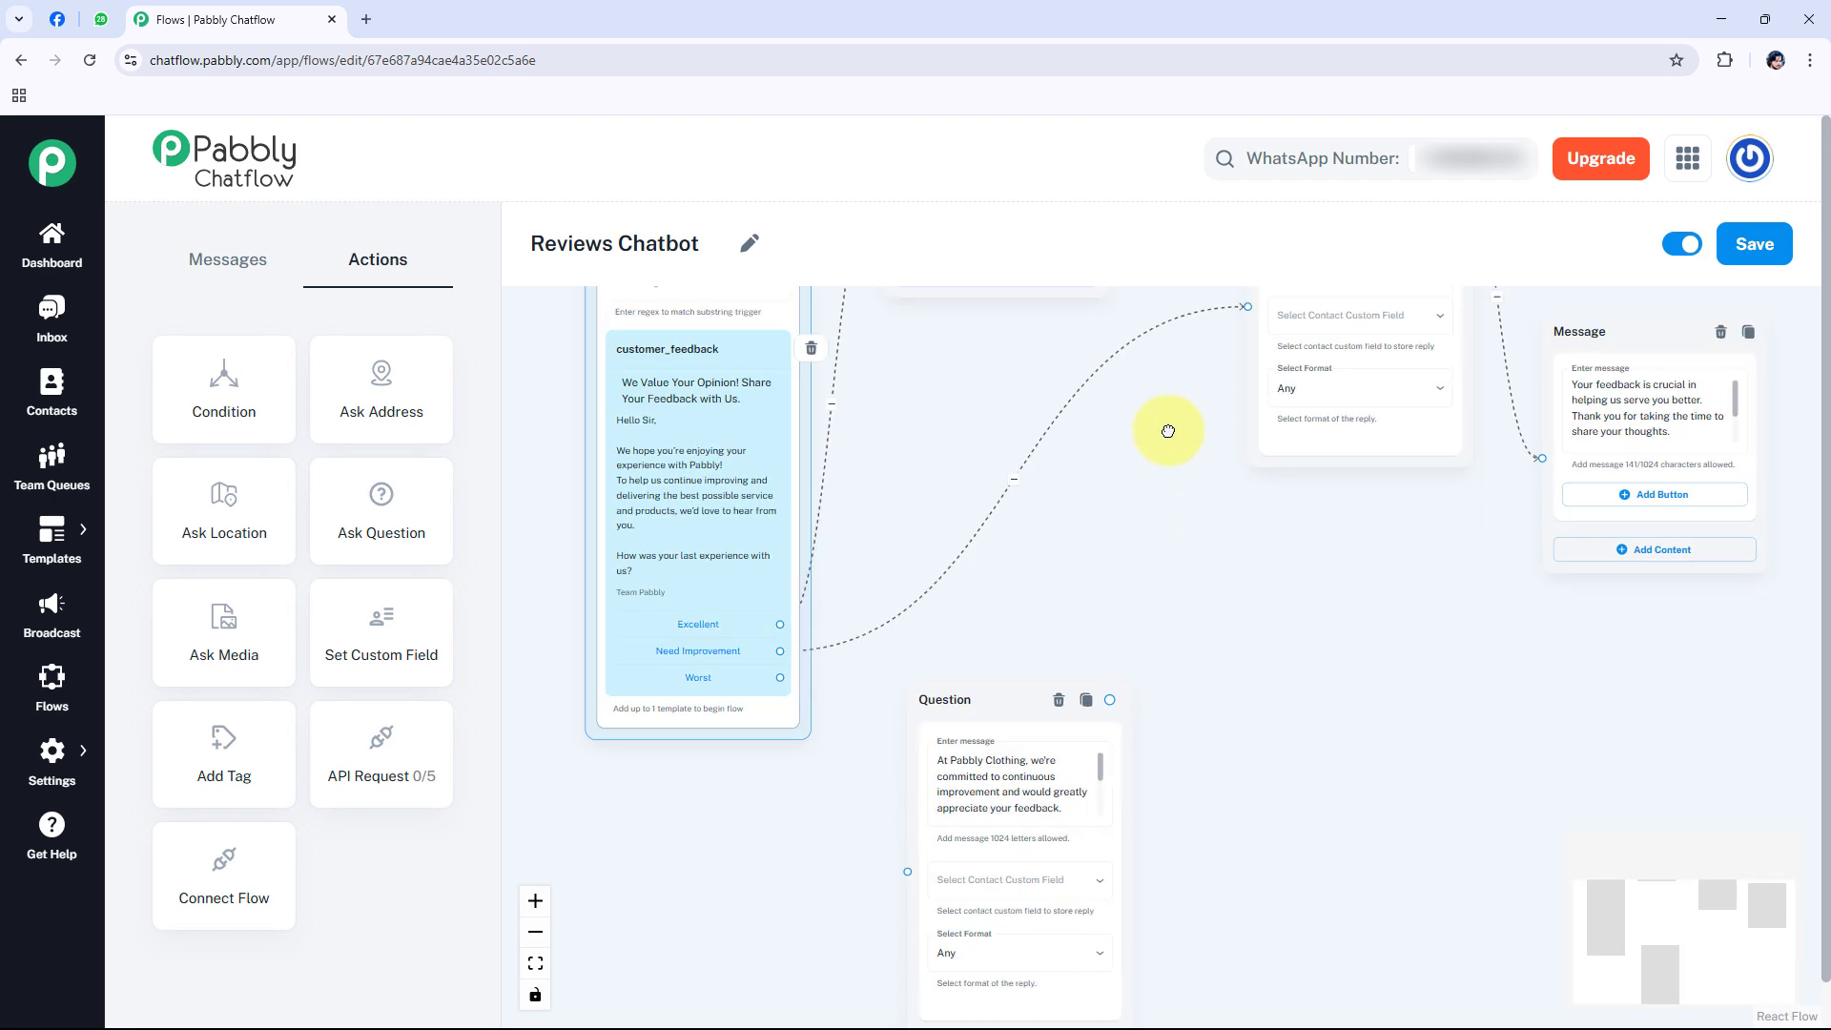
scroll(1185, 633, up, 2)
scroll(1300, 760, up, 3)
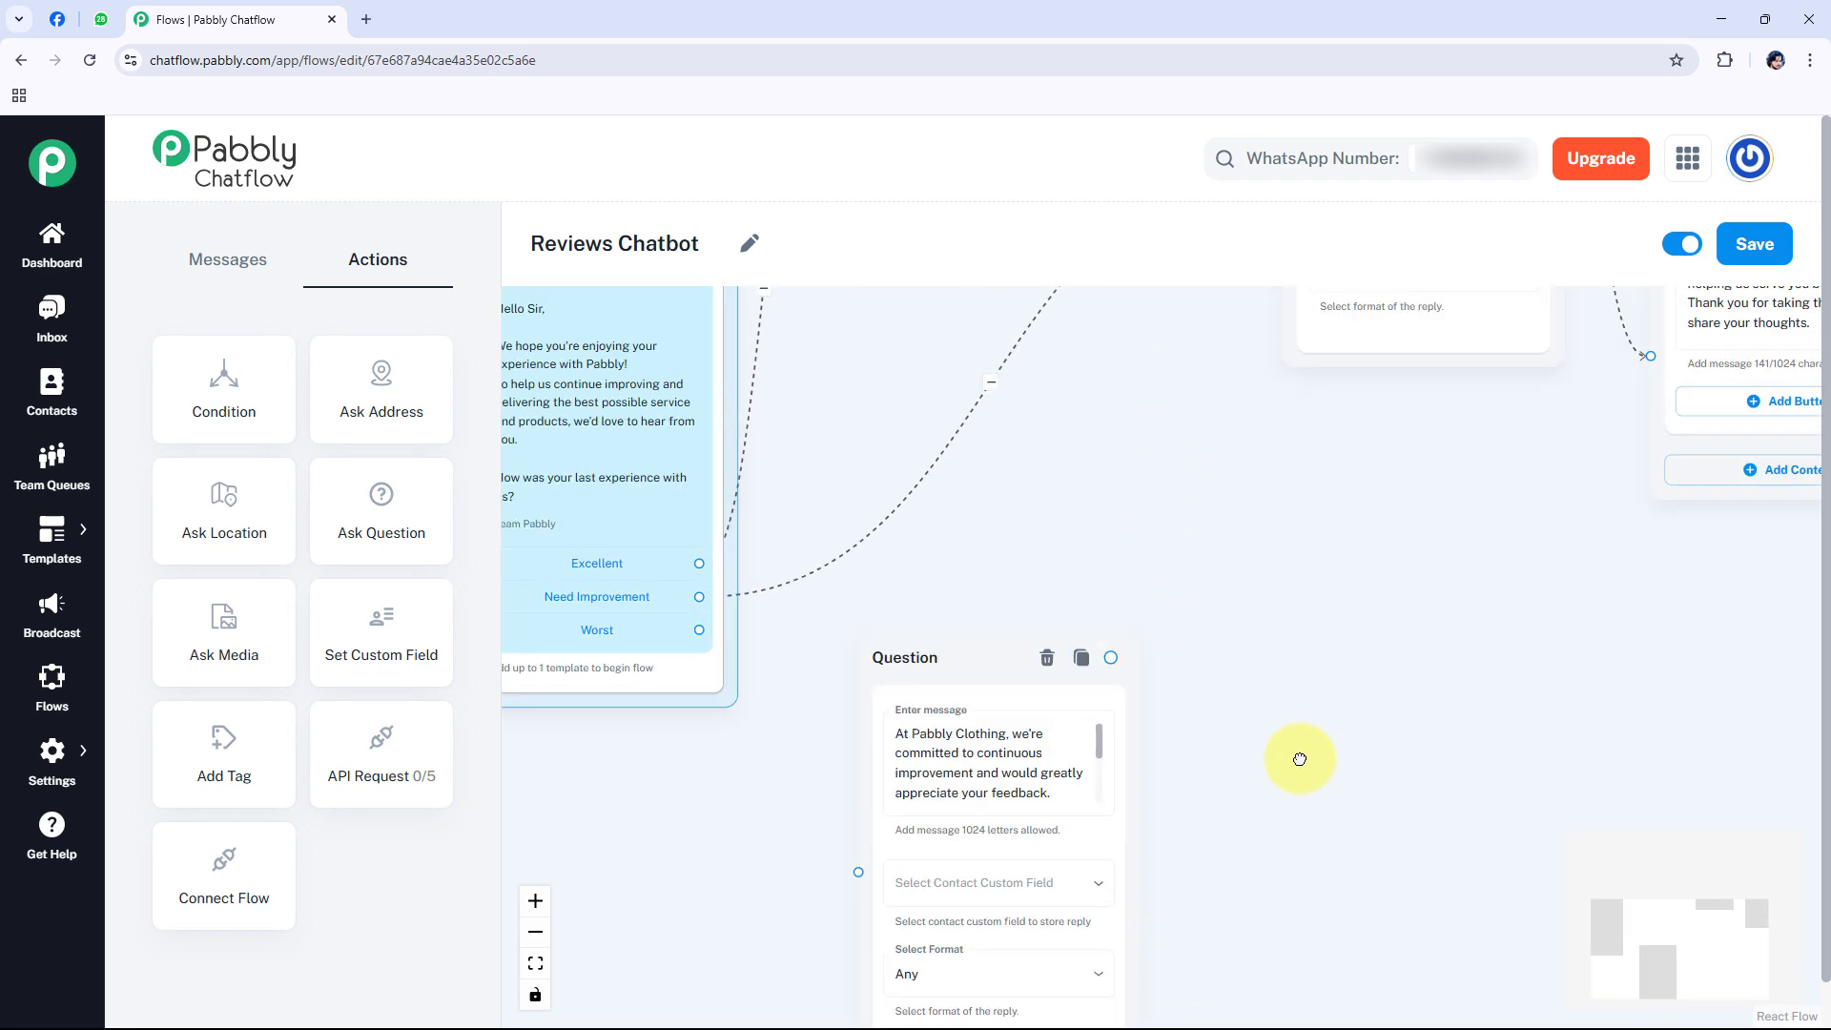
drag(947, 759, 1125, 429)
drag(1406, 767, 1393, 723)
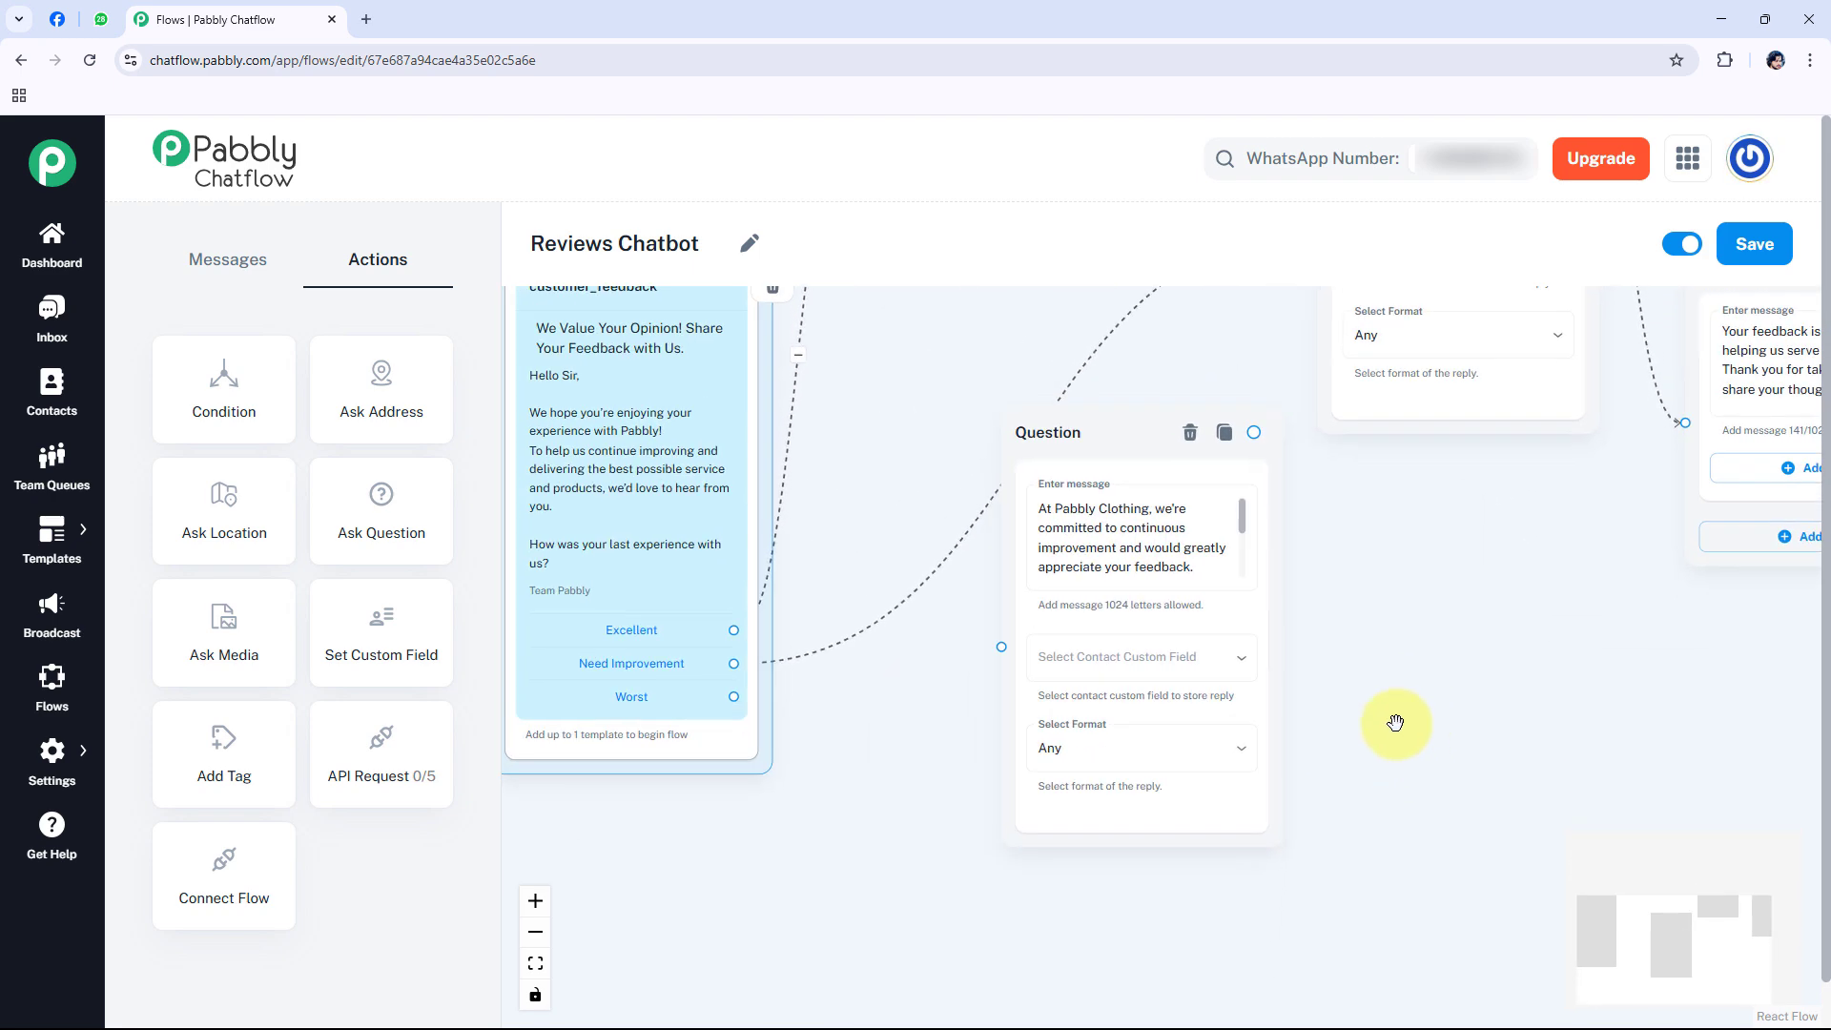
scroll(1020, 629, up, 1)
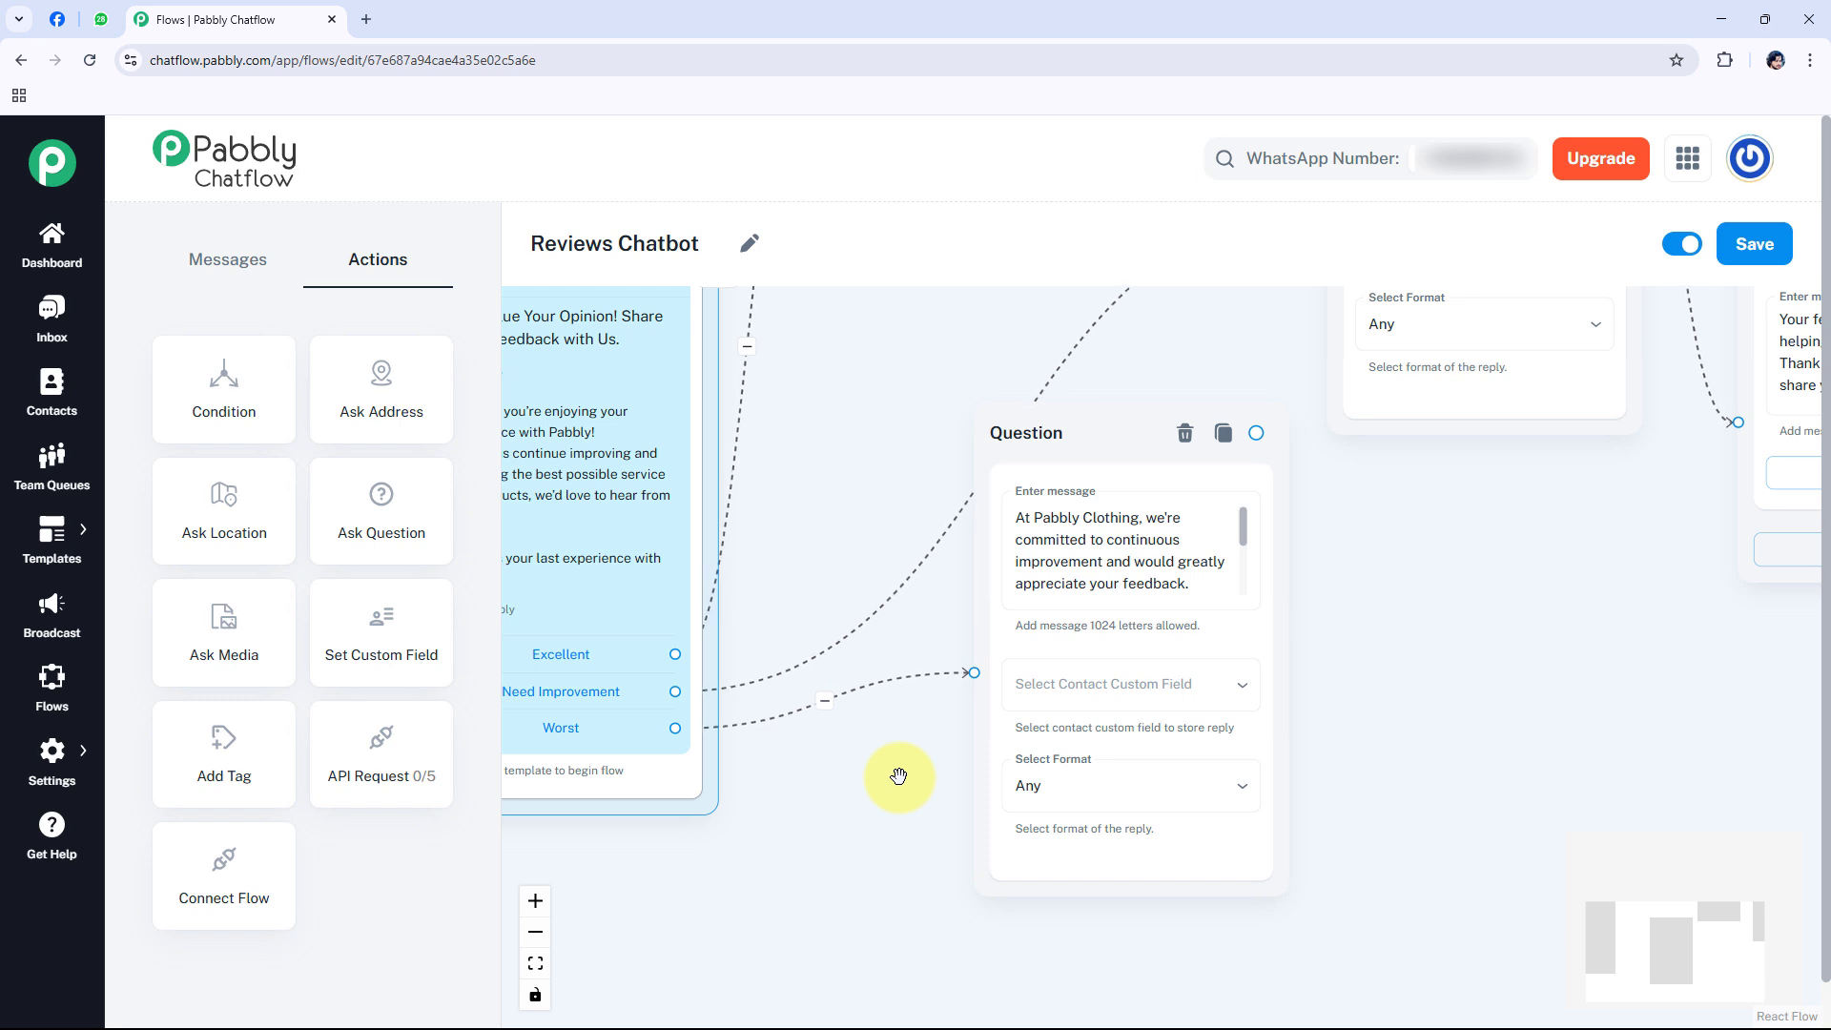
Step: Replace the Worst branch's question text with the apology starting "We are truly sorry to hear about your recent experience with Pabbly." and read it through
click(1087, 560)
key(ctrl+a)
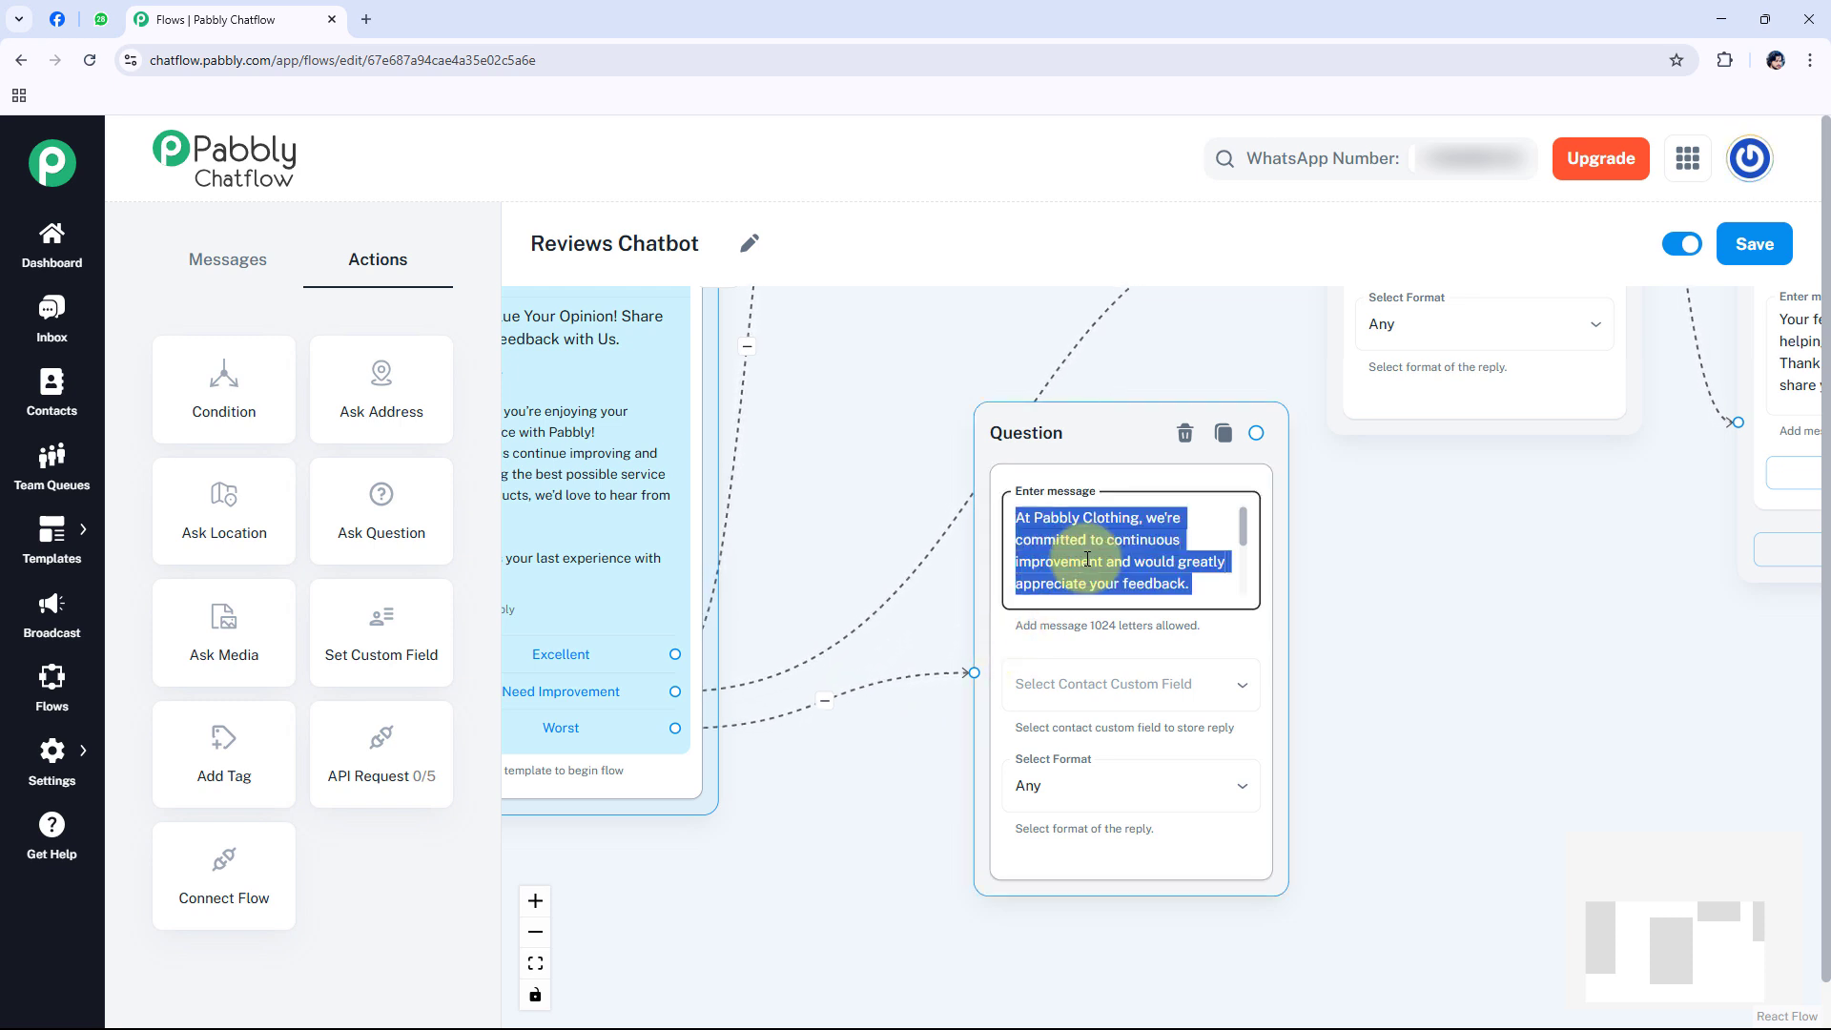
key(ctrl+v)
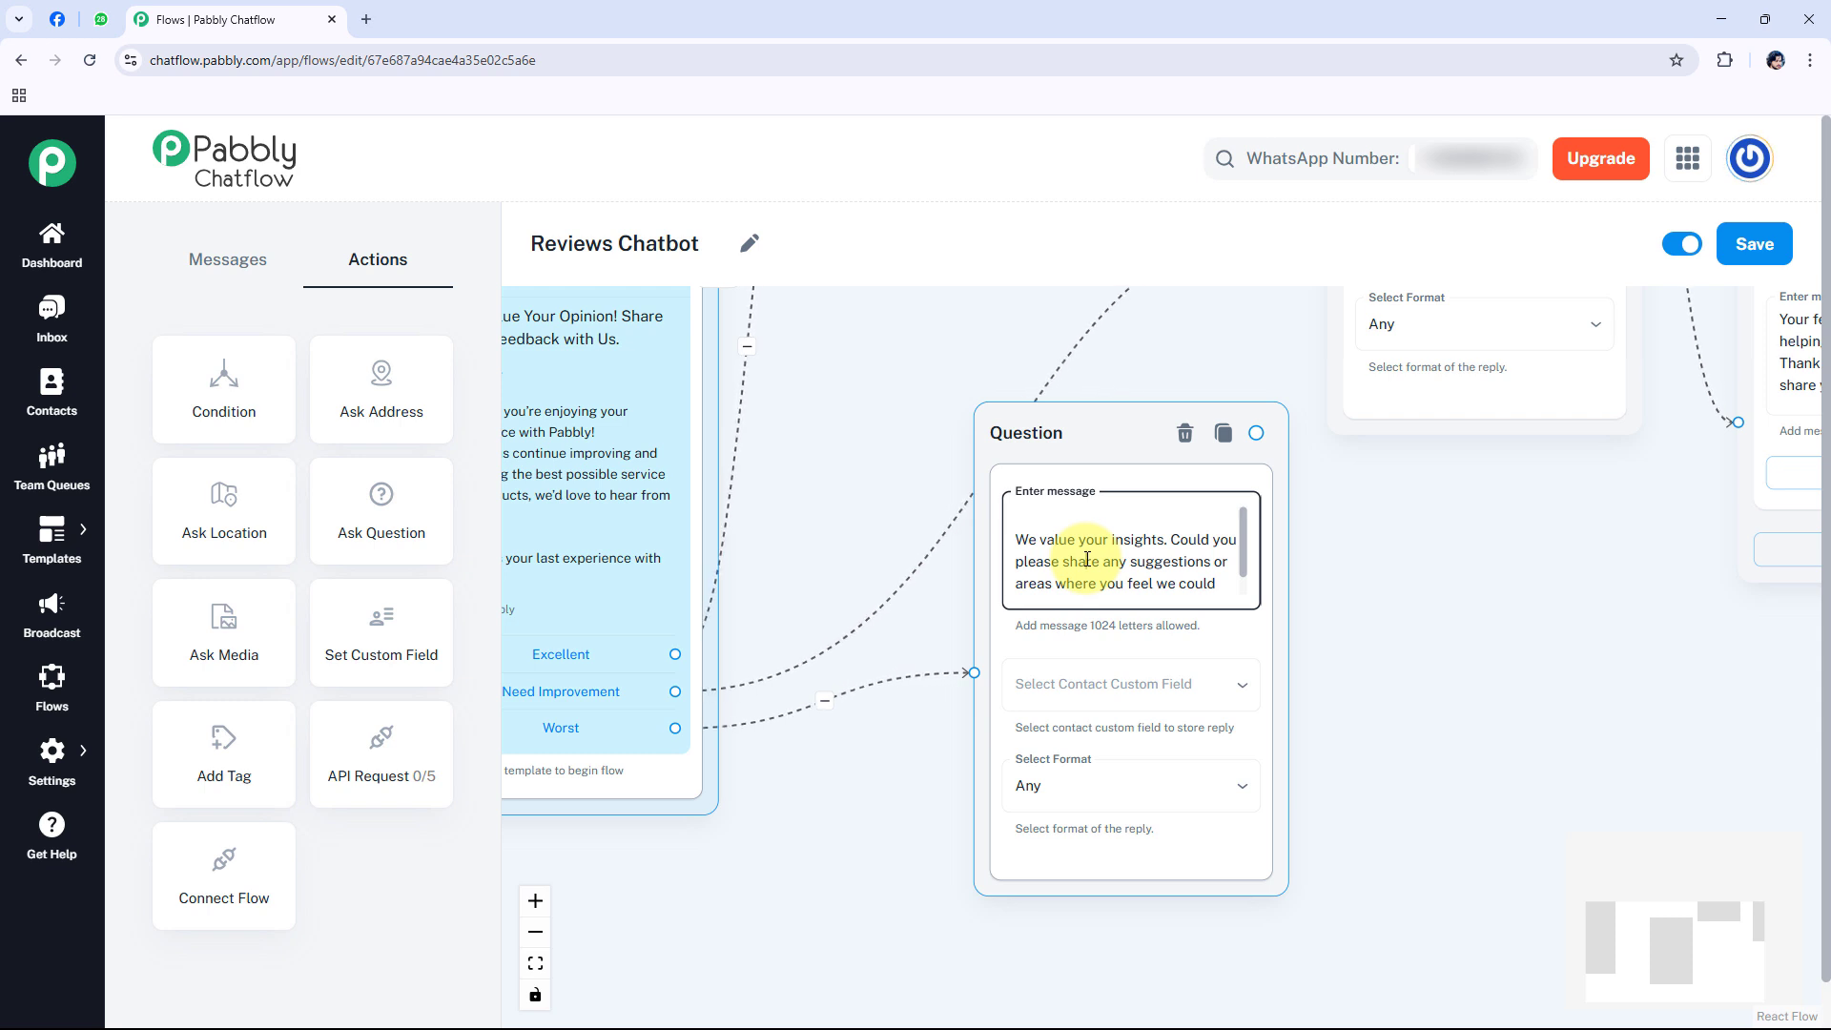
key(ctrl+a)
key(BackSpace)
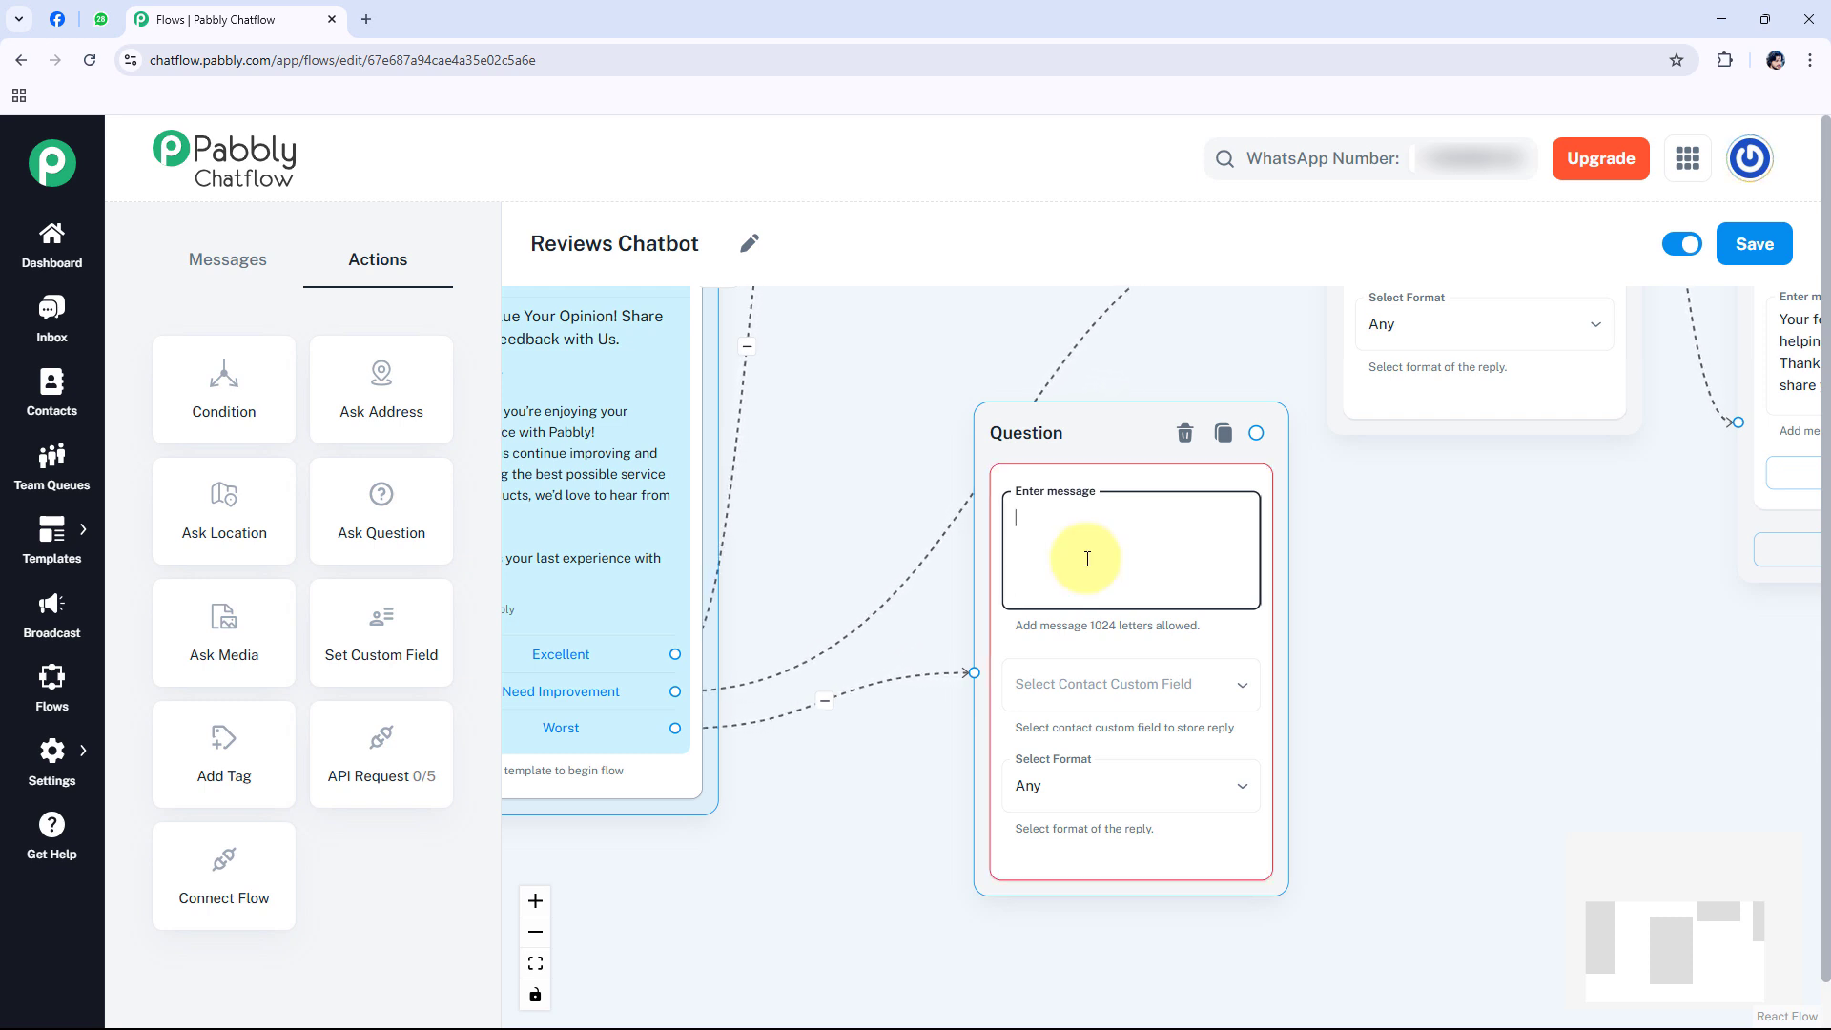
text(Please share any suggestions or areas where you feel we could improve?)
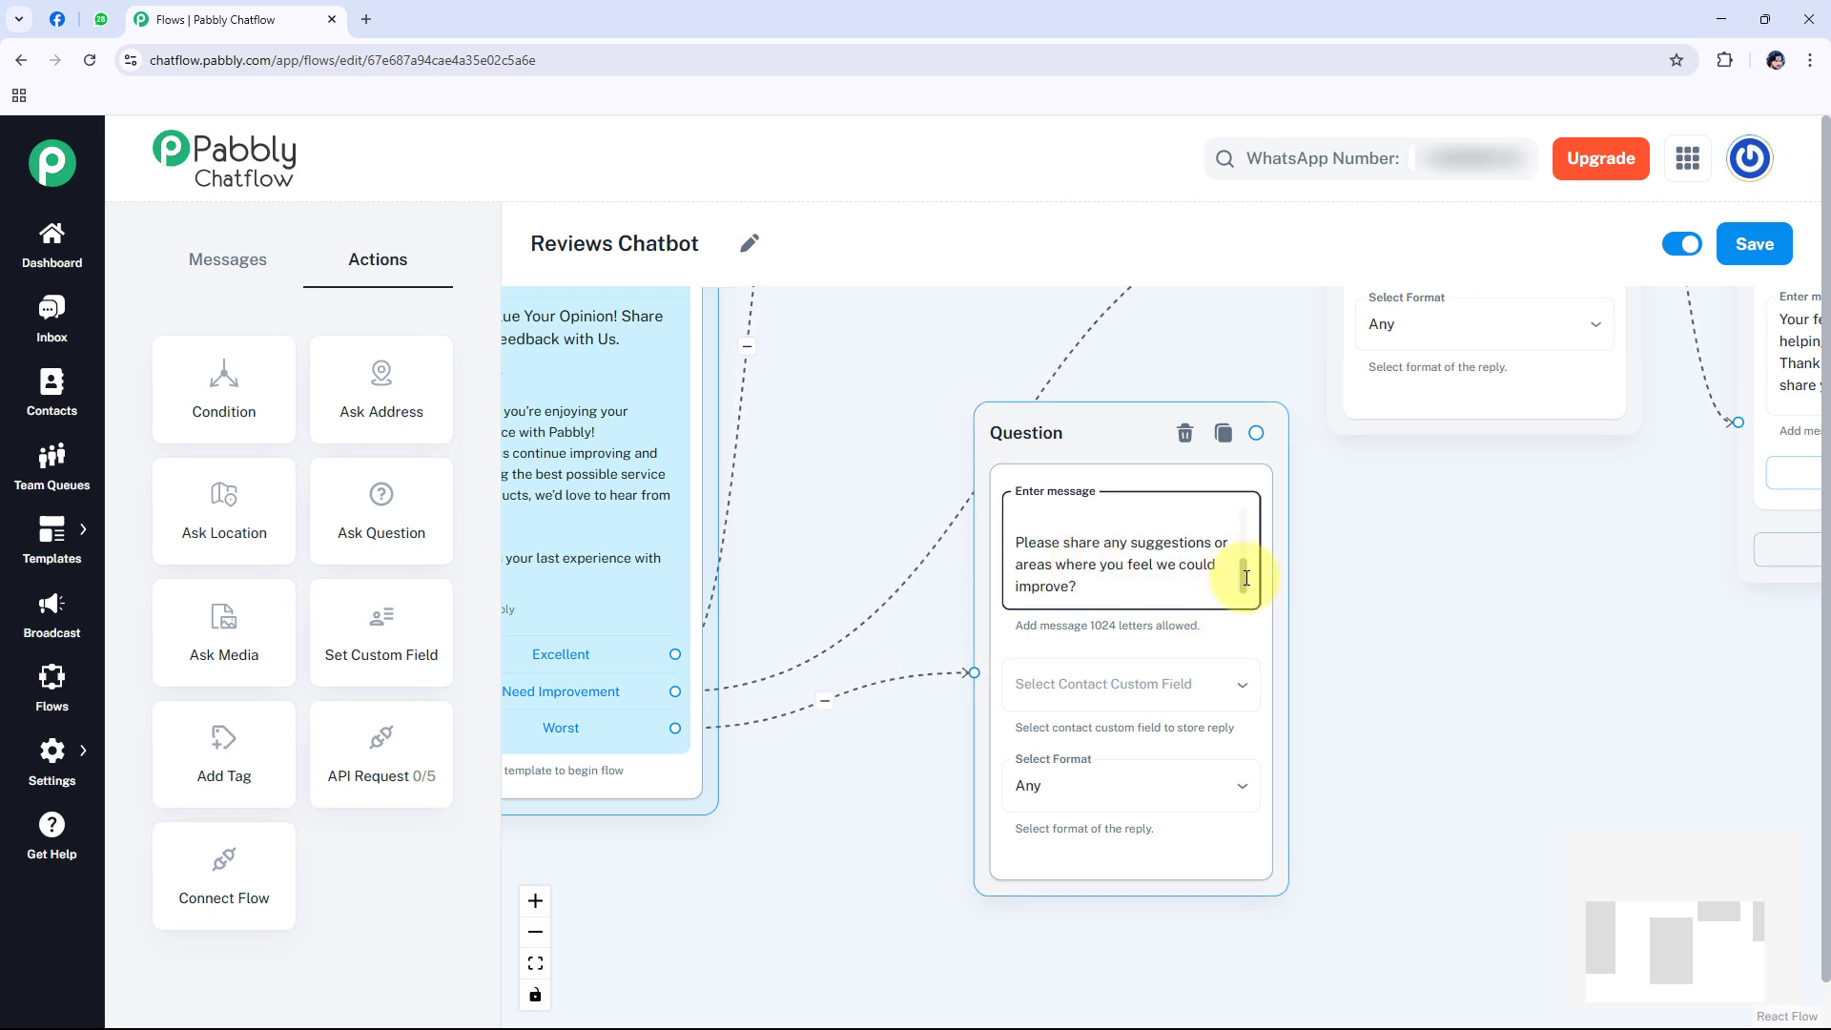
key(ctrl+a)
text(We are truly sorry to hear about your recent experience with Pabbly. Your feedback is invaluable to us, and we deeply regret that we did not meet your expectations.)
scroll(1249, 515, up, 2)
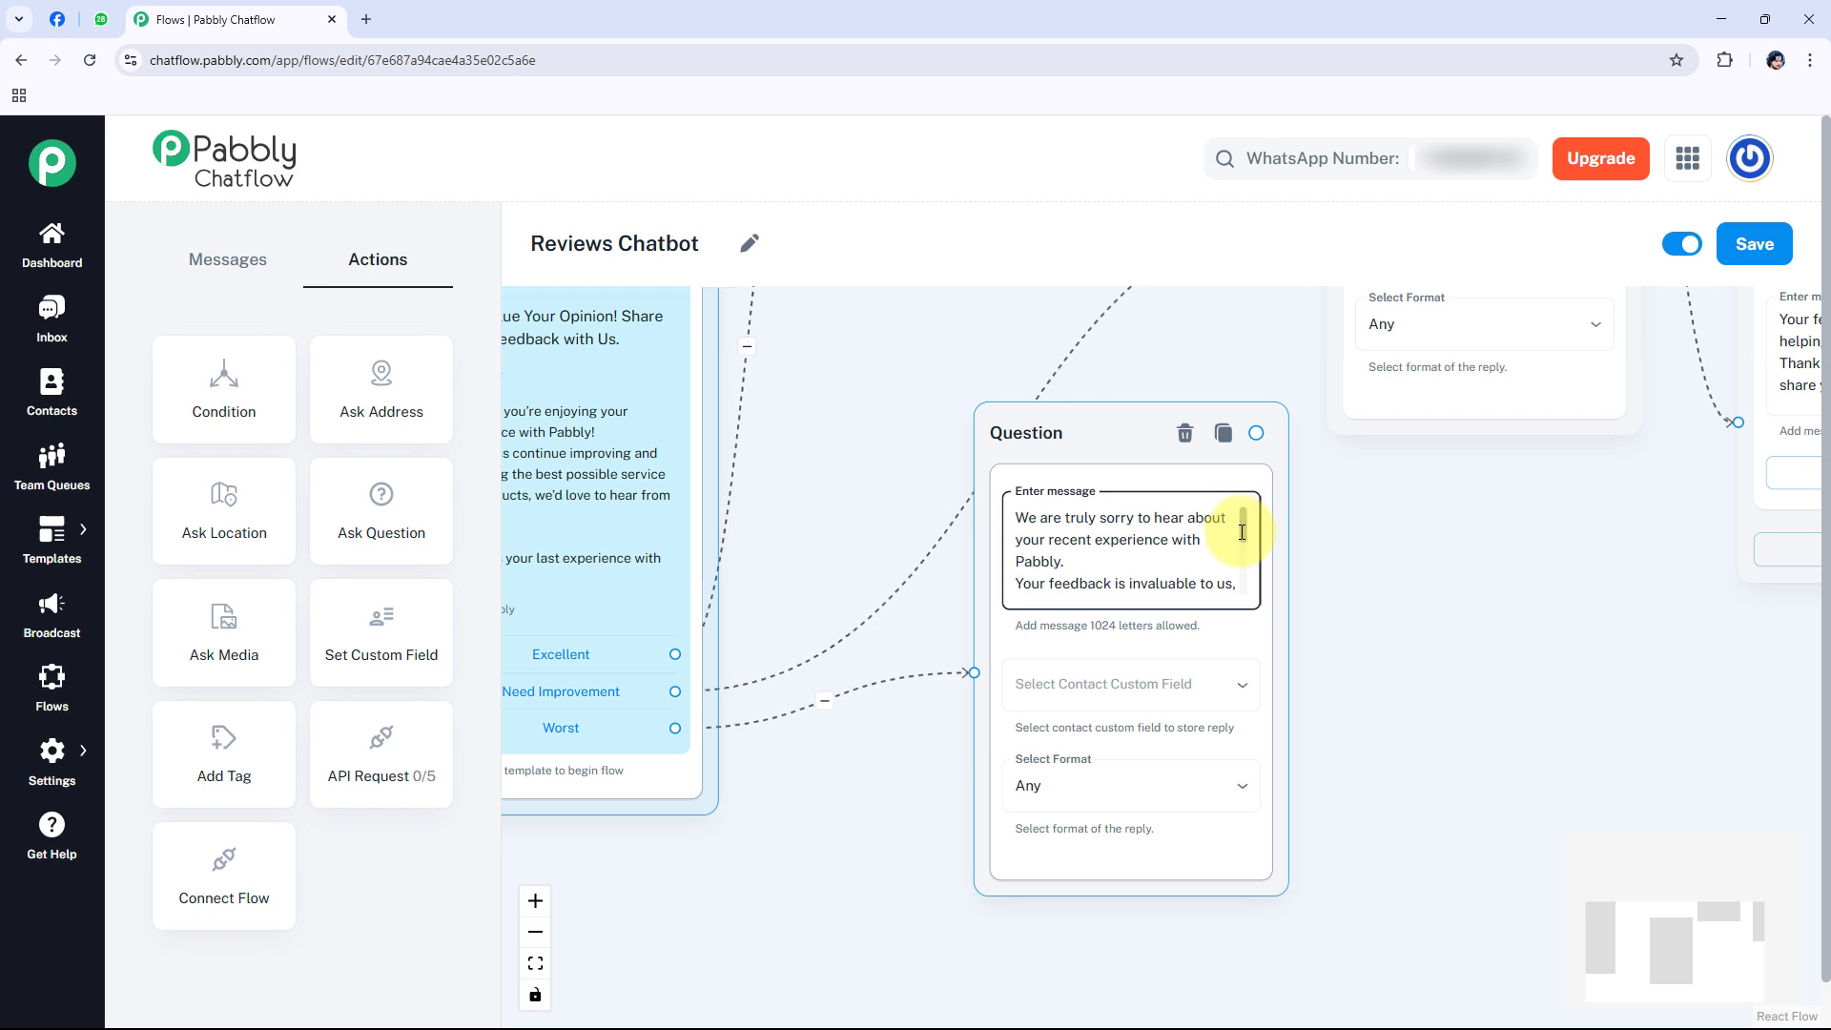
scroll(1242, 532, down, 1)
drag(1242, 534, 1242, 546)
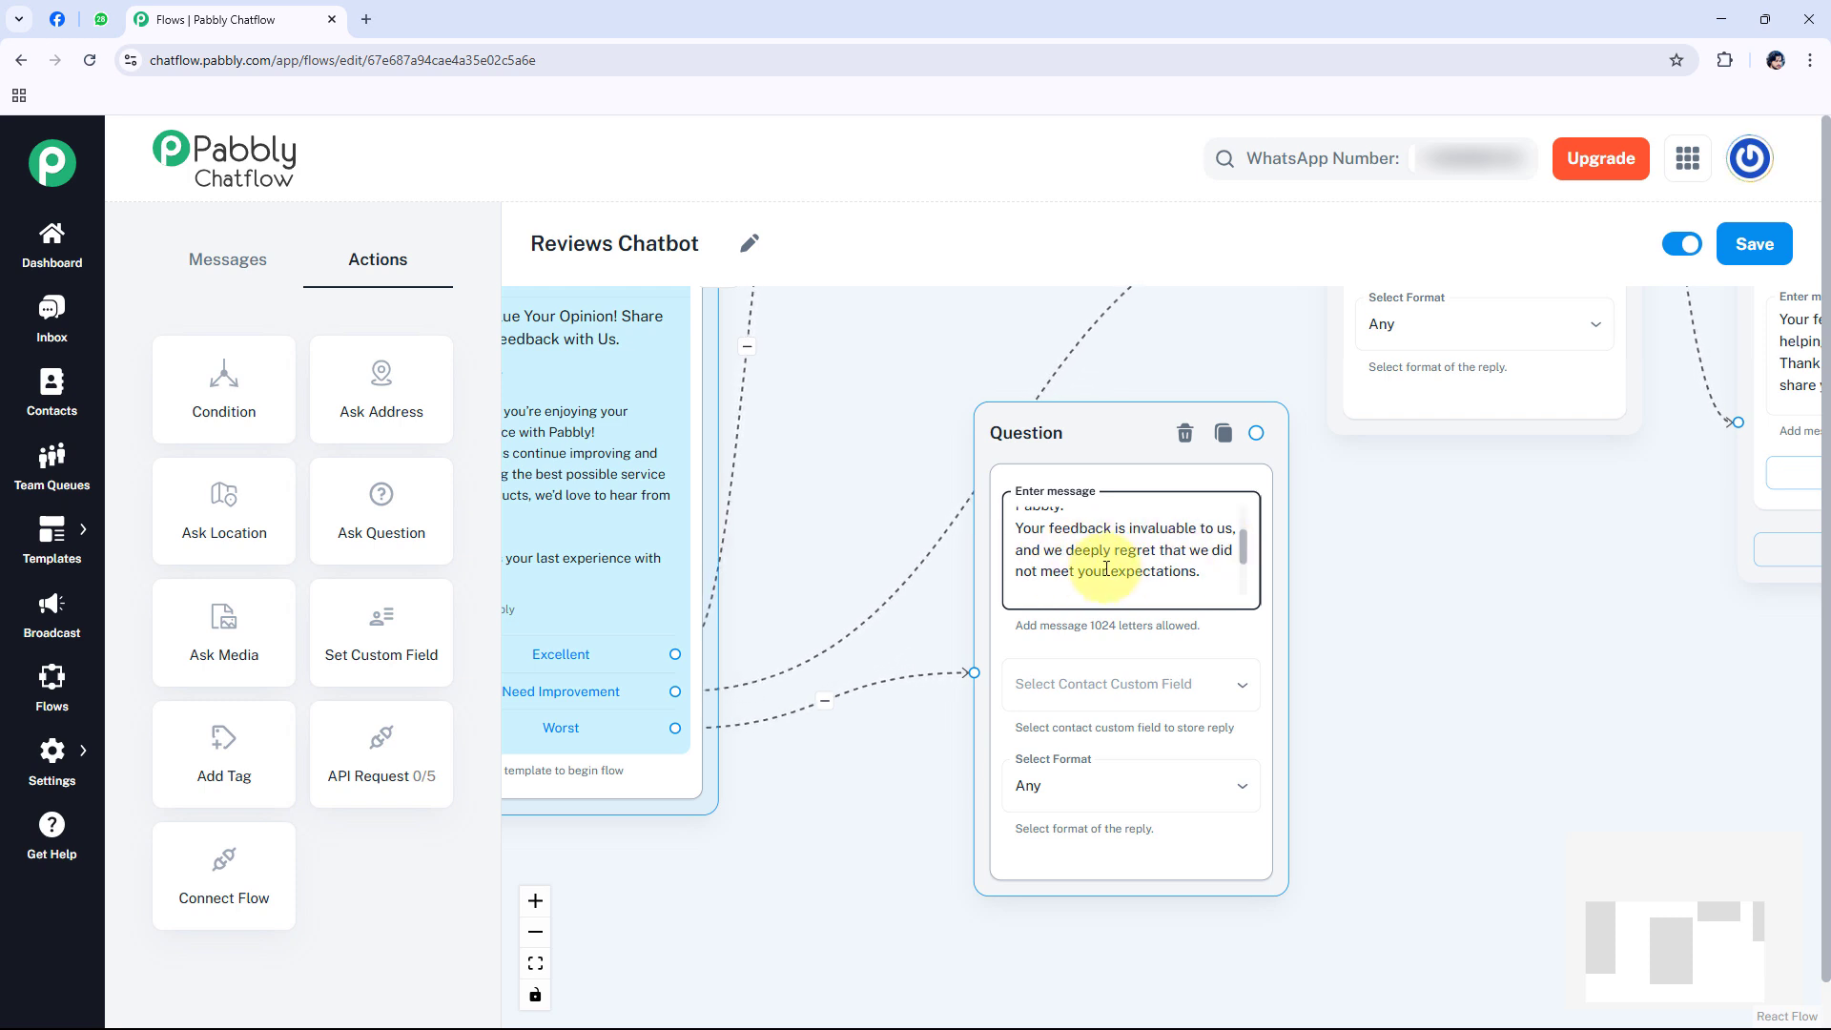
drag(1244, 540, 1242, 572)
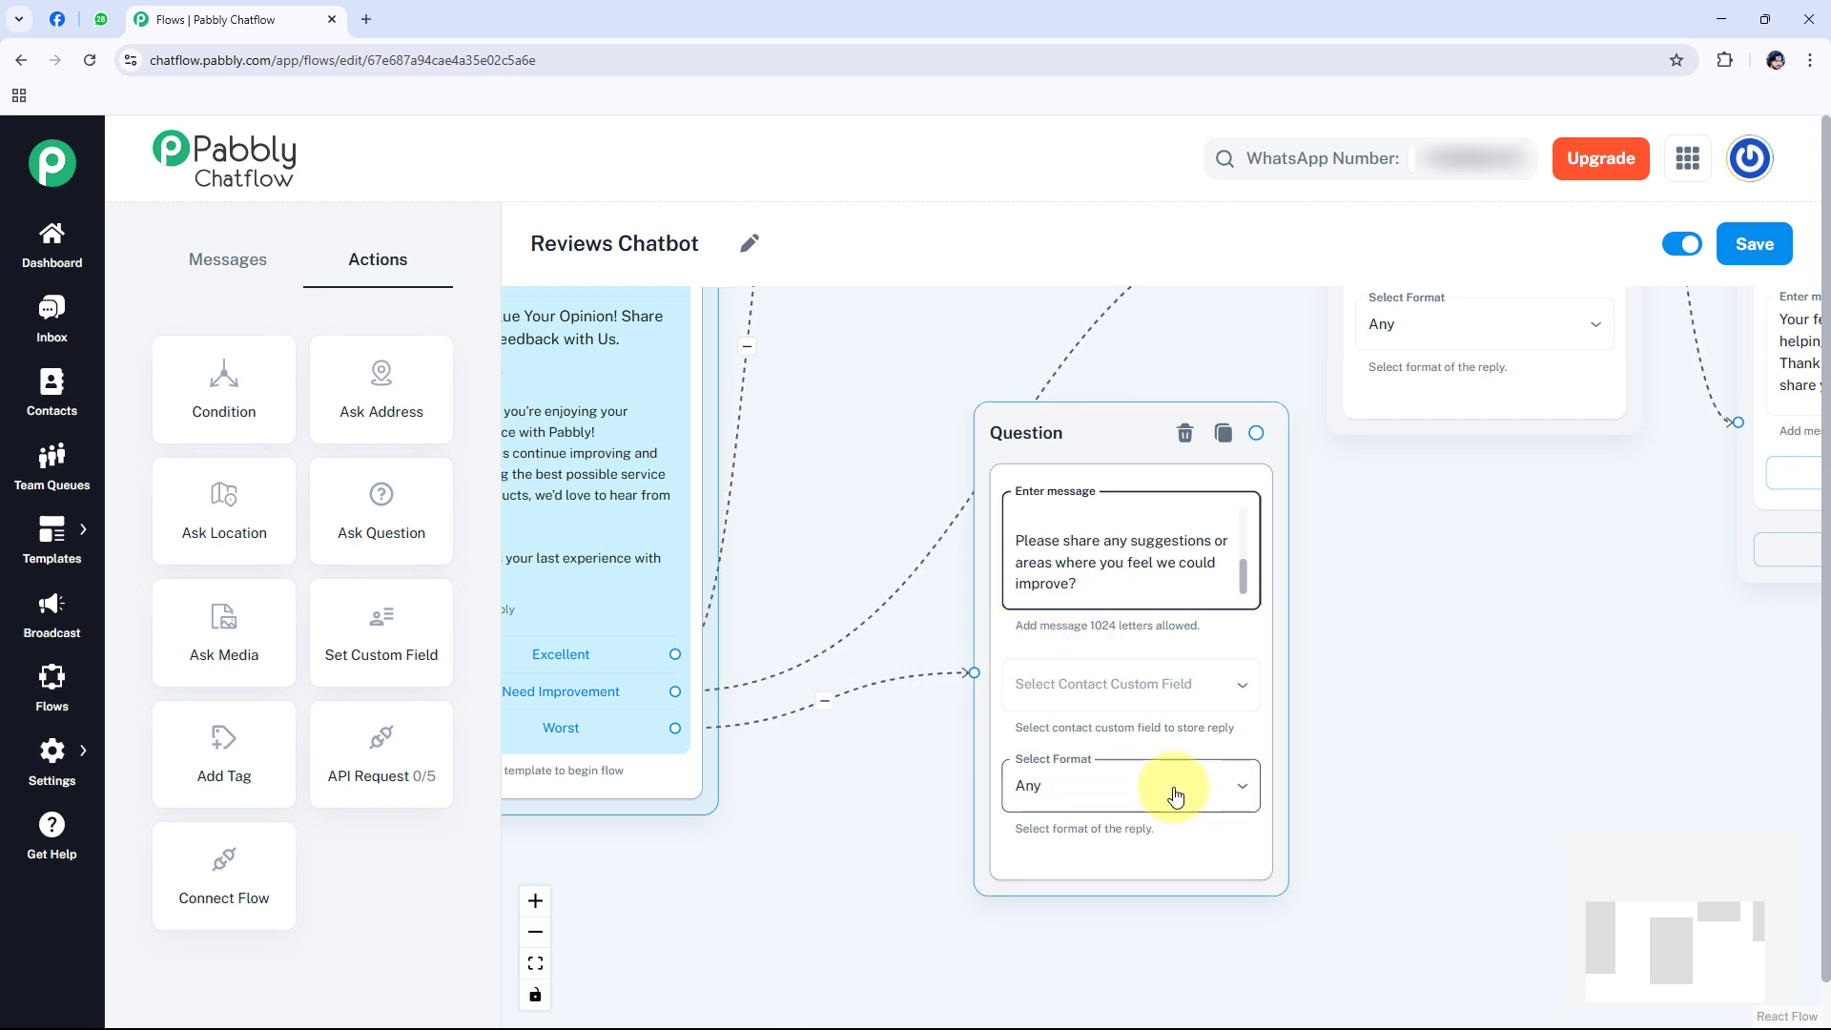
Step: Align the Worst branch's Question block with its button and move the "Your feedback is crucial" message farther away from both Question blocks
drag(1090, 434, 1133, 503)
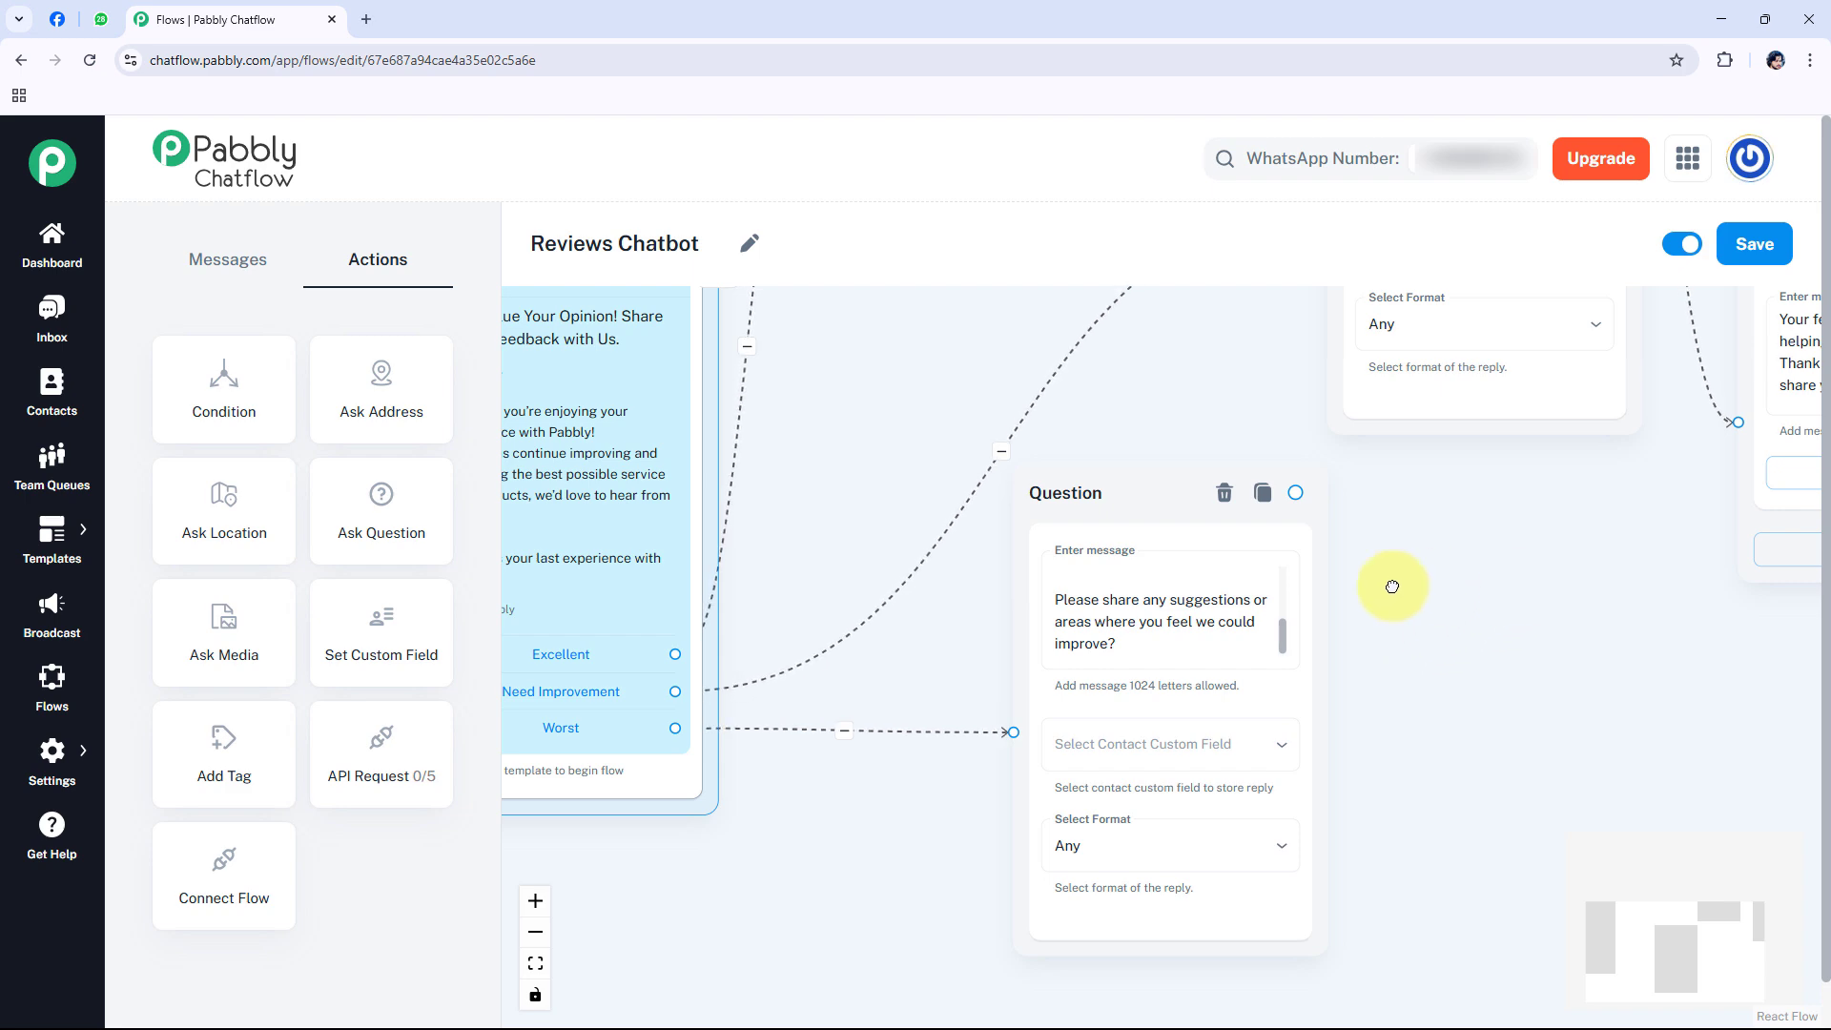
drag(1392, 586, 1073, 735)
click(1427, 479)
key(ctrl+a)
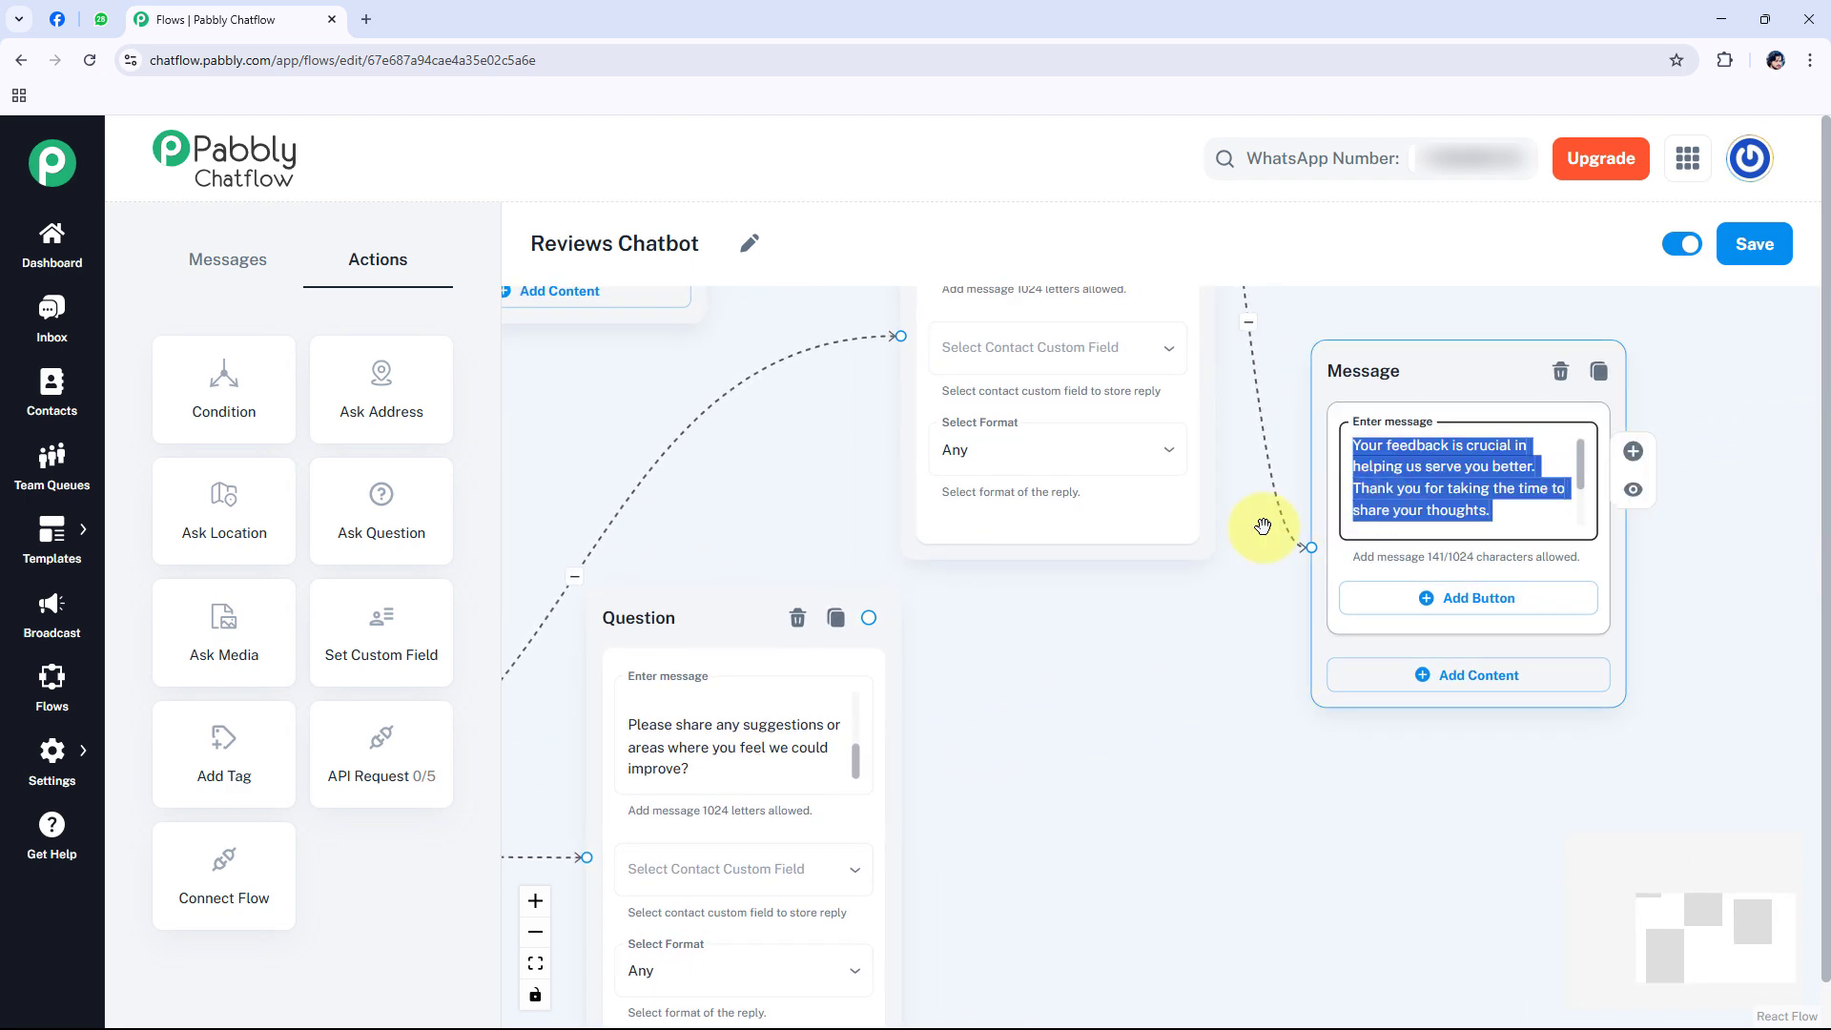
scroll(1262, 526, up, 1)
scroll(1185, 531, down, 5)
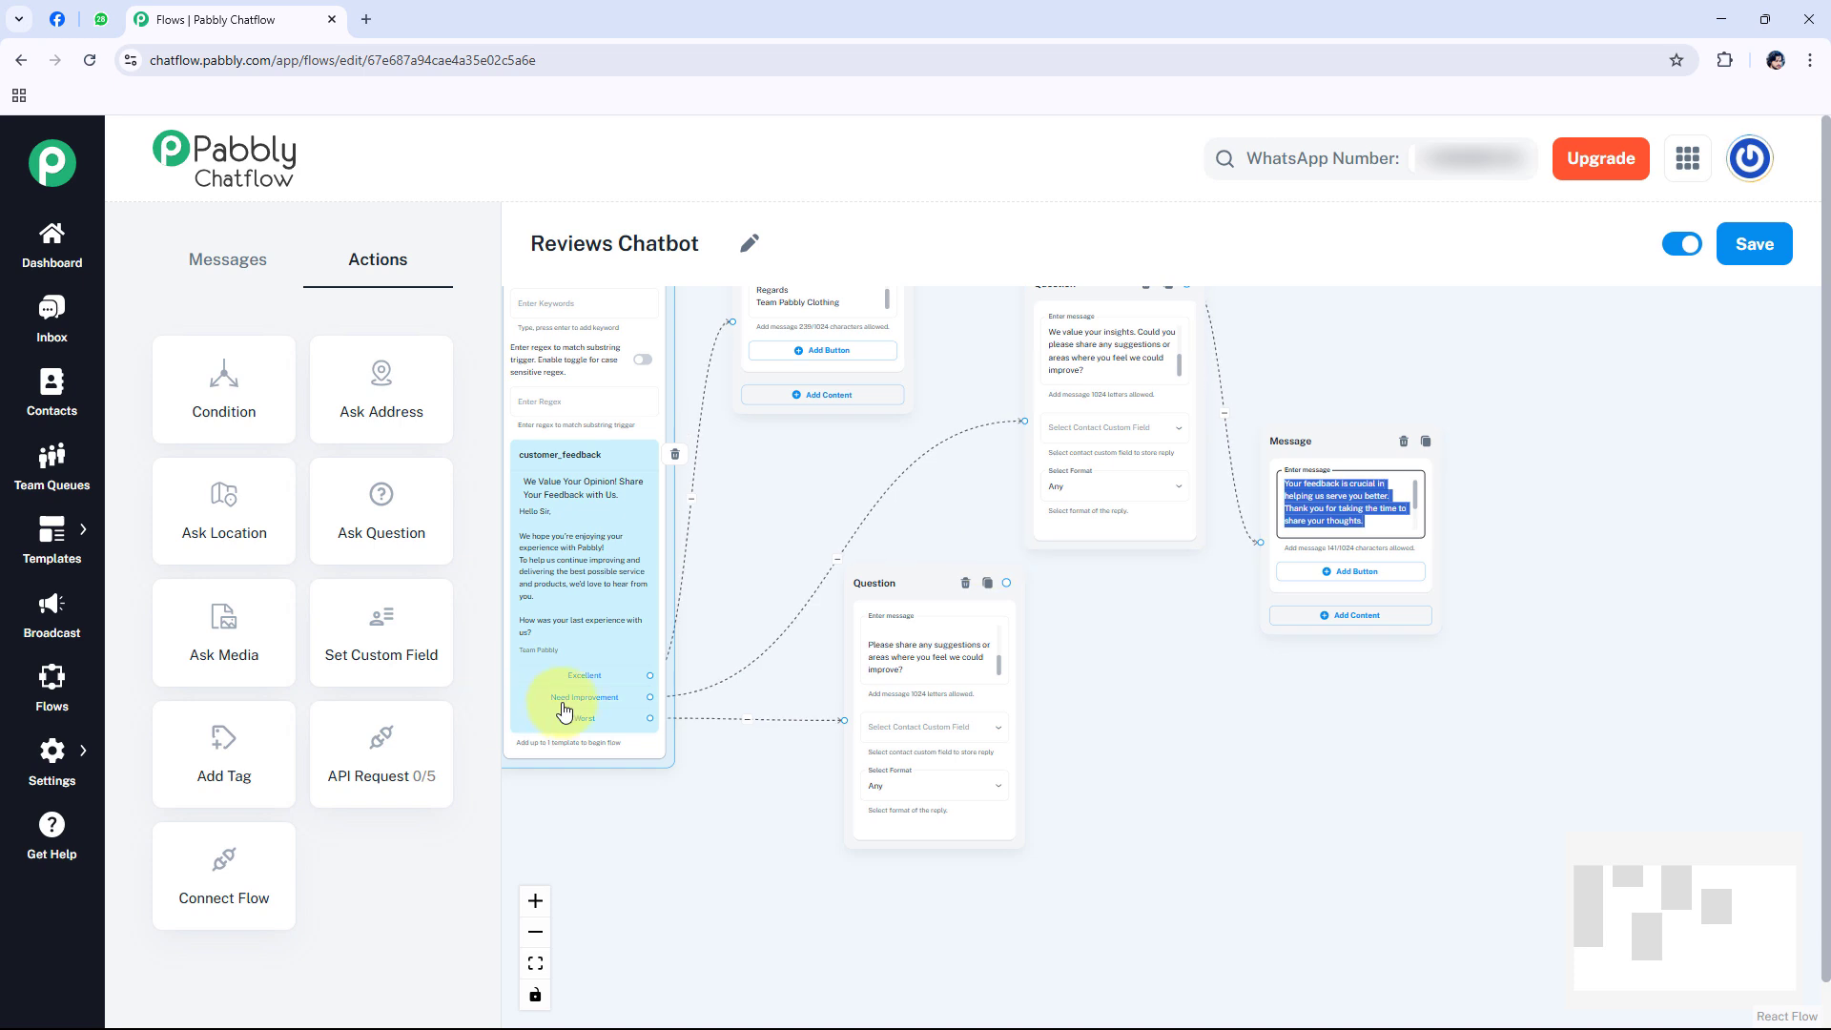
drag(1303, 350, 1296, 436)
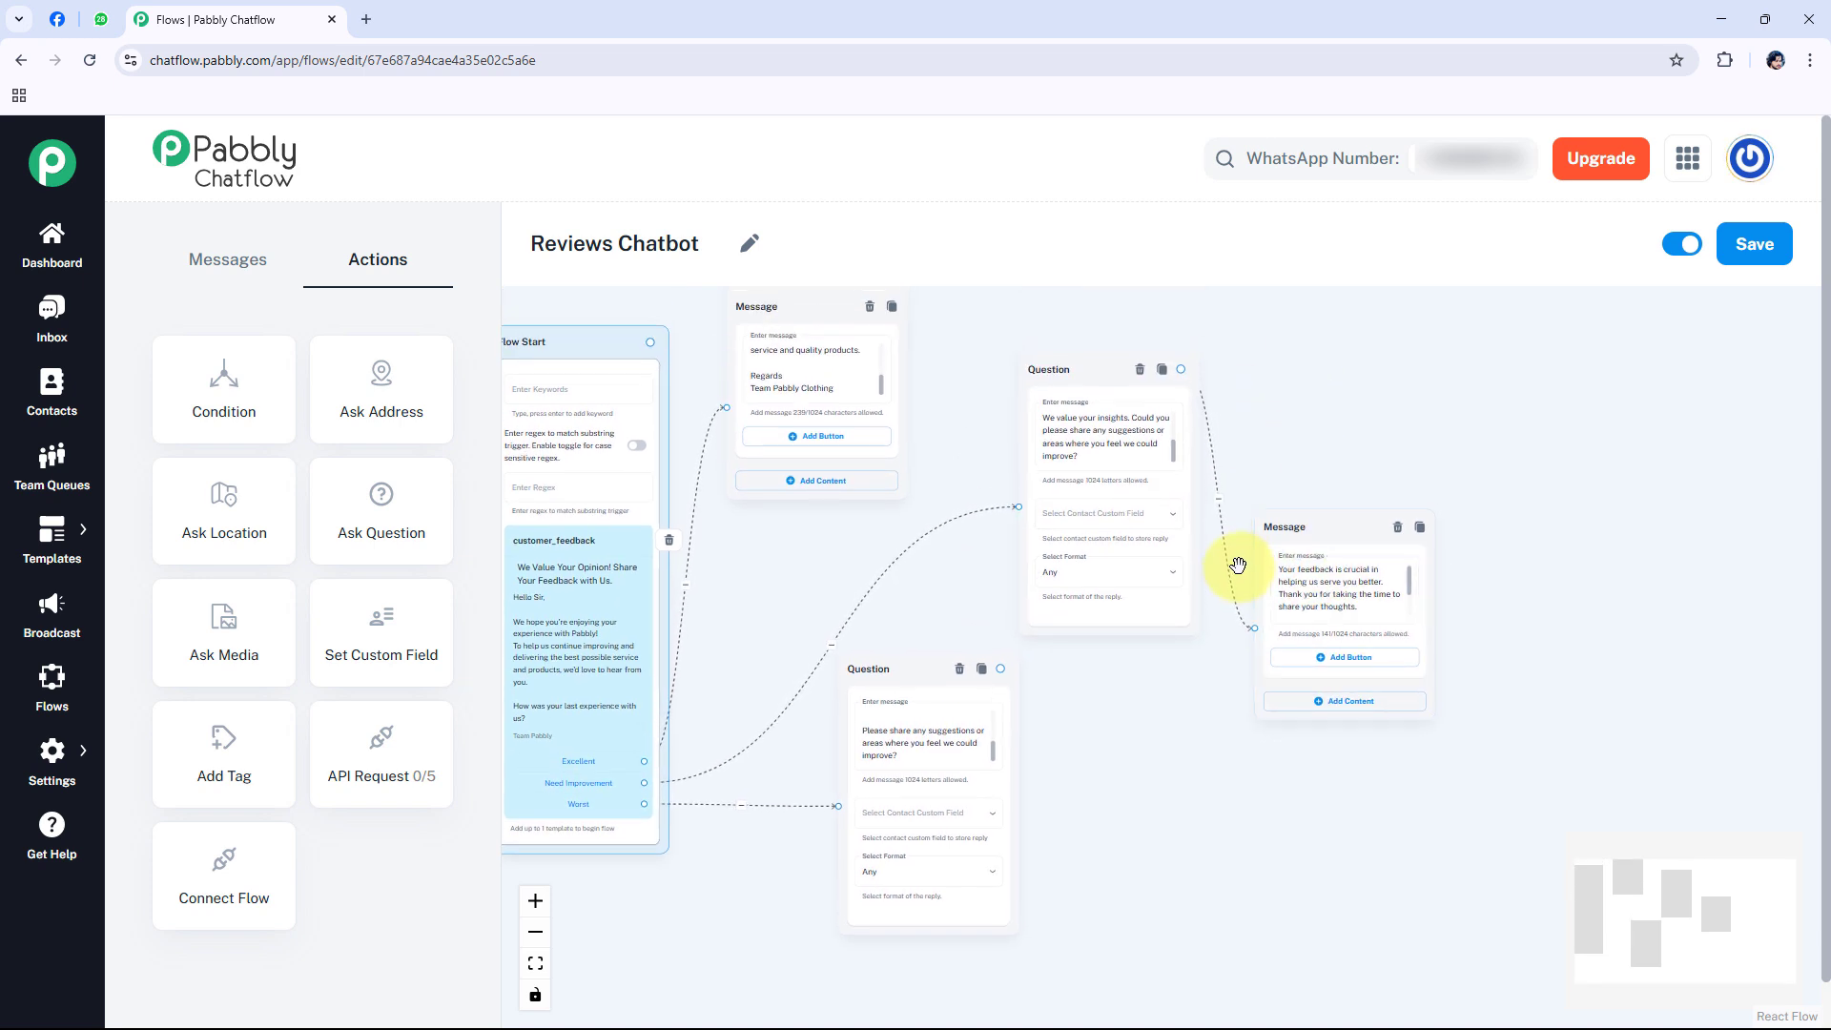
drag(1301, 532, 1404, 494)
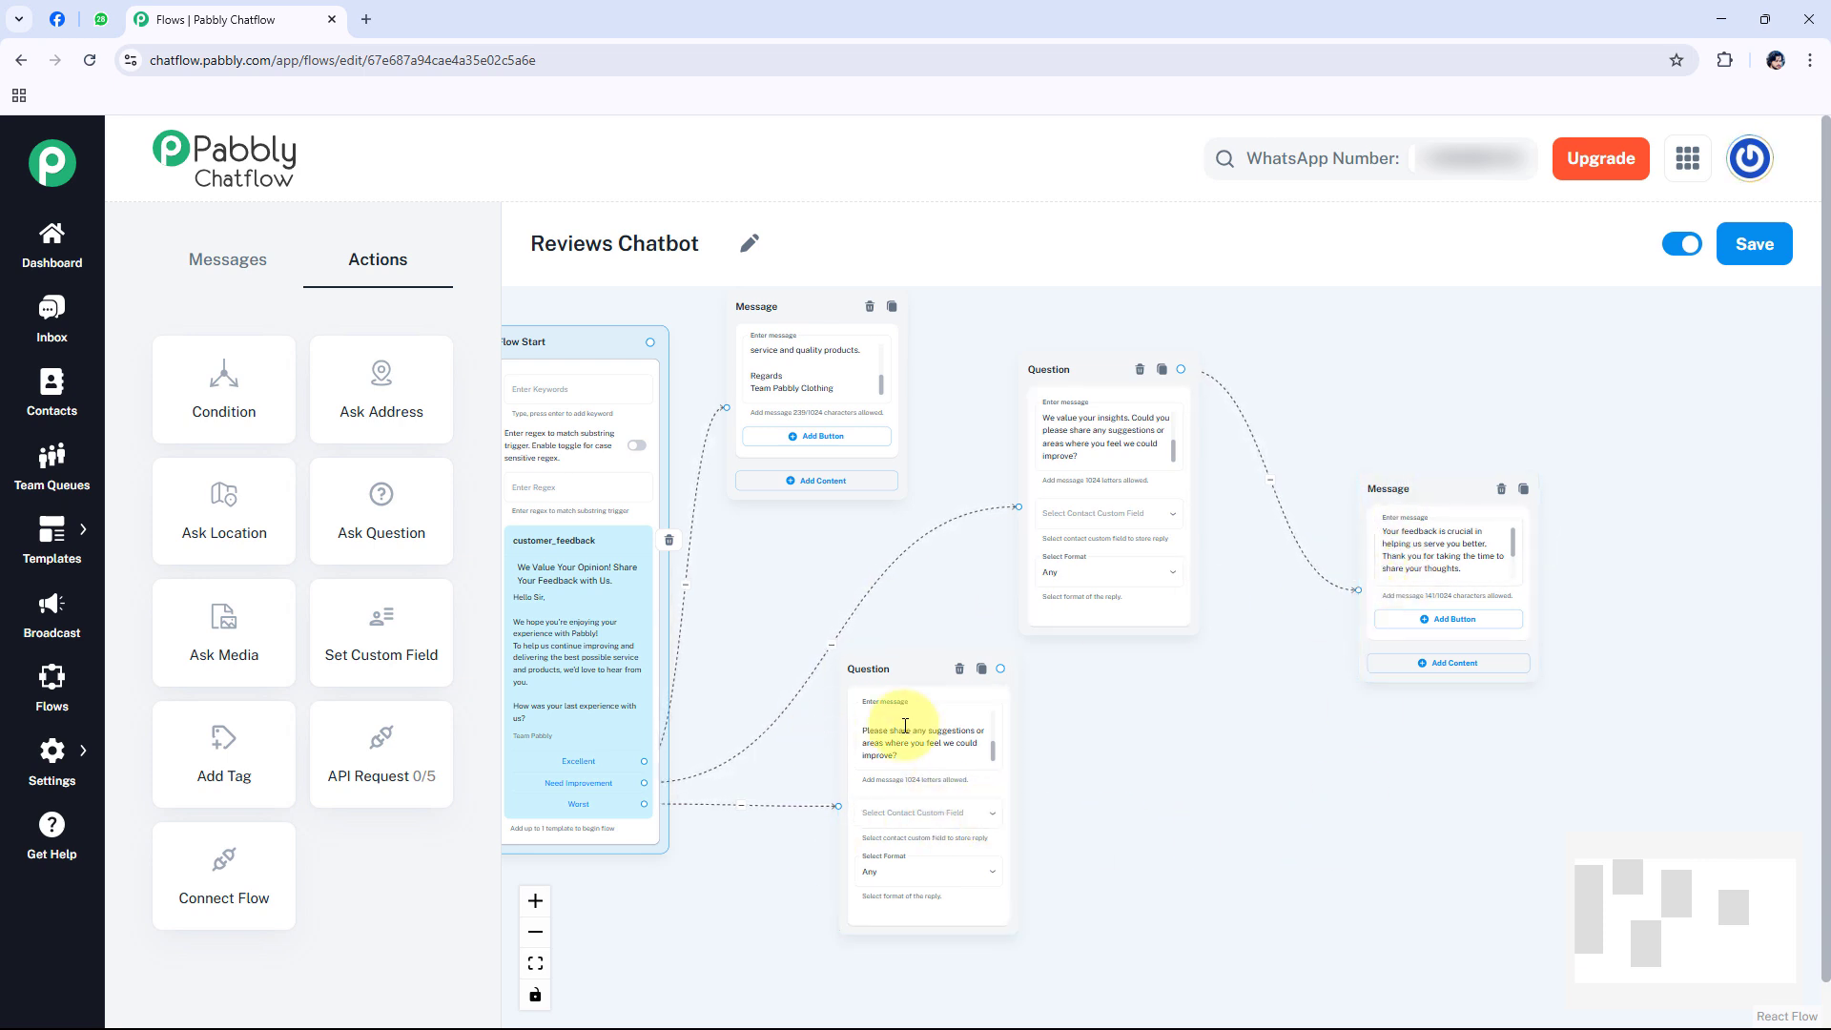
click(1389, 540)
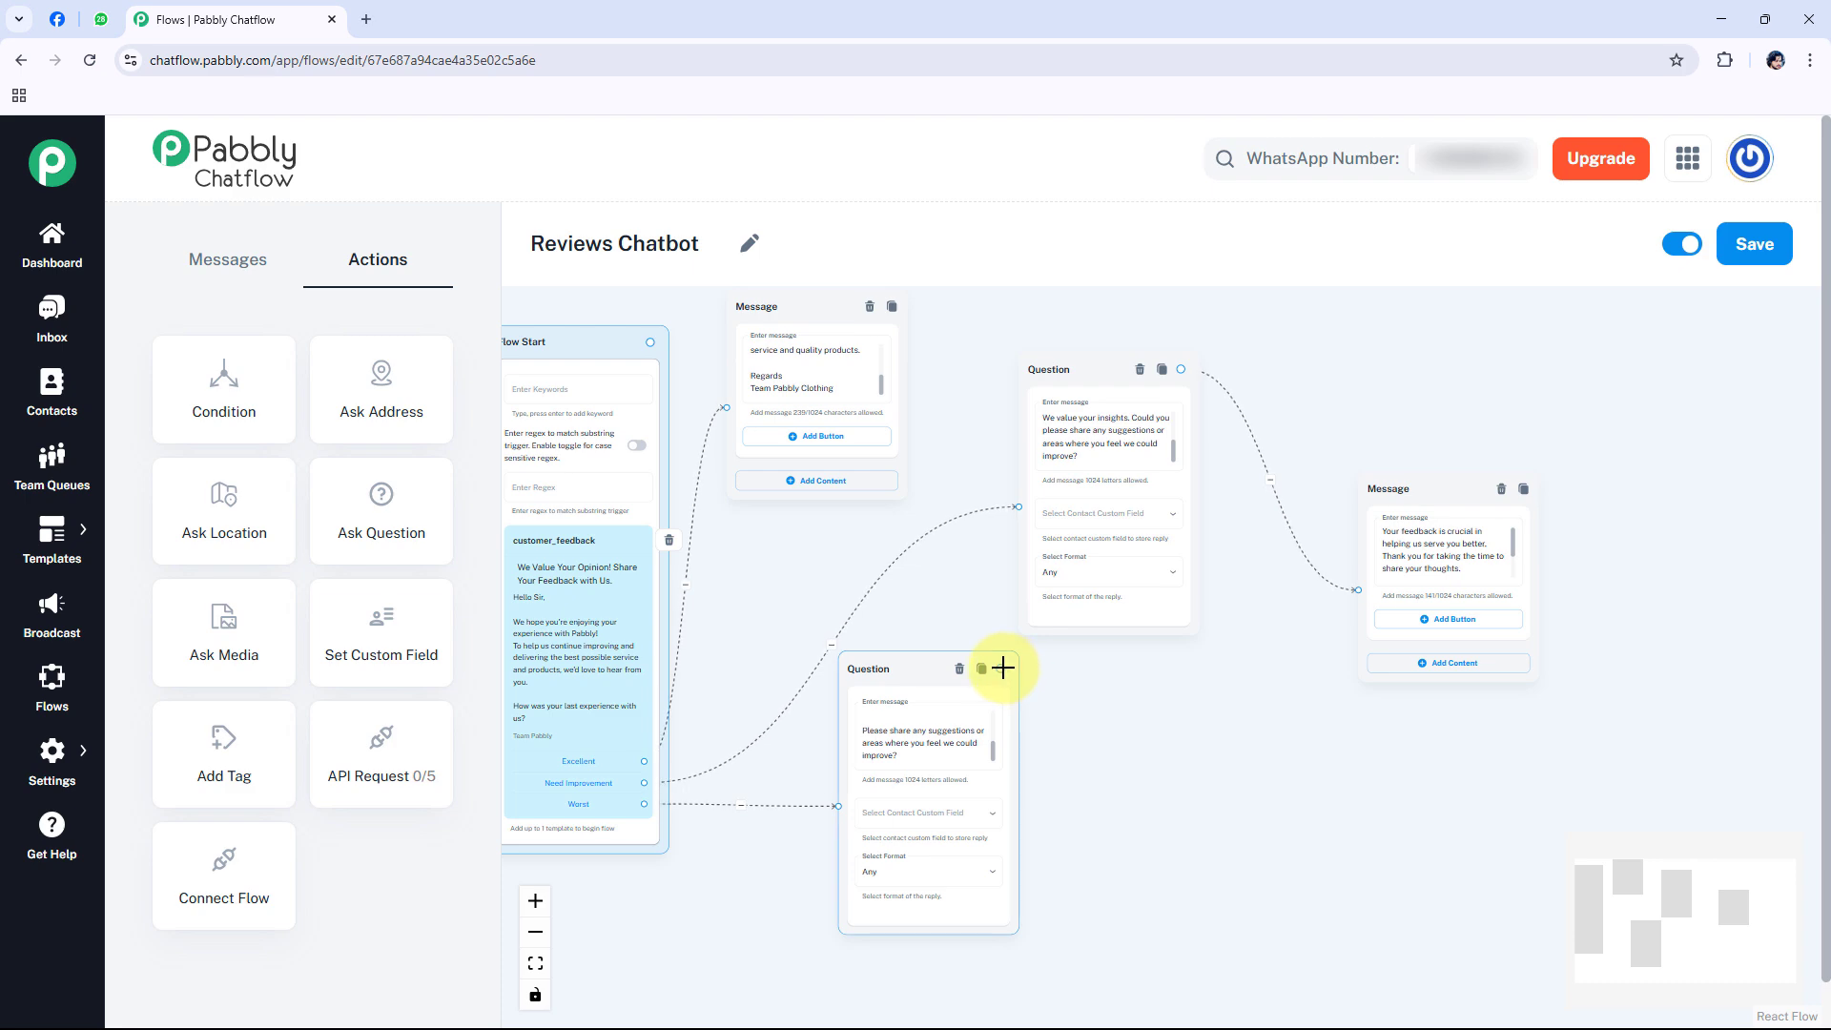
Step: Connect the Worst branch's Question output to the existing "Your feedback is crucial in helping us serve you better." message
scroll(1013, 680, up, 3)
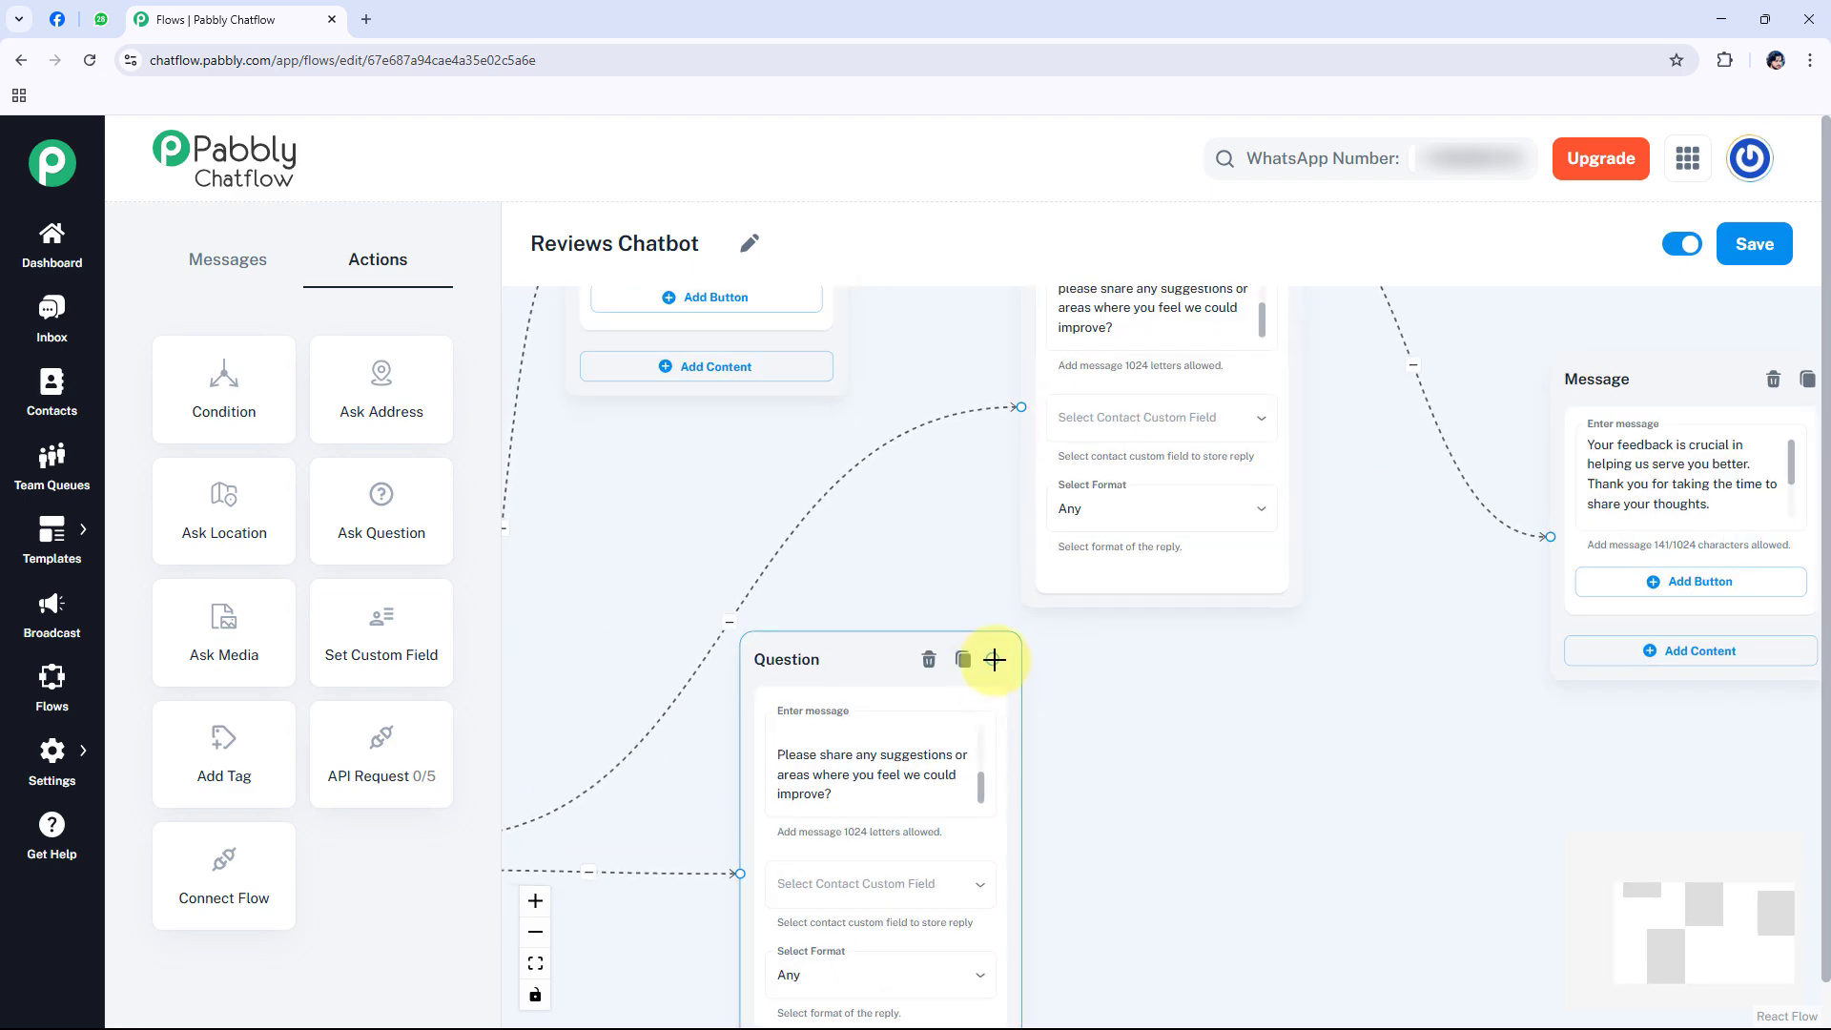
drag(990, 659, 1549, 537)
drag(871, 654, 952, 682)
drag(1395, 700, 1272, 749)
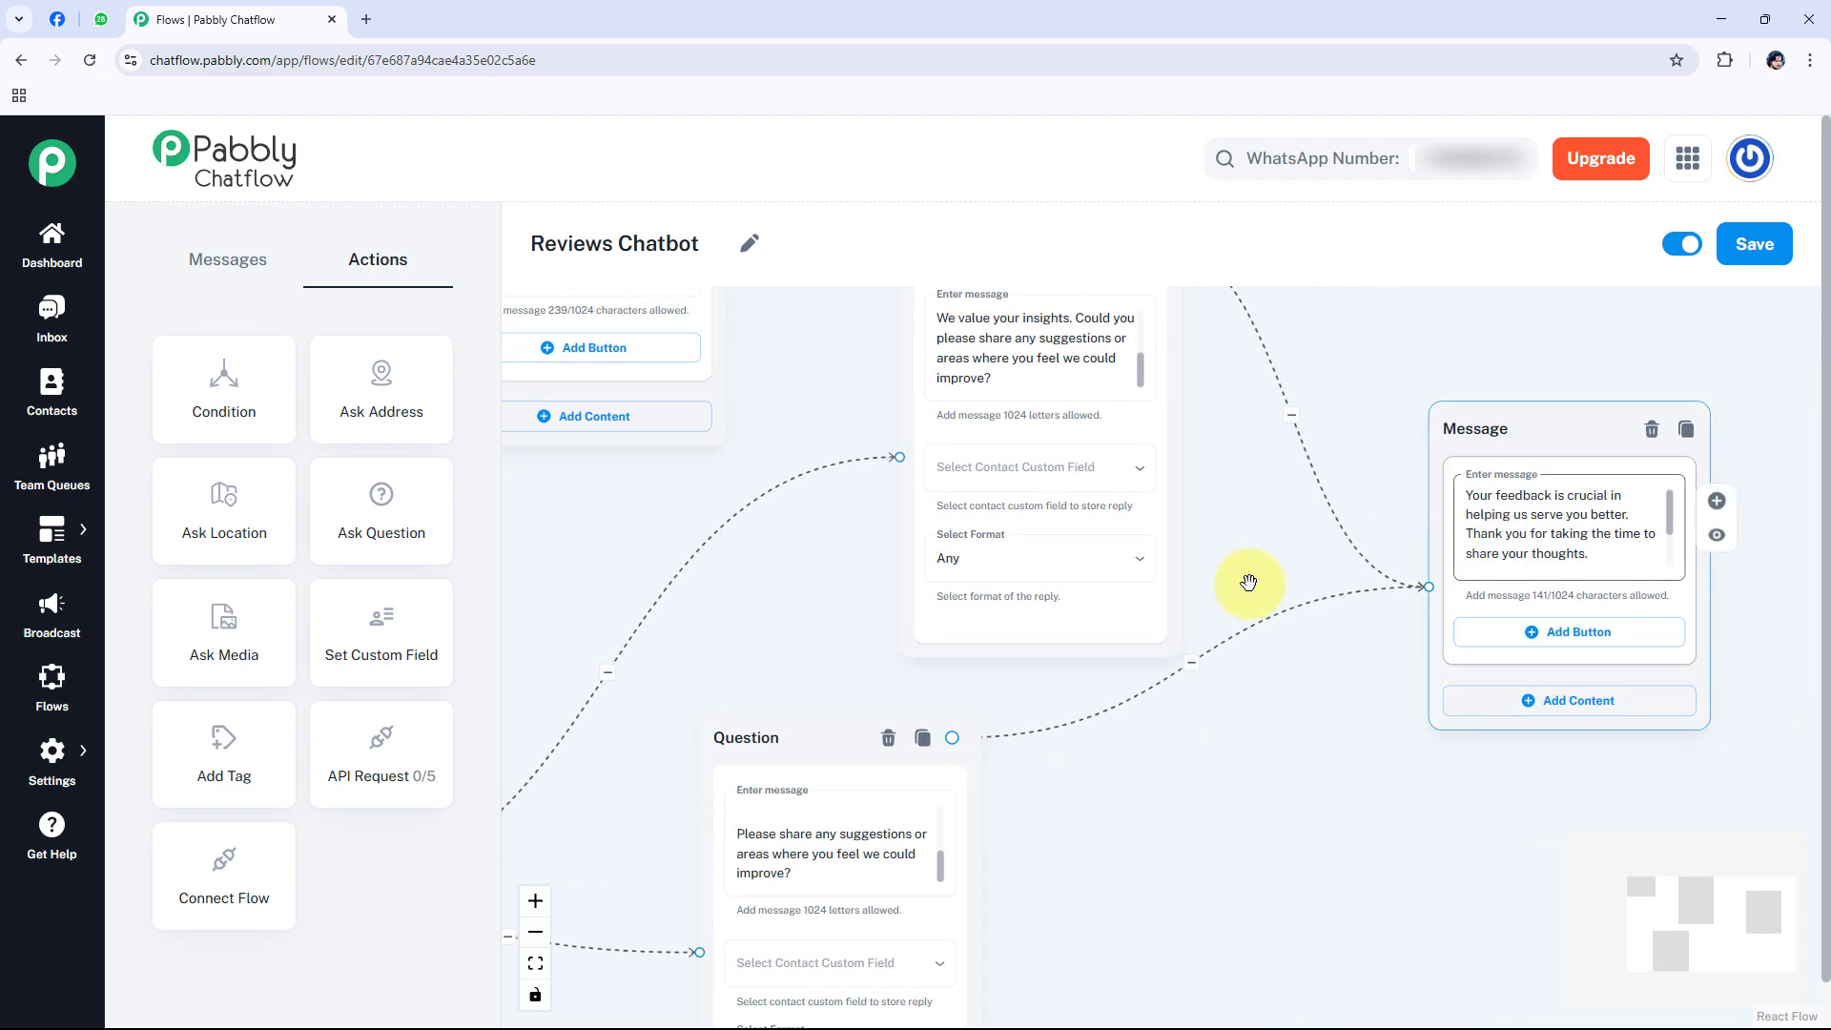
Step: Examine how the Need Improvement and Worst buttons lead through their Question blocks to the shared feedback message
drag(683, 613, 1246, 531)
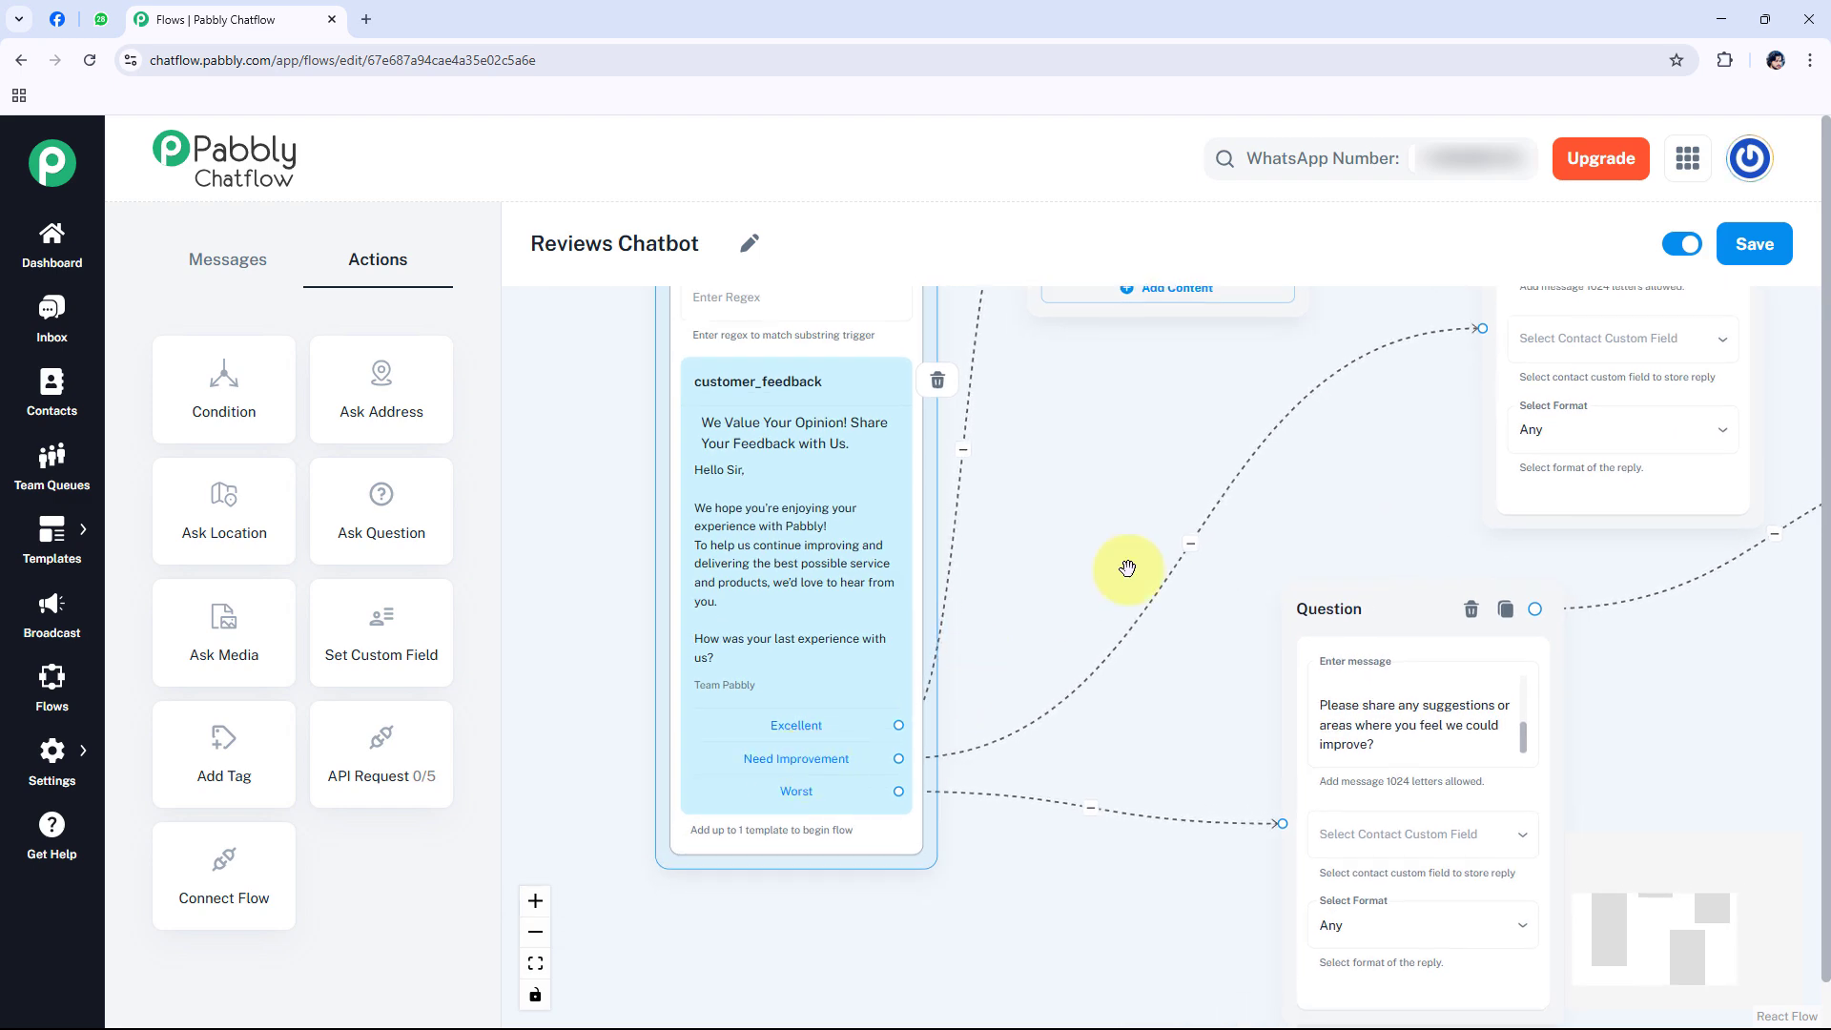
drag(1165, 491, 796, 710)
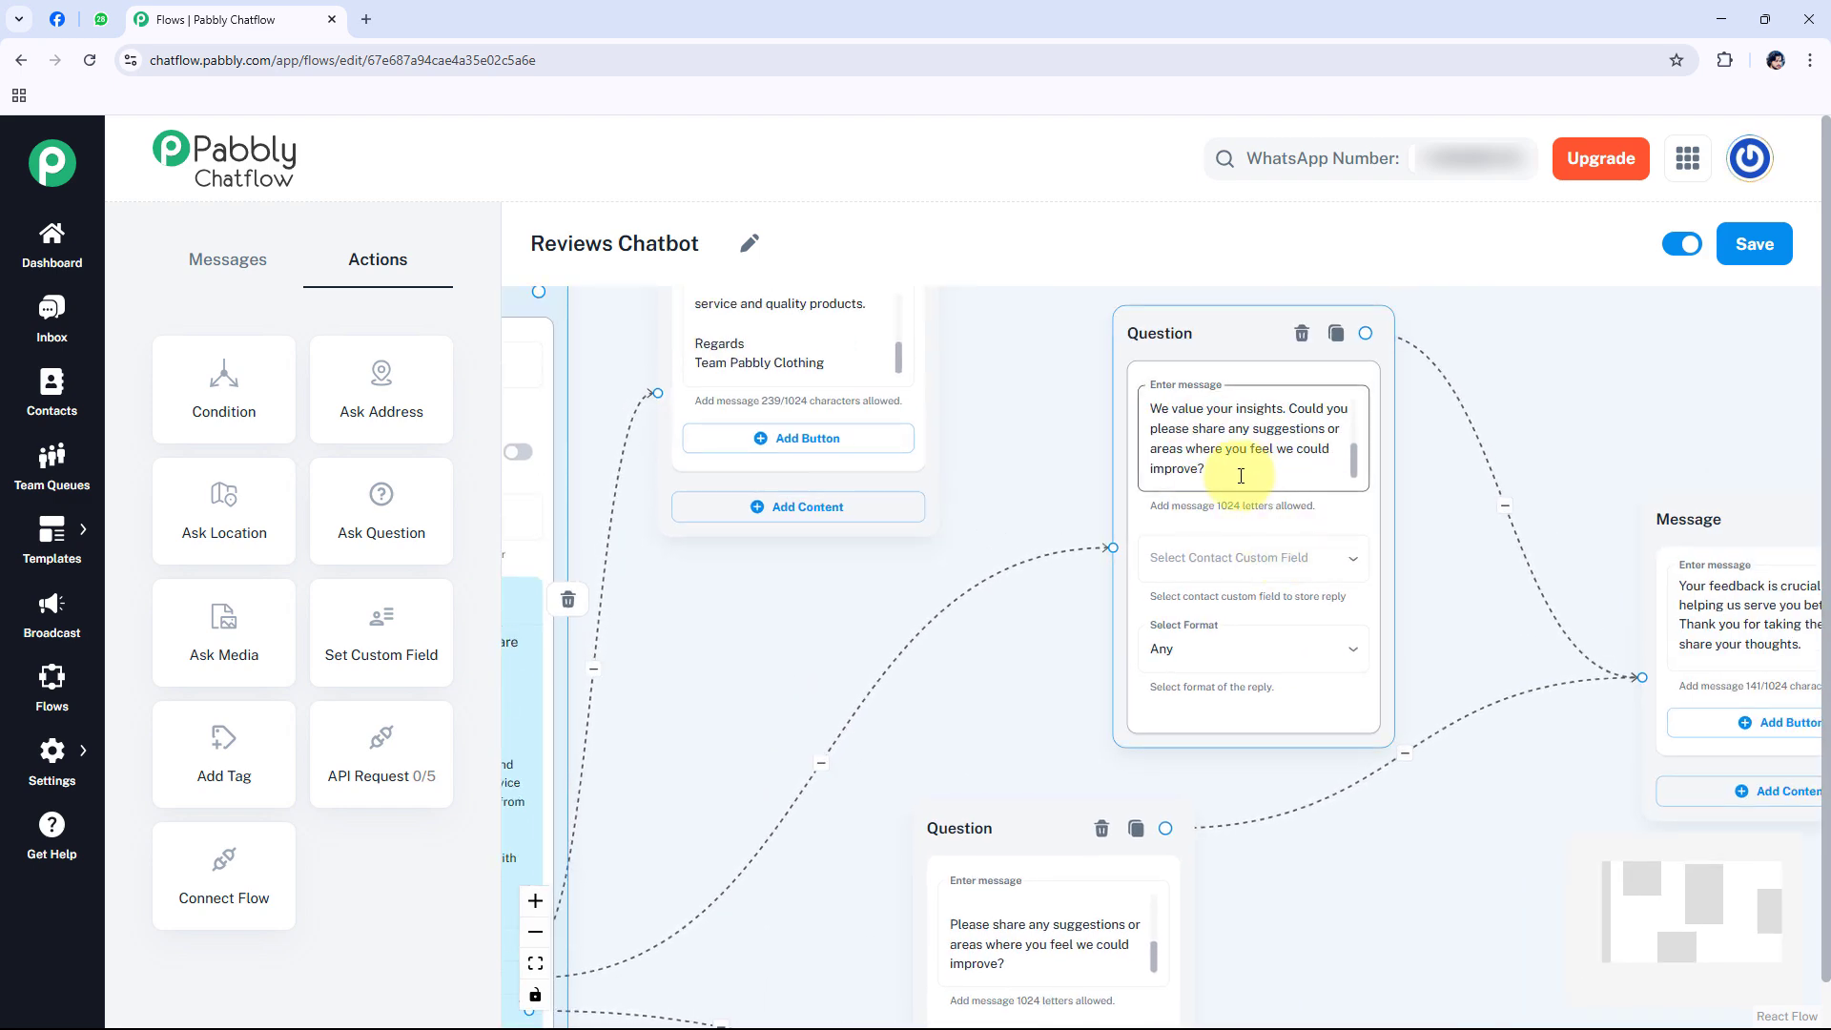
drag(1516, 630, 1360, 572)
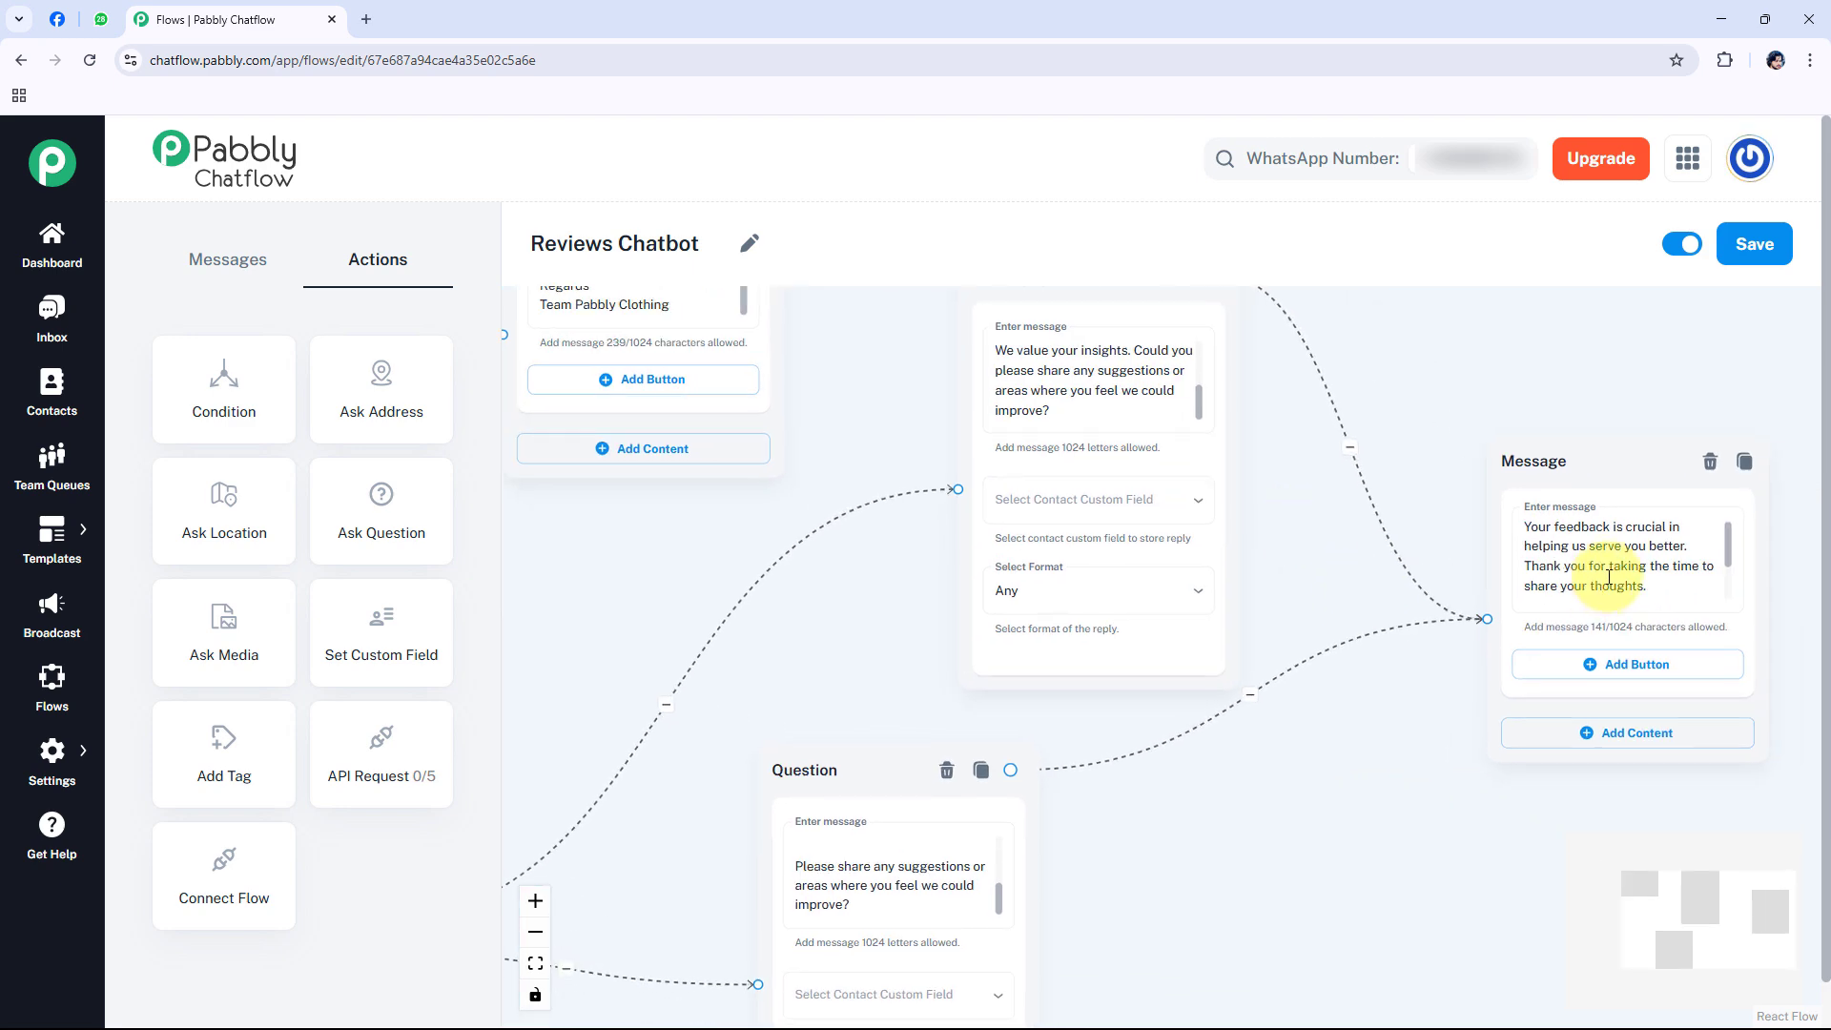
triple_click(1620, 546)
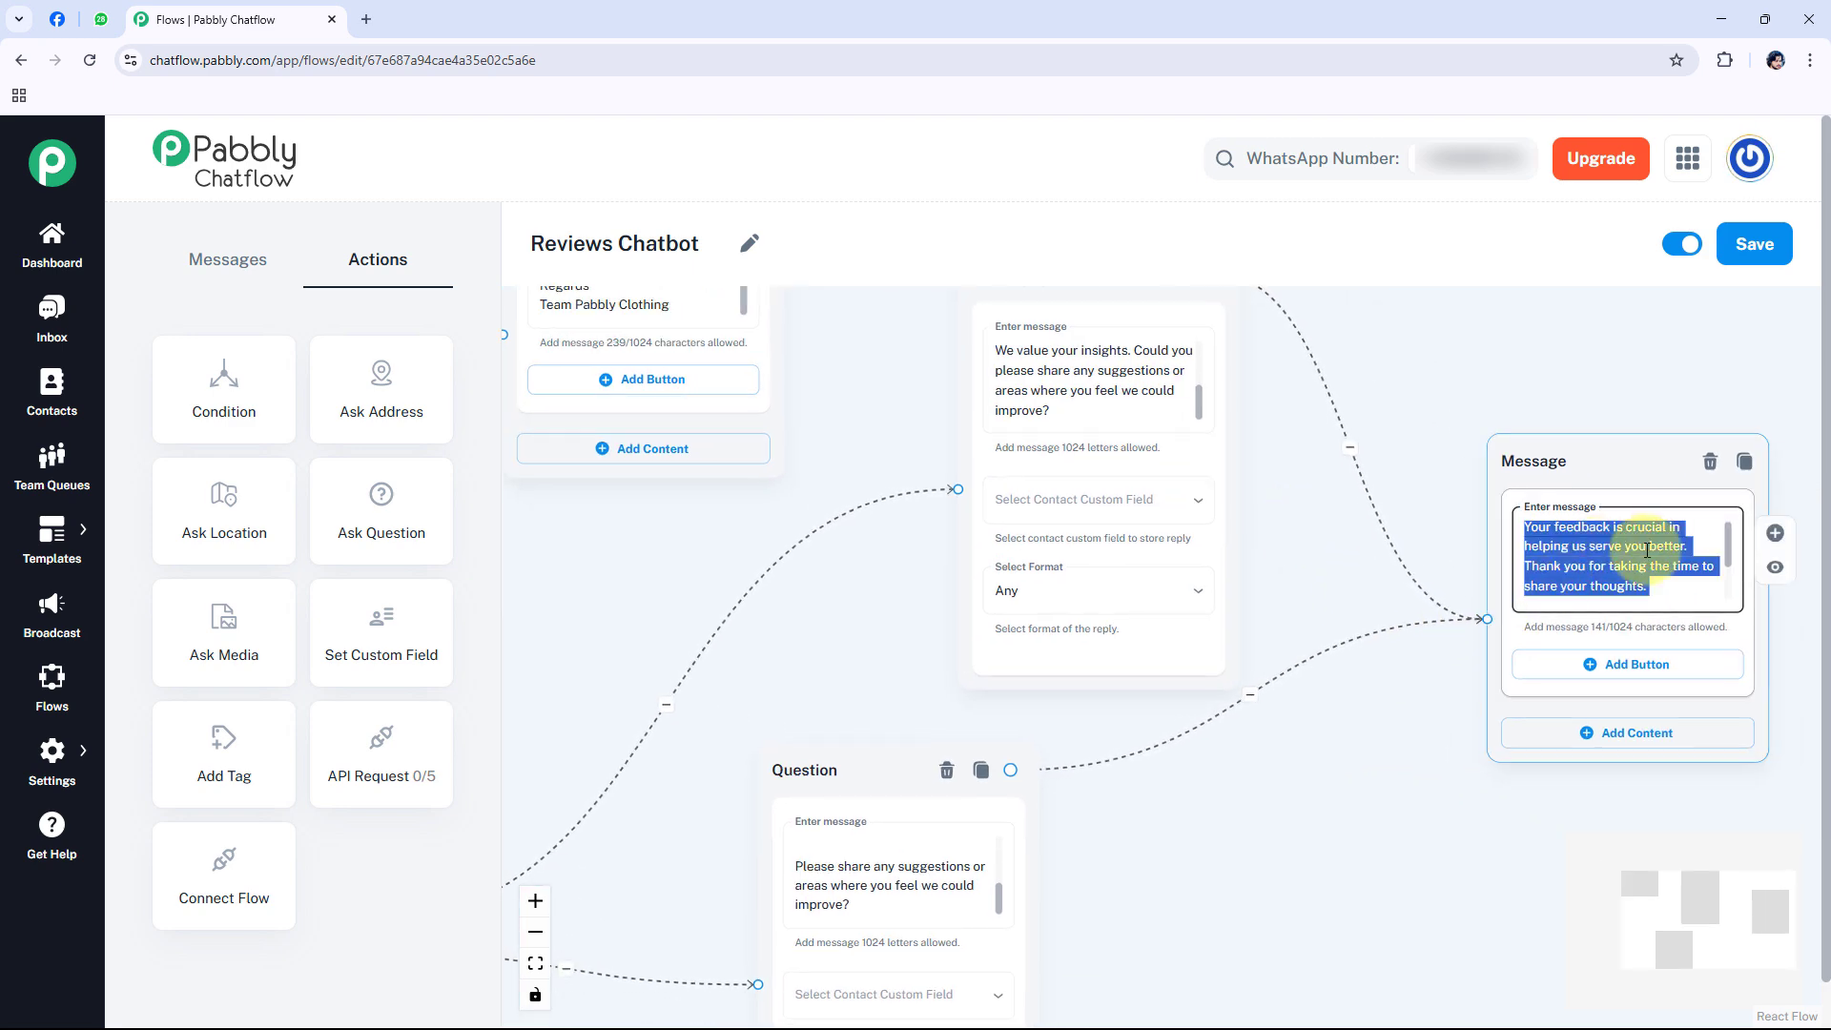
drag(1211, 786, 1453, 430)
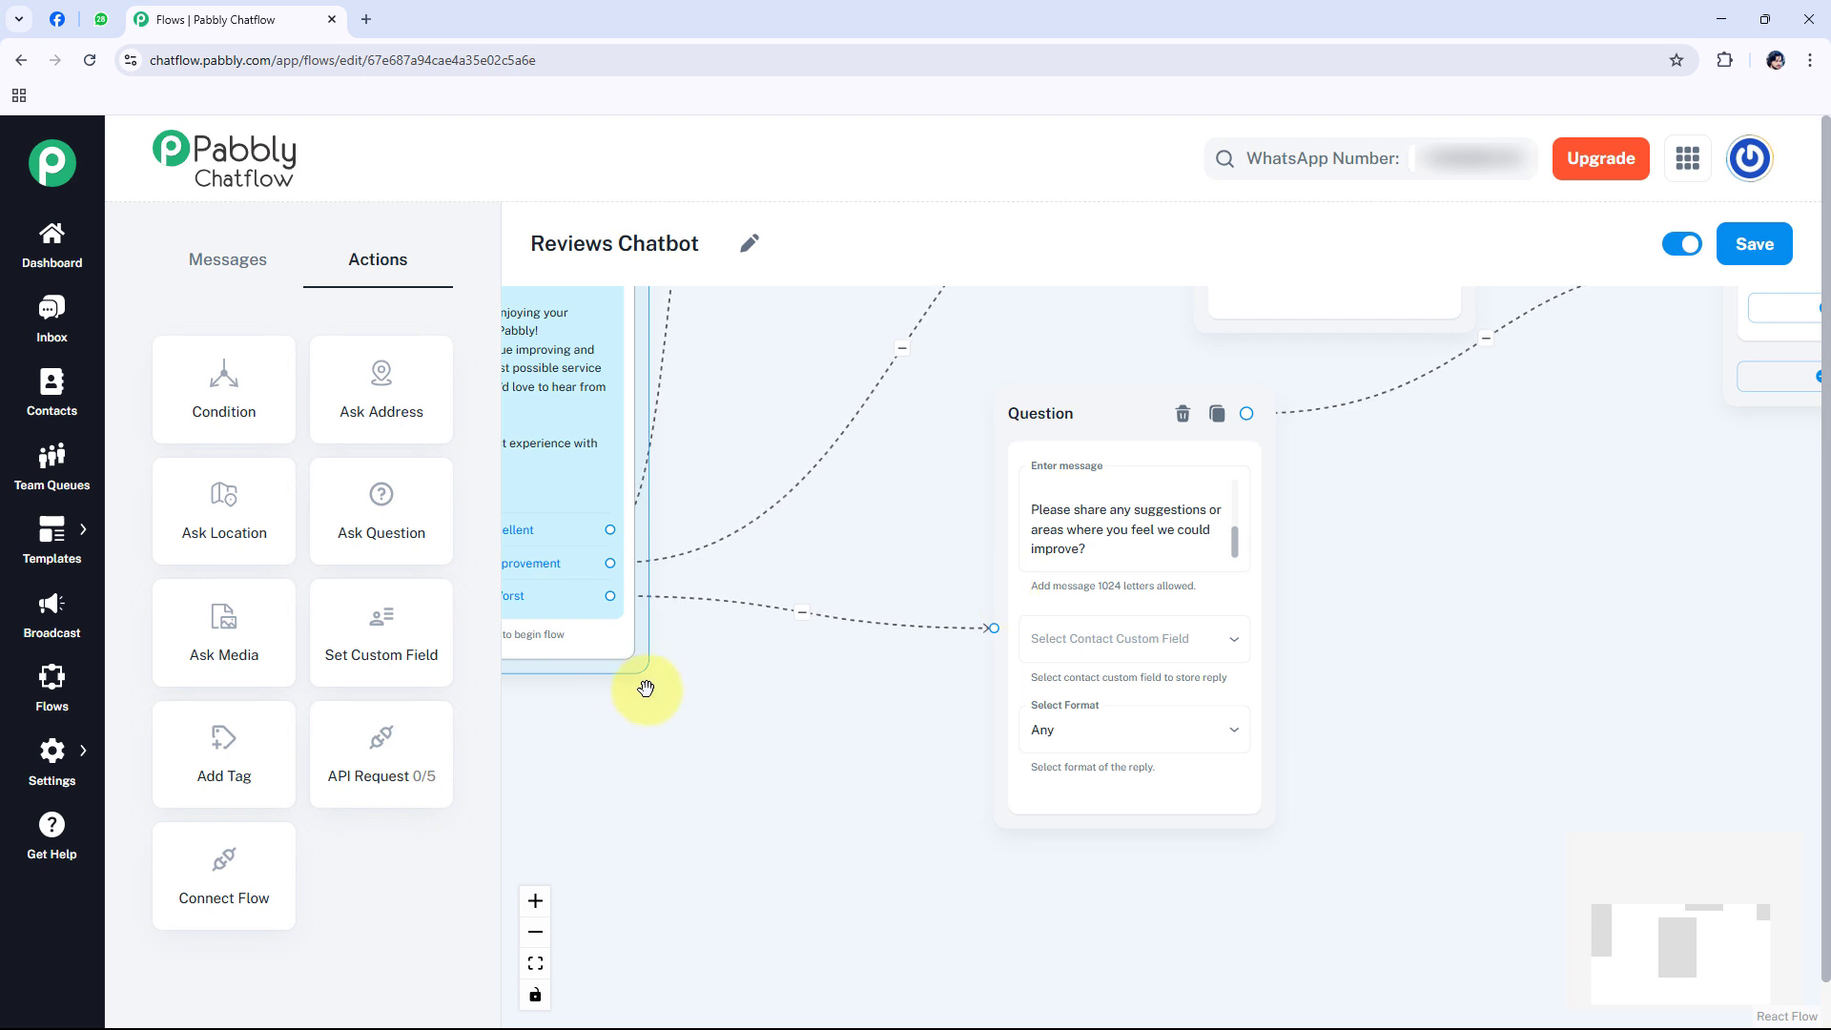
drag(642, 689, 818, 687)
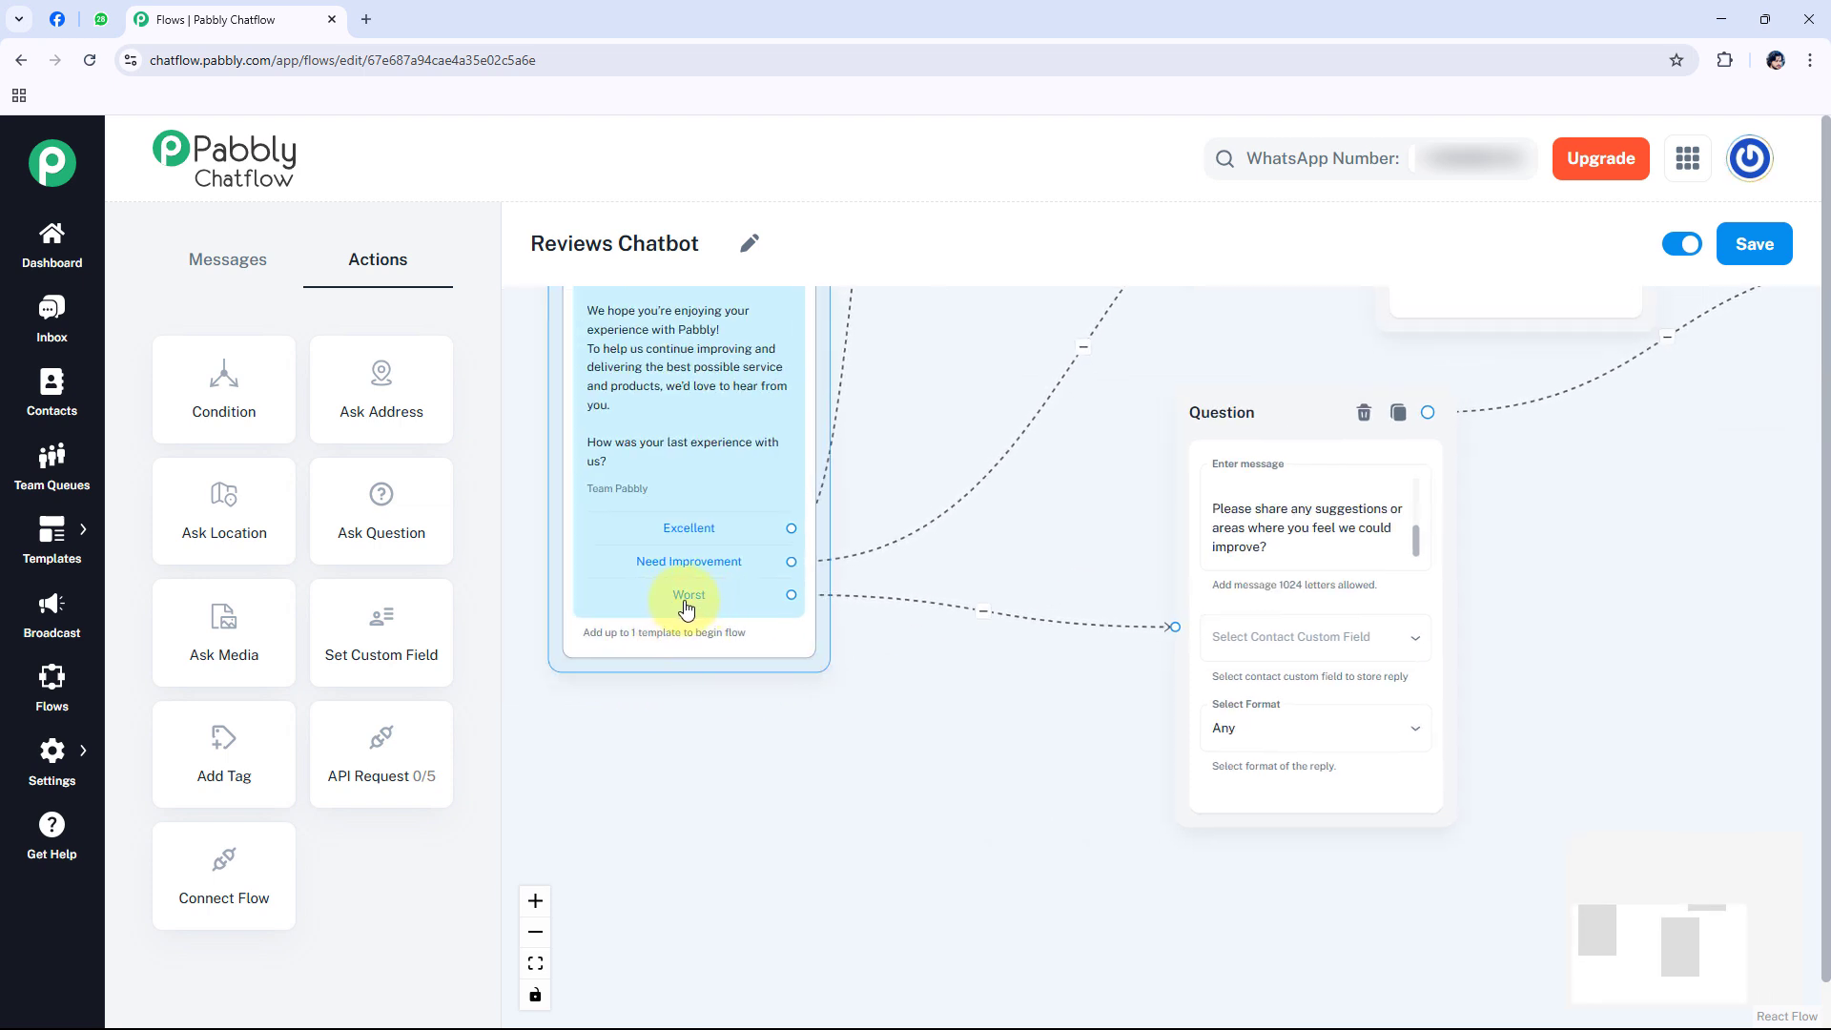
drag(1018, 691, 803, 677)
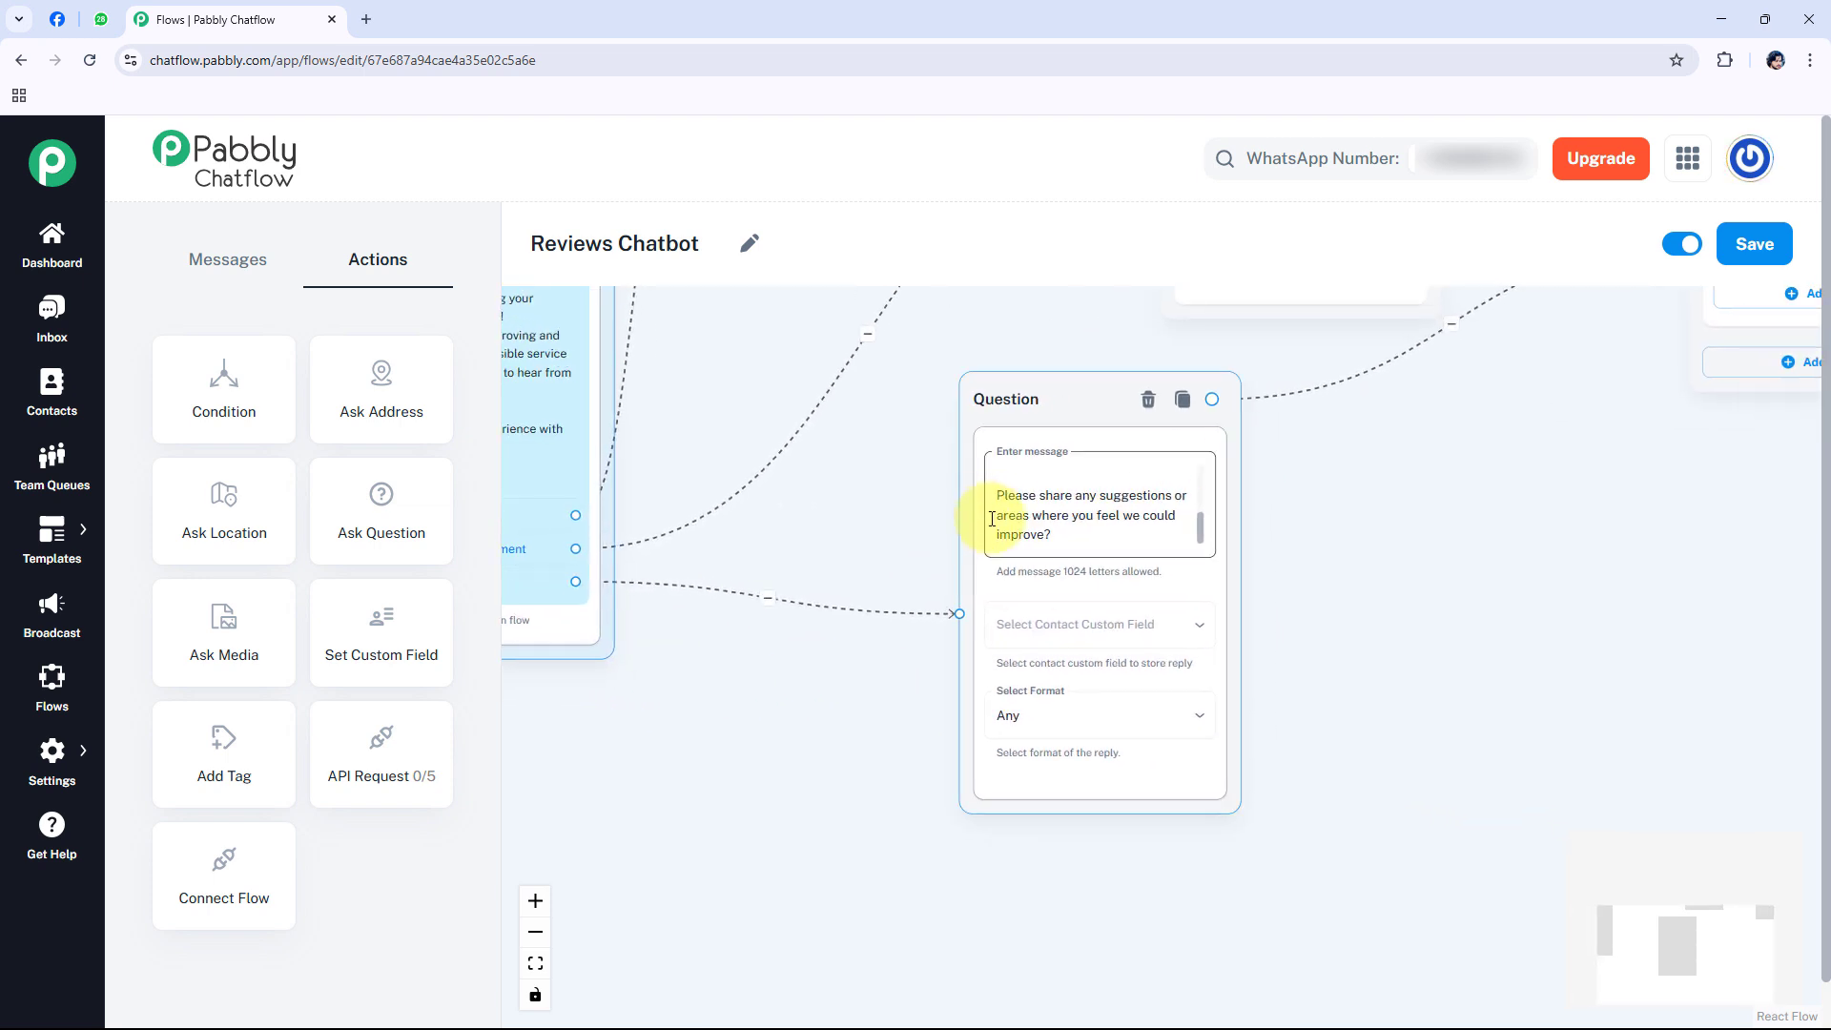
Step: Read through the shared "Your feedback is crucial" message with its sign-off and examine how all branches of the whole flow connect
click(1246, 515)
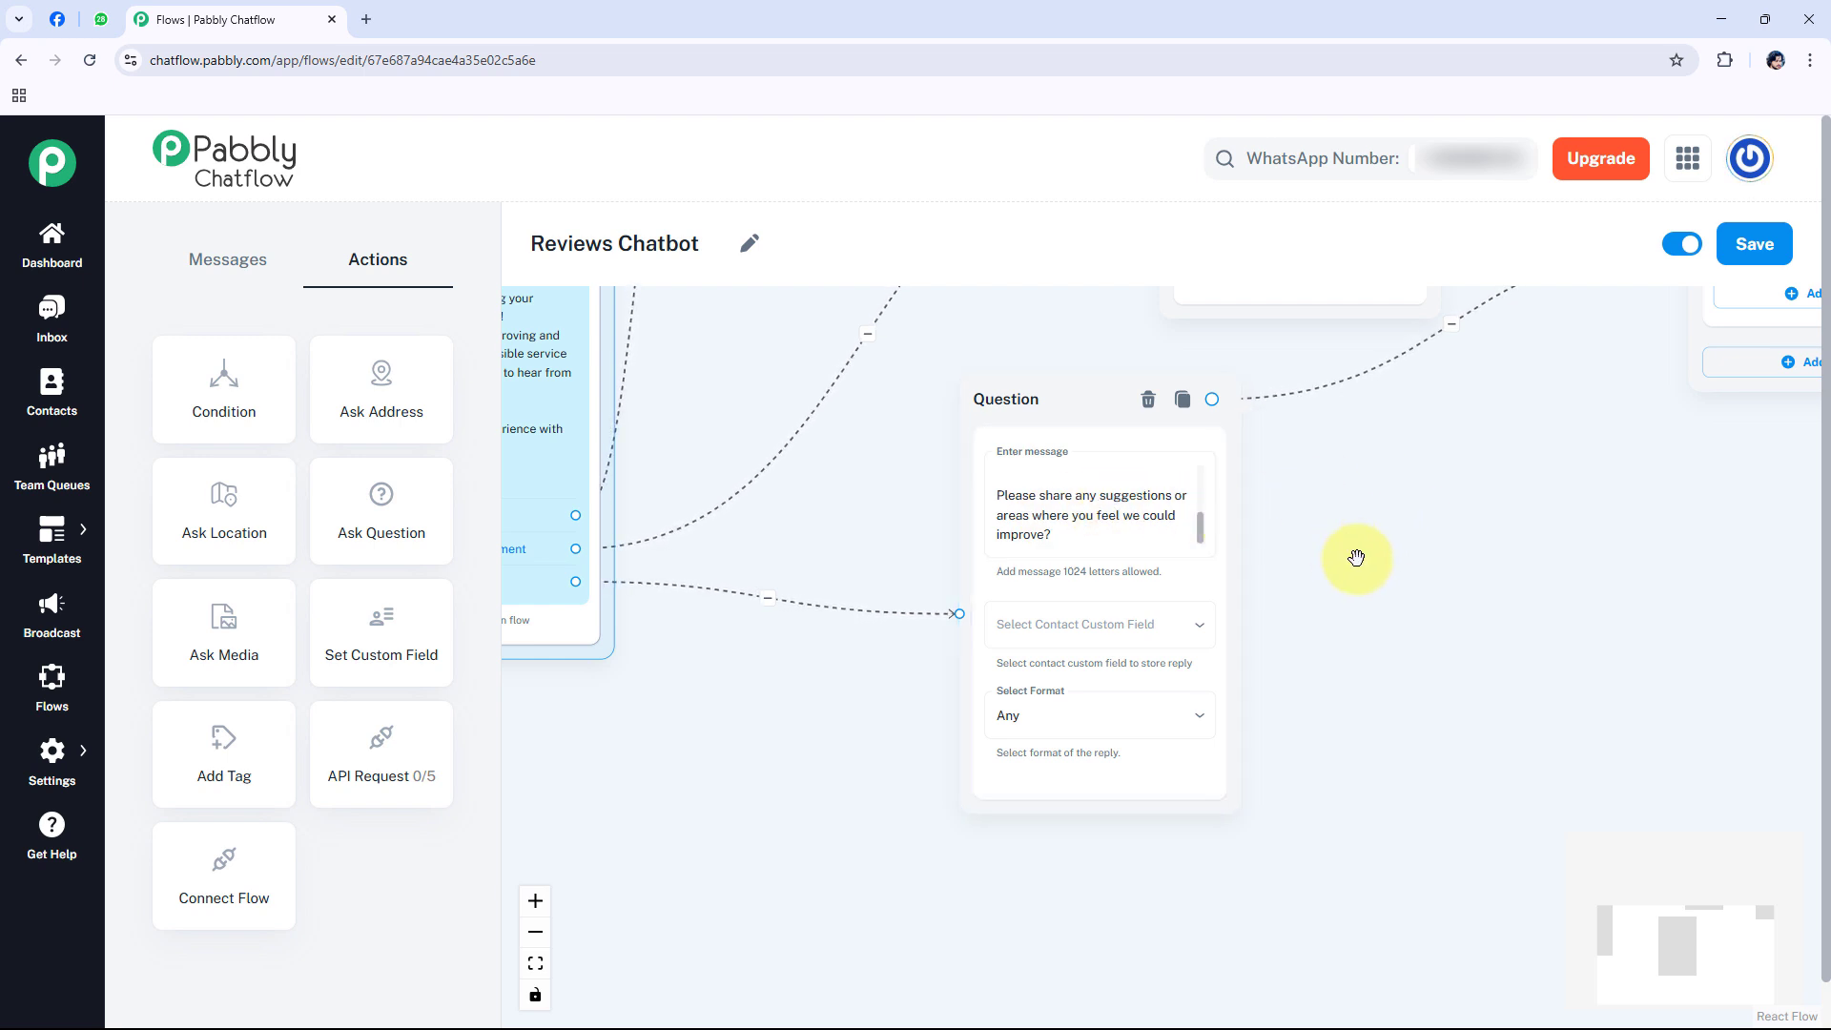
drag(1453, 582, 1013, 722)
drag(1341, 672, 1229, 790)
triple_click(1239, 437)
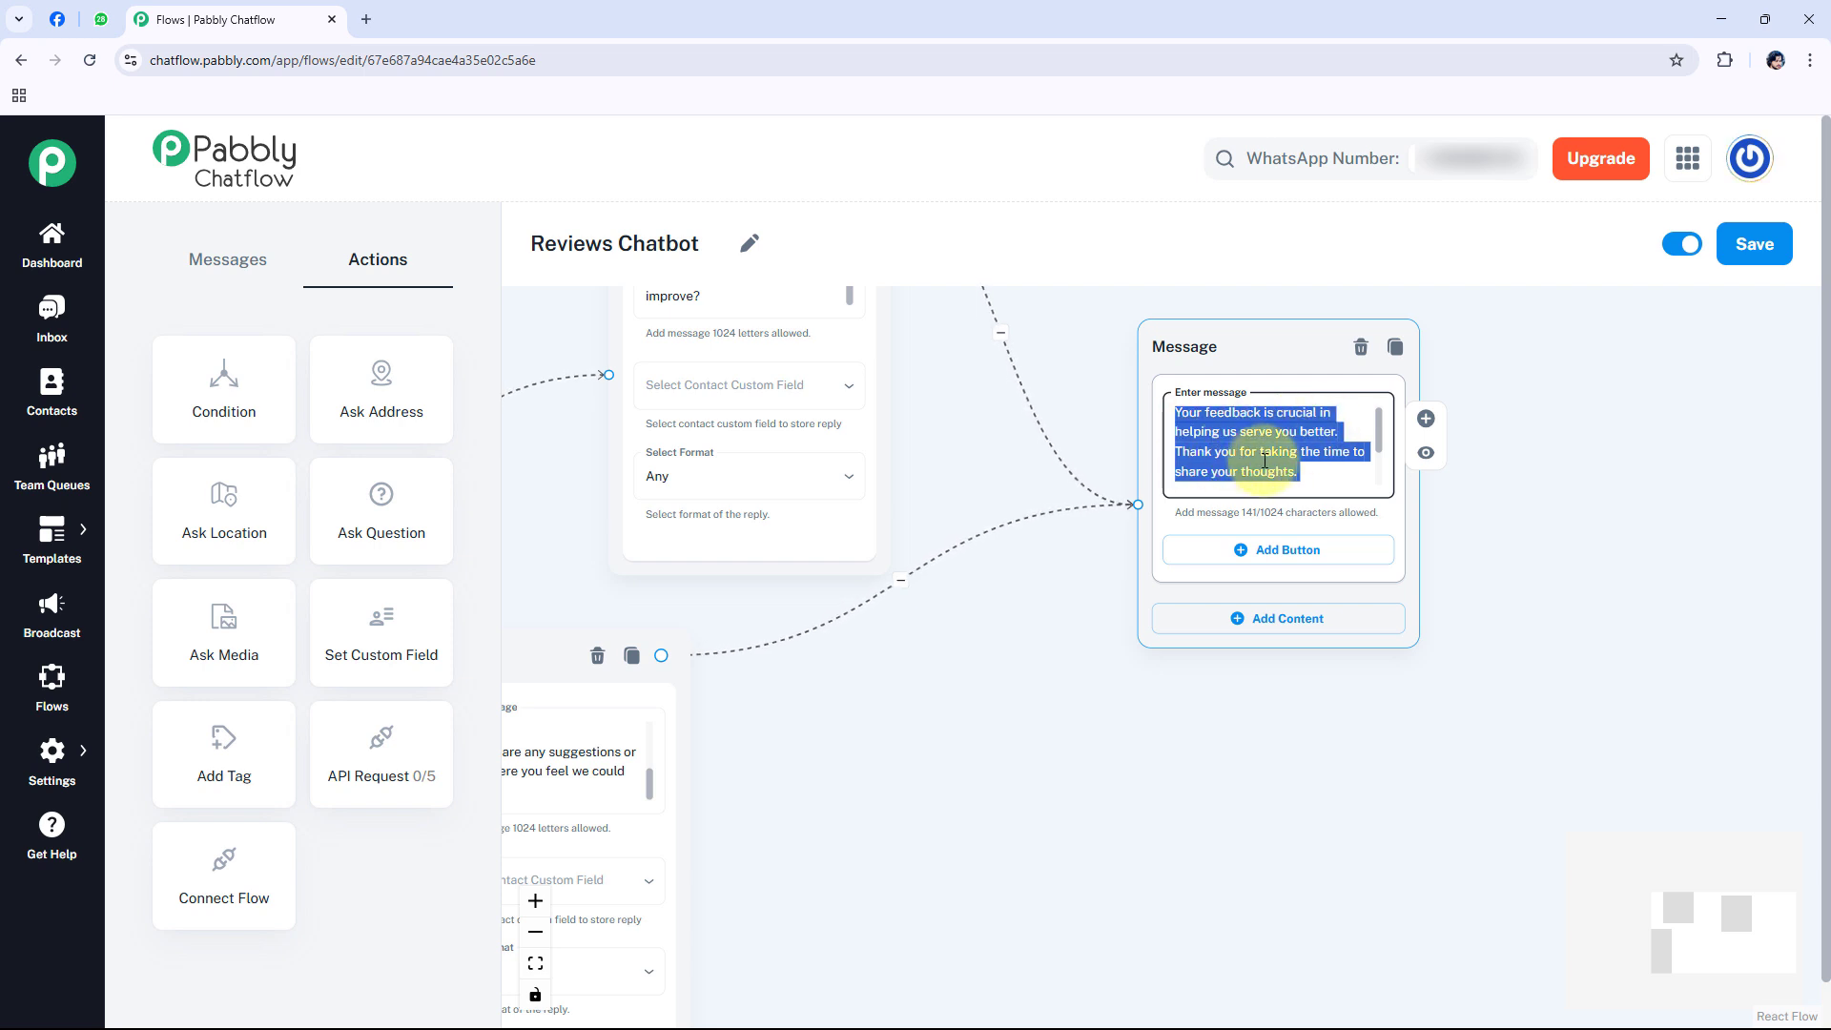
scroll(1196, 484, down, 2)
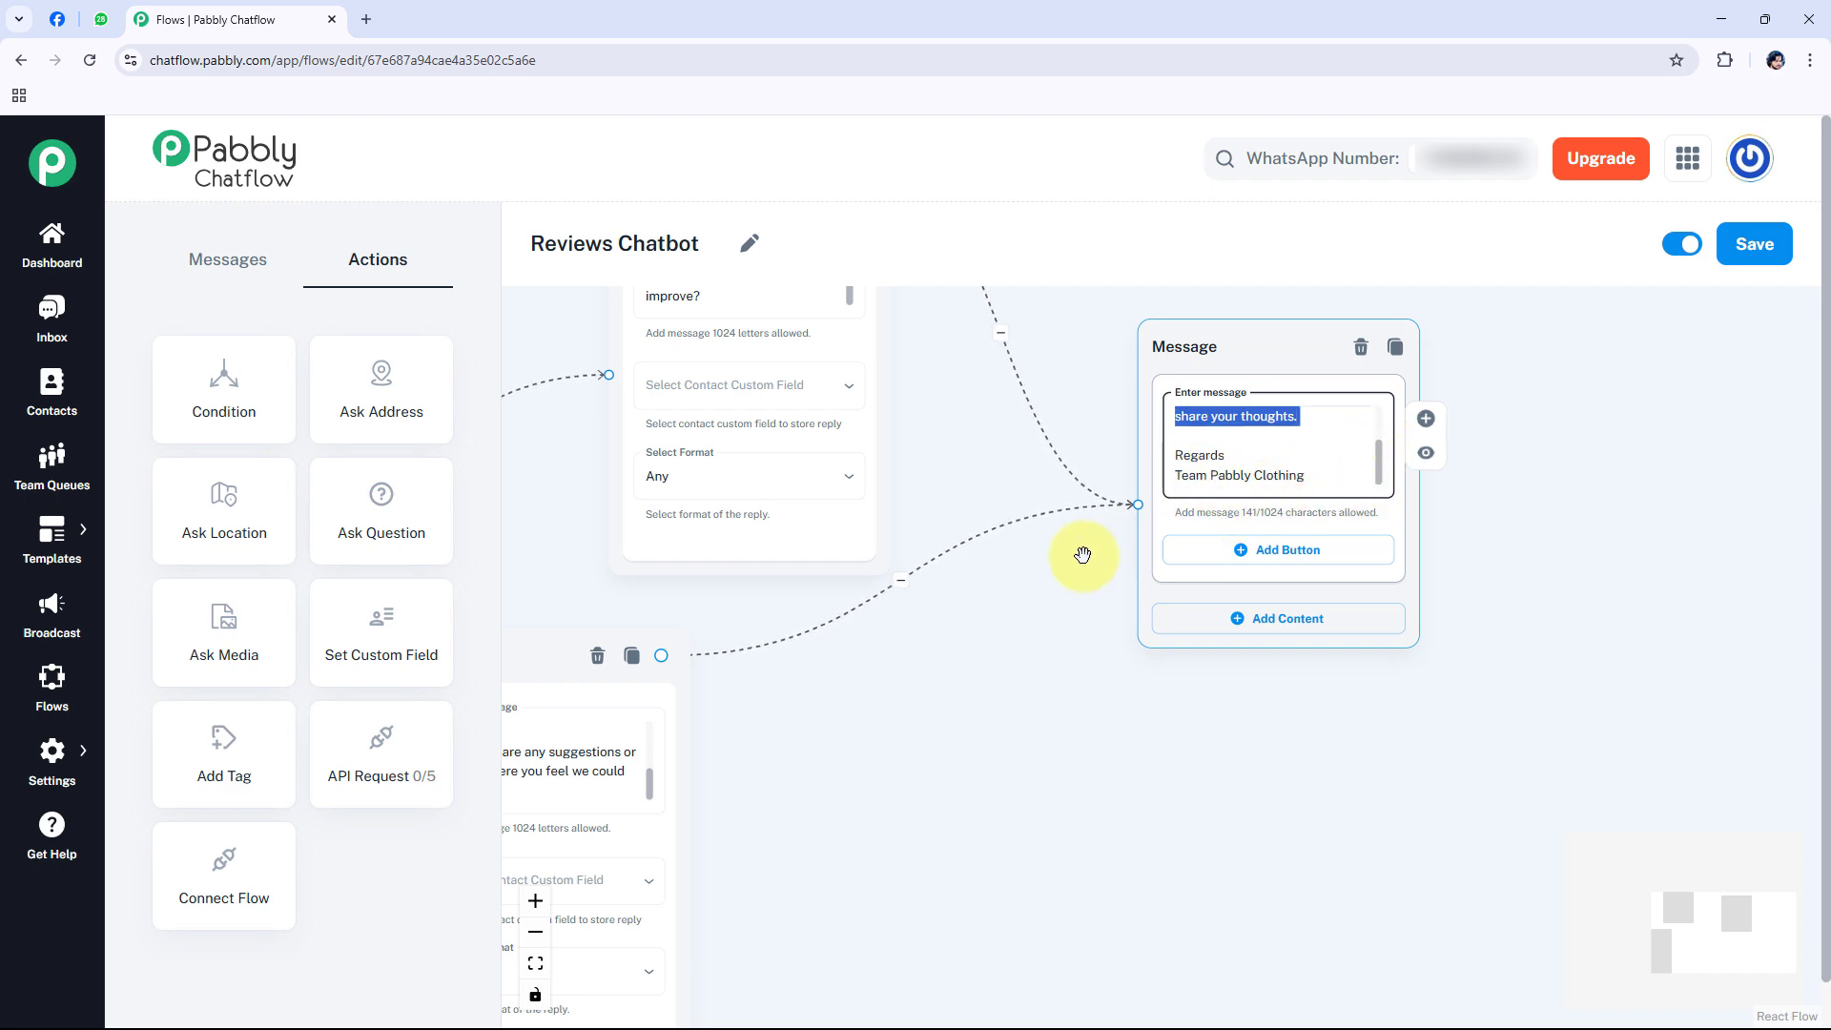
scroll(972, 553, down, 5)
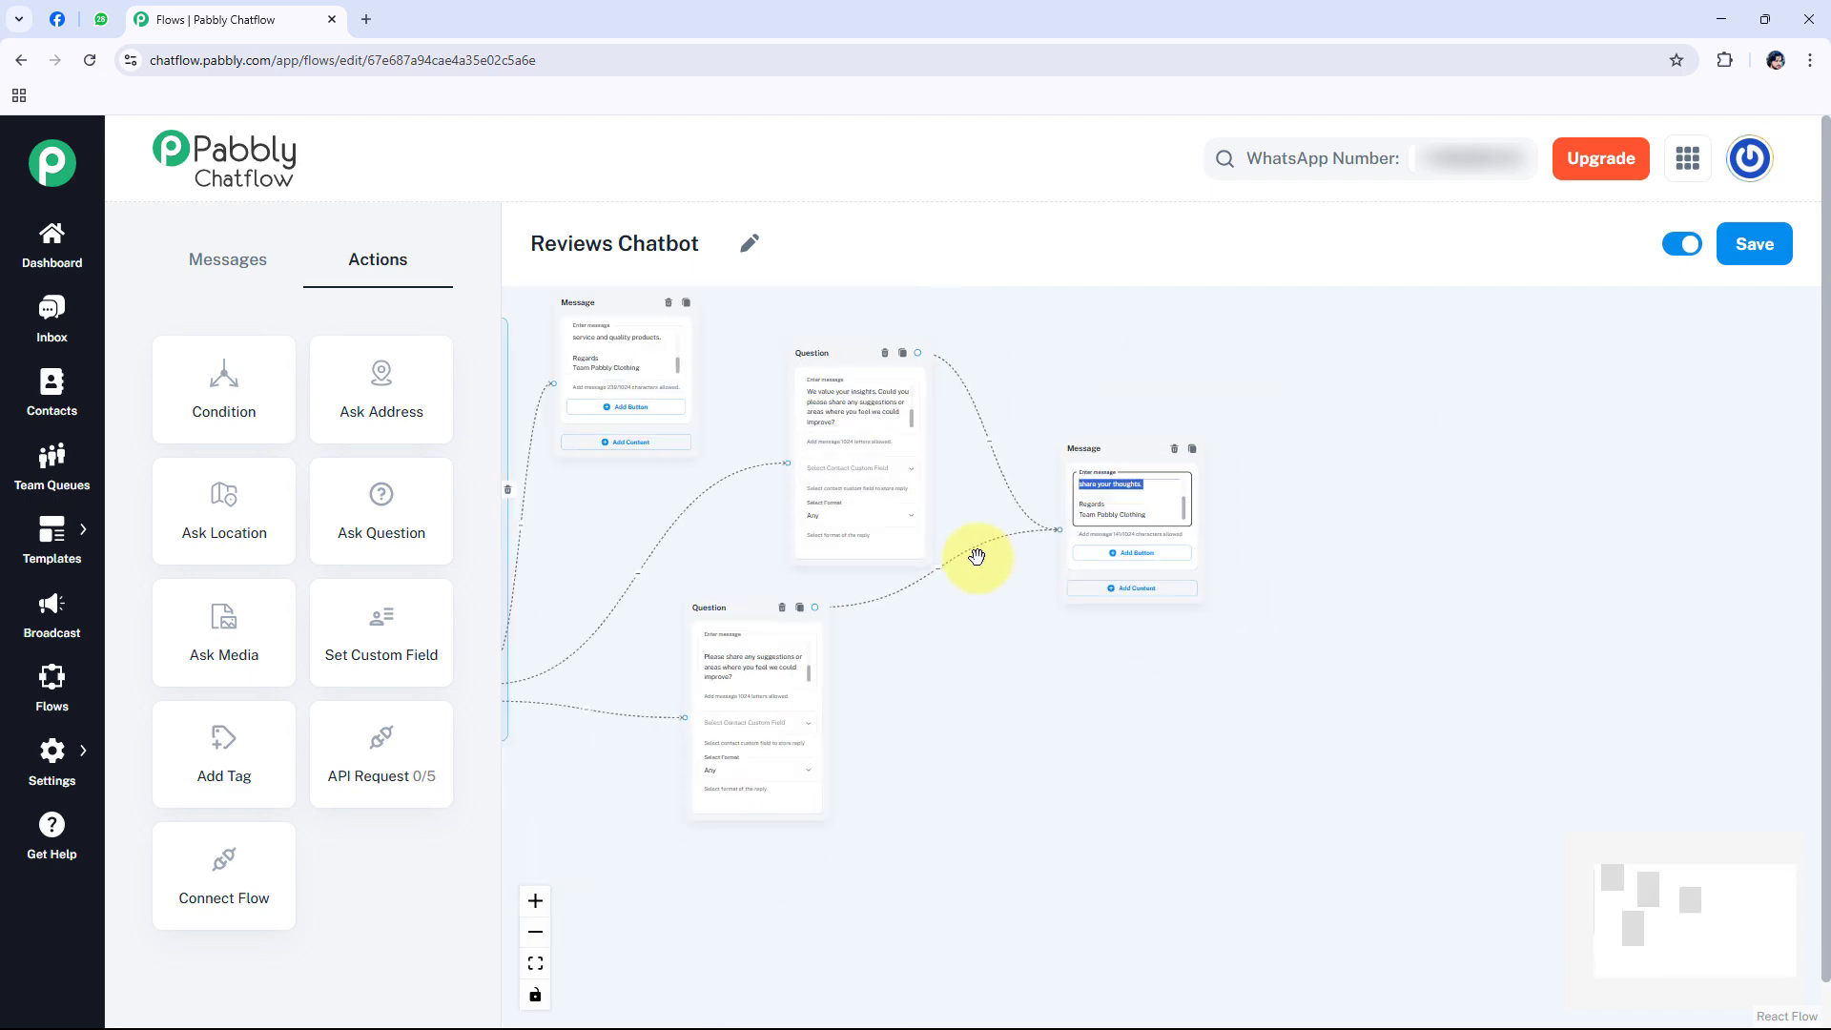
scroll(976, 556, down, 1)
drag(626, 518, 890, 613)
scroll(916, 546, up, 1)
scroll(895, 547, up, 1)
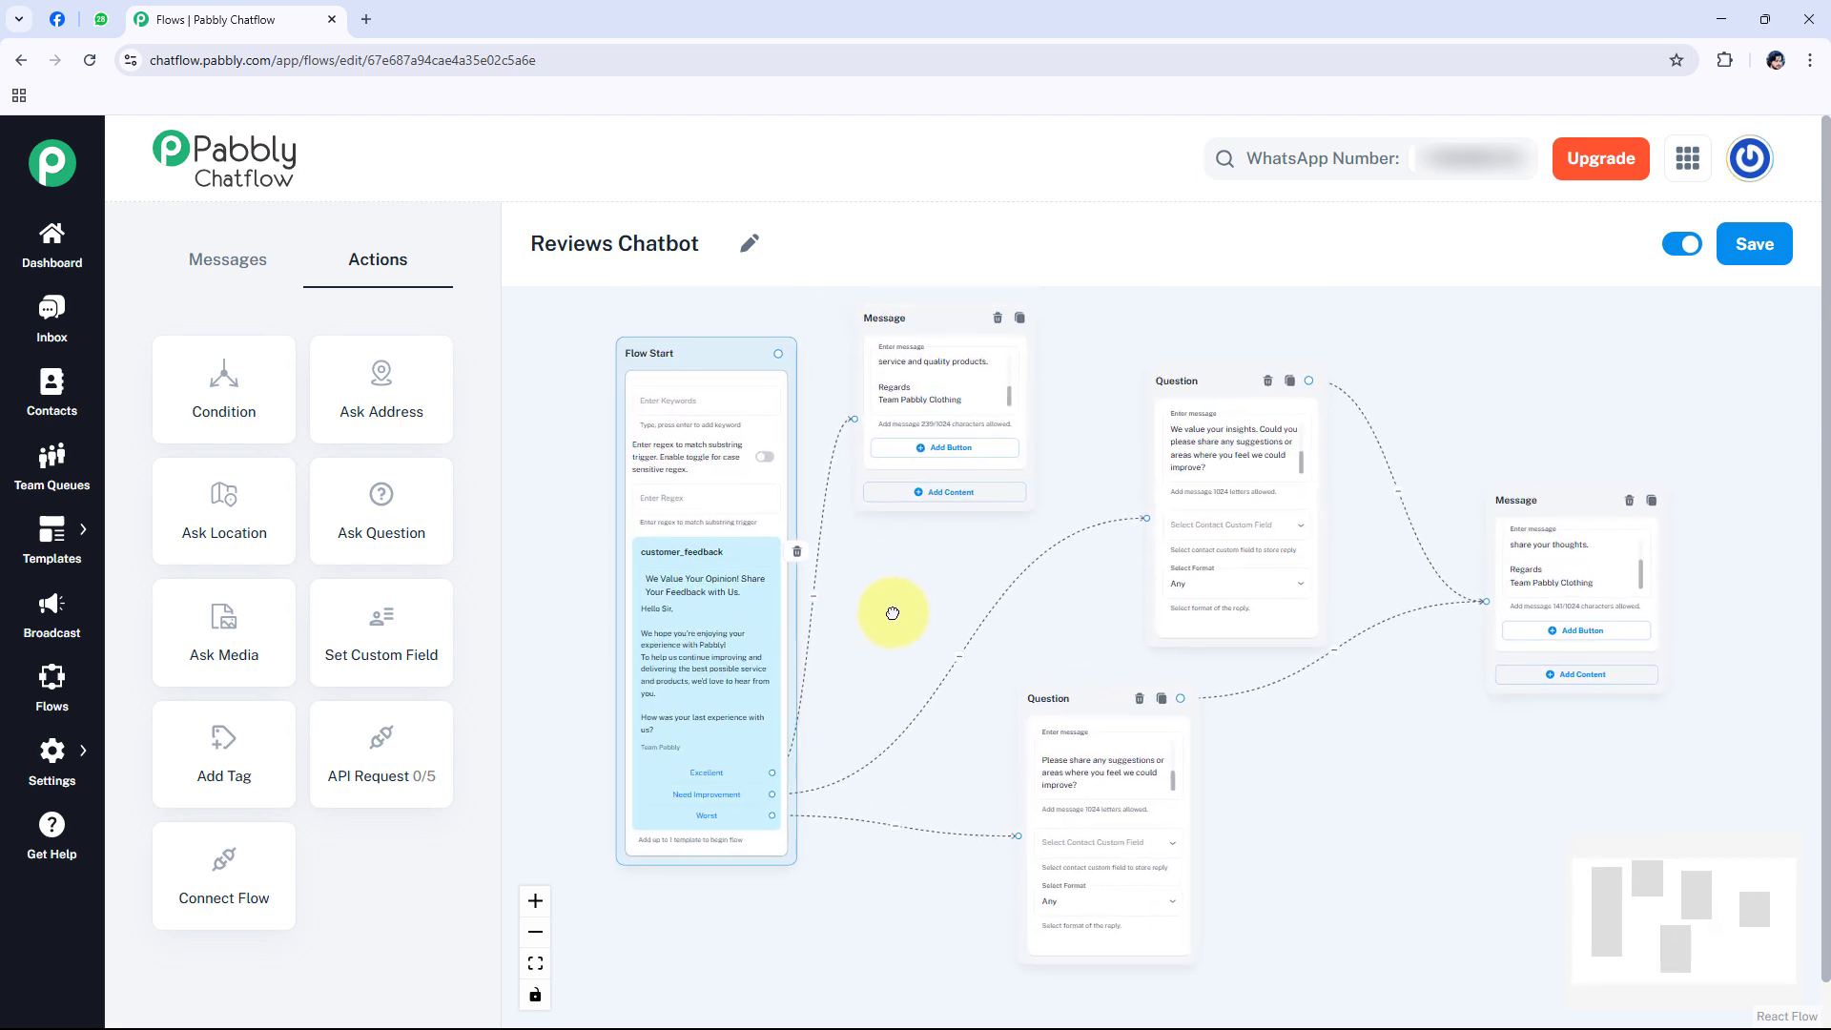
click(1568, 634)
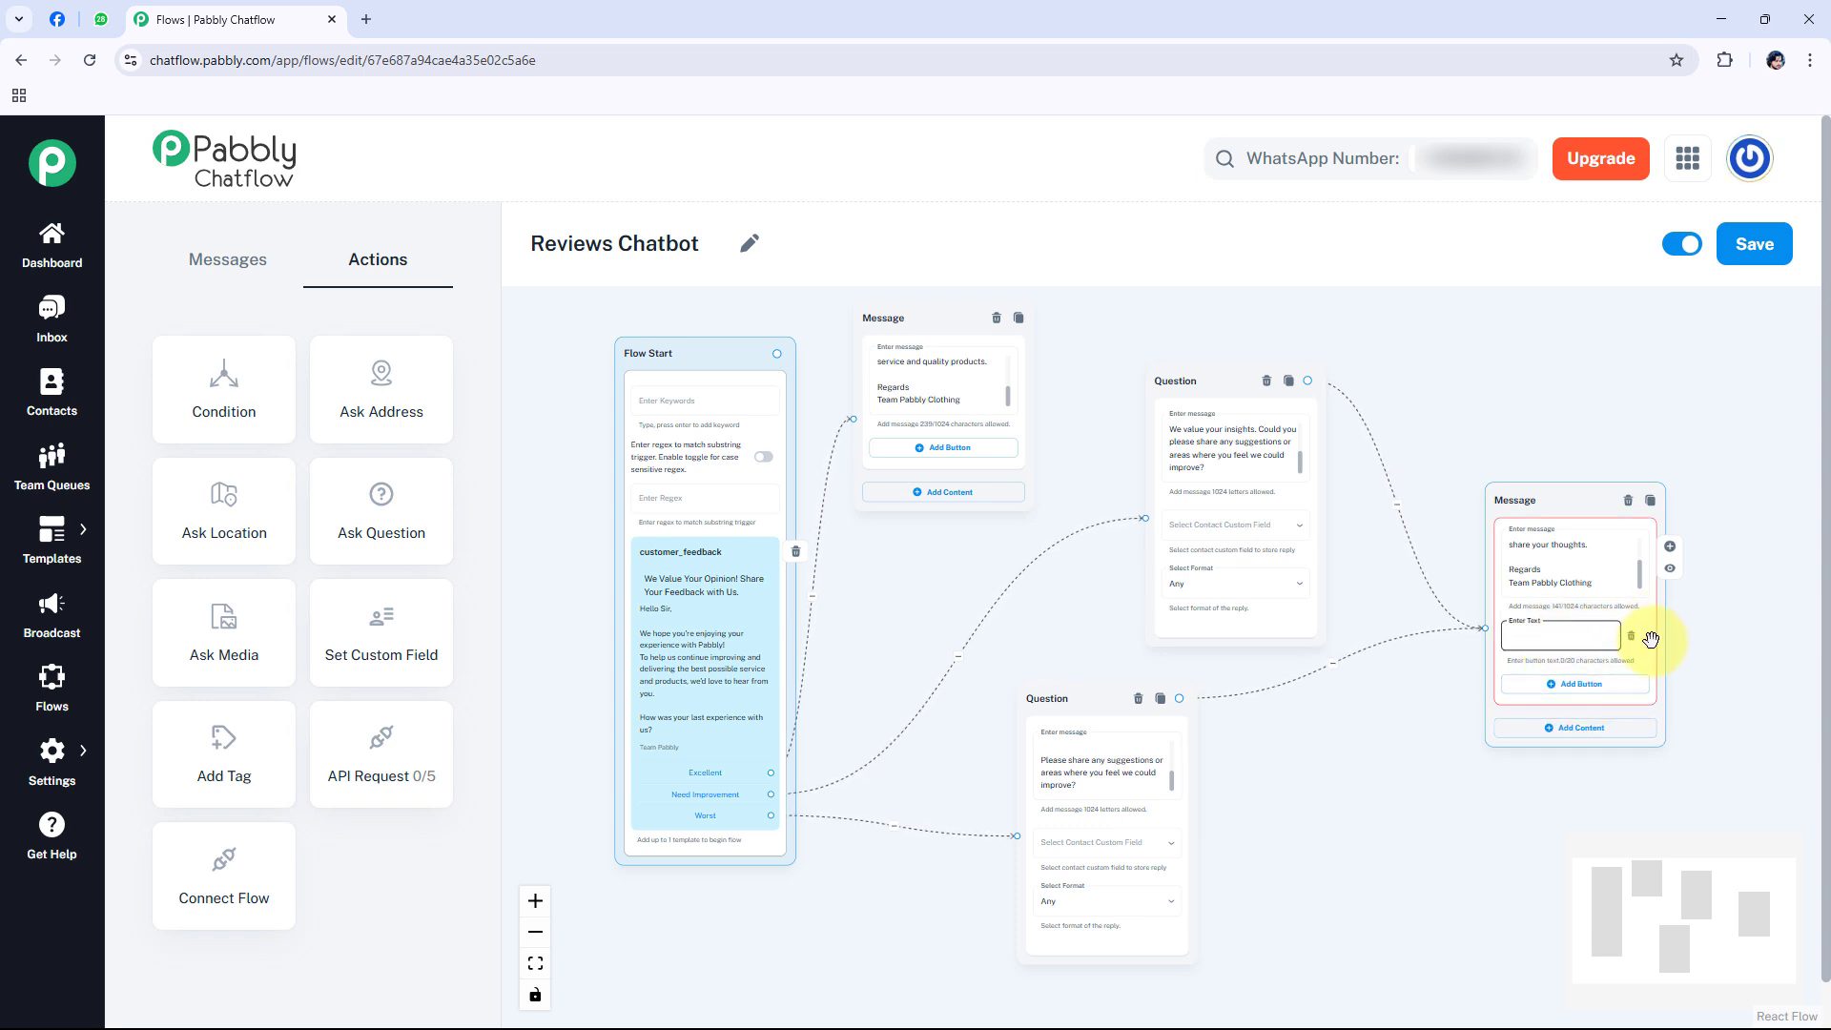
scroll(1653, 638, up, 2)
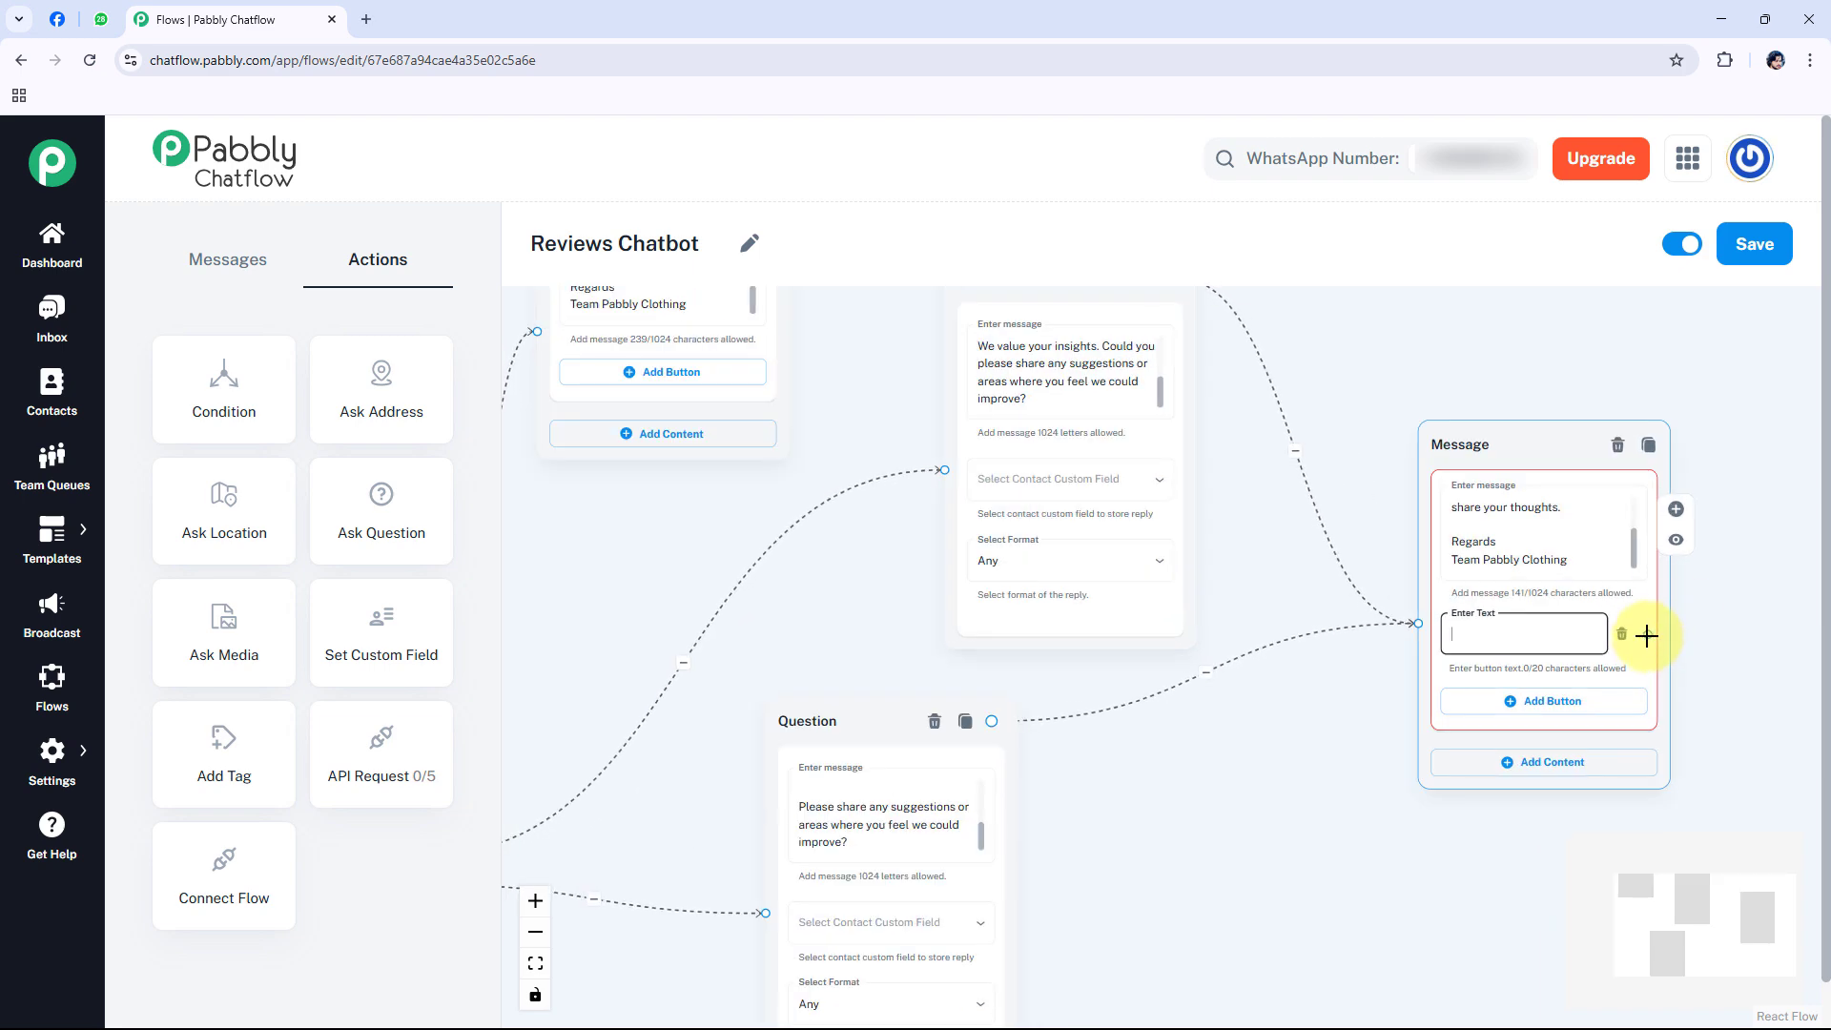
drag(1634, 633, 1678, 514)
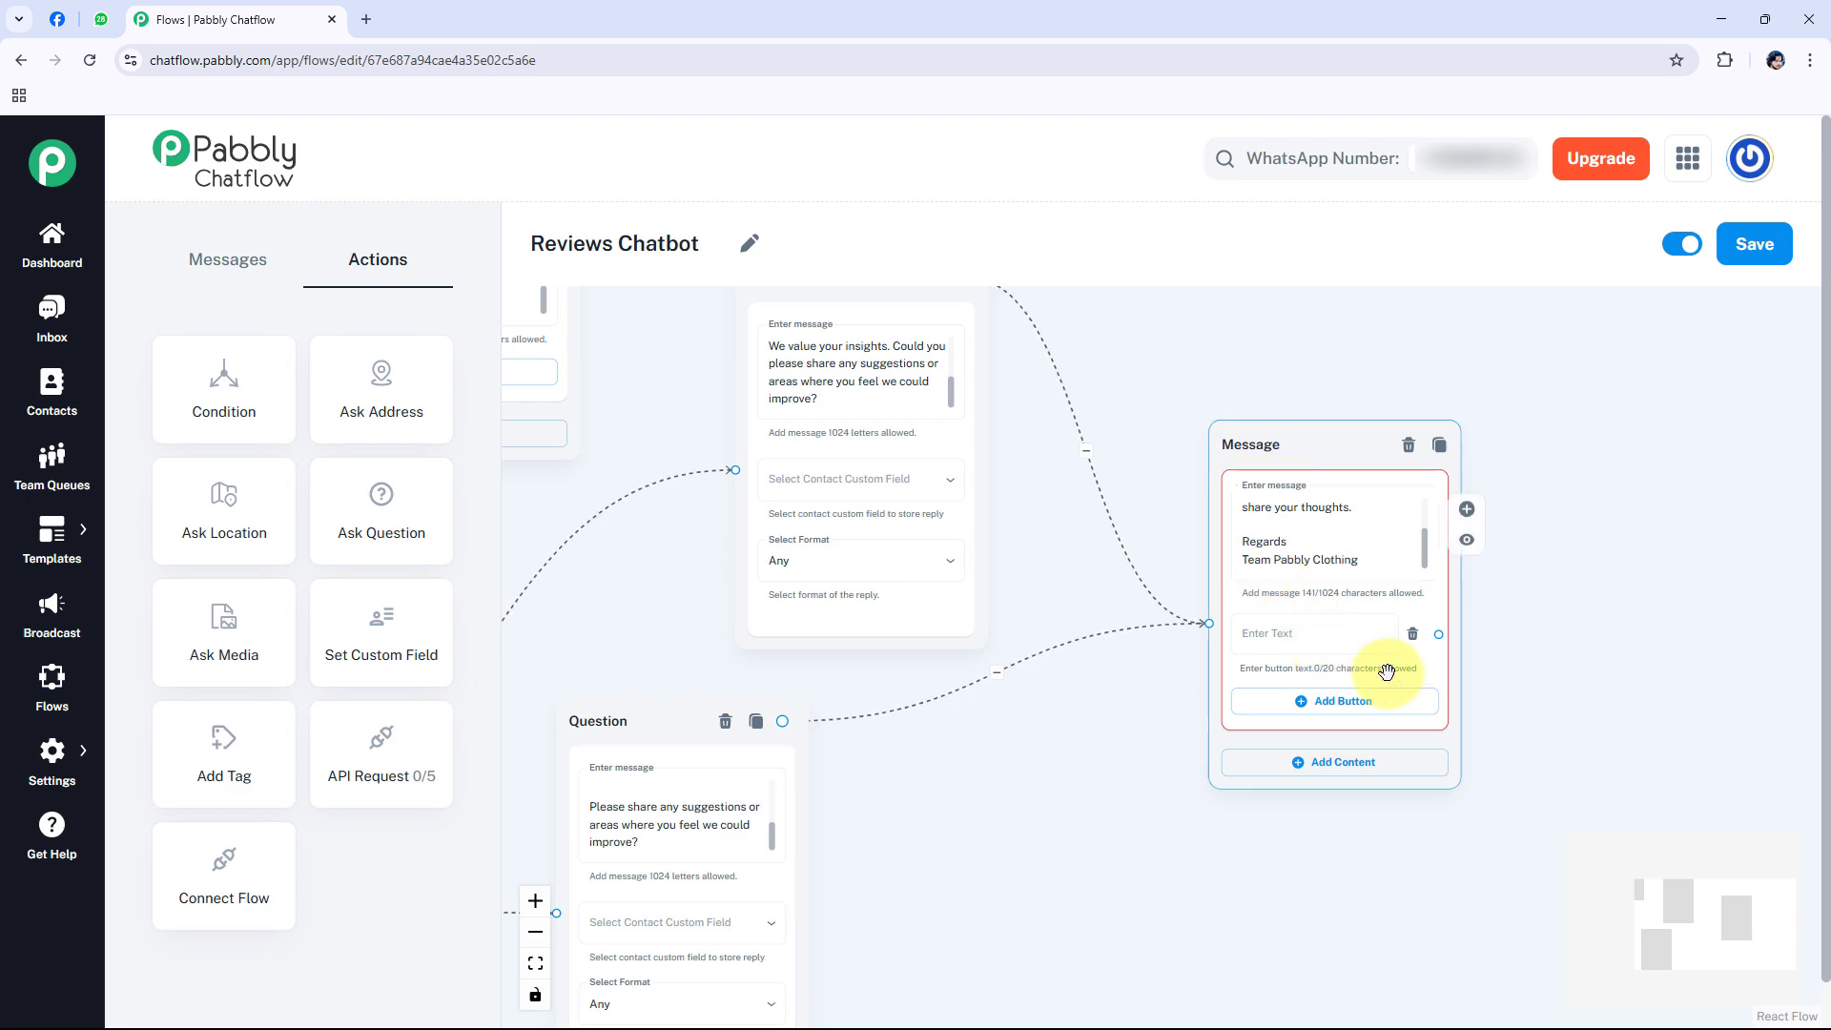
click(1412, 633)
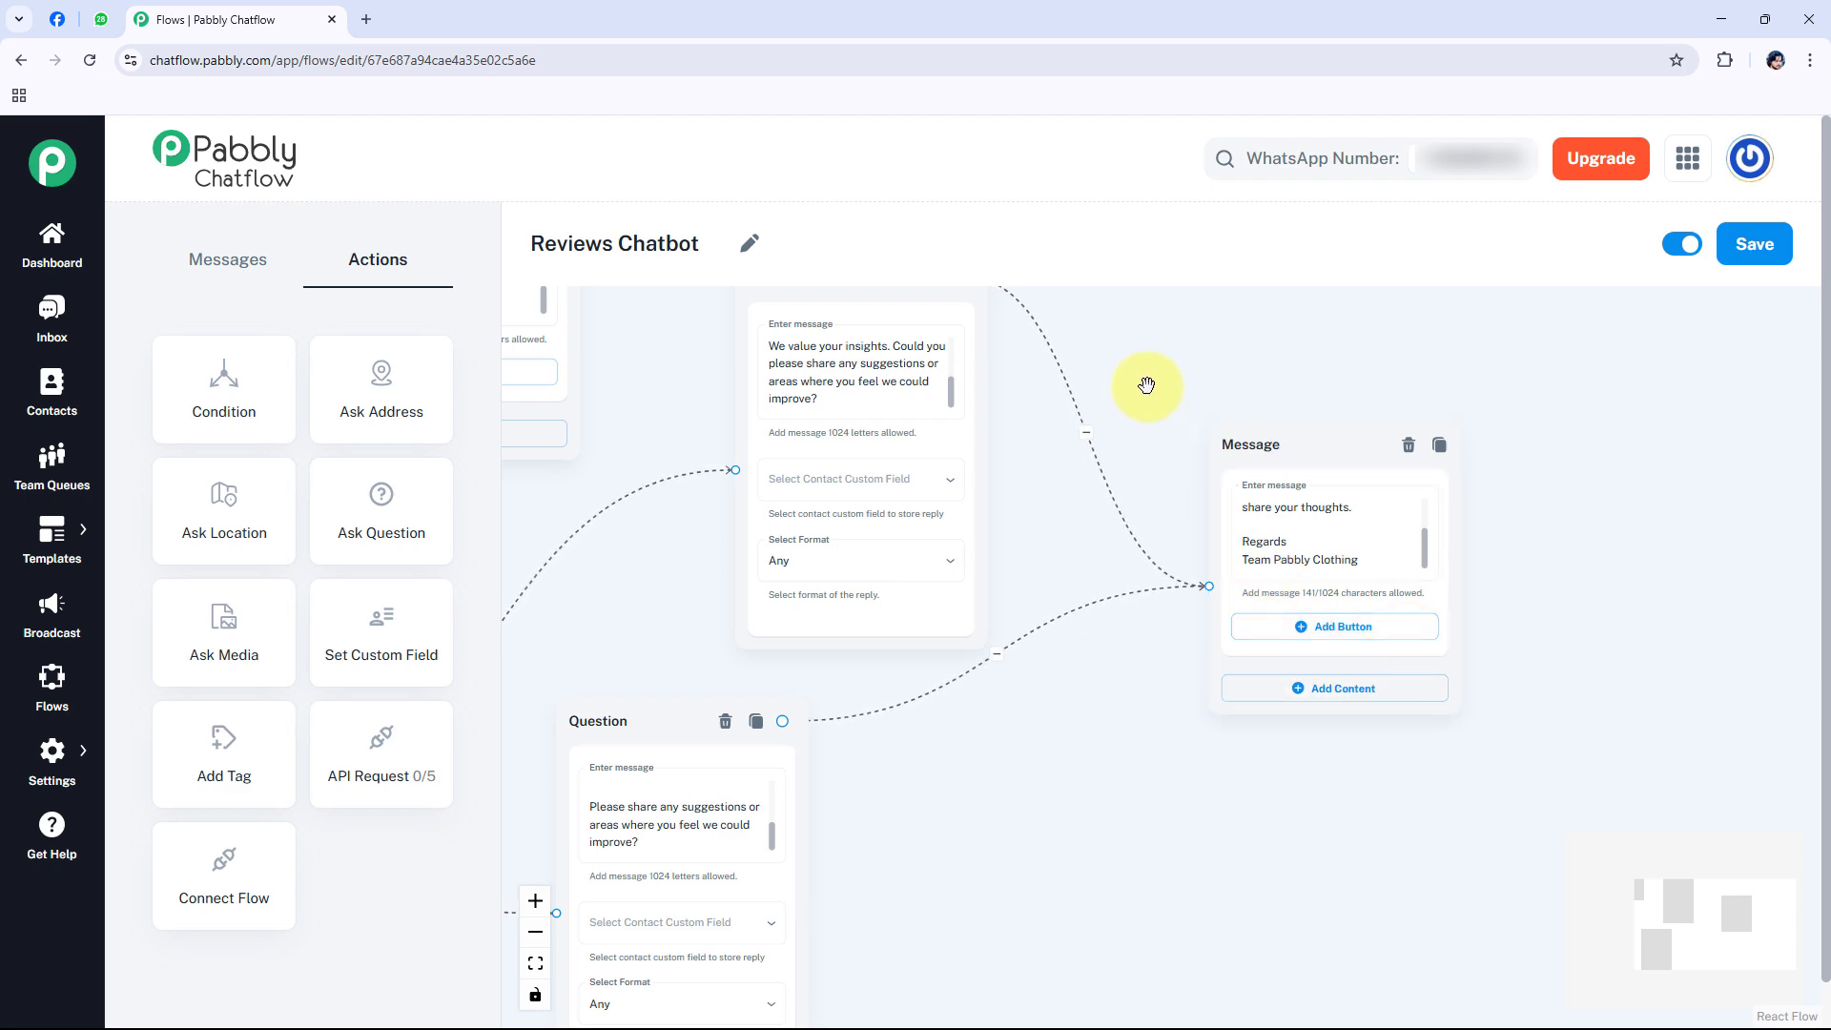
Step: Review the finished branches and save the Reviews Chatbot flow, dismissing the notification
scroll(1146, 385, down, 5)
drag(1135, 359, 1444, 486)
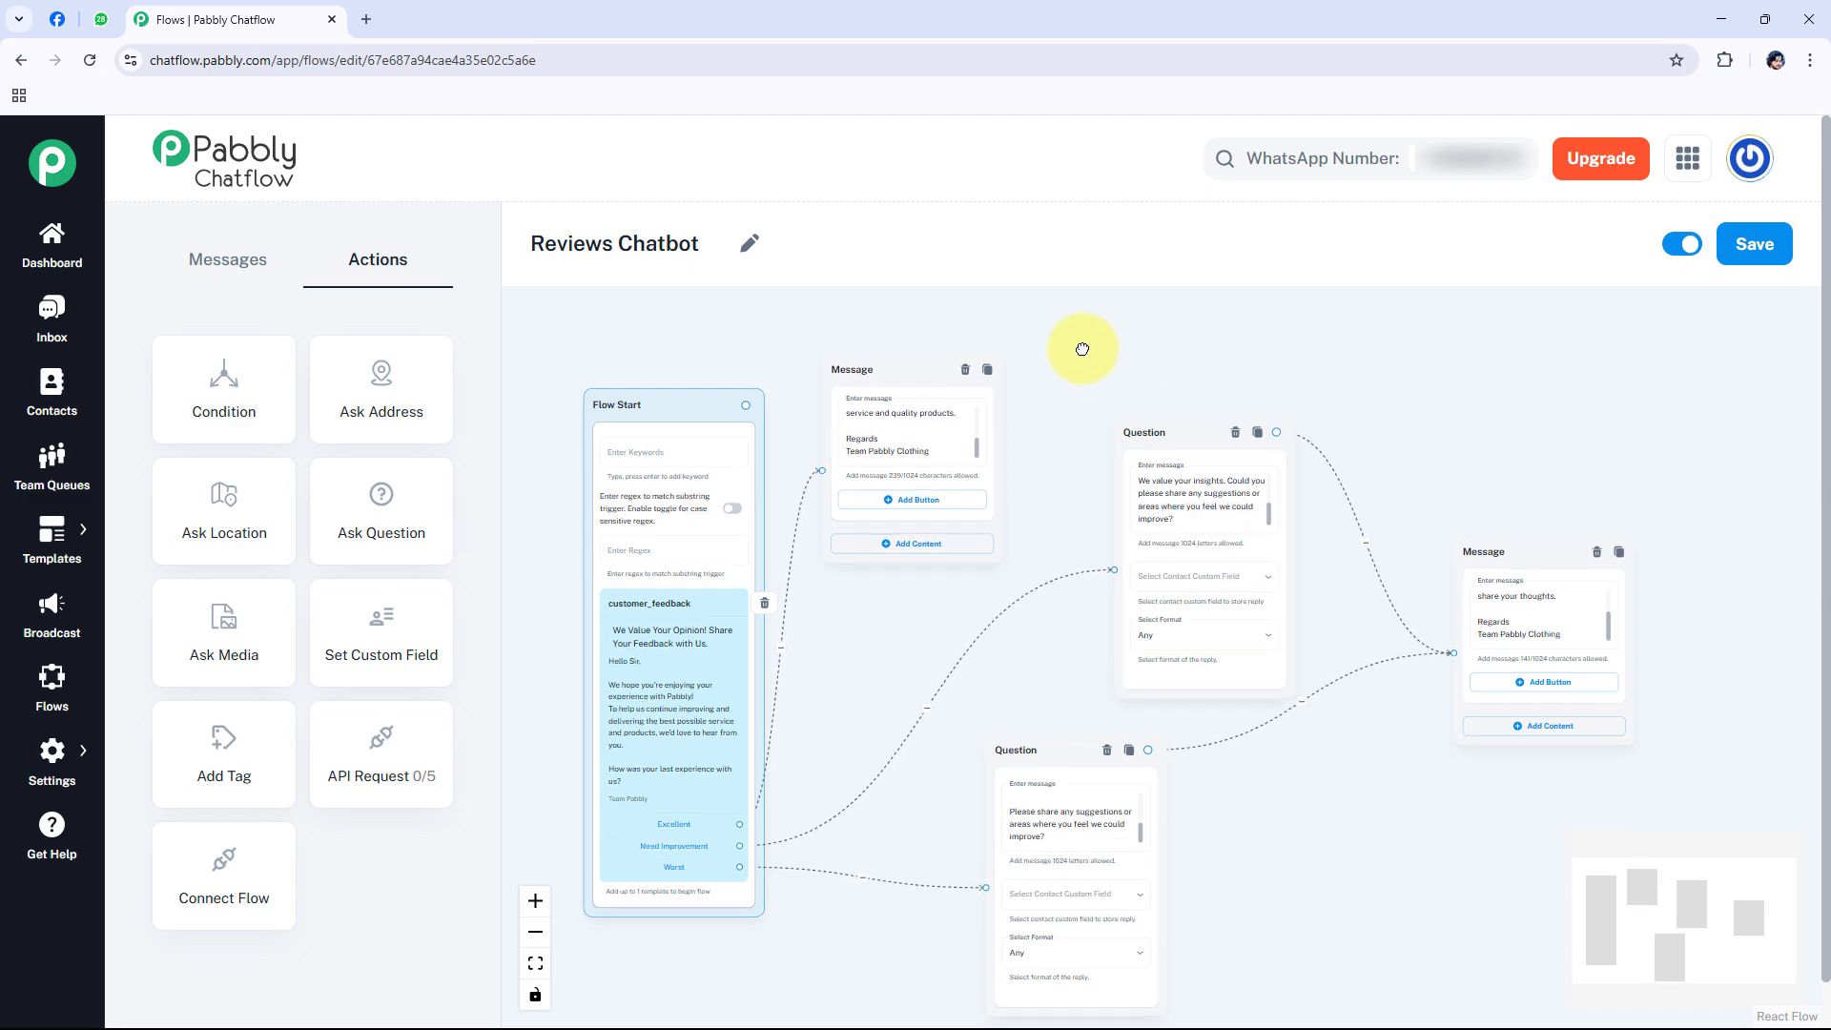
scroll(1083, 350, up, 3)
drag(1115, 407, 1189, 317)
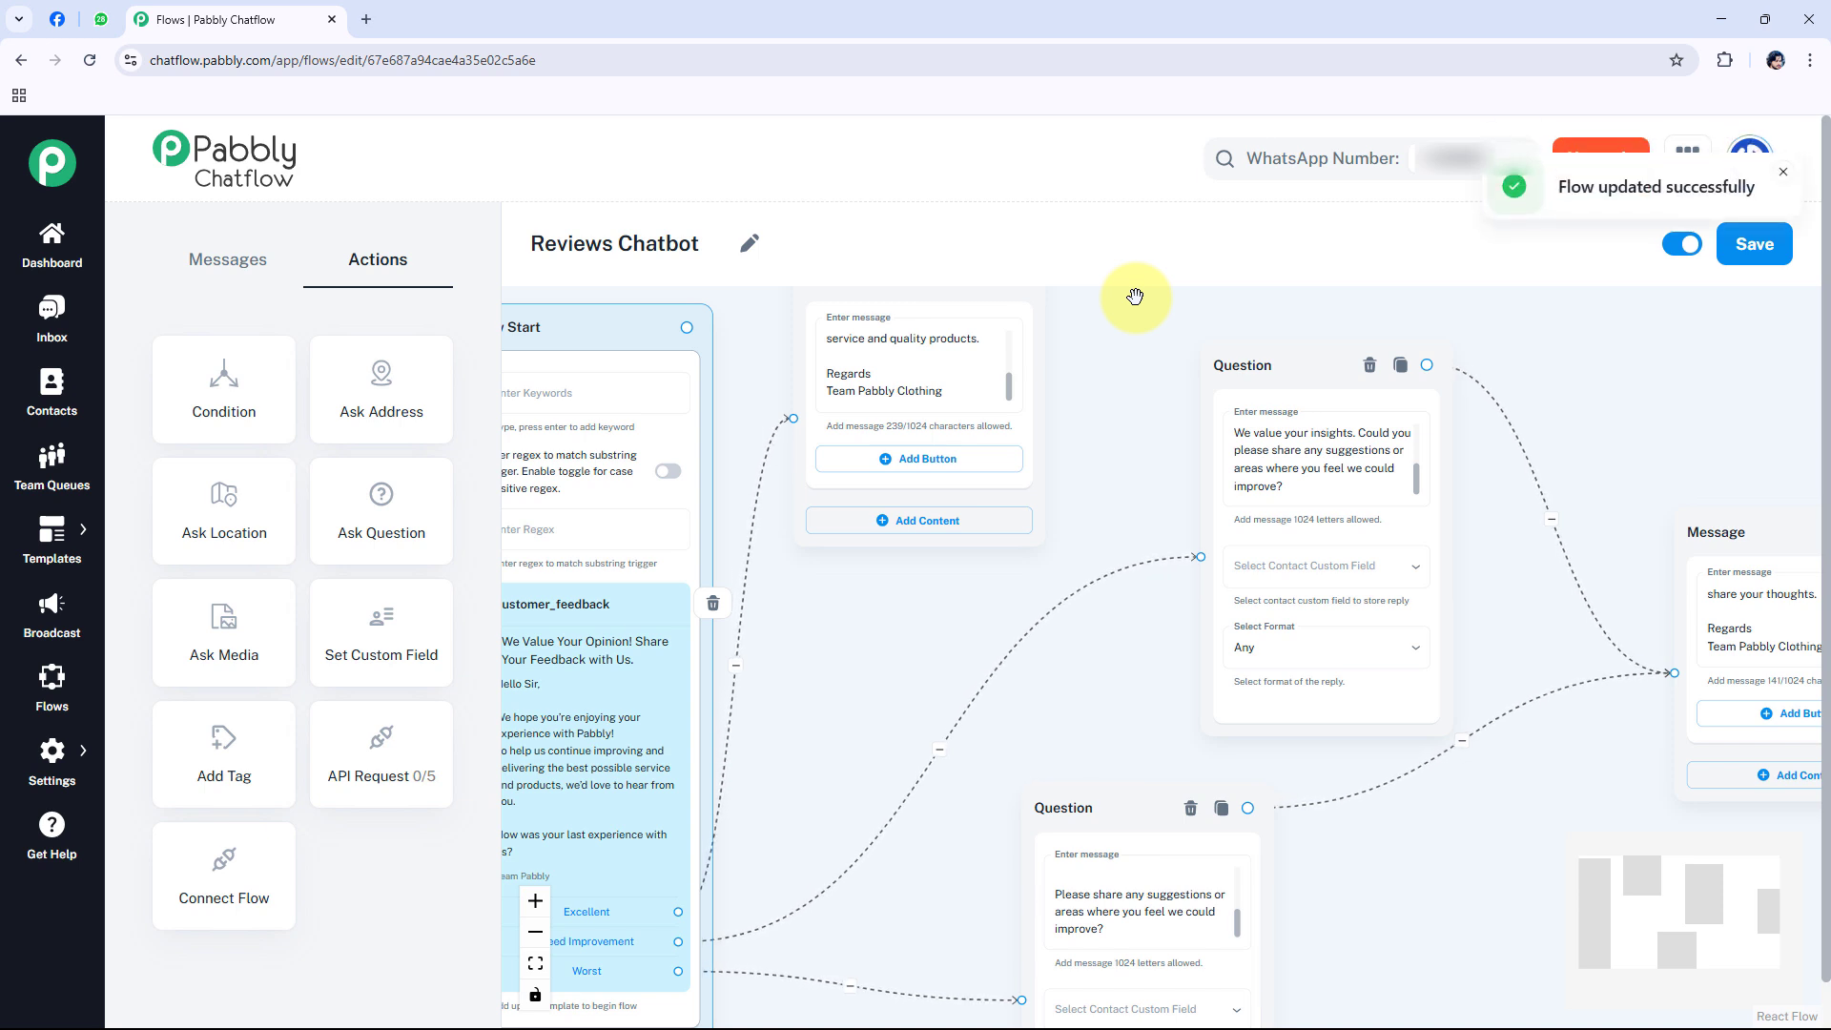
click(1782, 174)
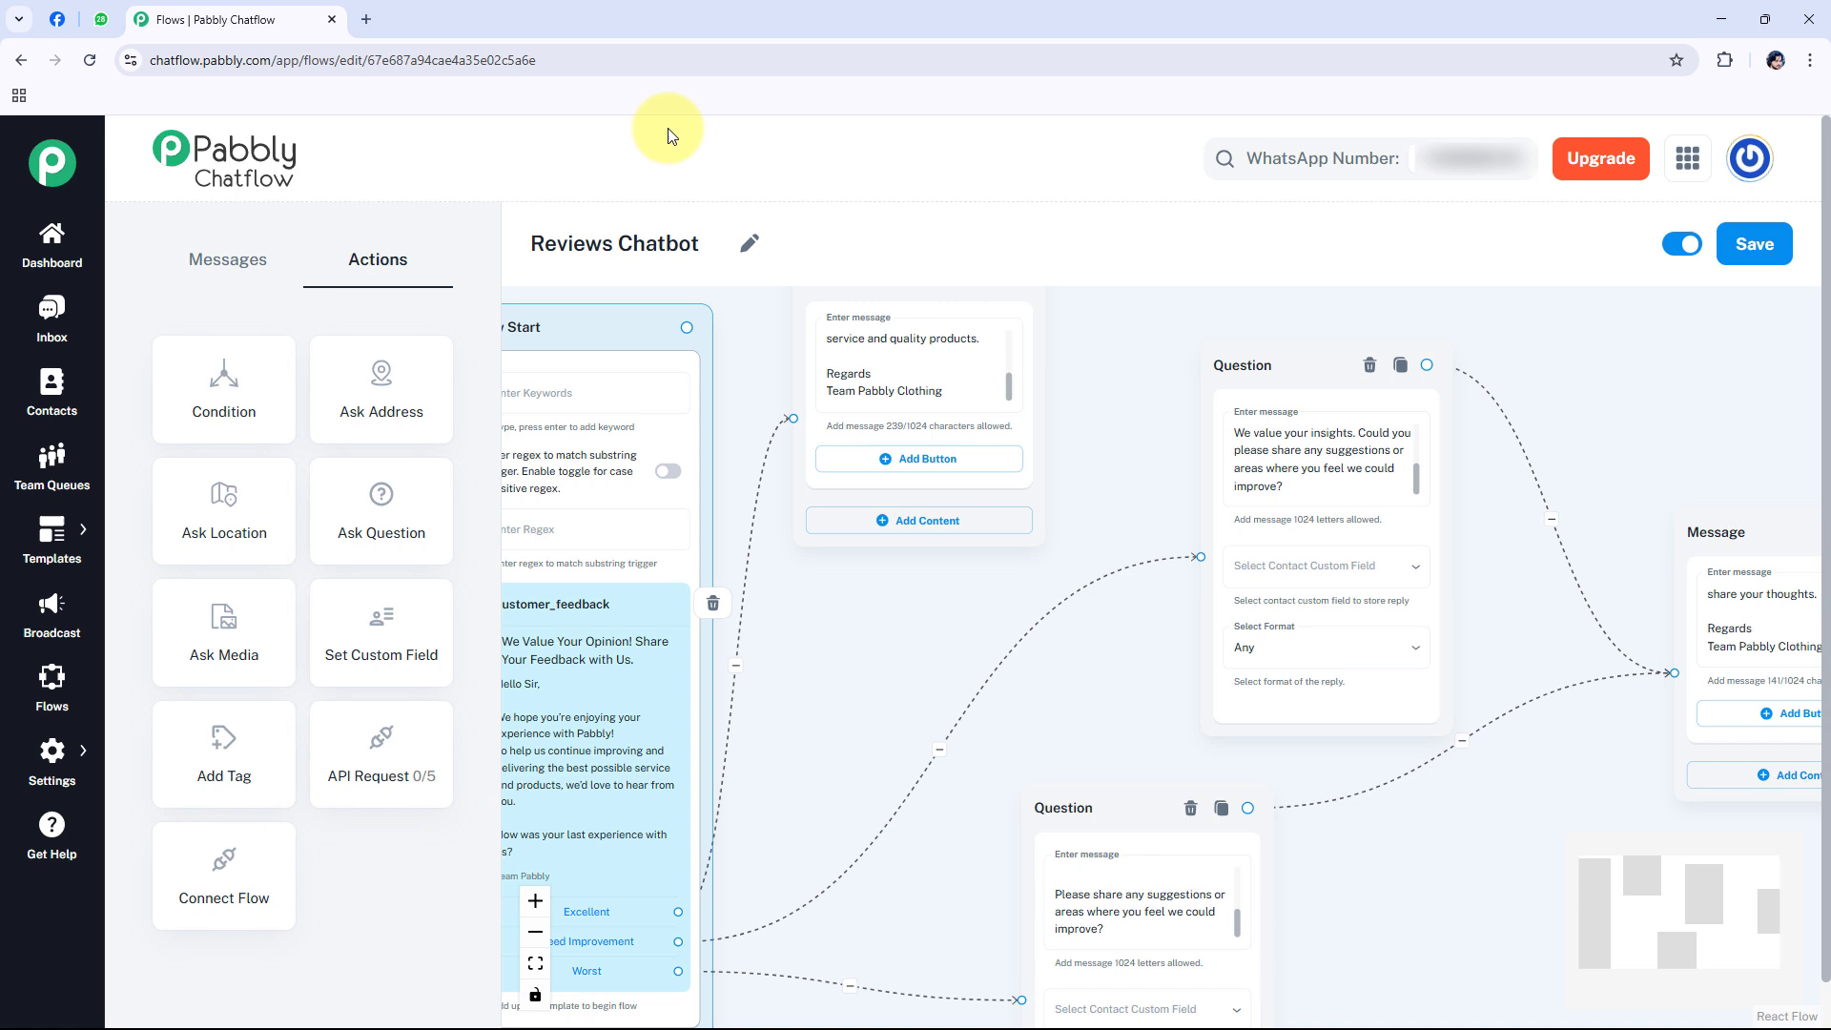
Step: Open the Chatflow inbox, then switch to WhatsApp Web and clear all messages from the Pabbly chat
click(34, 318)
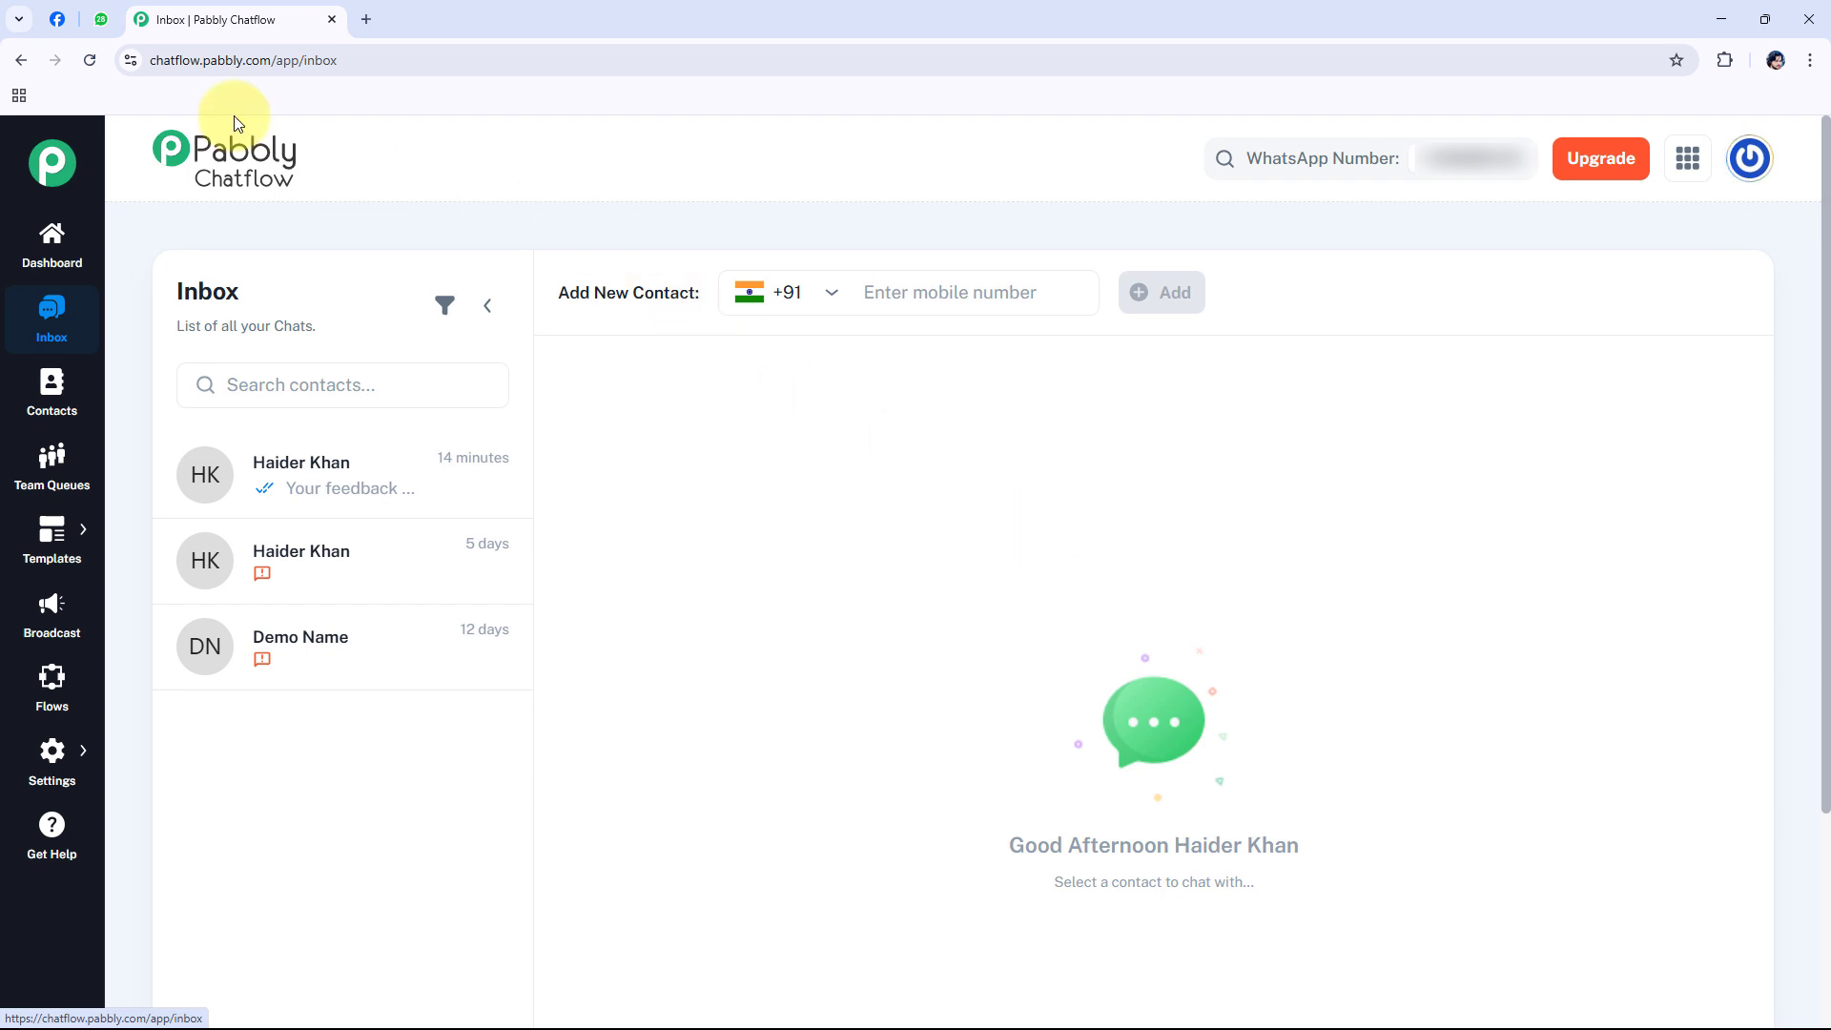
click(102, 21)
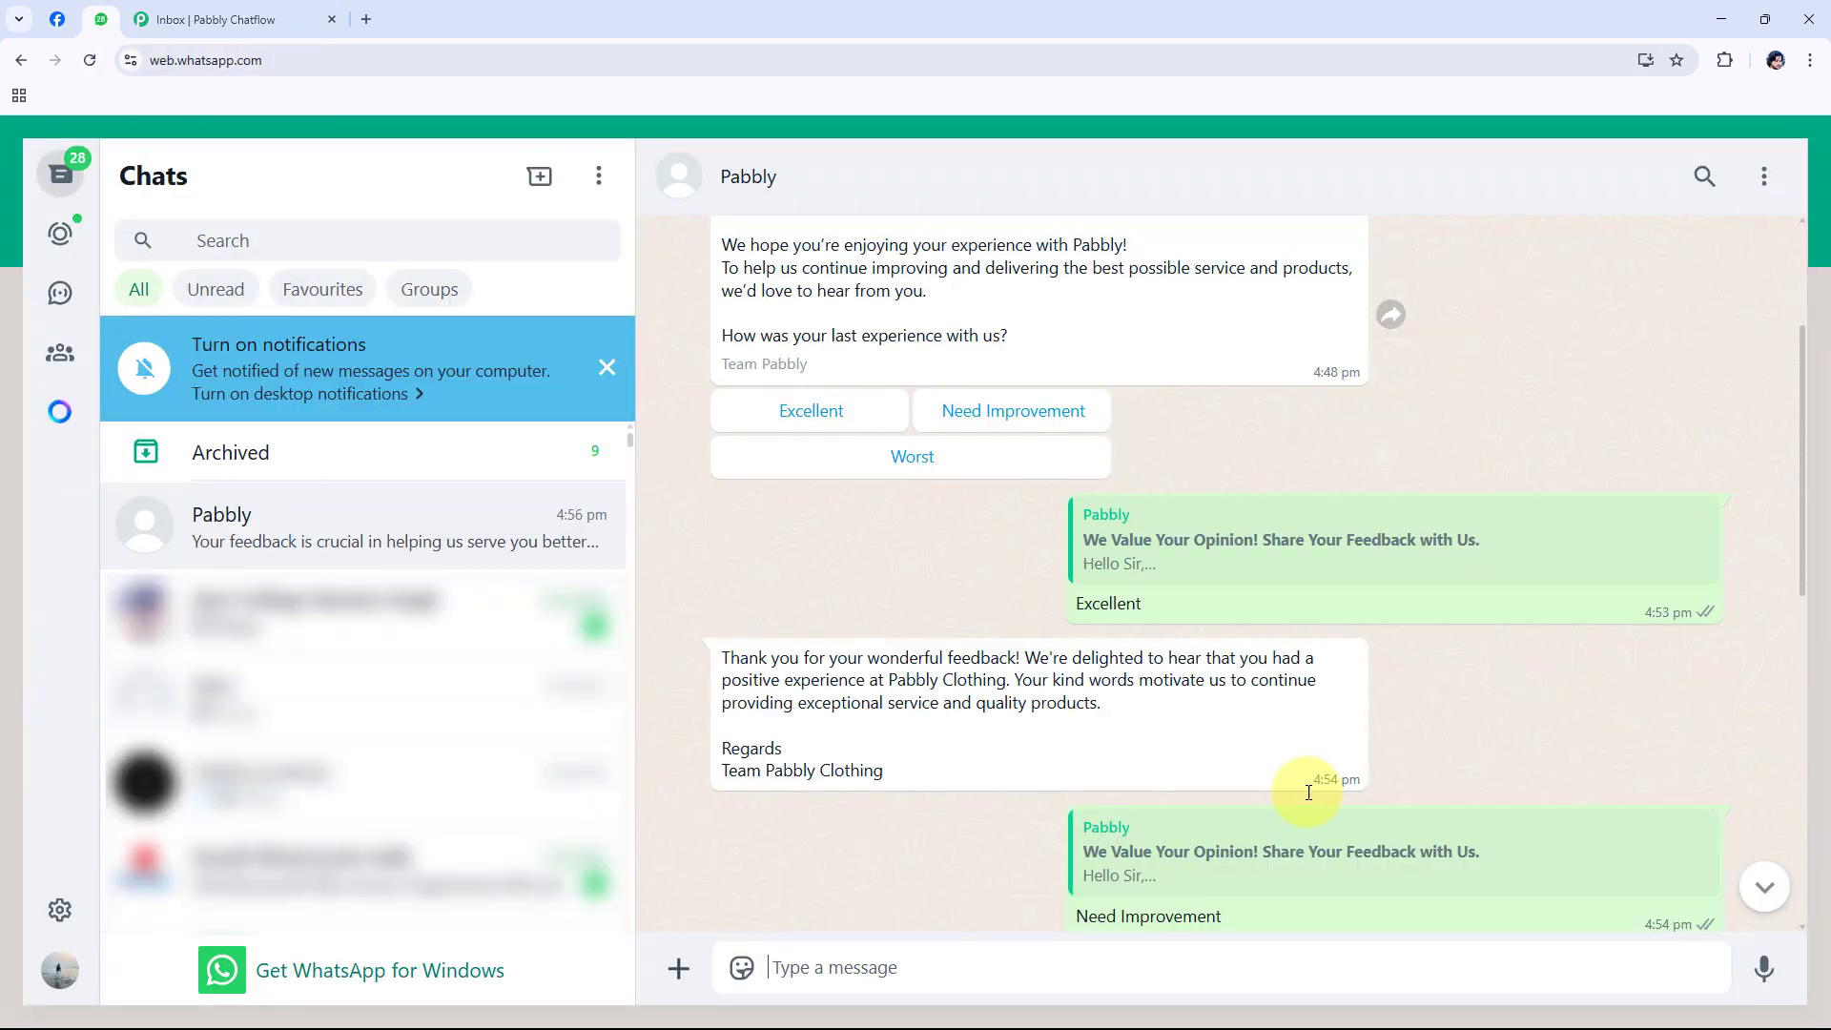
click(1762, 179)
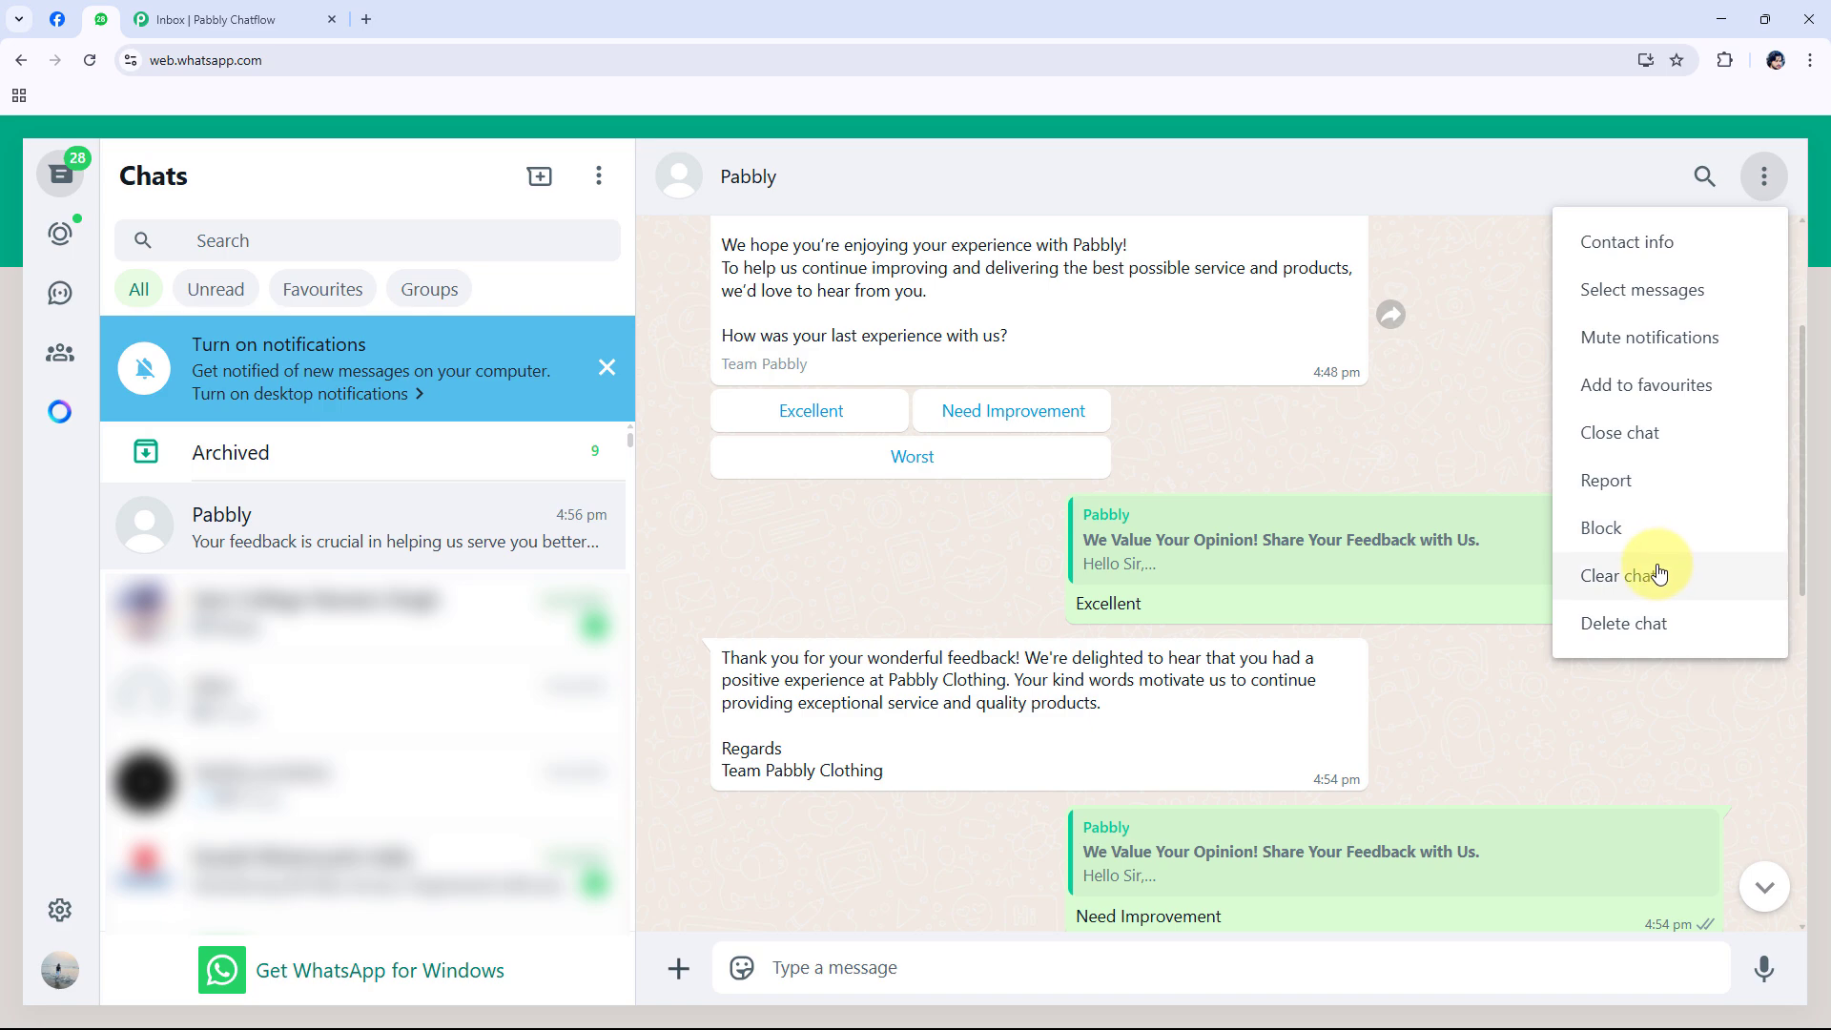
click(1773, 574)
click(1148, 674)
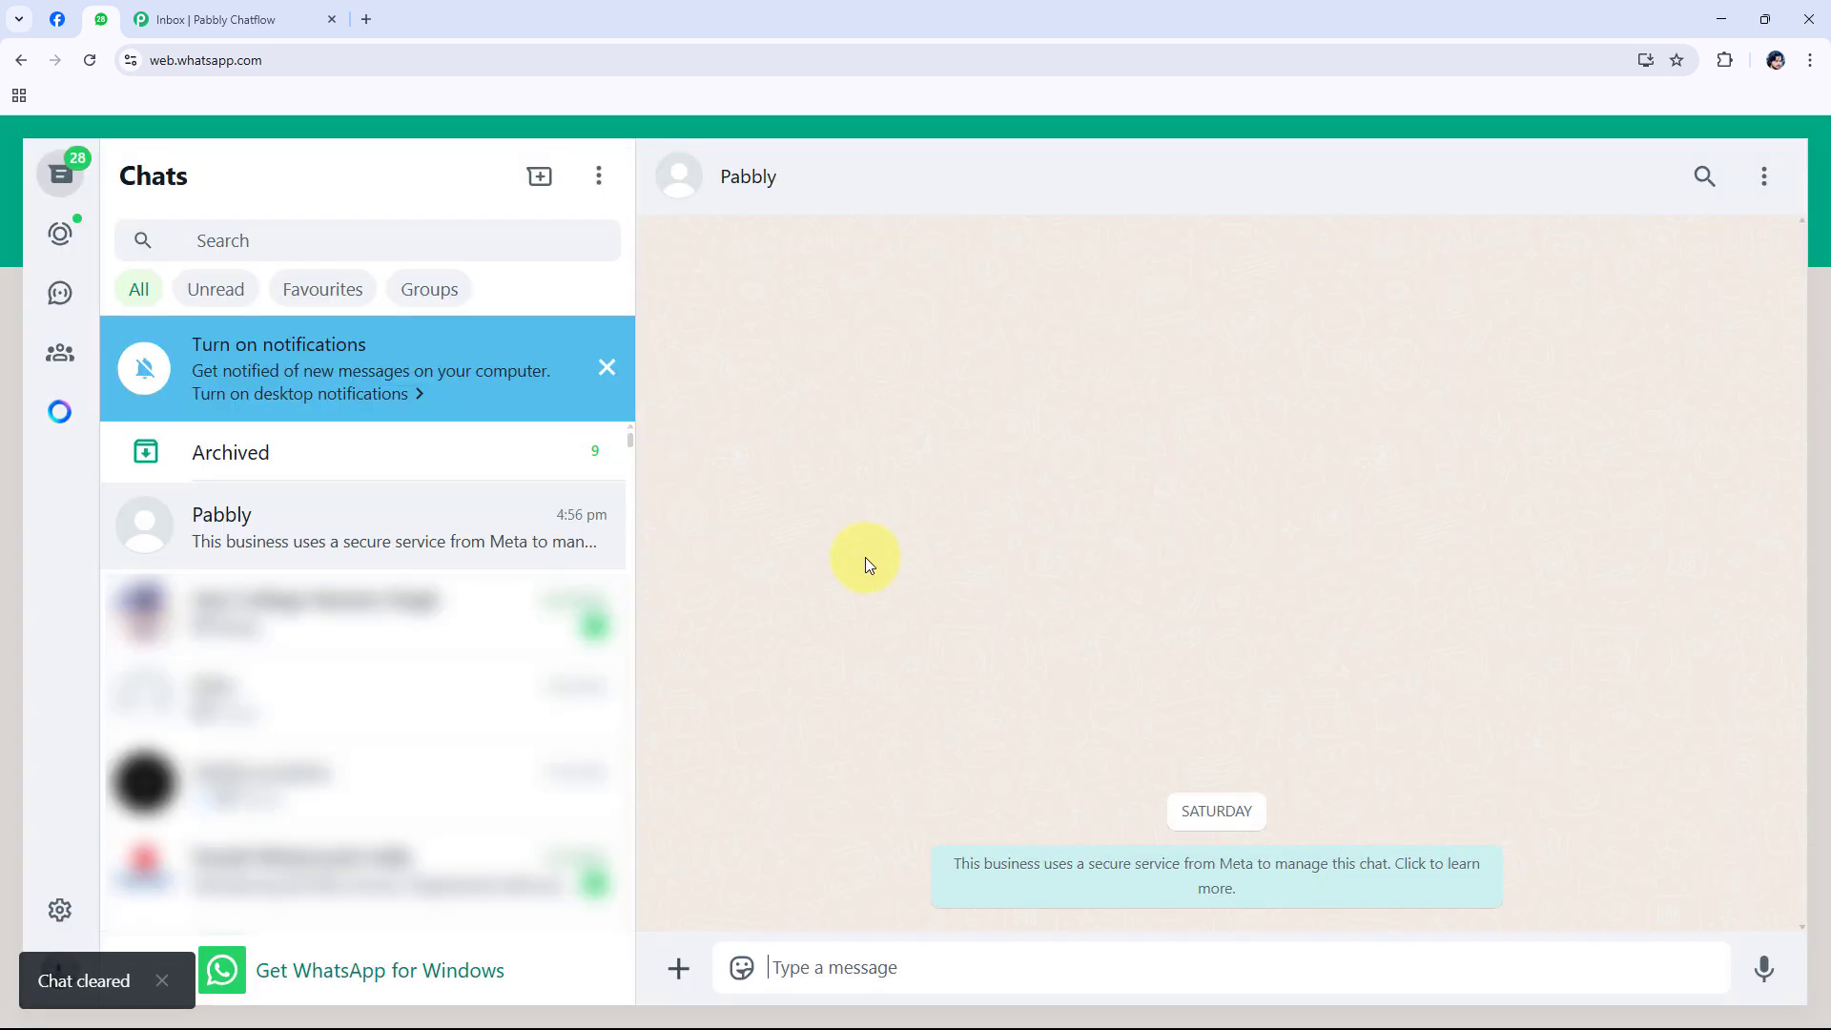
Step: Switch back to the Pabbly Chatflow inbox, open the most recent contact's conversation and bring up its approved templates
click(242, 25)
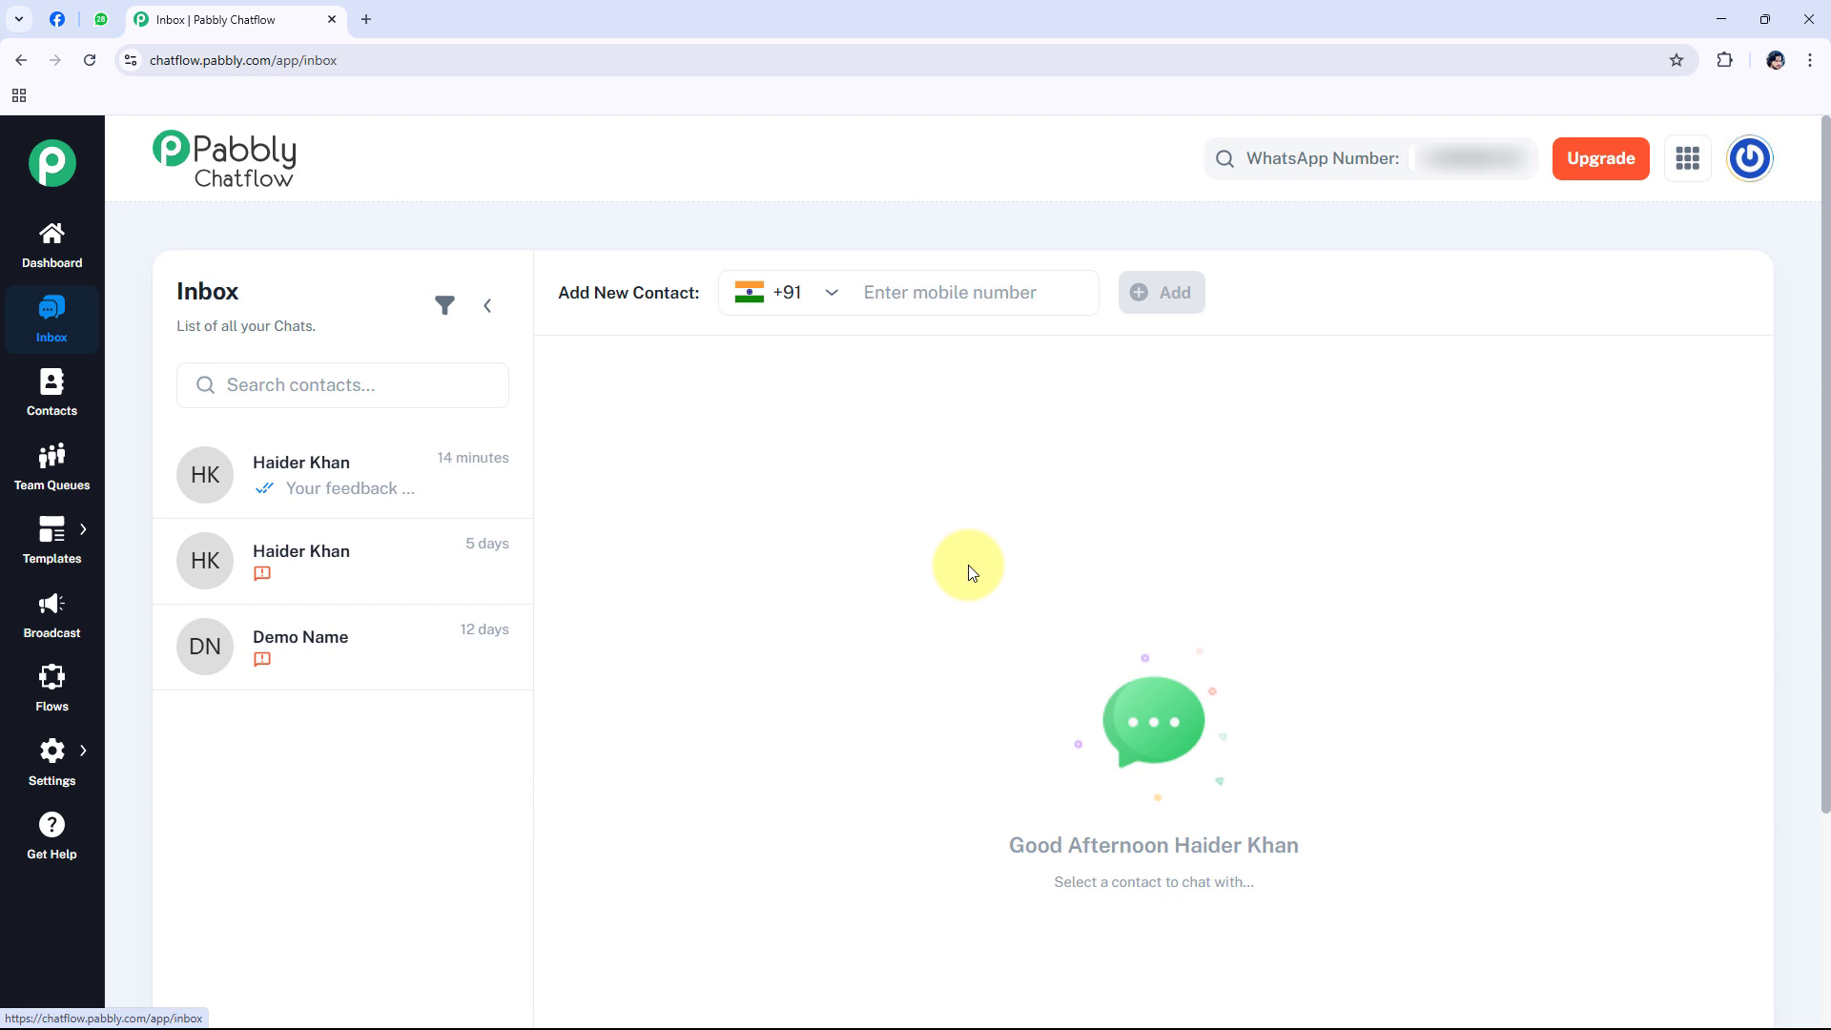
click(343, 487)
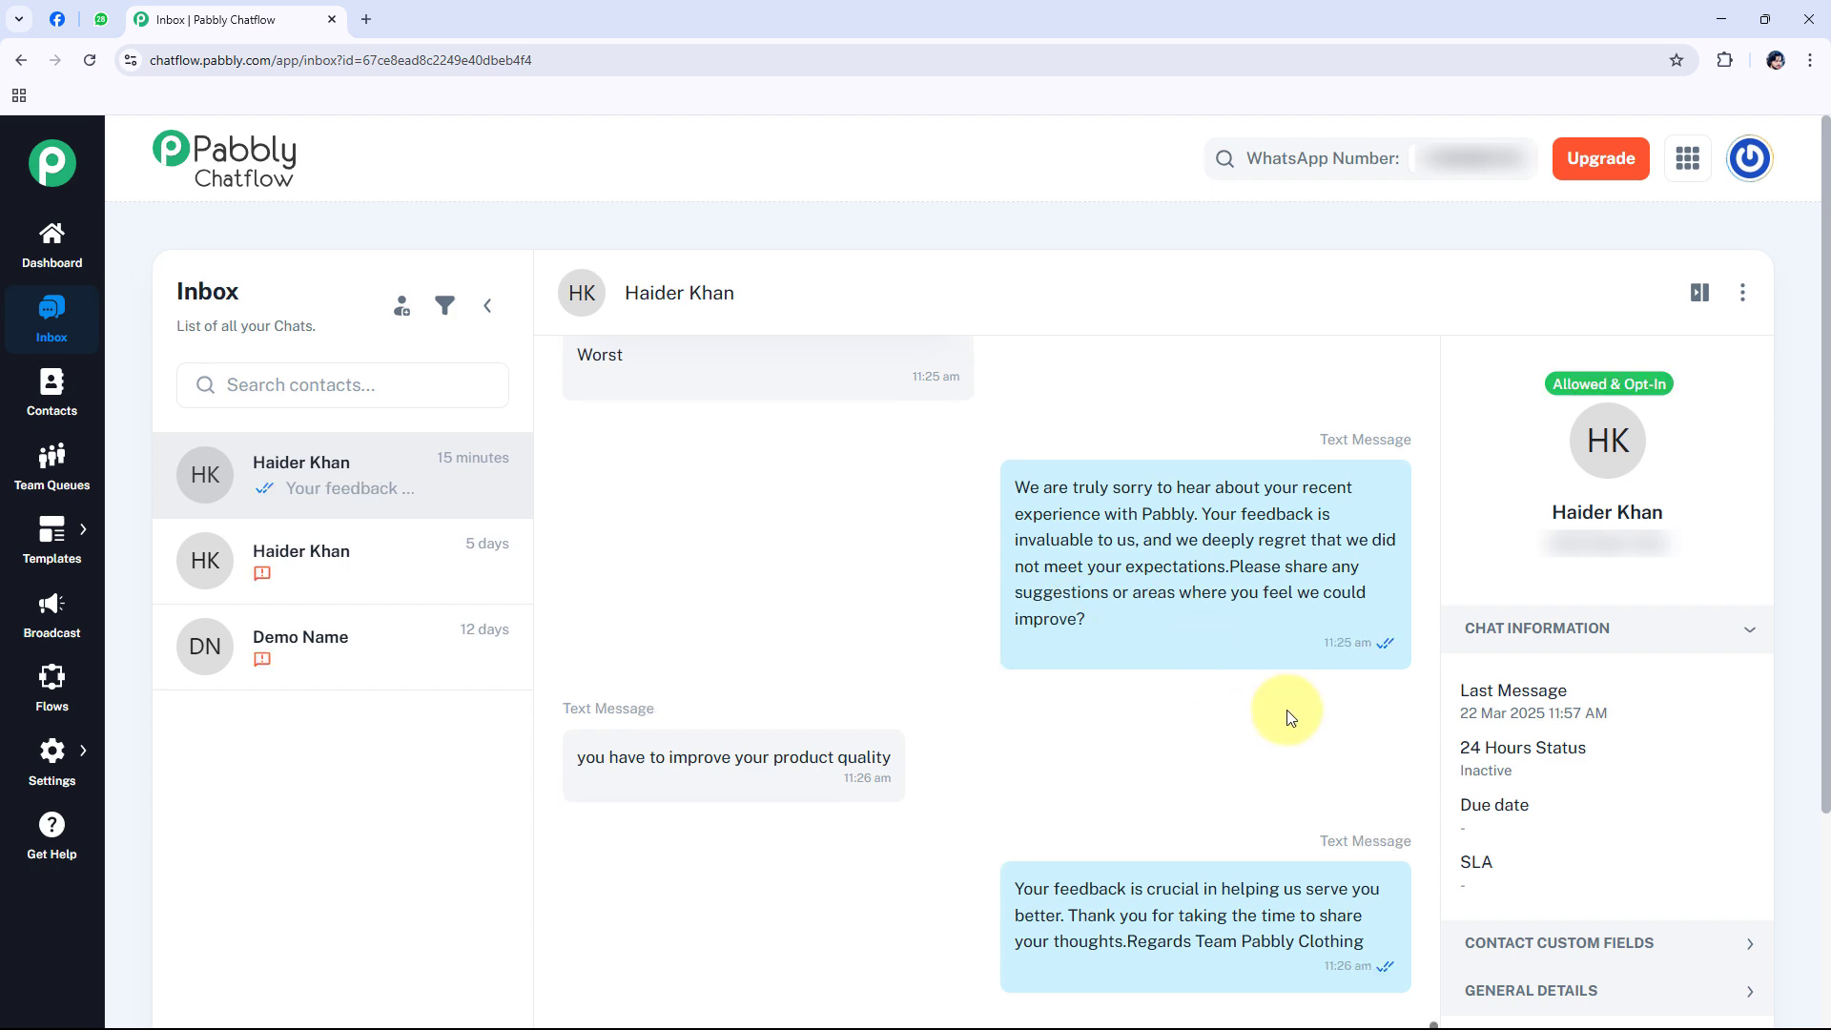
scroll(1279, 715, down, 3)
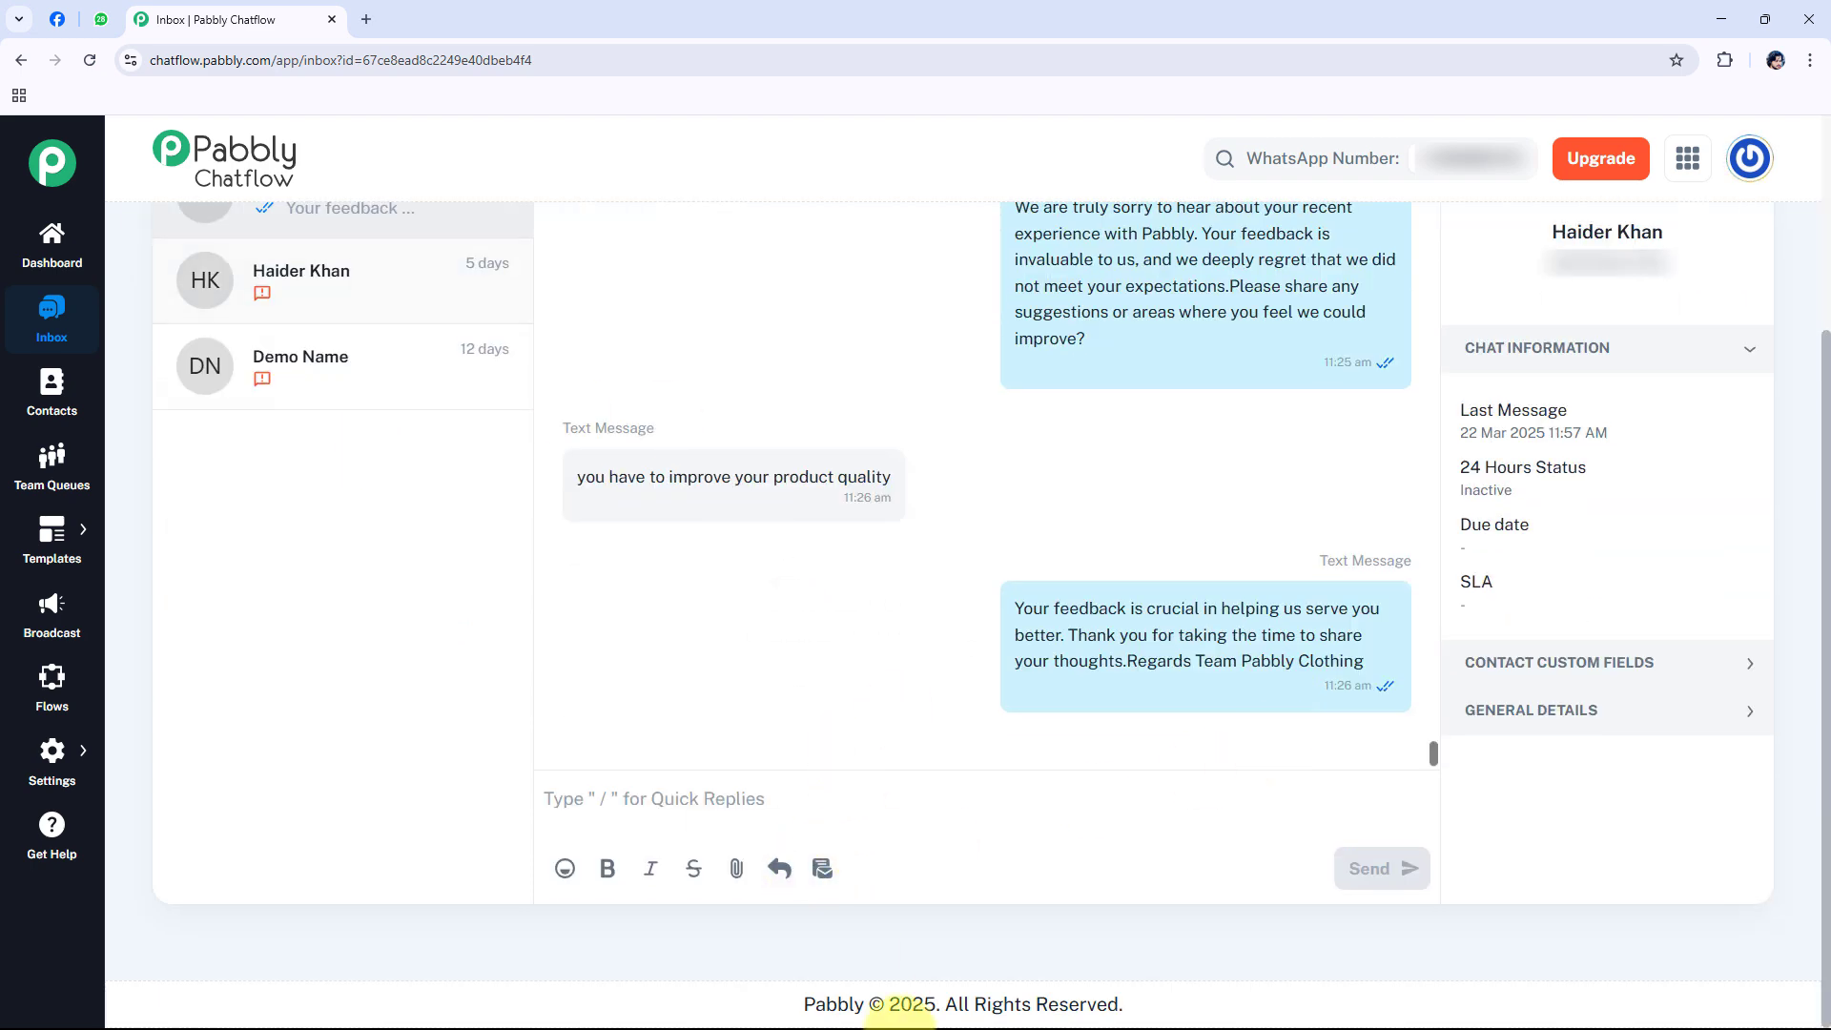
click(821, 868)
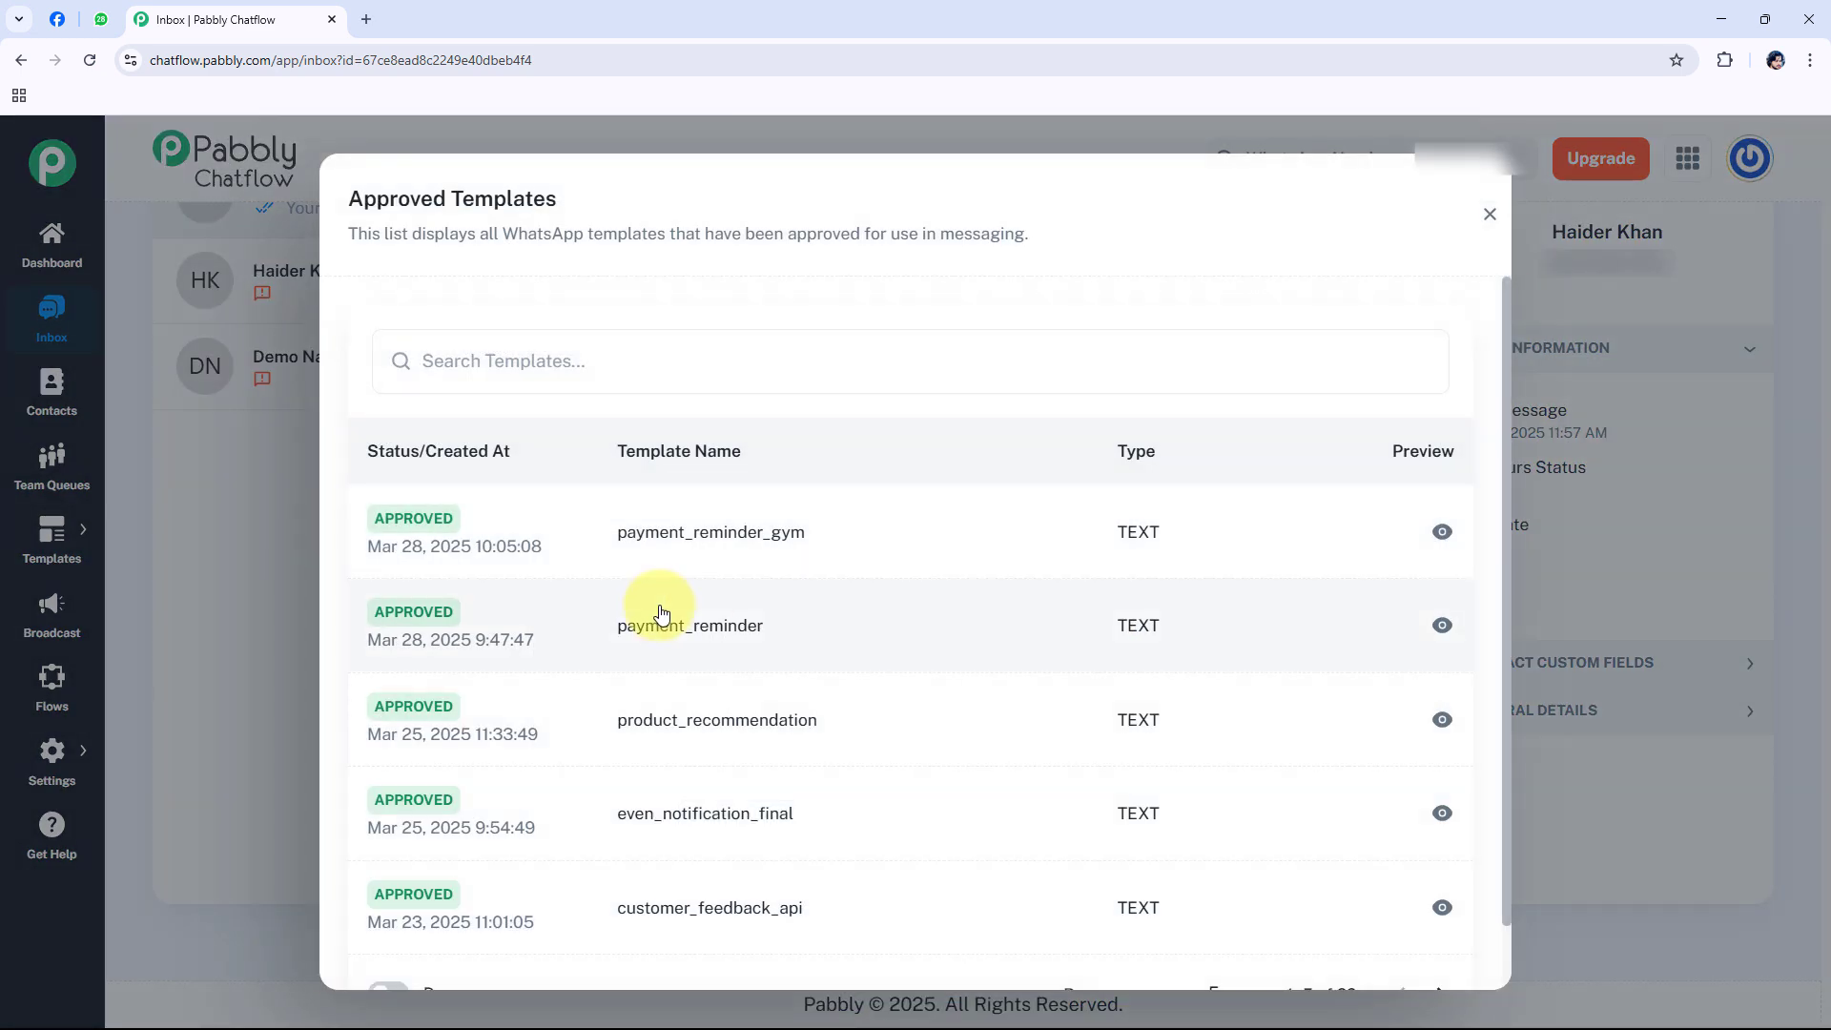
Step: List 10 templates per page and send the customer_feedback template to the contact
scroll(763, 668, down, 1)
click(1224, 923)
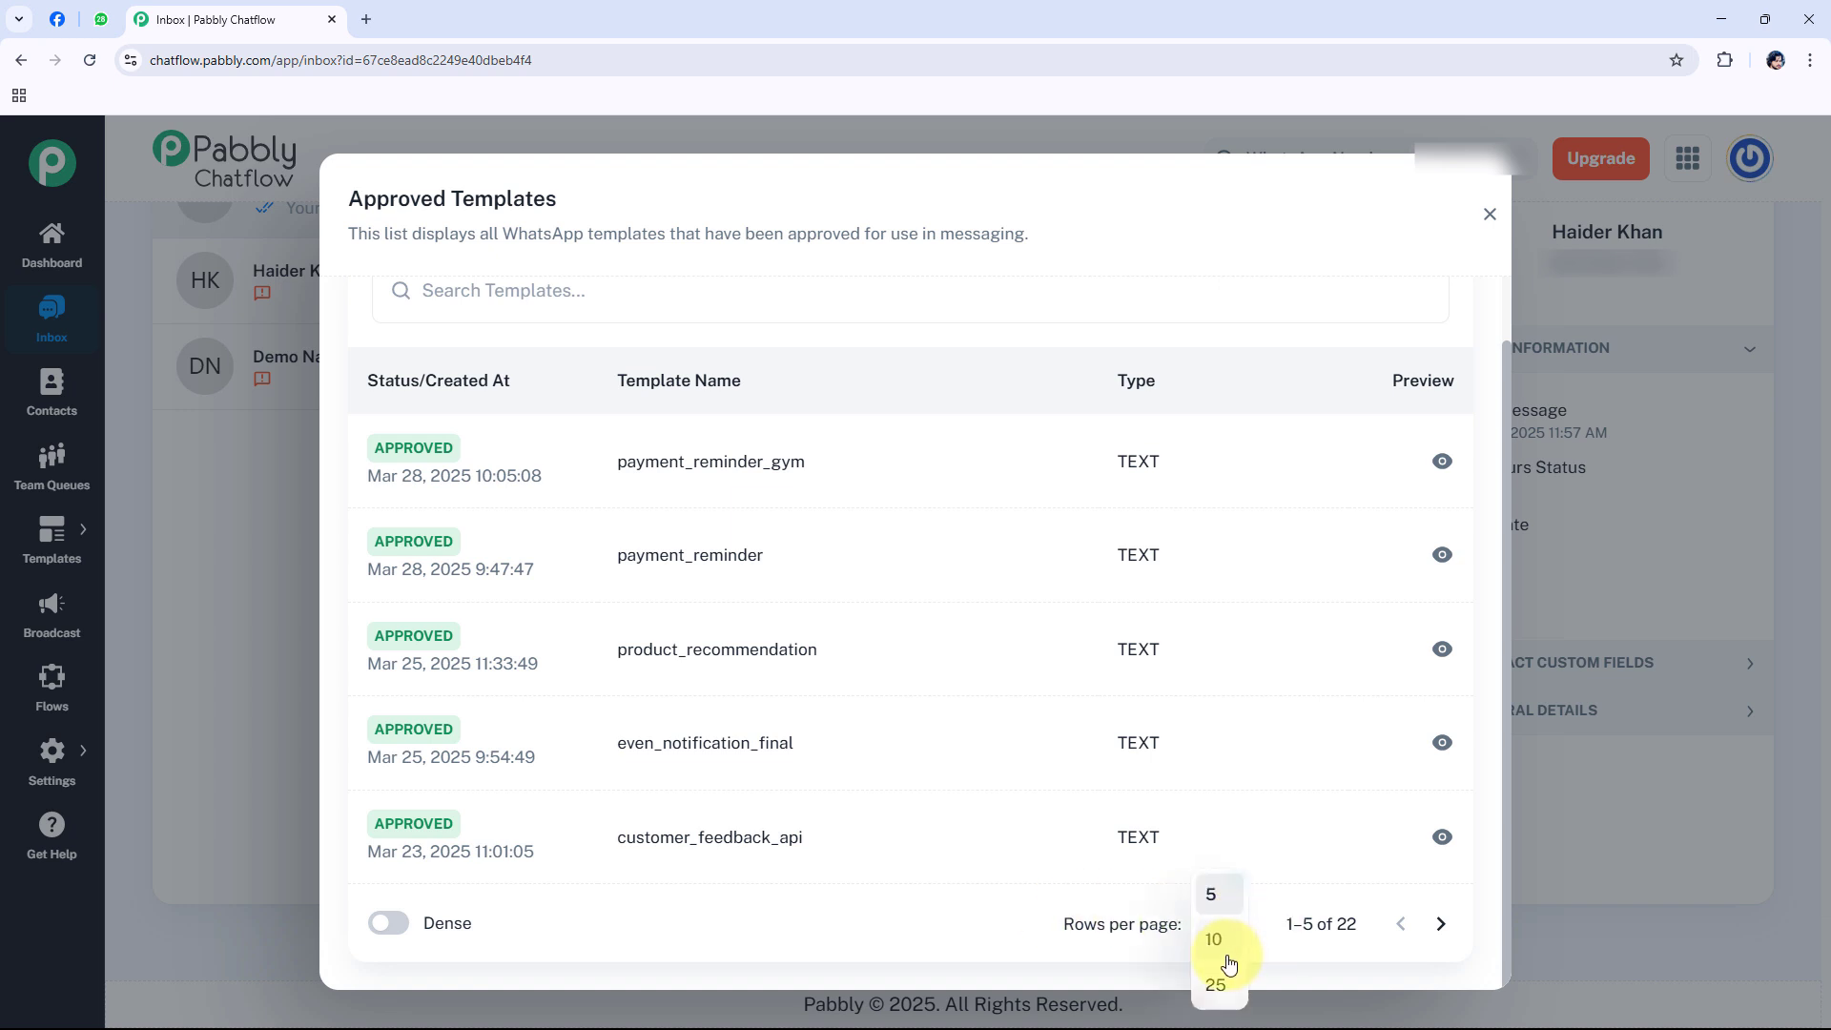
click(1230, 940)
scroll(1164, 834, down, 5)
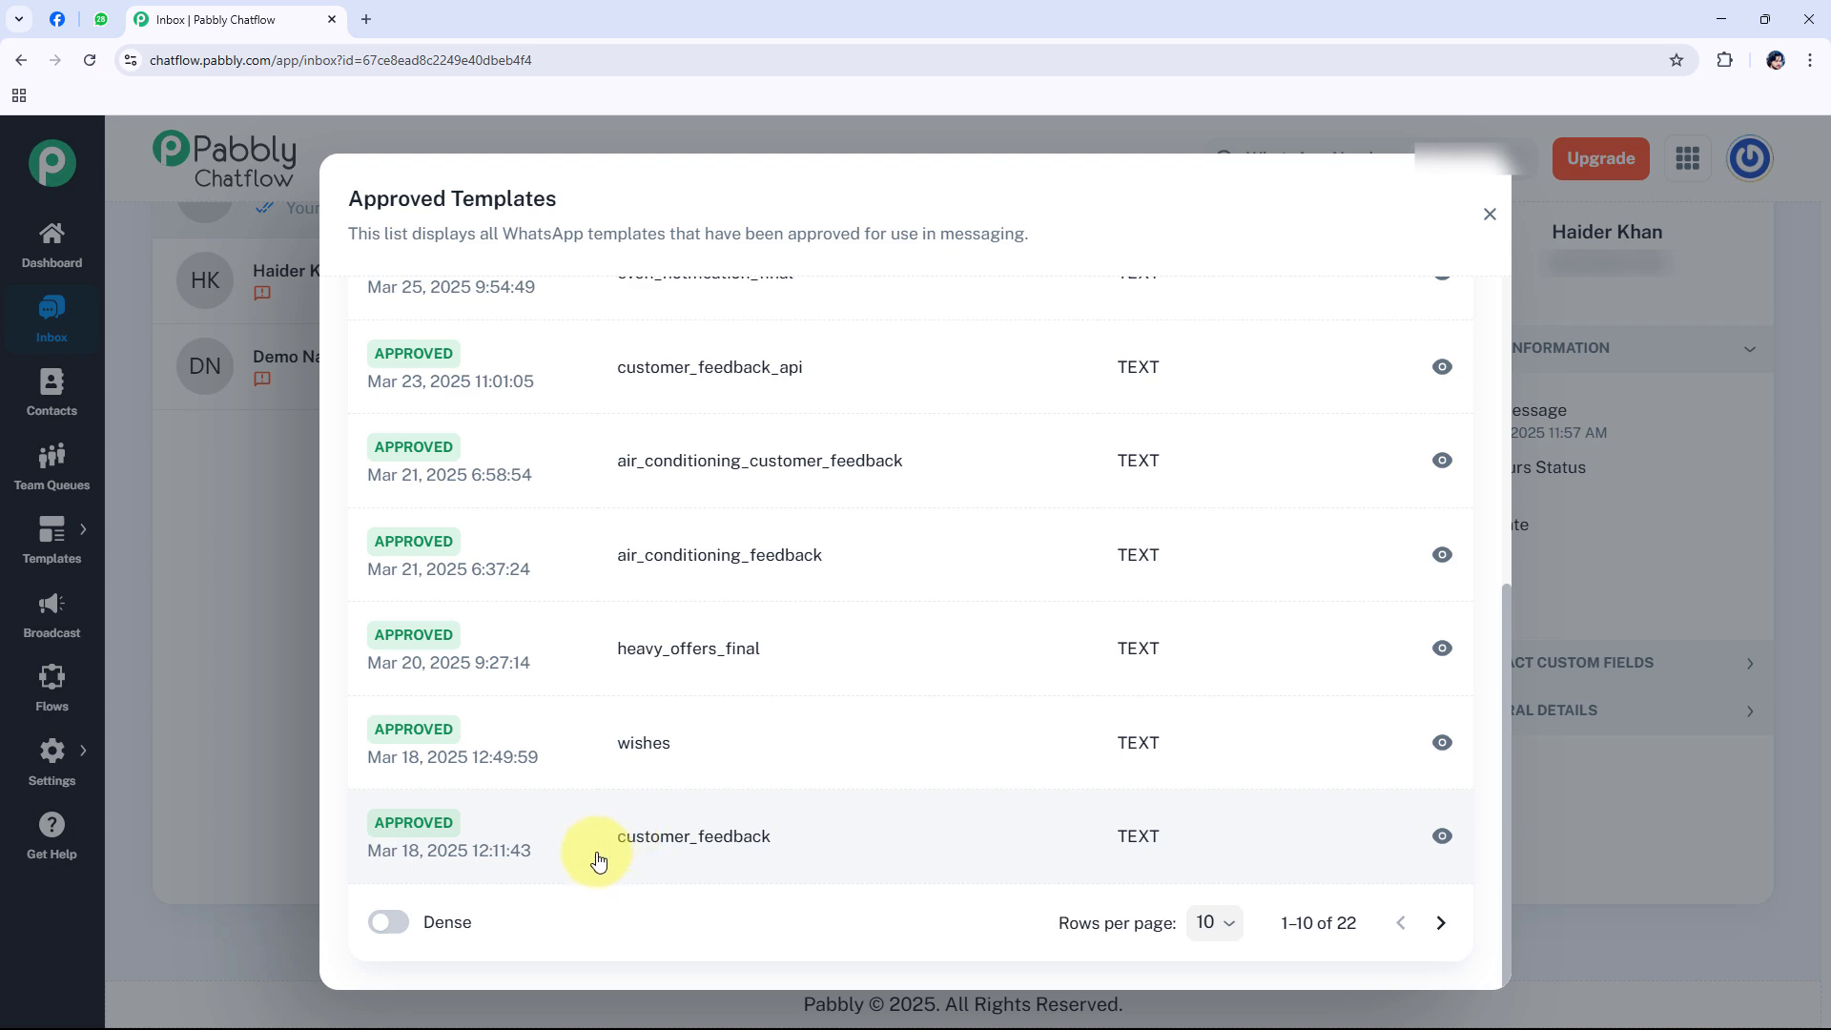
click(703, 850)
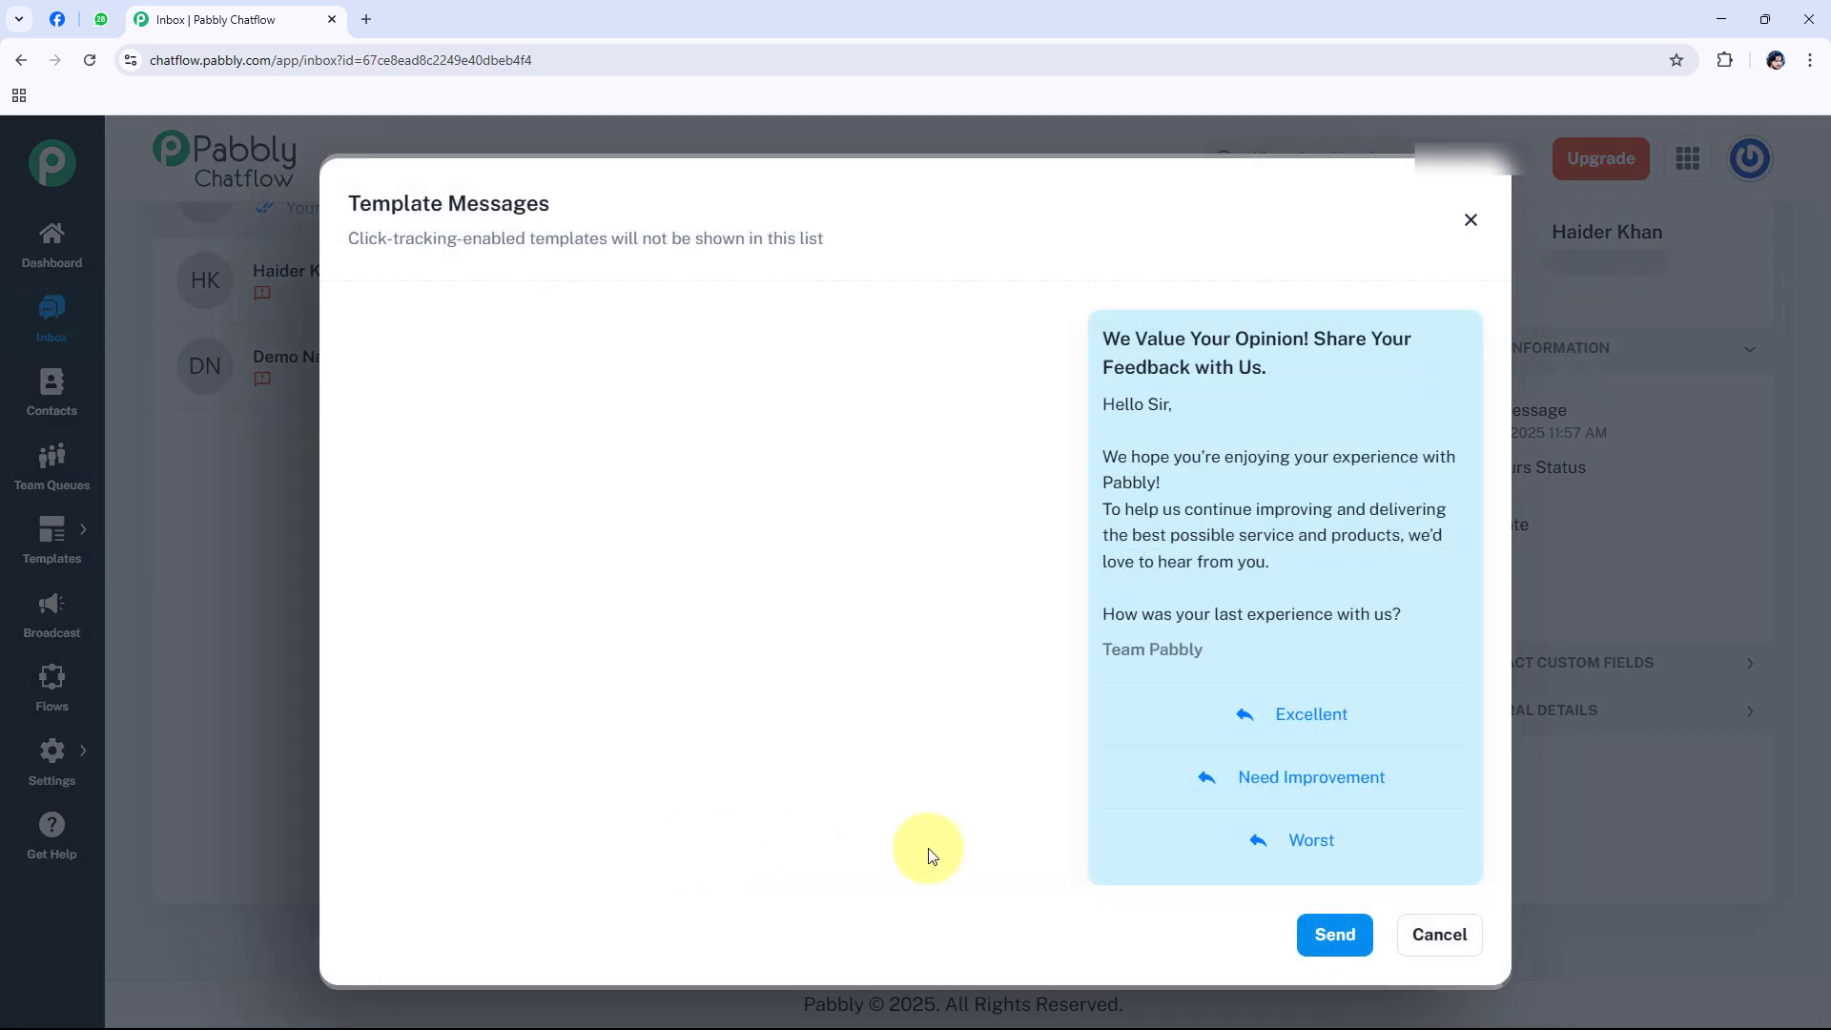
click(1358, 933)
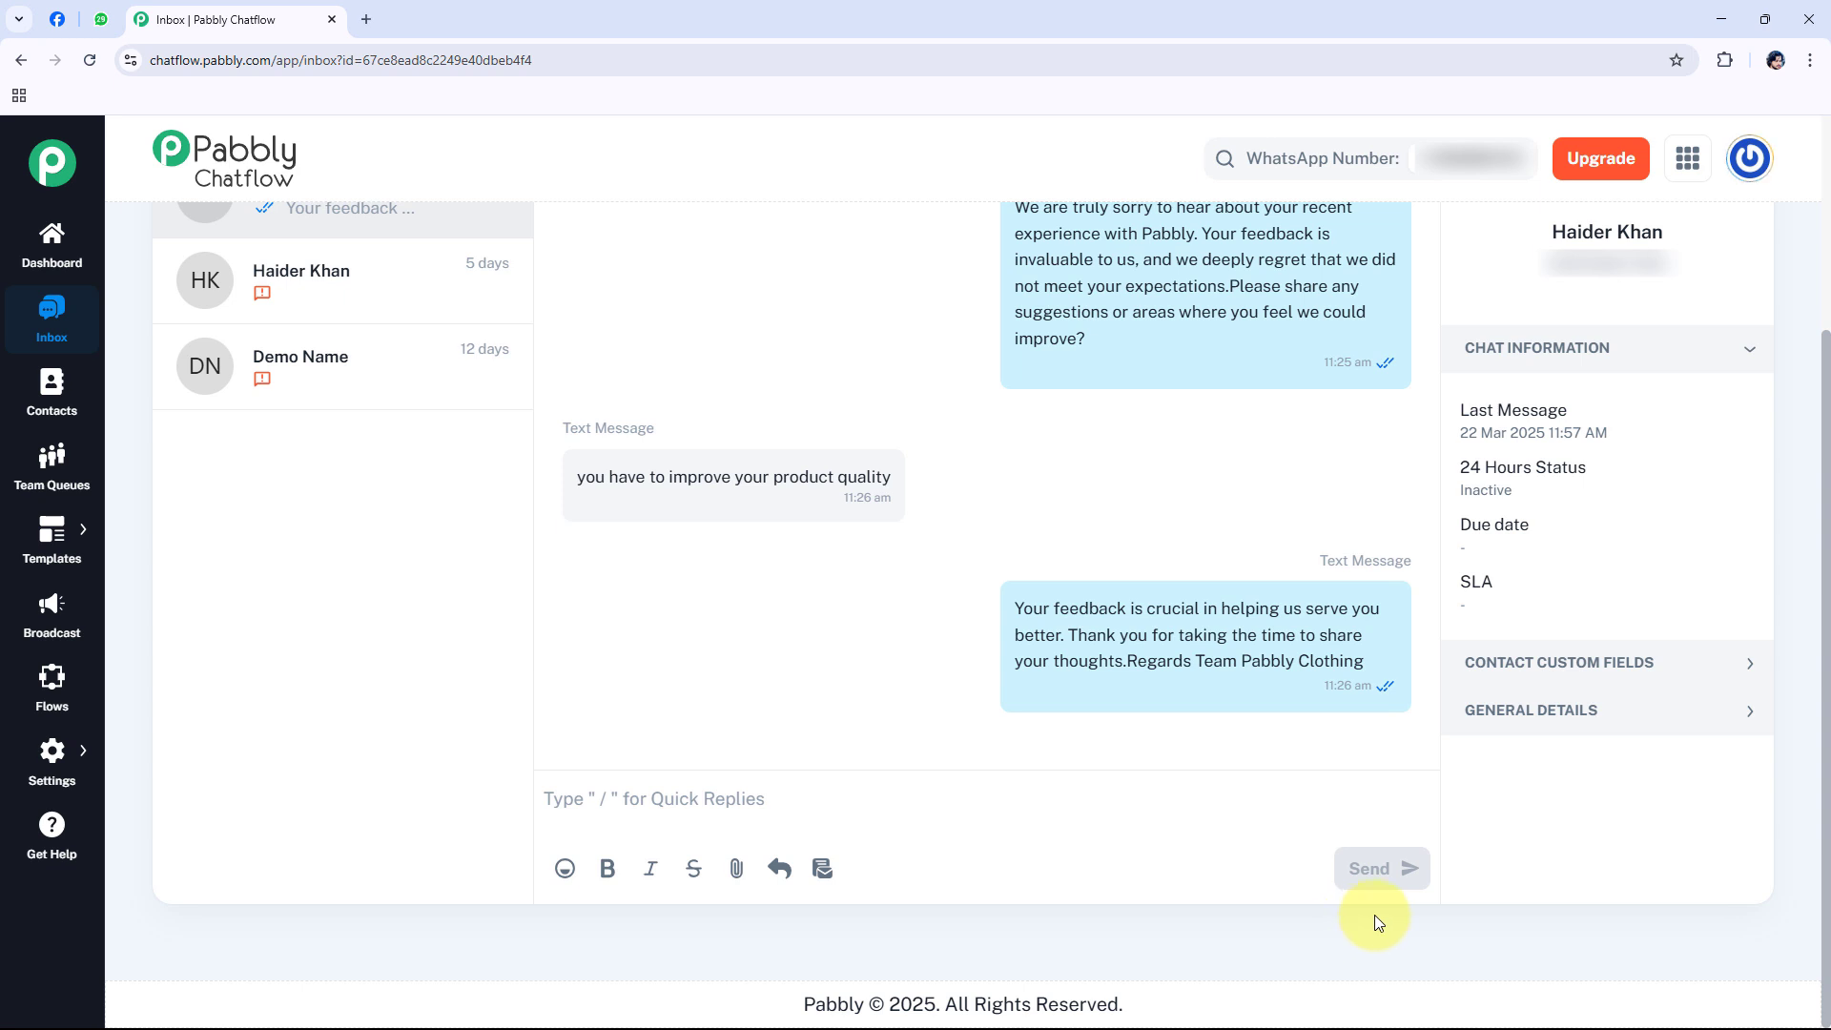
Step: Switch to WhatsApp Web, answer the received feedback template with Excellent and read the chatbot's reply
click(115, 25)
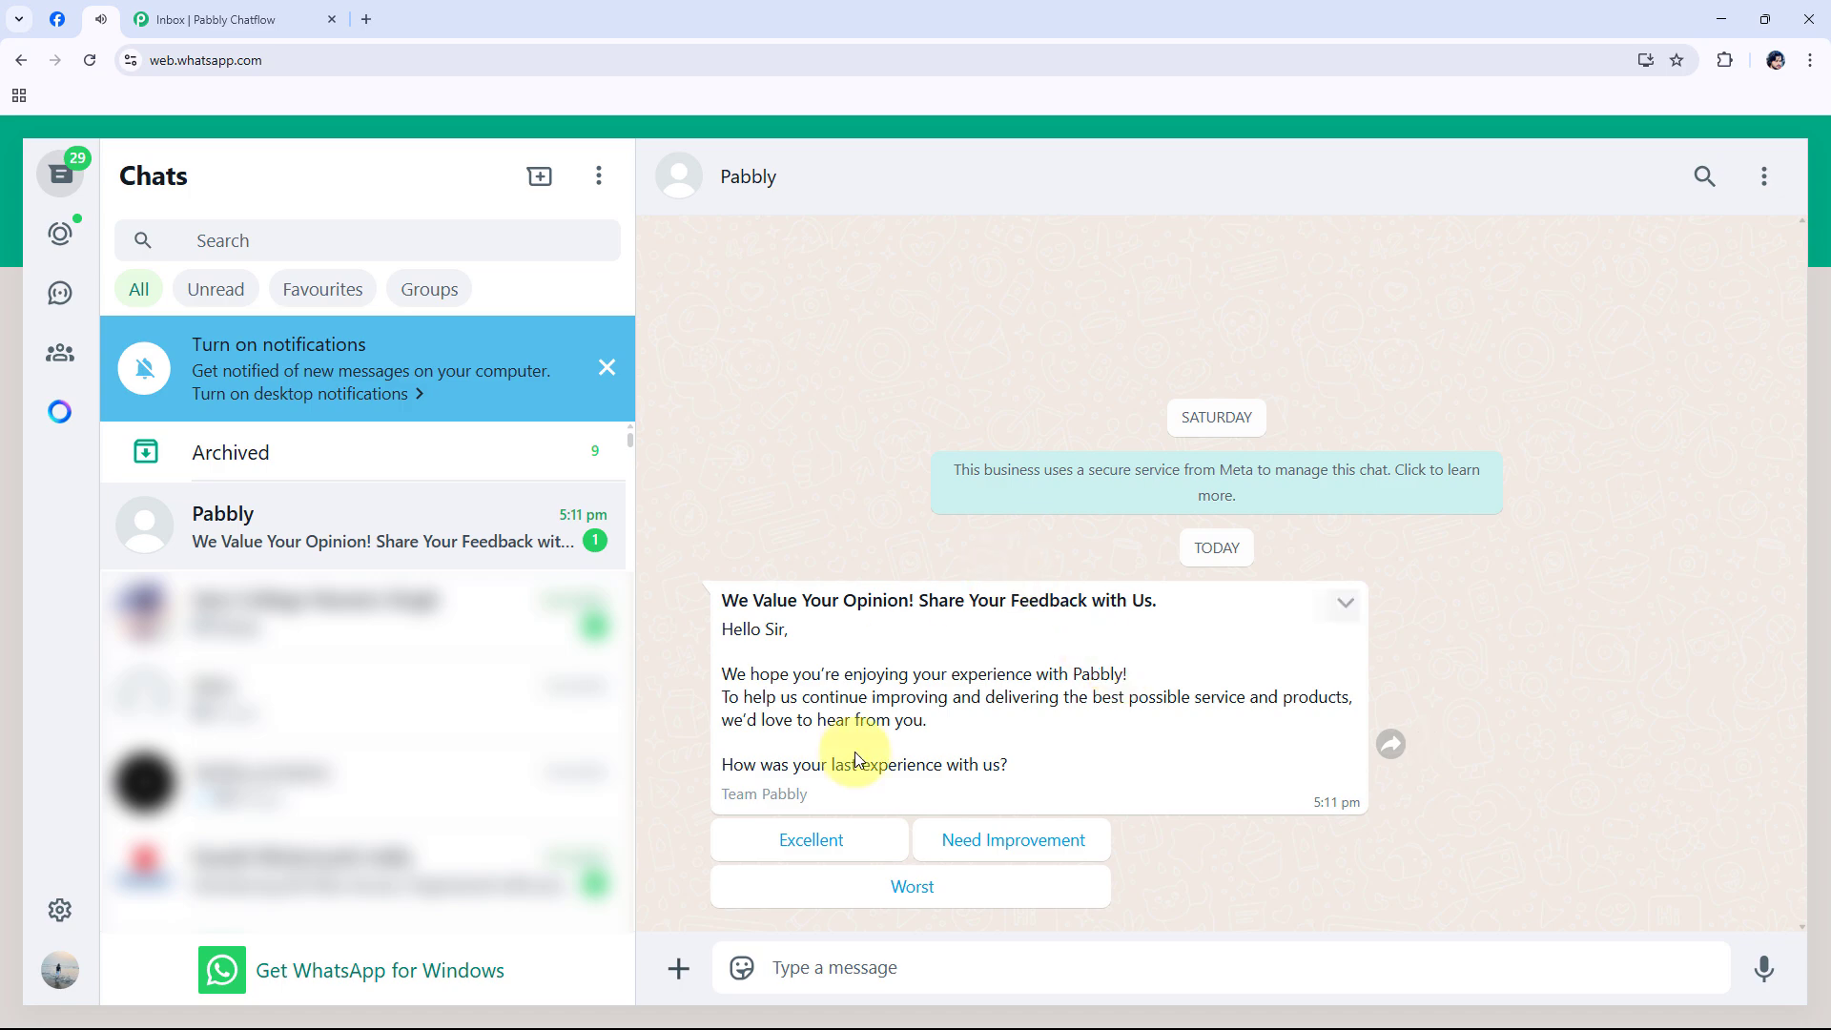
click(812, 841)
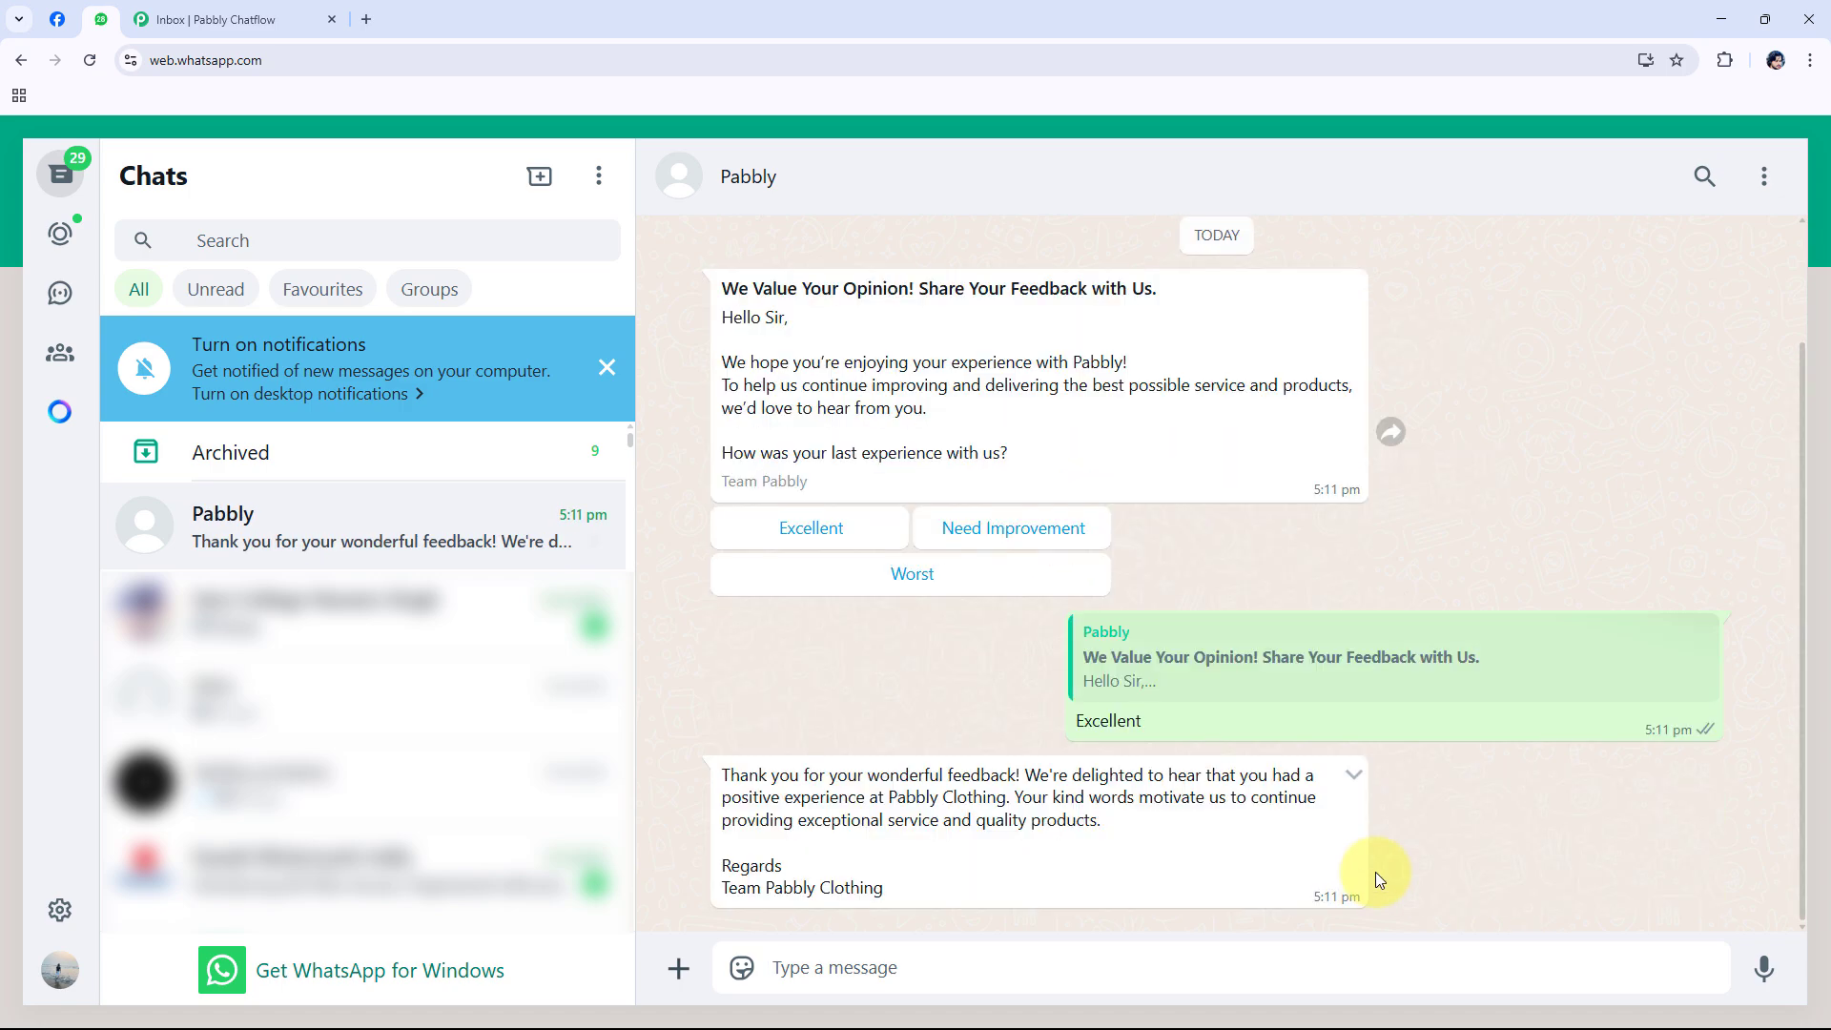
drag(723, 775, 1030, 885)
click(1029, 884)
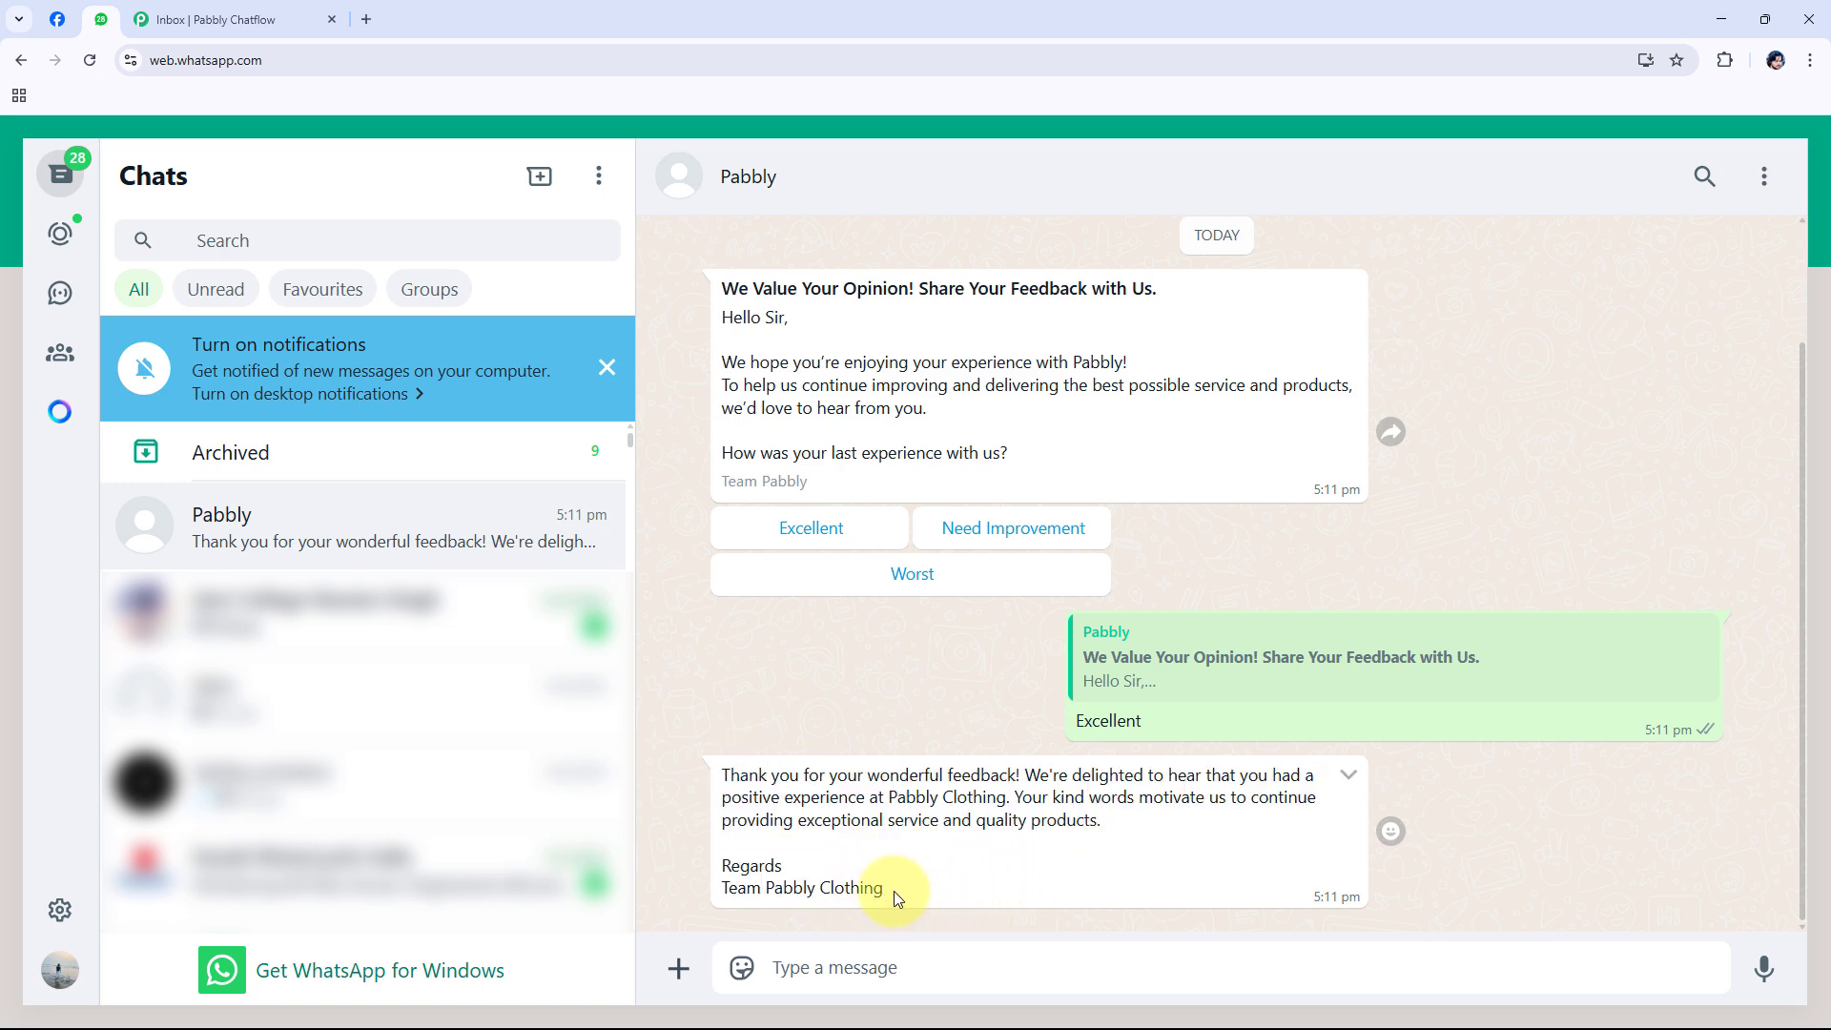
drag(891, 889, 728, 765)
click(774, 701)
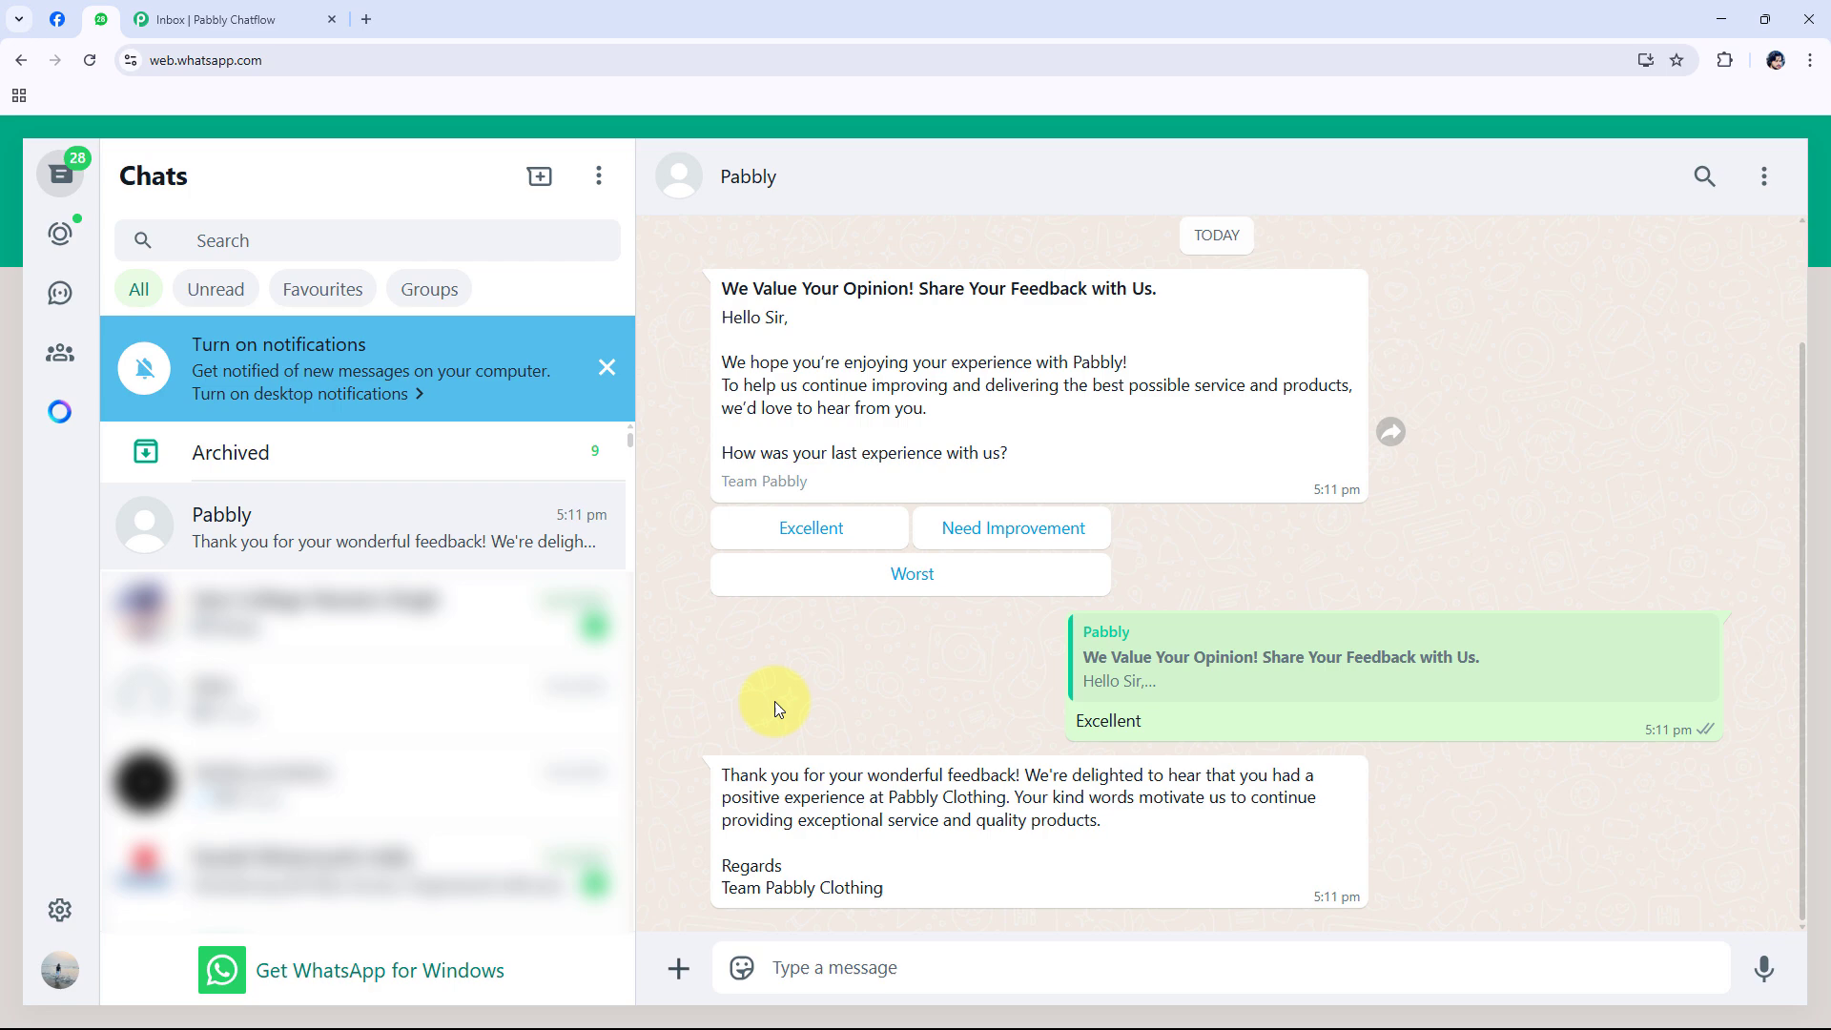
Step: Answer the feedback template with Need Improvement and reply to the chatbot's follow-up question with "Need Improvement"
click(1038, 541)
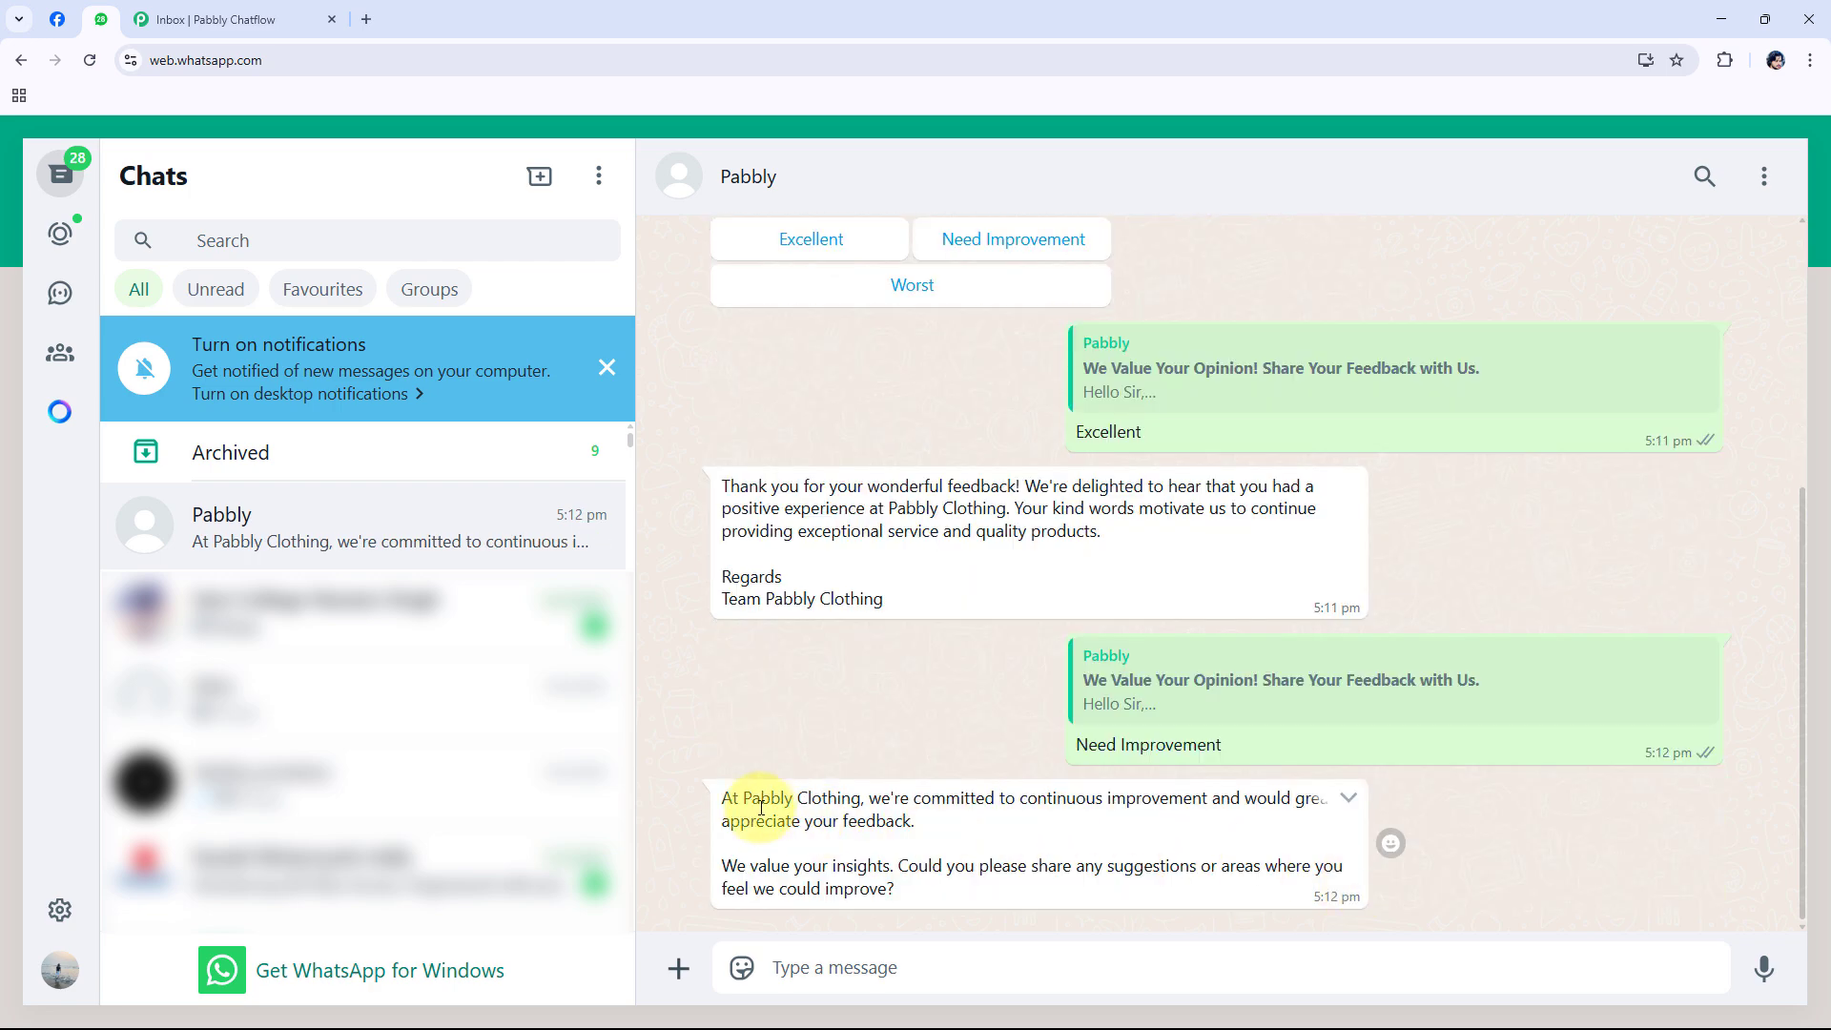
triple_click(743, 801)
drag(750, 865, 1223, 887)
click(1211, 863)
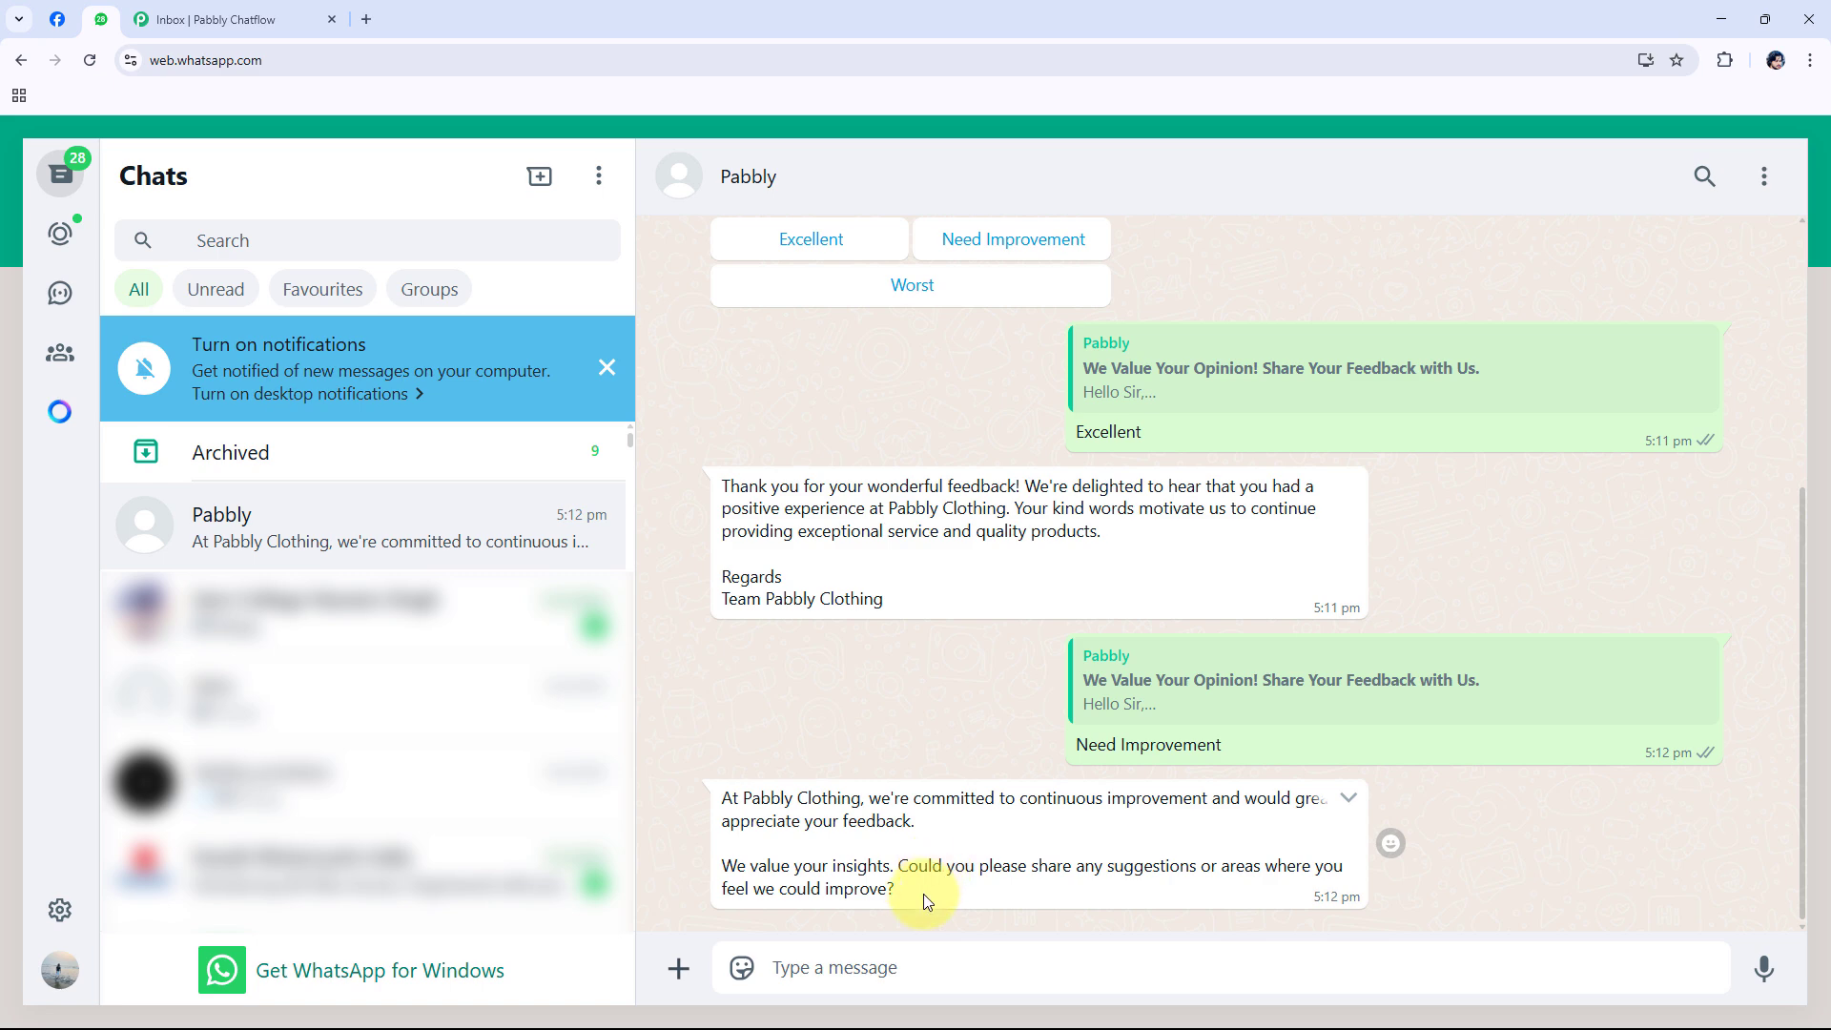
click(861, 967)
text(Need Im)
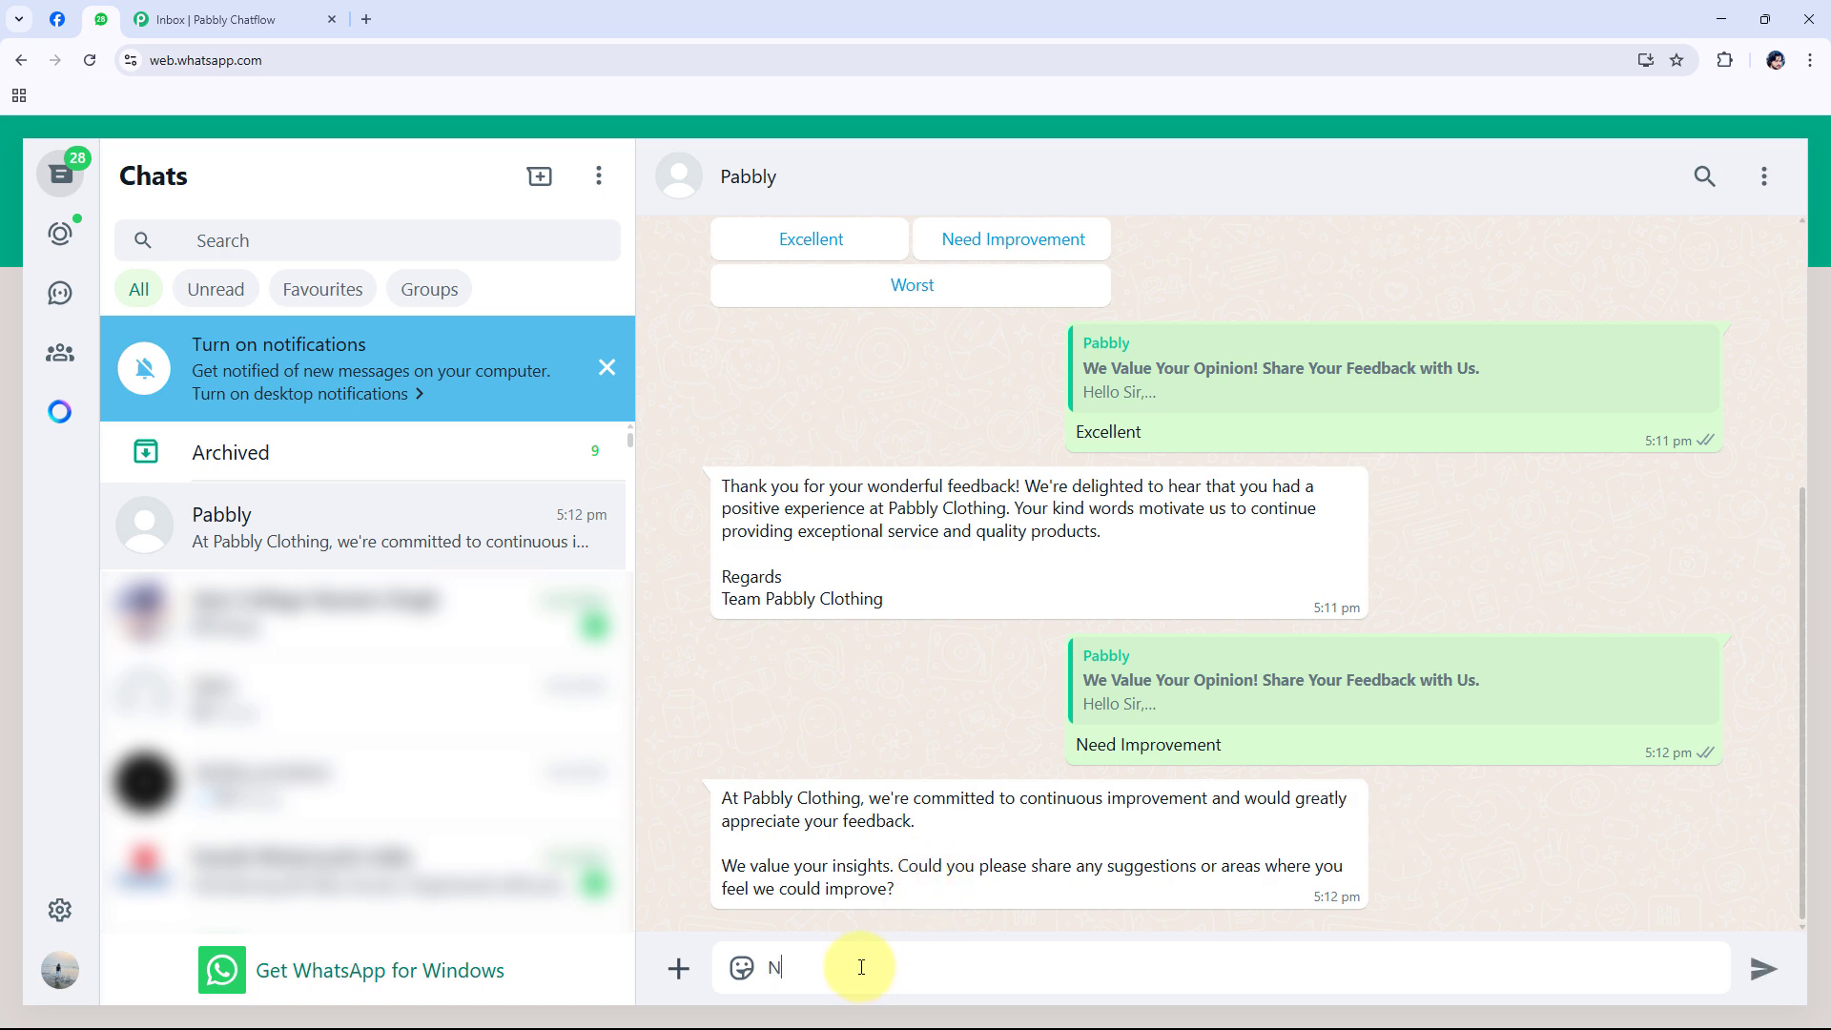
text(provement)
key(Return)
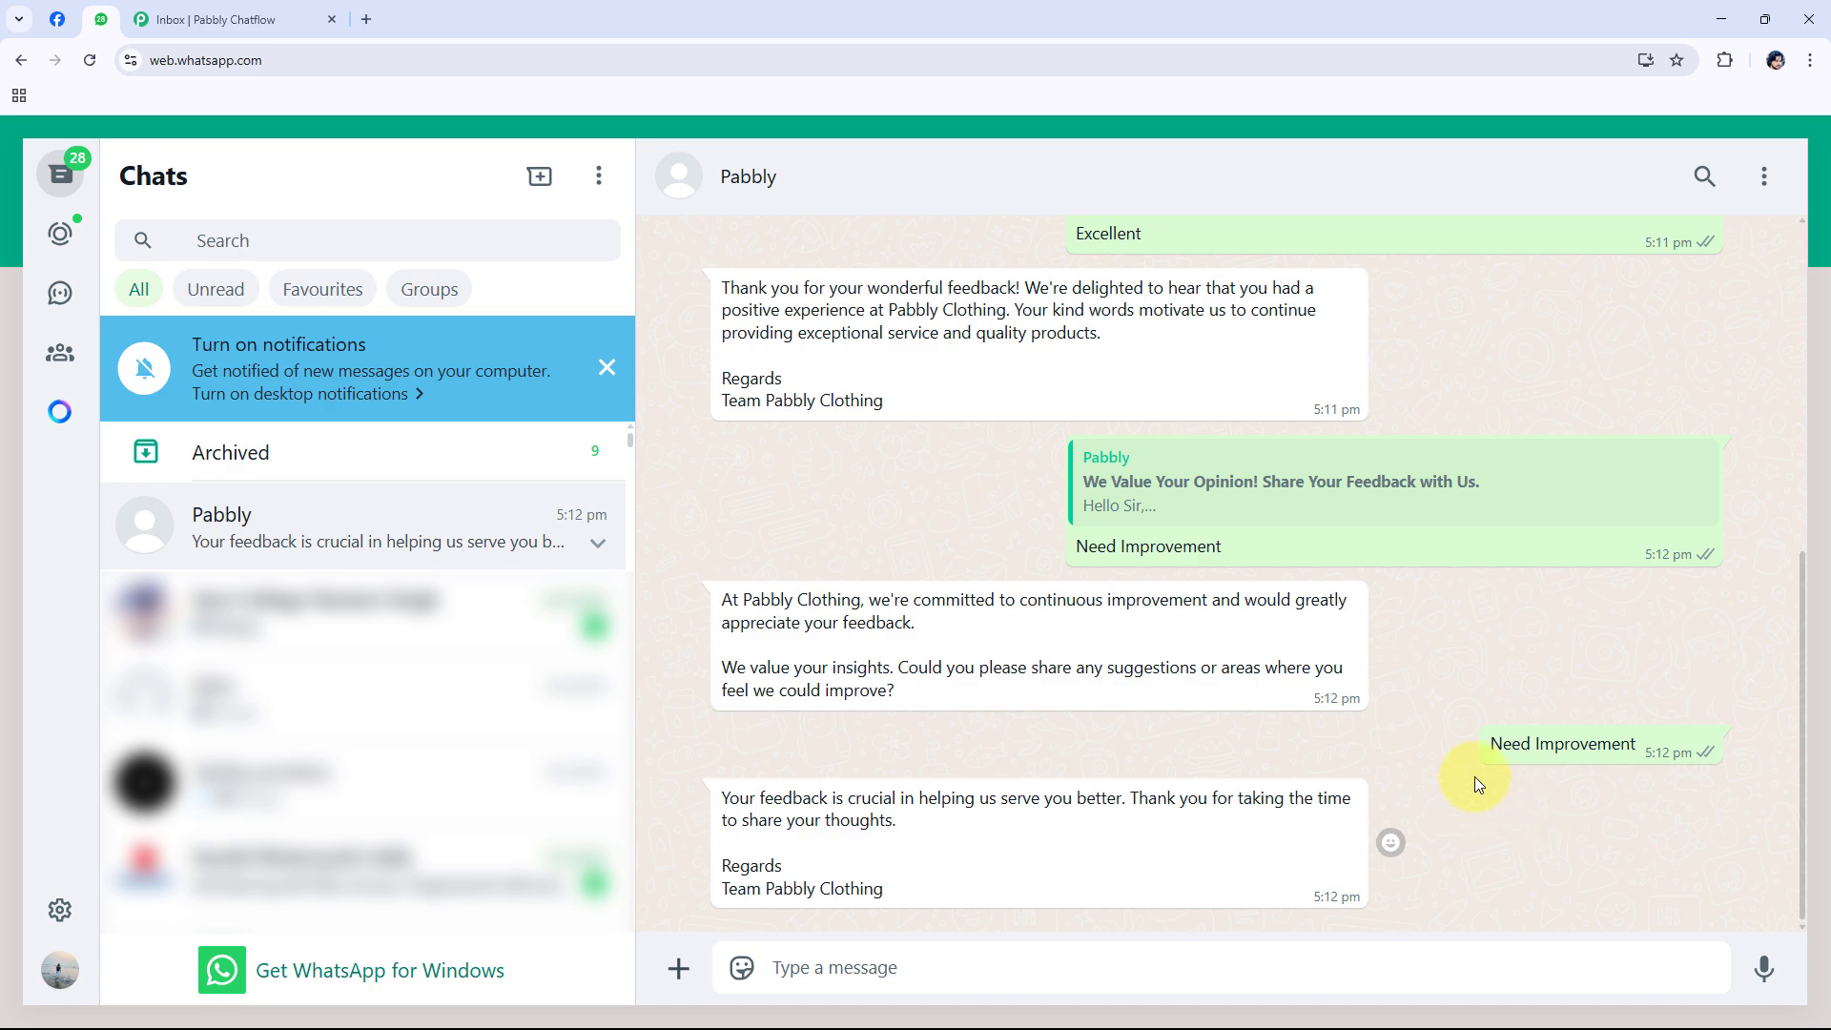
Step: Answer the feedback template with Worst and reply to the chatbot's apology question with "Good"
scroll(1474, 776, up, 5)
click(973, 735)
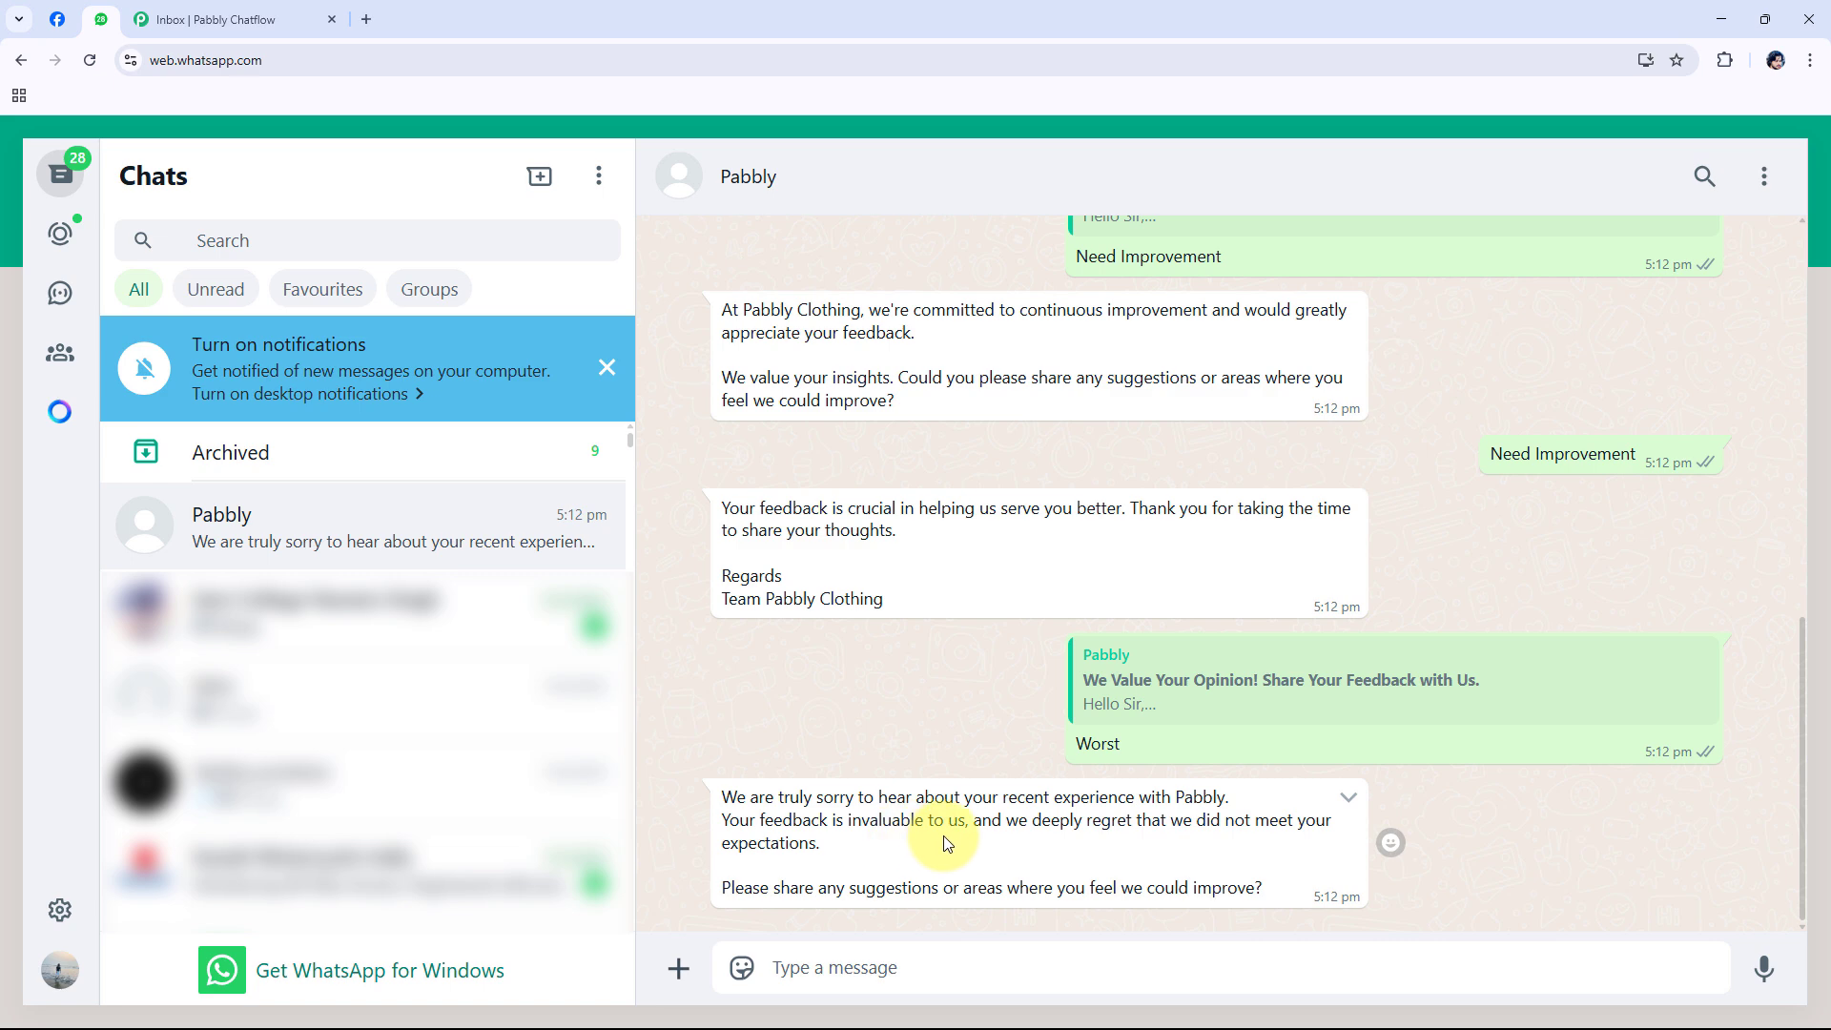
drag(1261, 885, 728, 799)
click(899, 958)
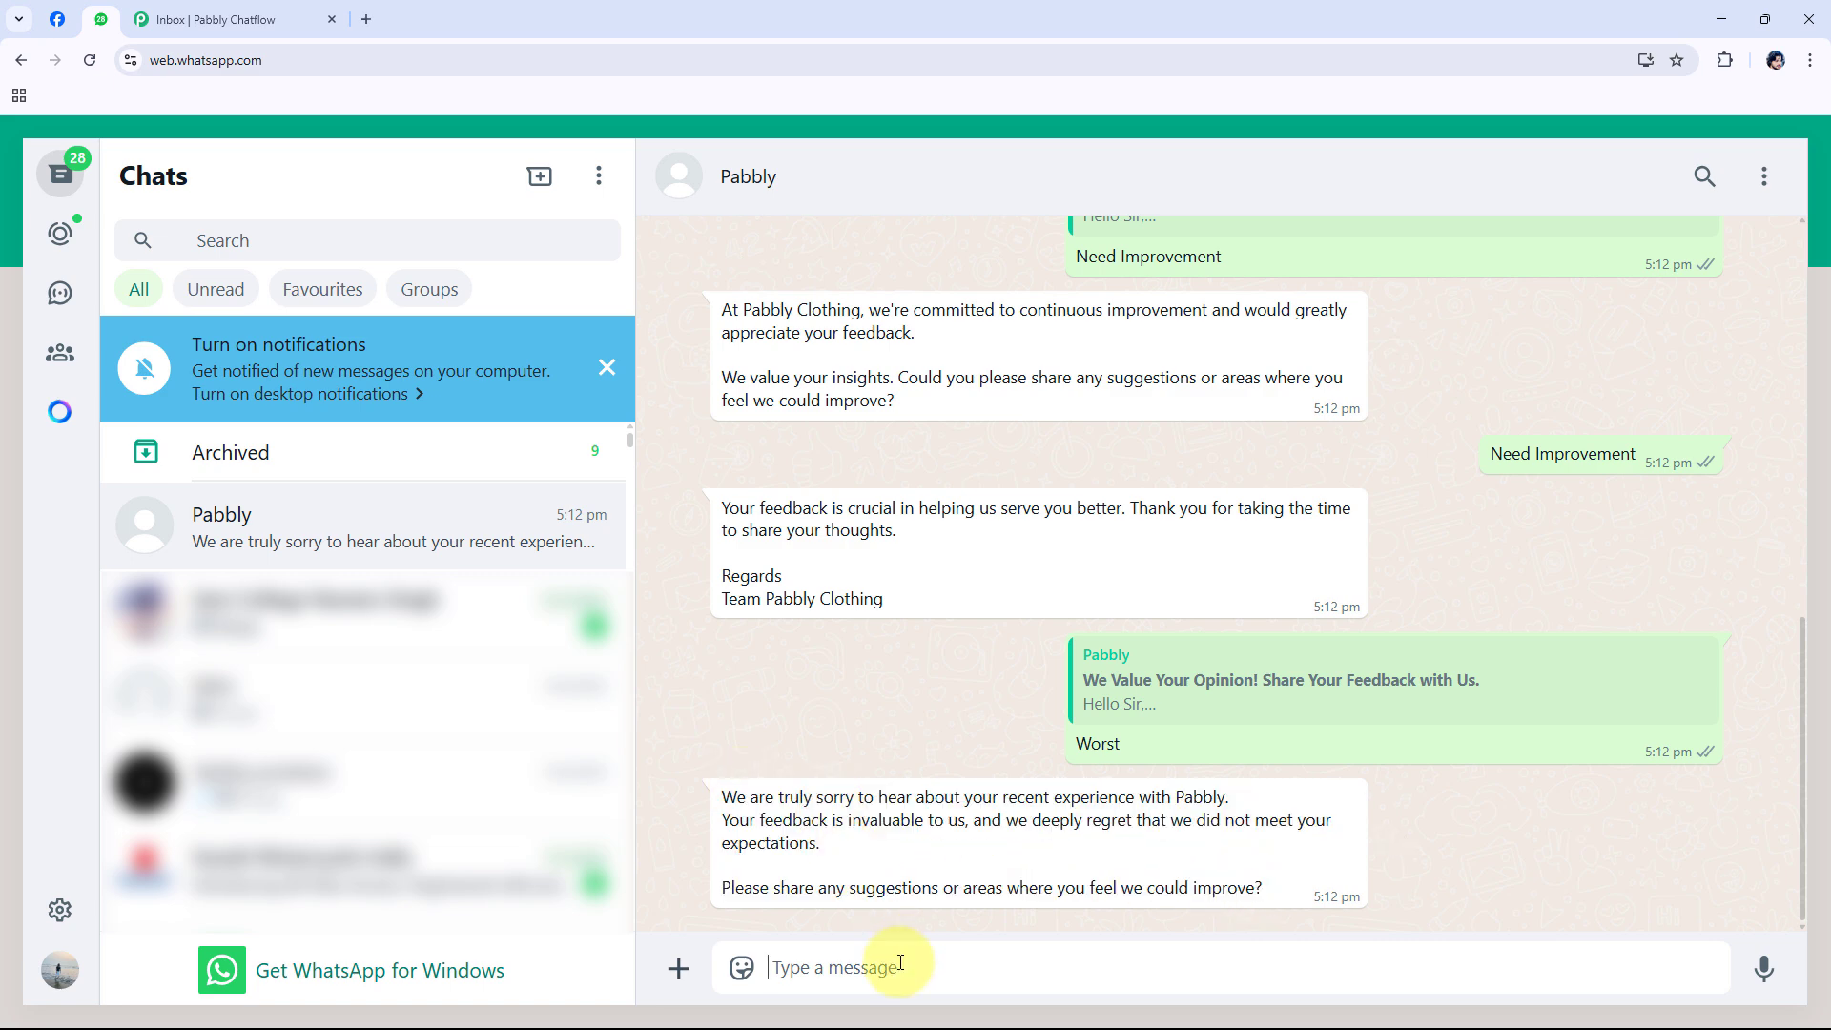
text(Good)
key(Return)
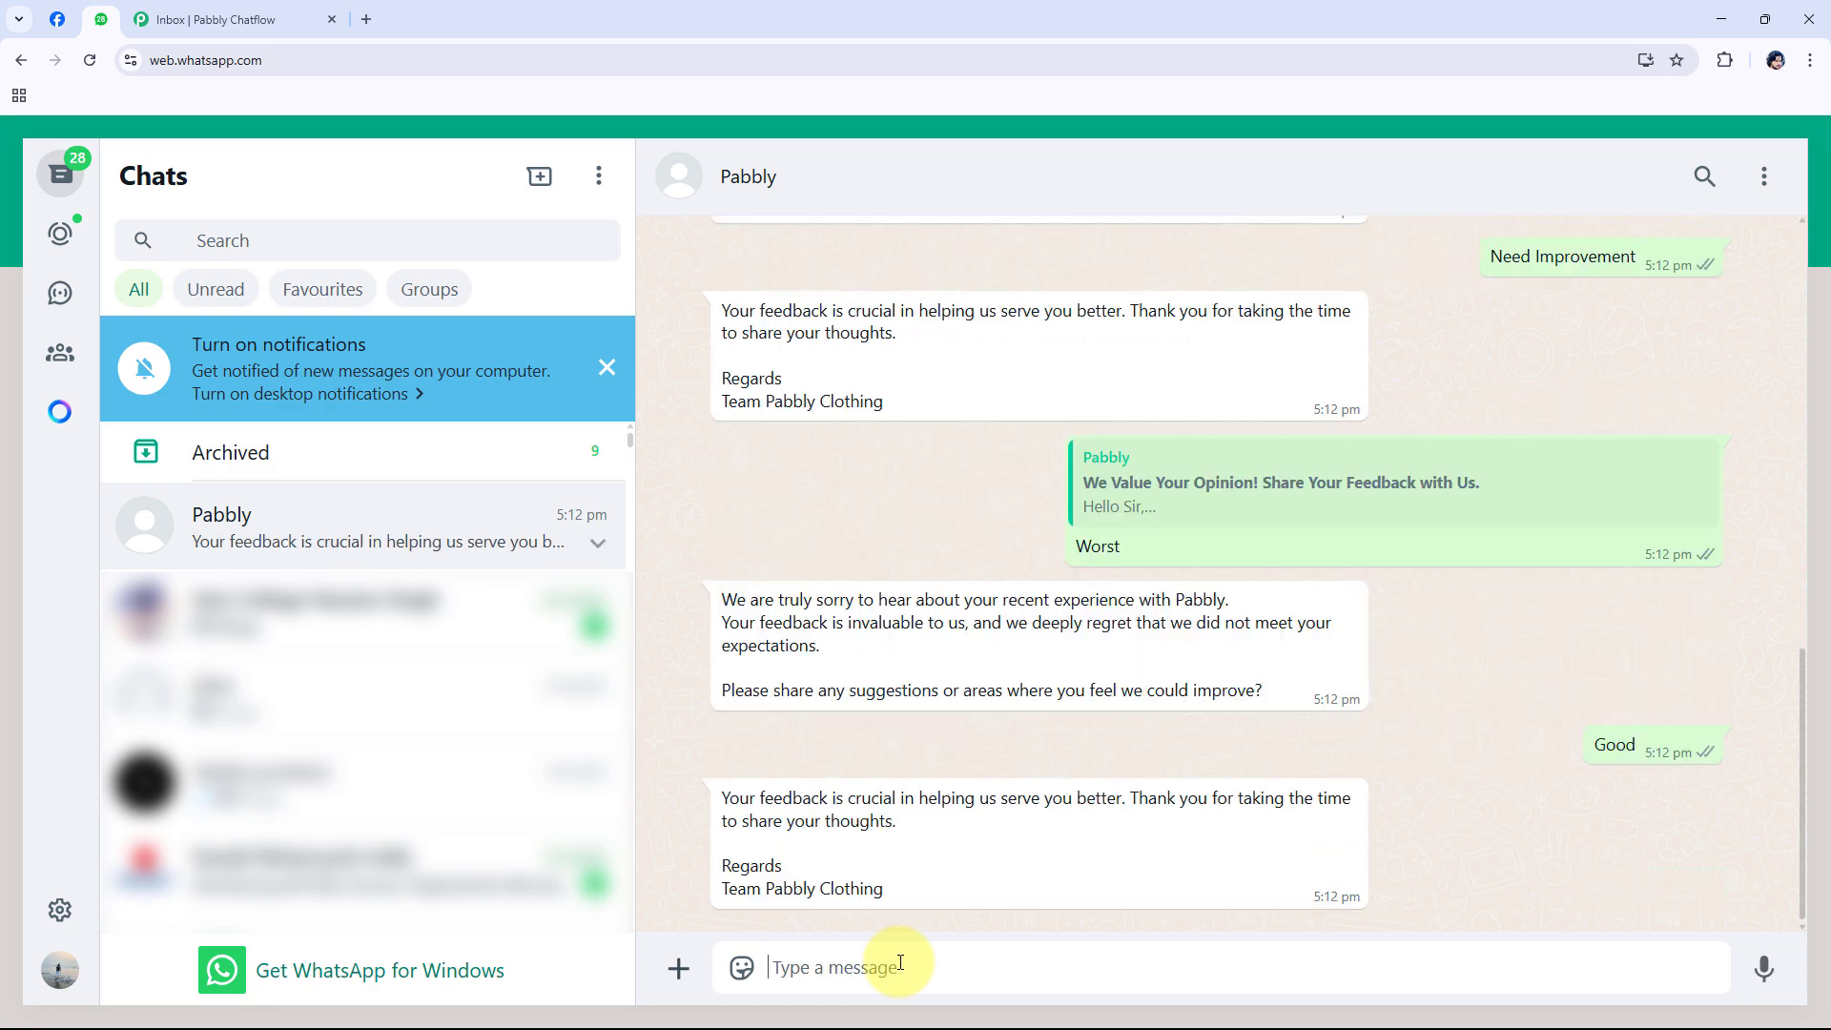
Step: Review the chatbot's closing thank-you reply and the earlier feedback messages in the WhatsApp chat
triple_click(944, 799)
click(866, 808)
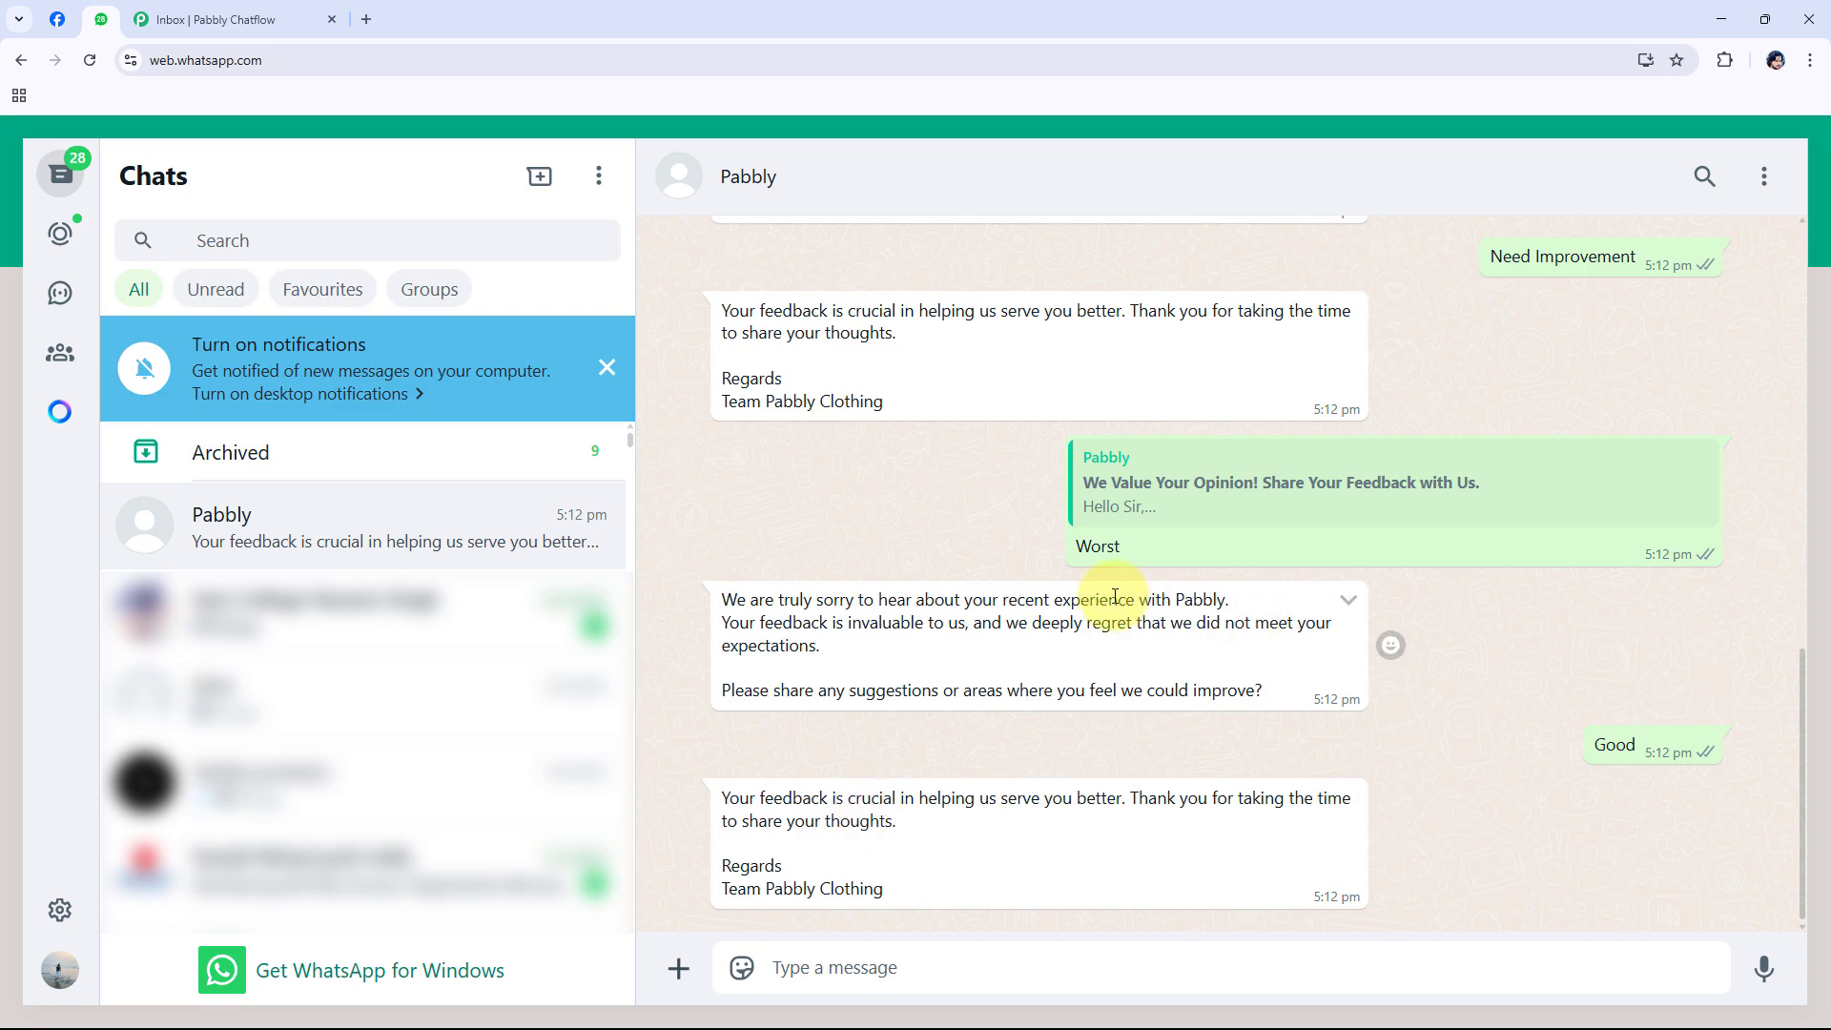
scroll(1344, 577, up, 2)
scroll(1344, 578, up, 3)
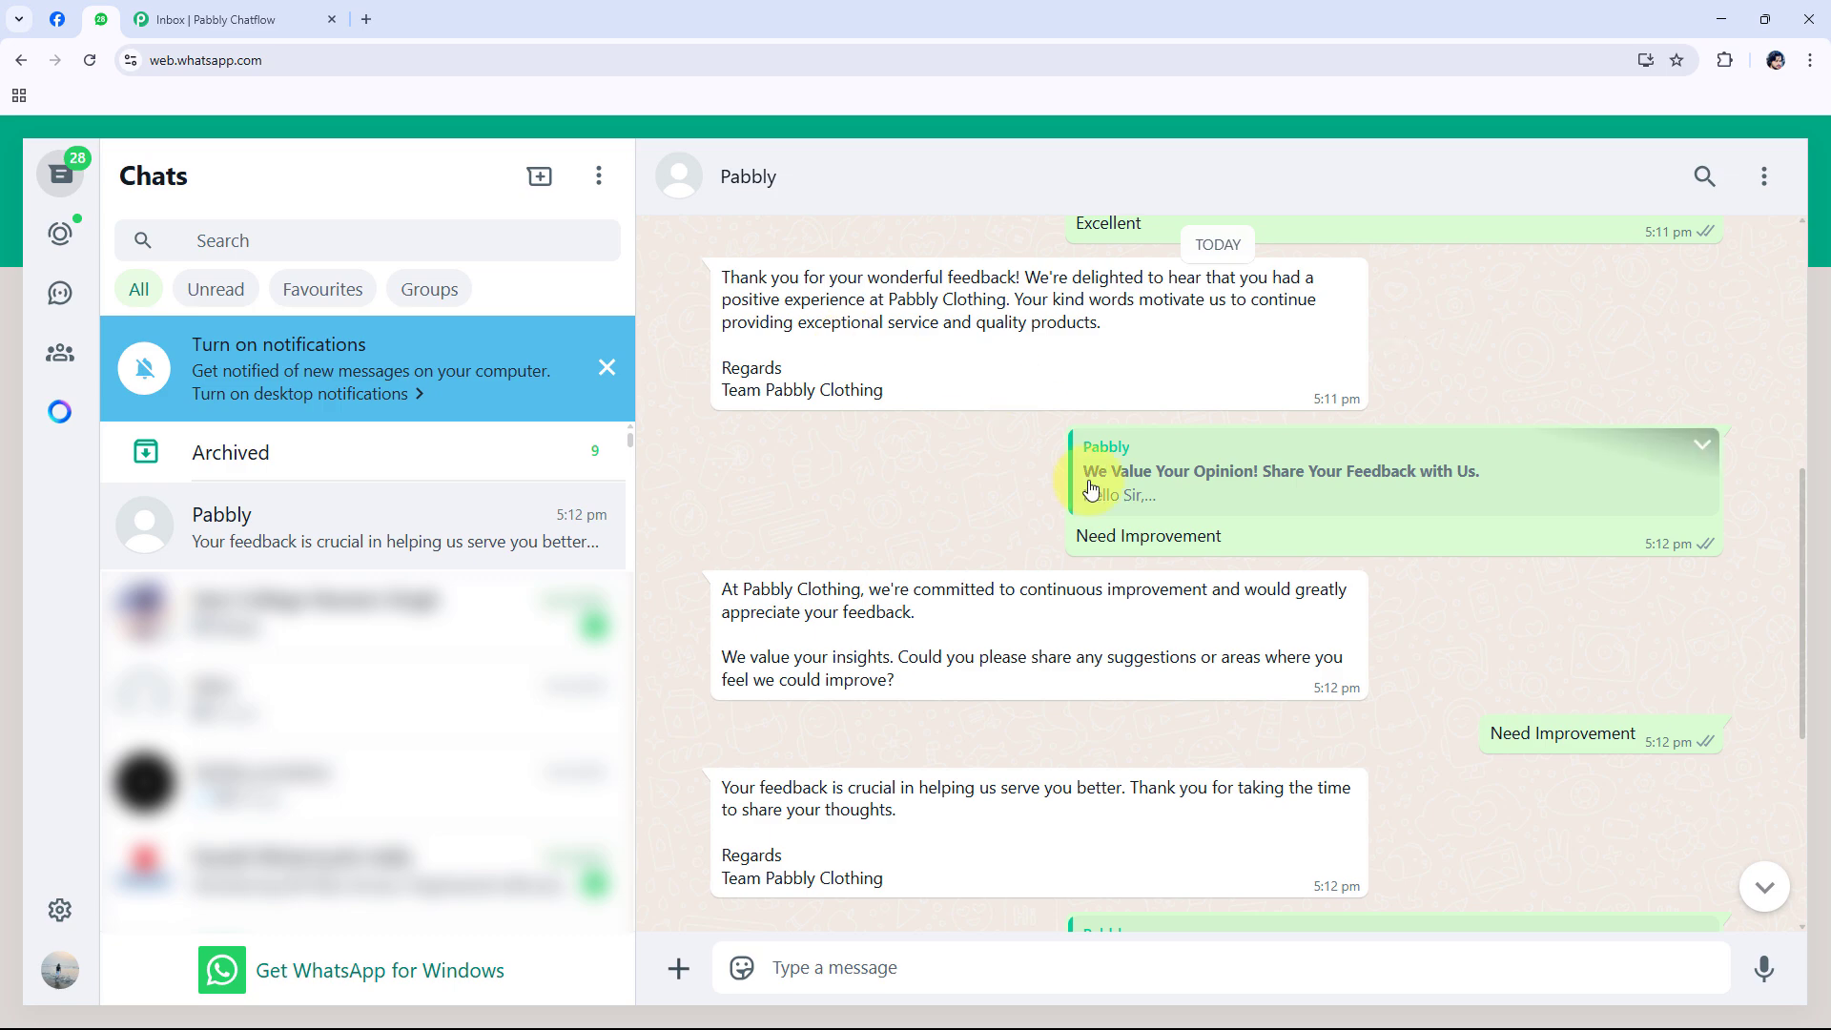
Step: Switch to the Pabbly Chatflow inbox and examine the contact's Excellent answer to the feedback template
click(238, 19)
scroll(629, 675, up, 4)
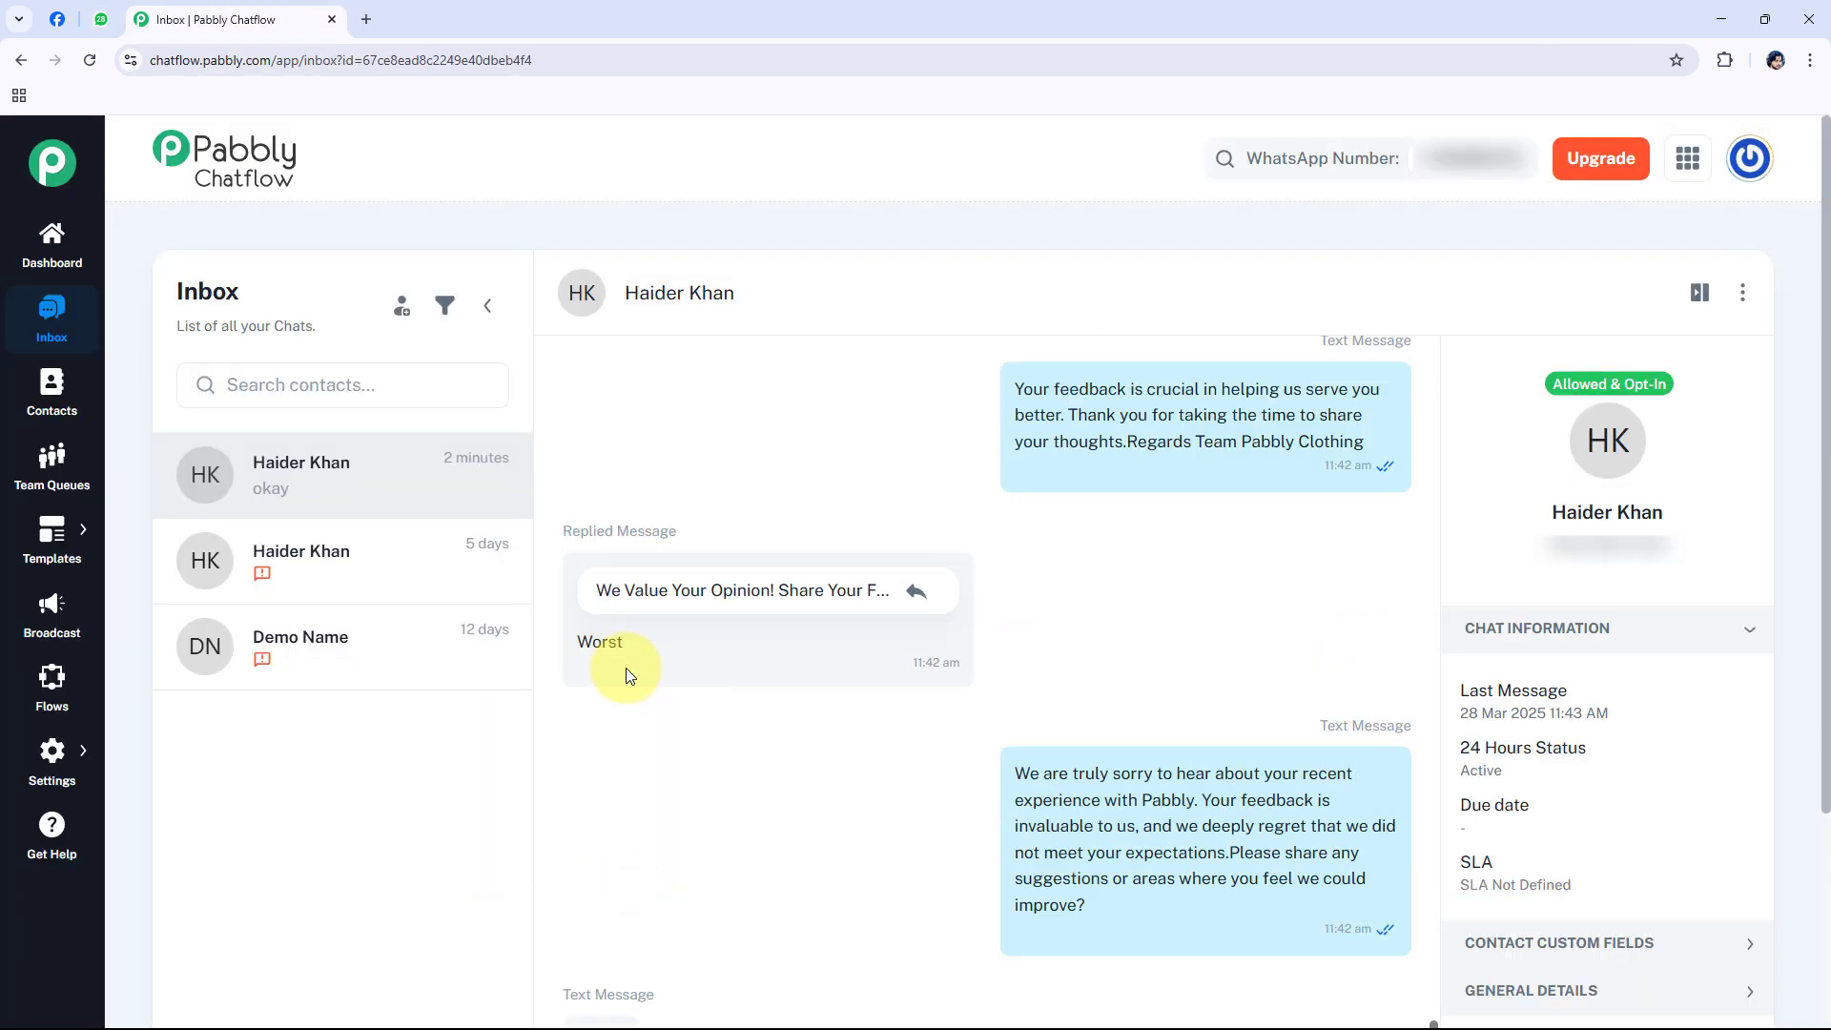
mouse_move(820, 656)
scroll(820, 656, up, 5)
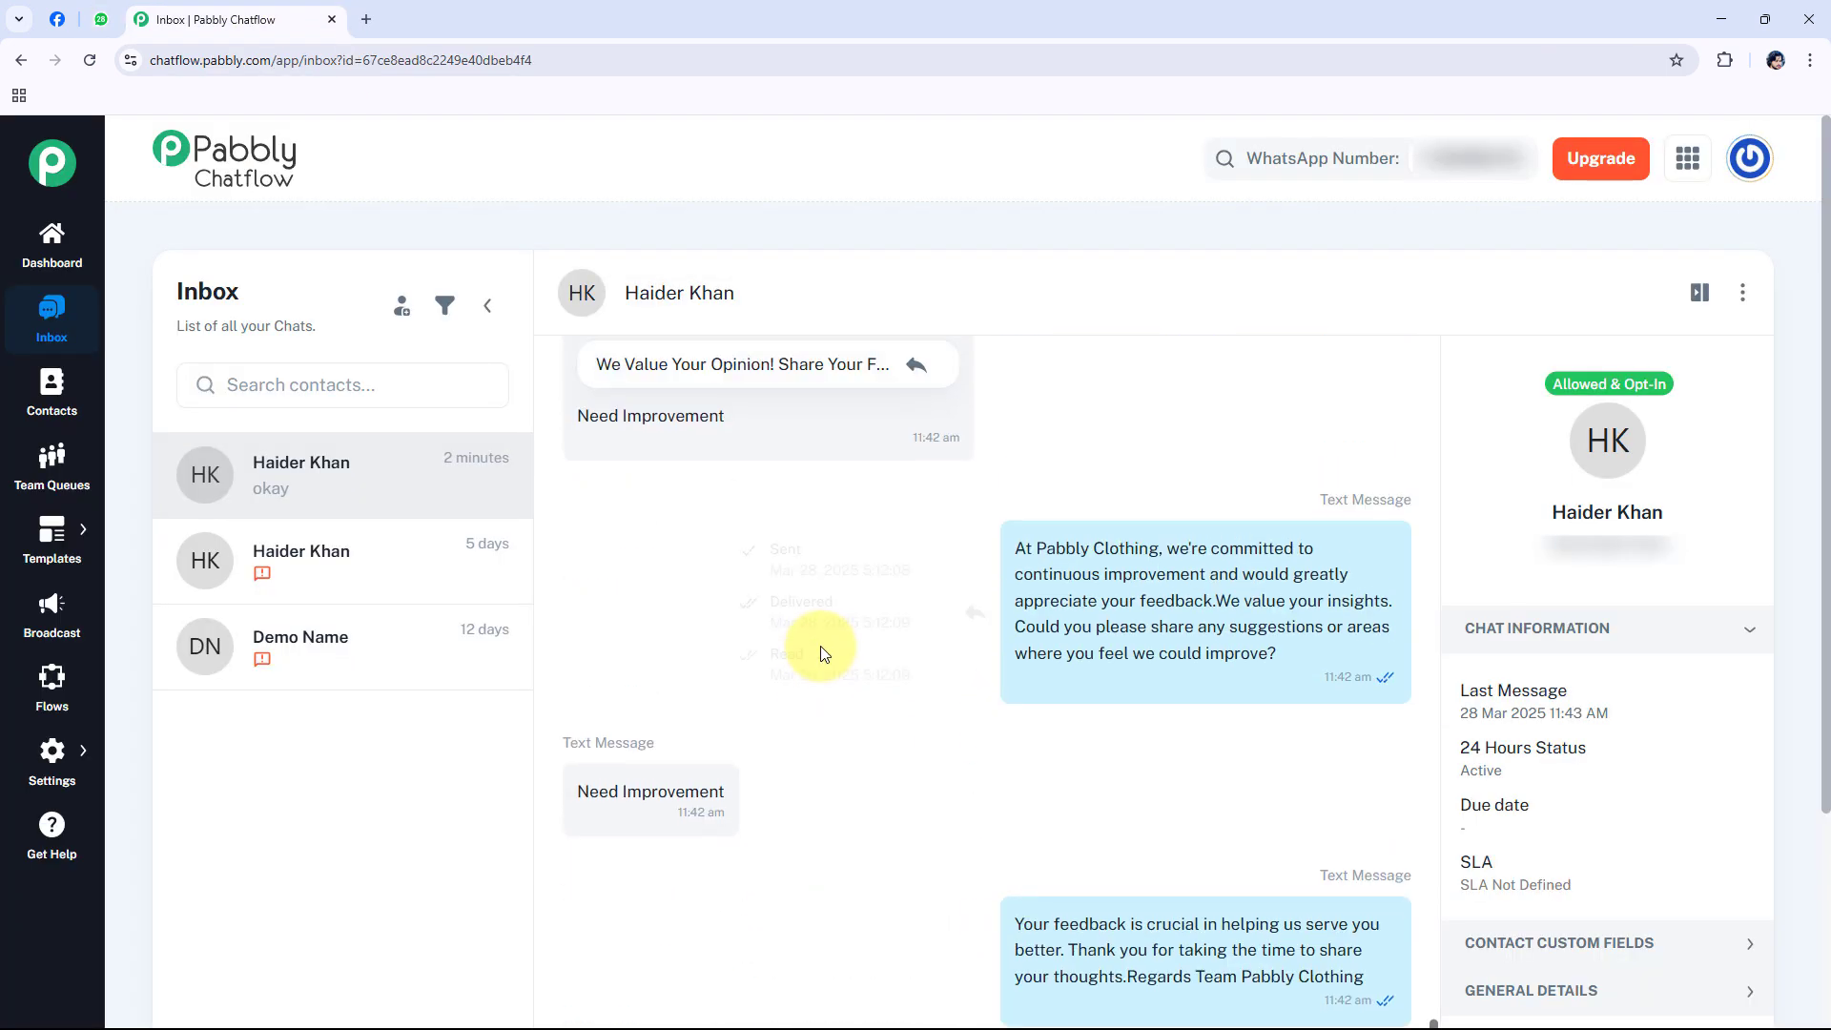
scroll(1021, 552, up, 2)
scroll(1109, 573, up, 6)
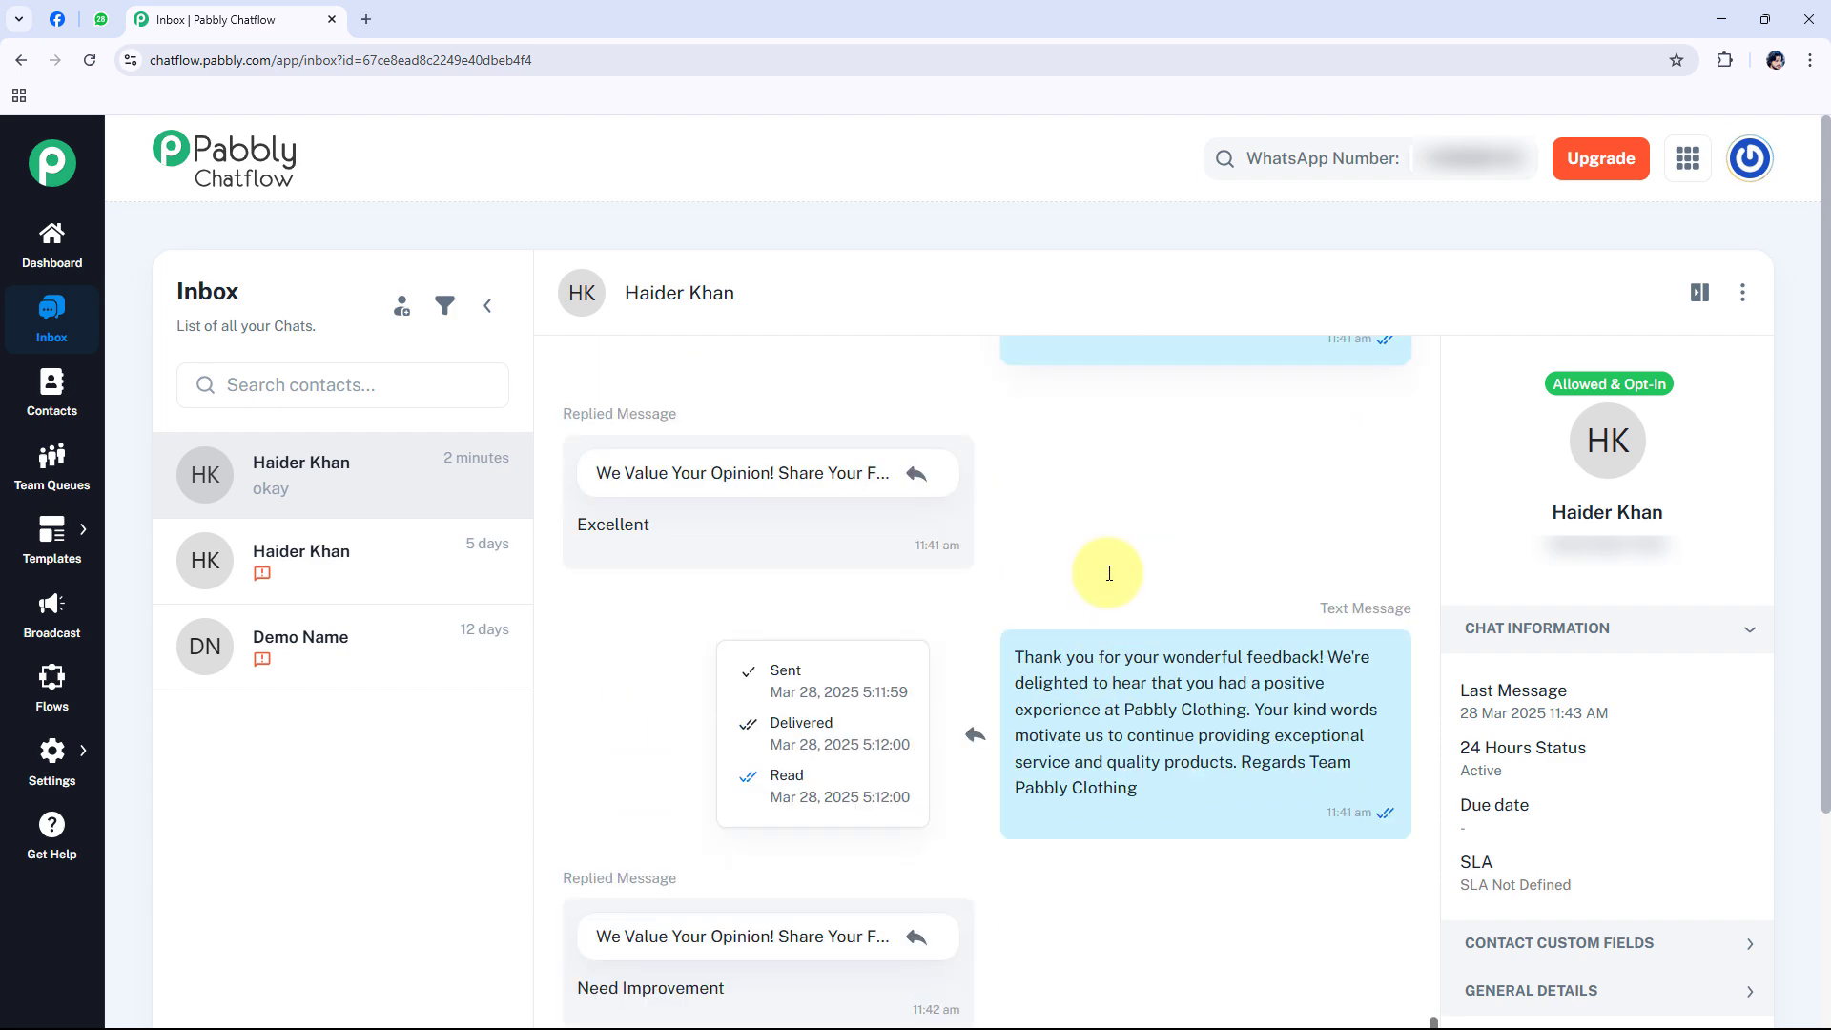
scroll(682, 668, down, 3)
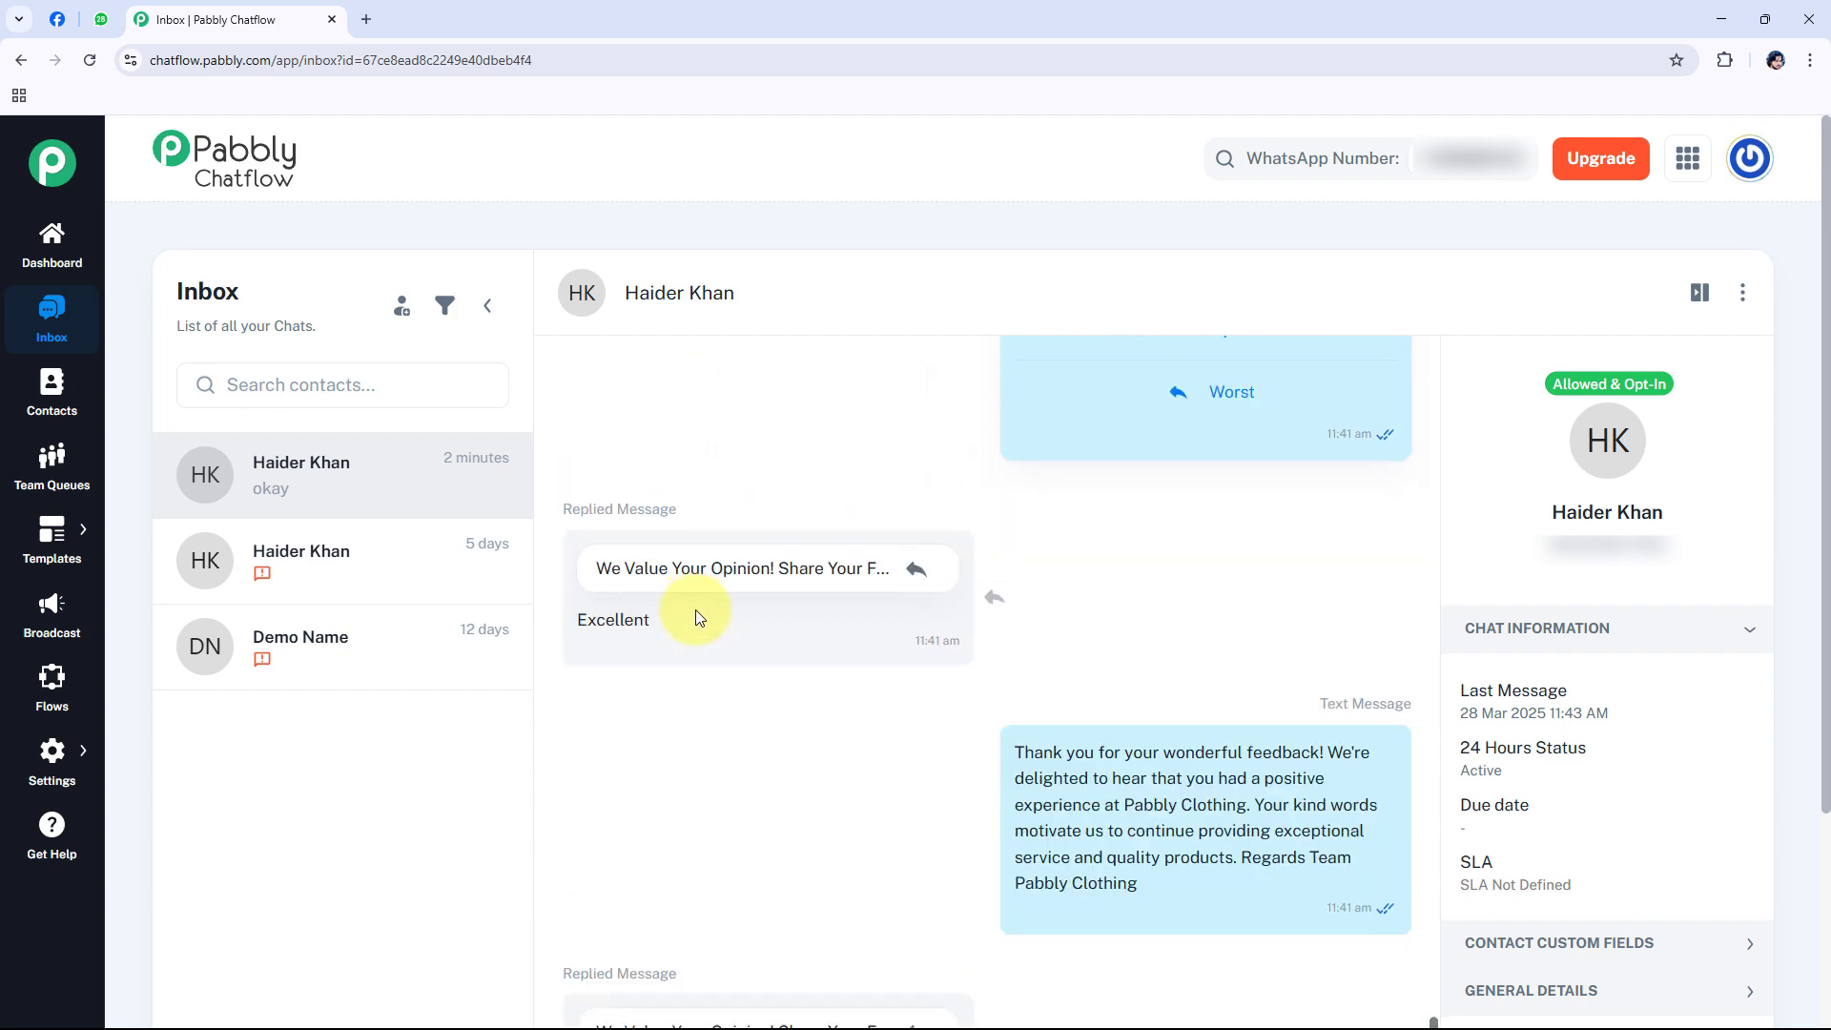
double_click(620, 622)
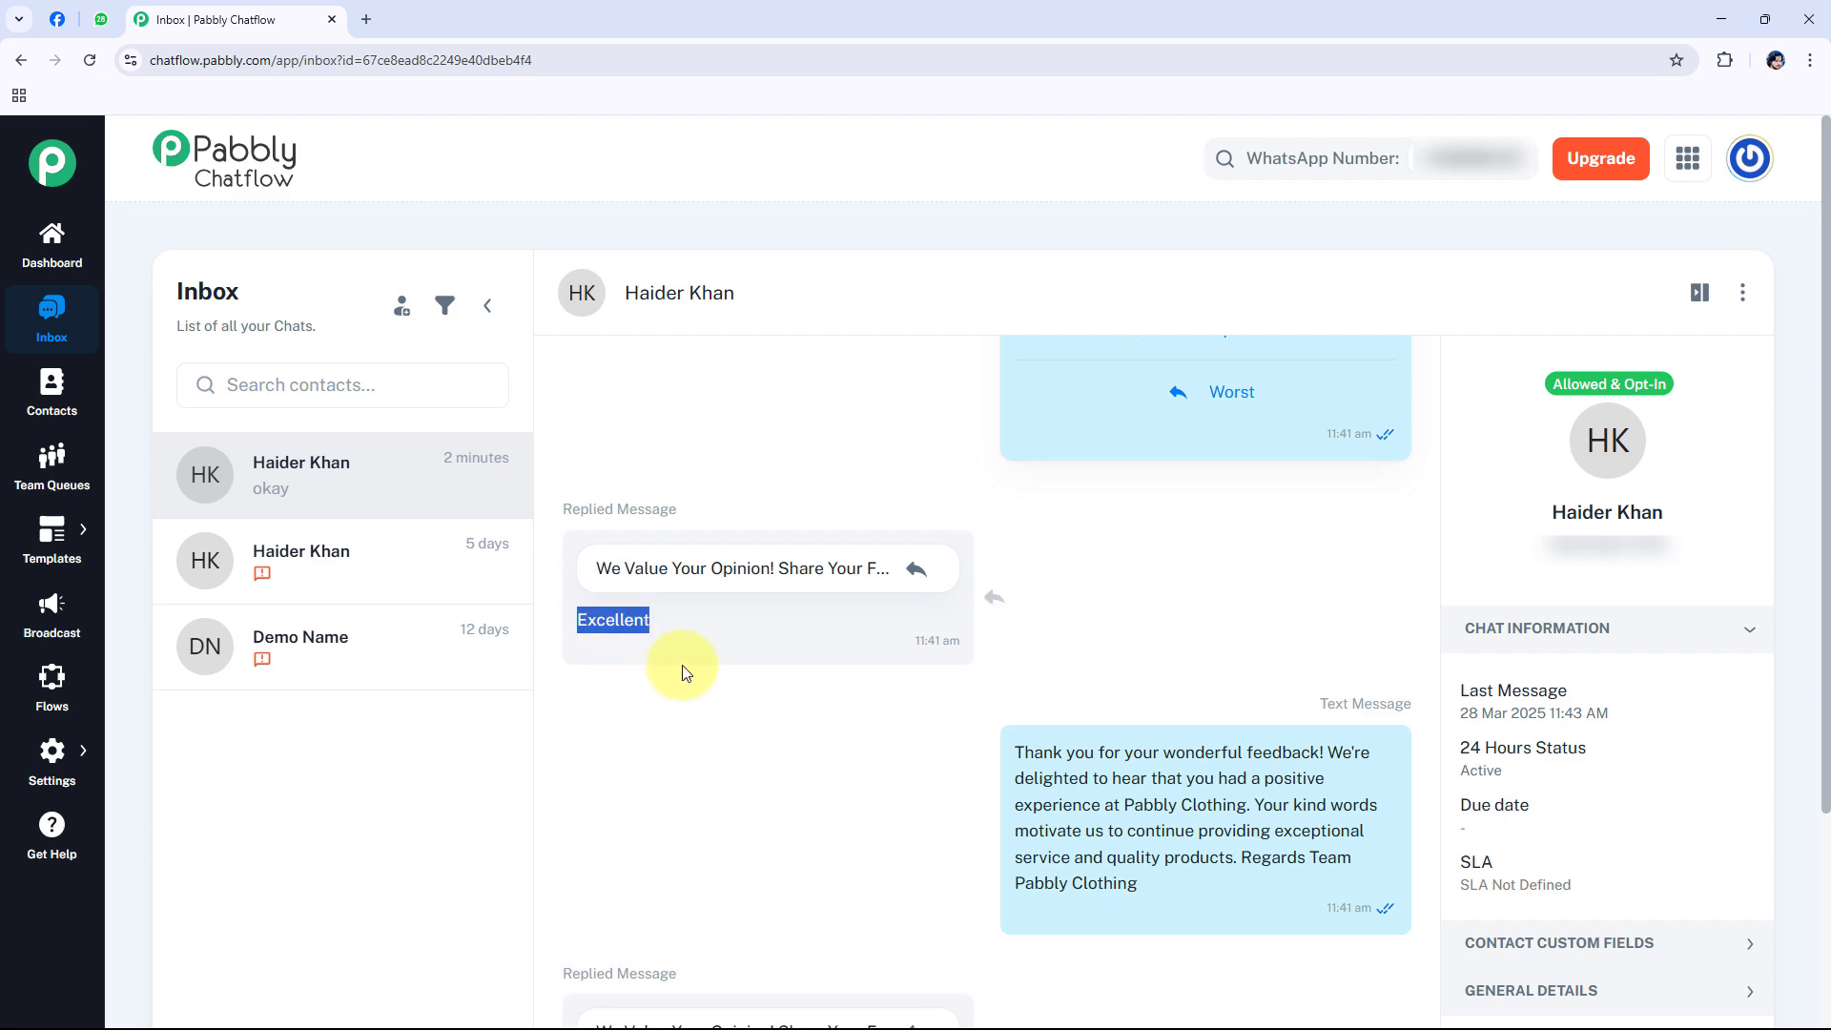
Step: Examine the contact's Need Improvement answer and the text reply to the chatbot's follow-up question in the inbox chat
scroll(687, 667, down, 5)
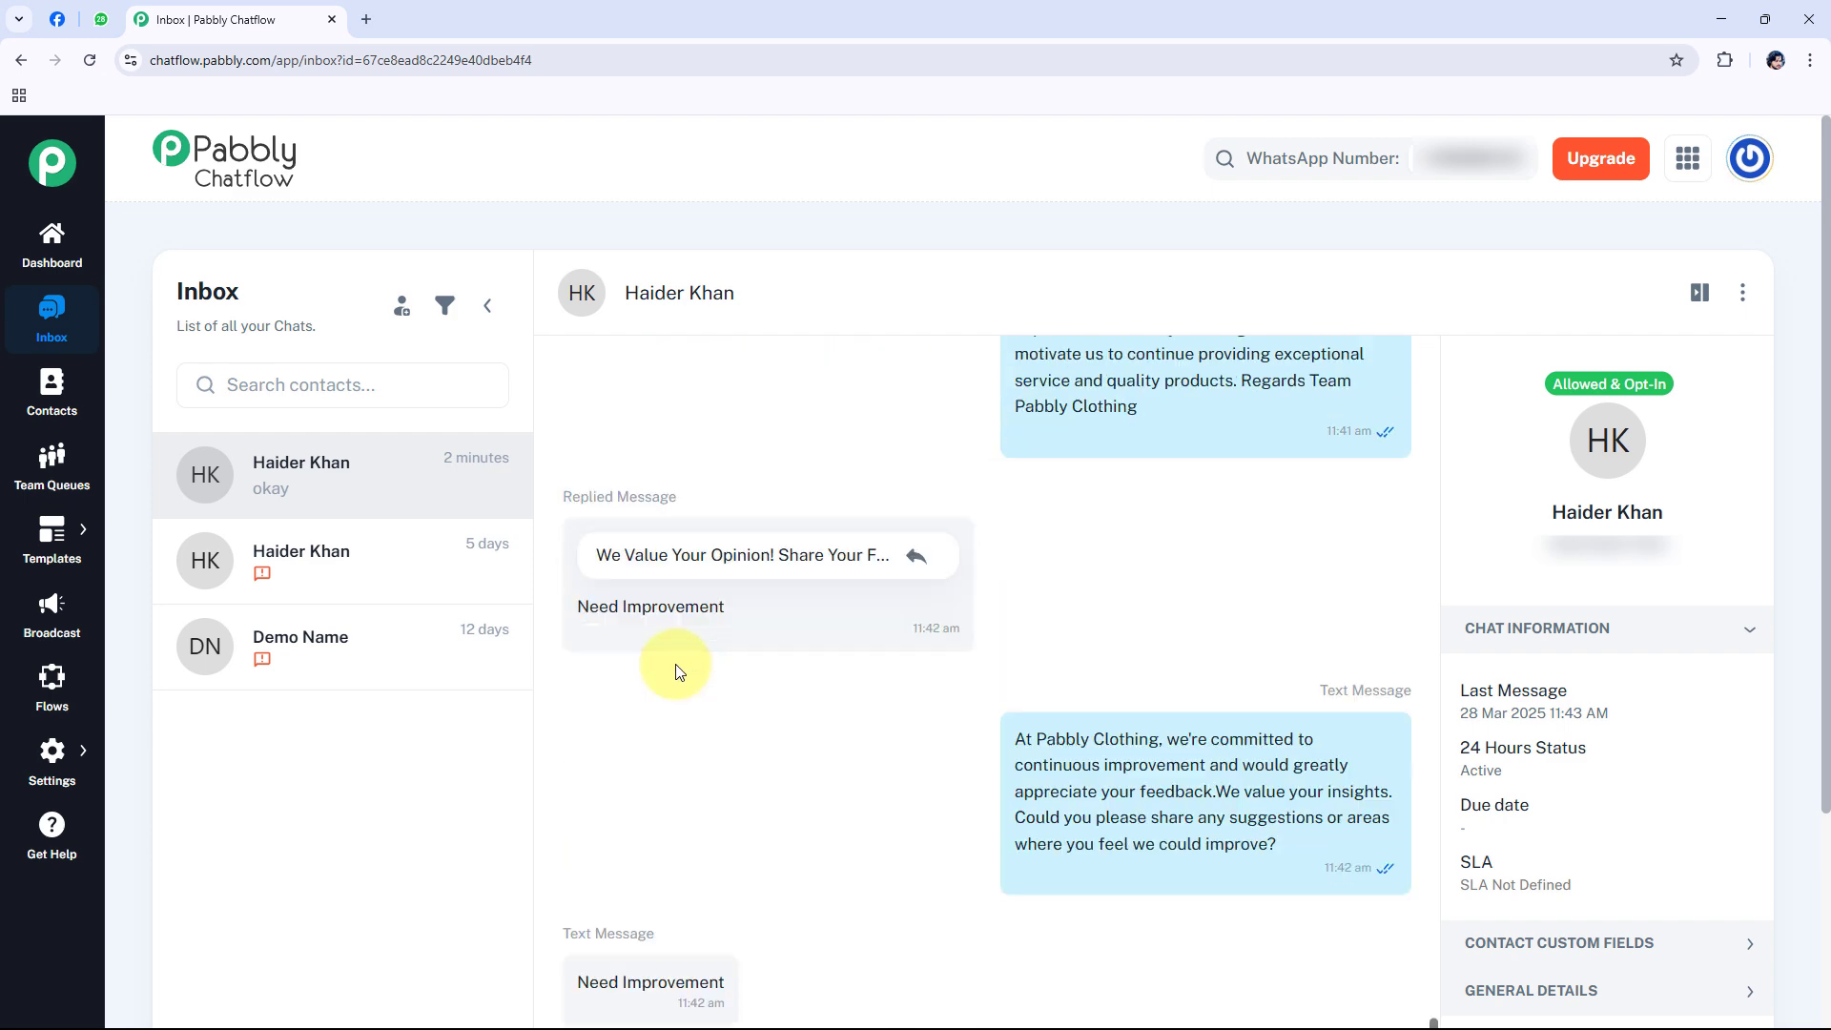
triple_click(648, 609)
click(662, 668)
scroll(665, 695, down, 4)
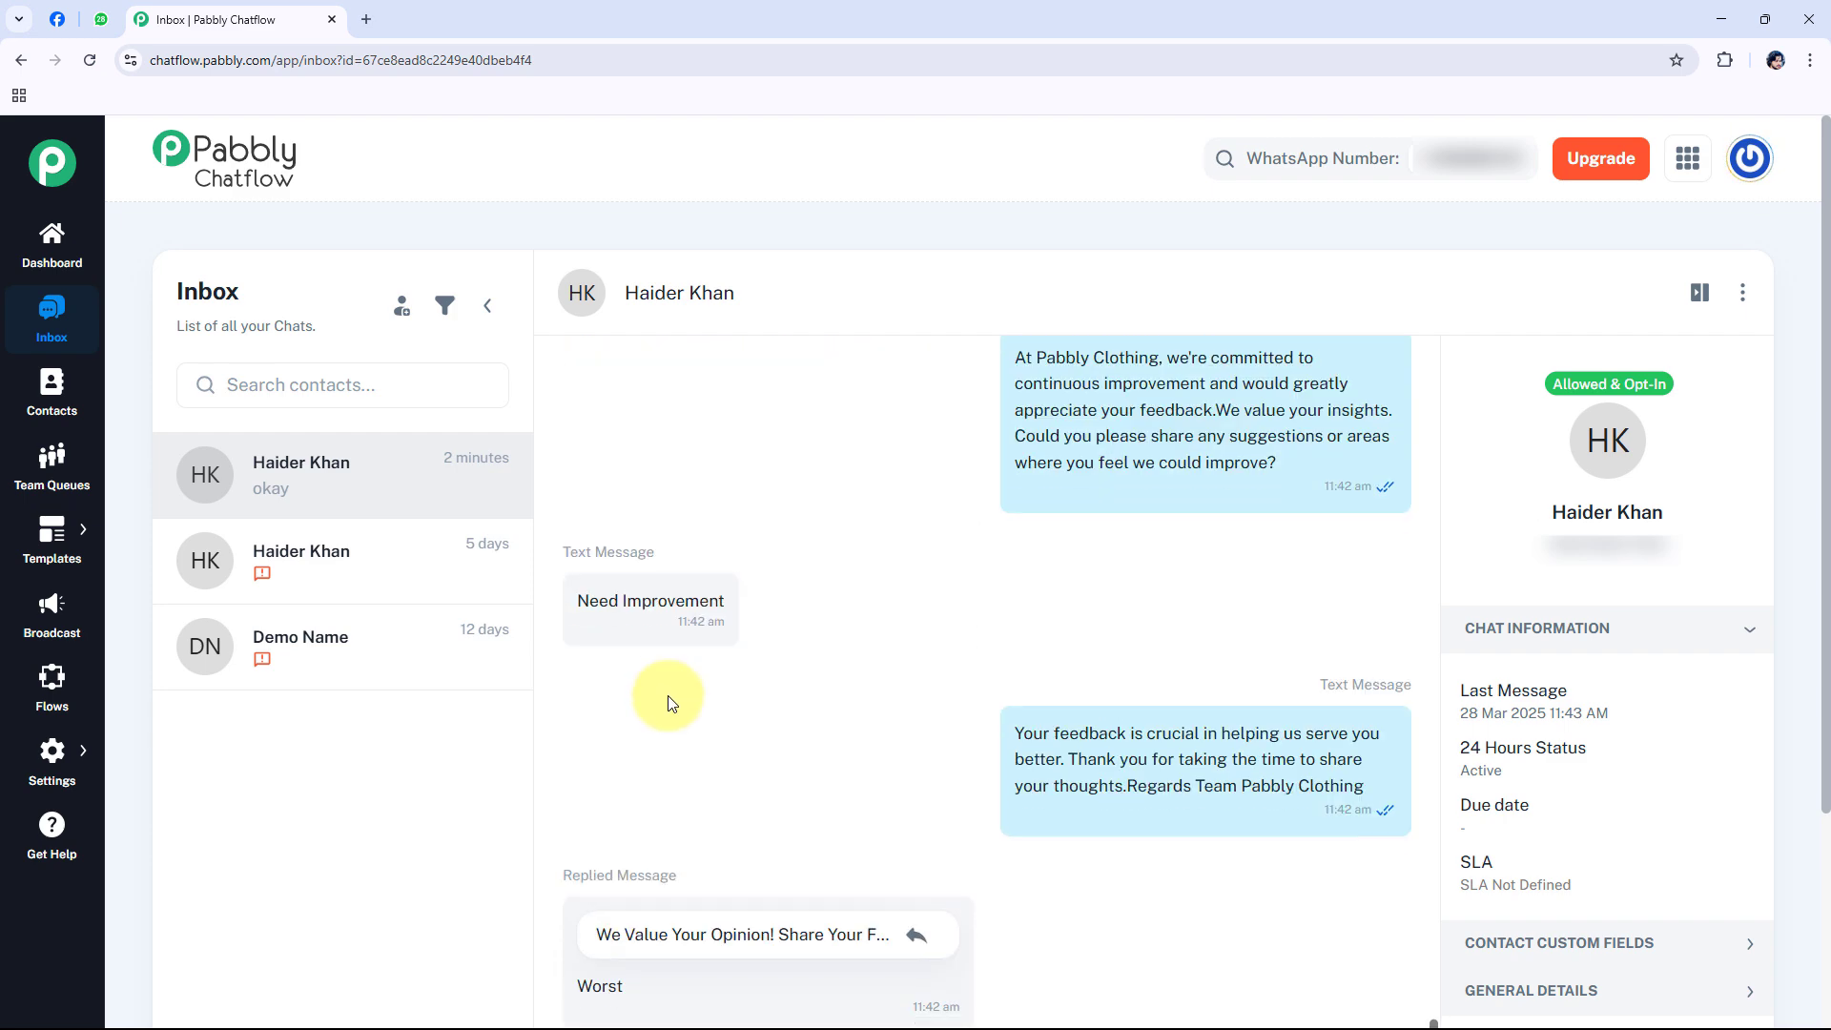
double_click(660, 603)
click(652, 658)
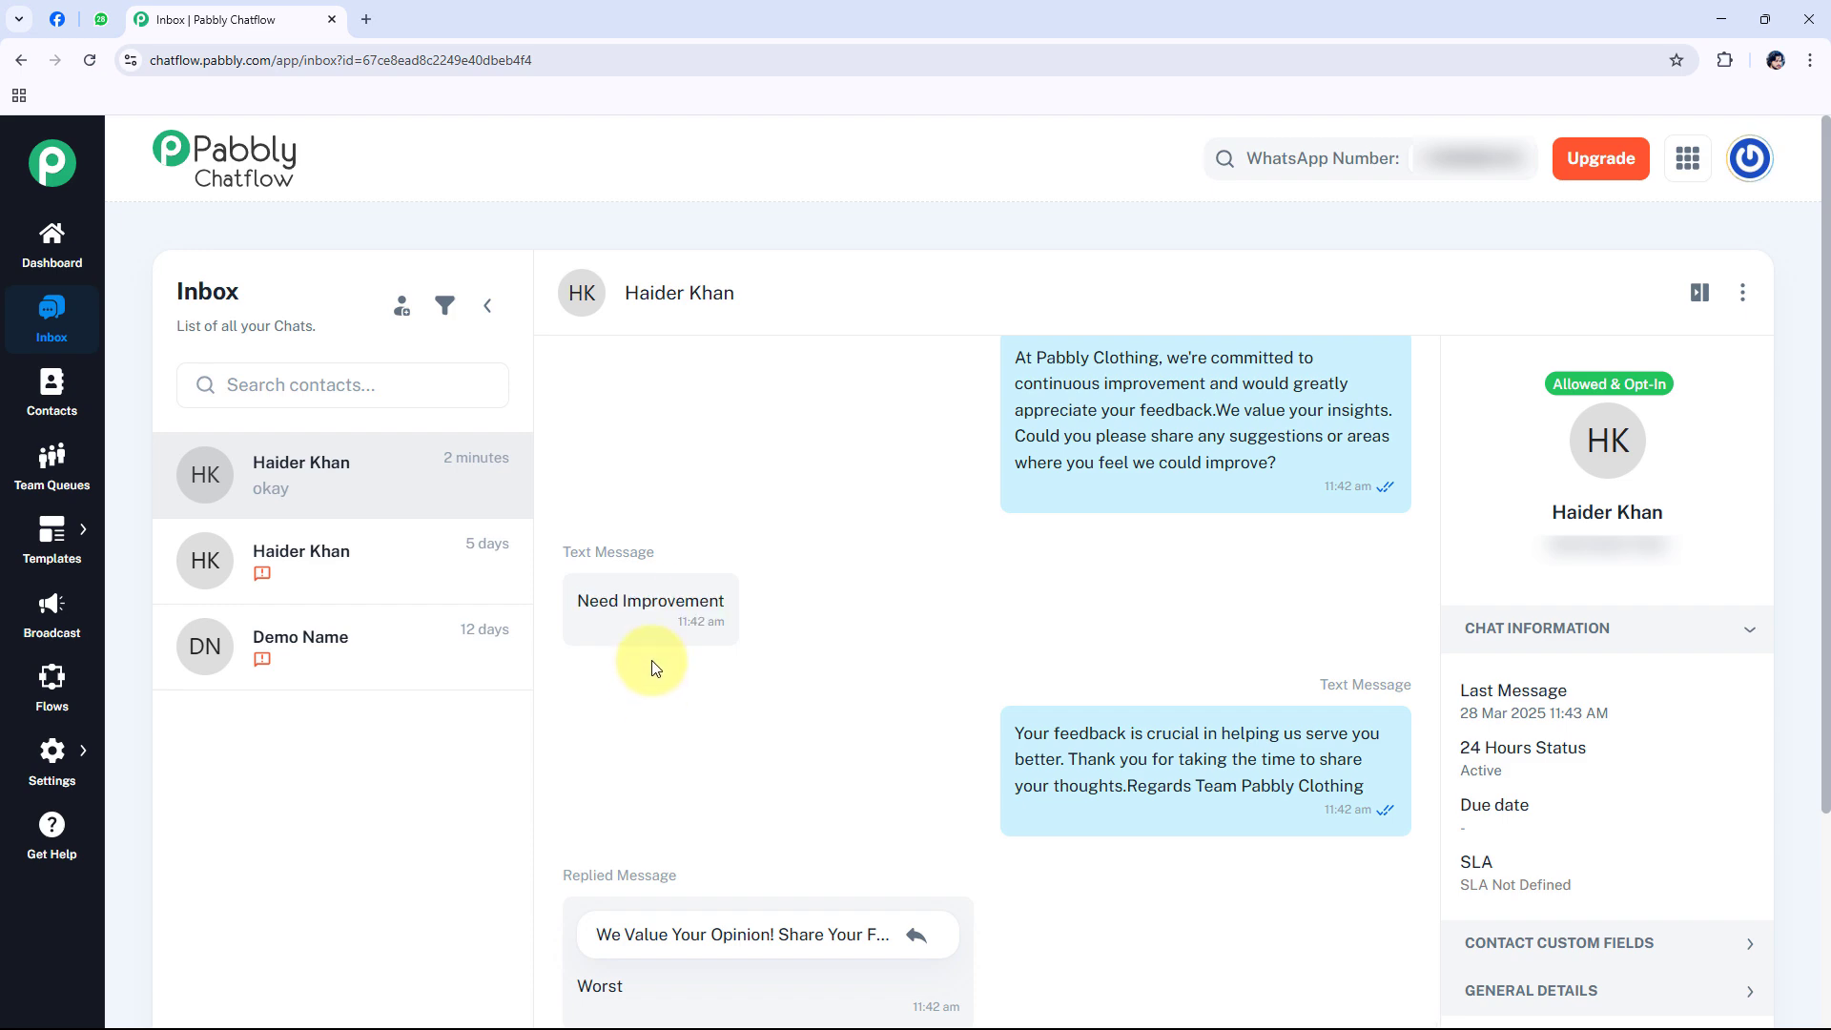
triple_click(668, 602)
Step: Examine the contact's Worst answer and its "Good" follow-up reply in the inbox chat, and open the Dashboard
scroll(663, 730, down, 4)
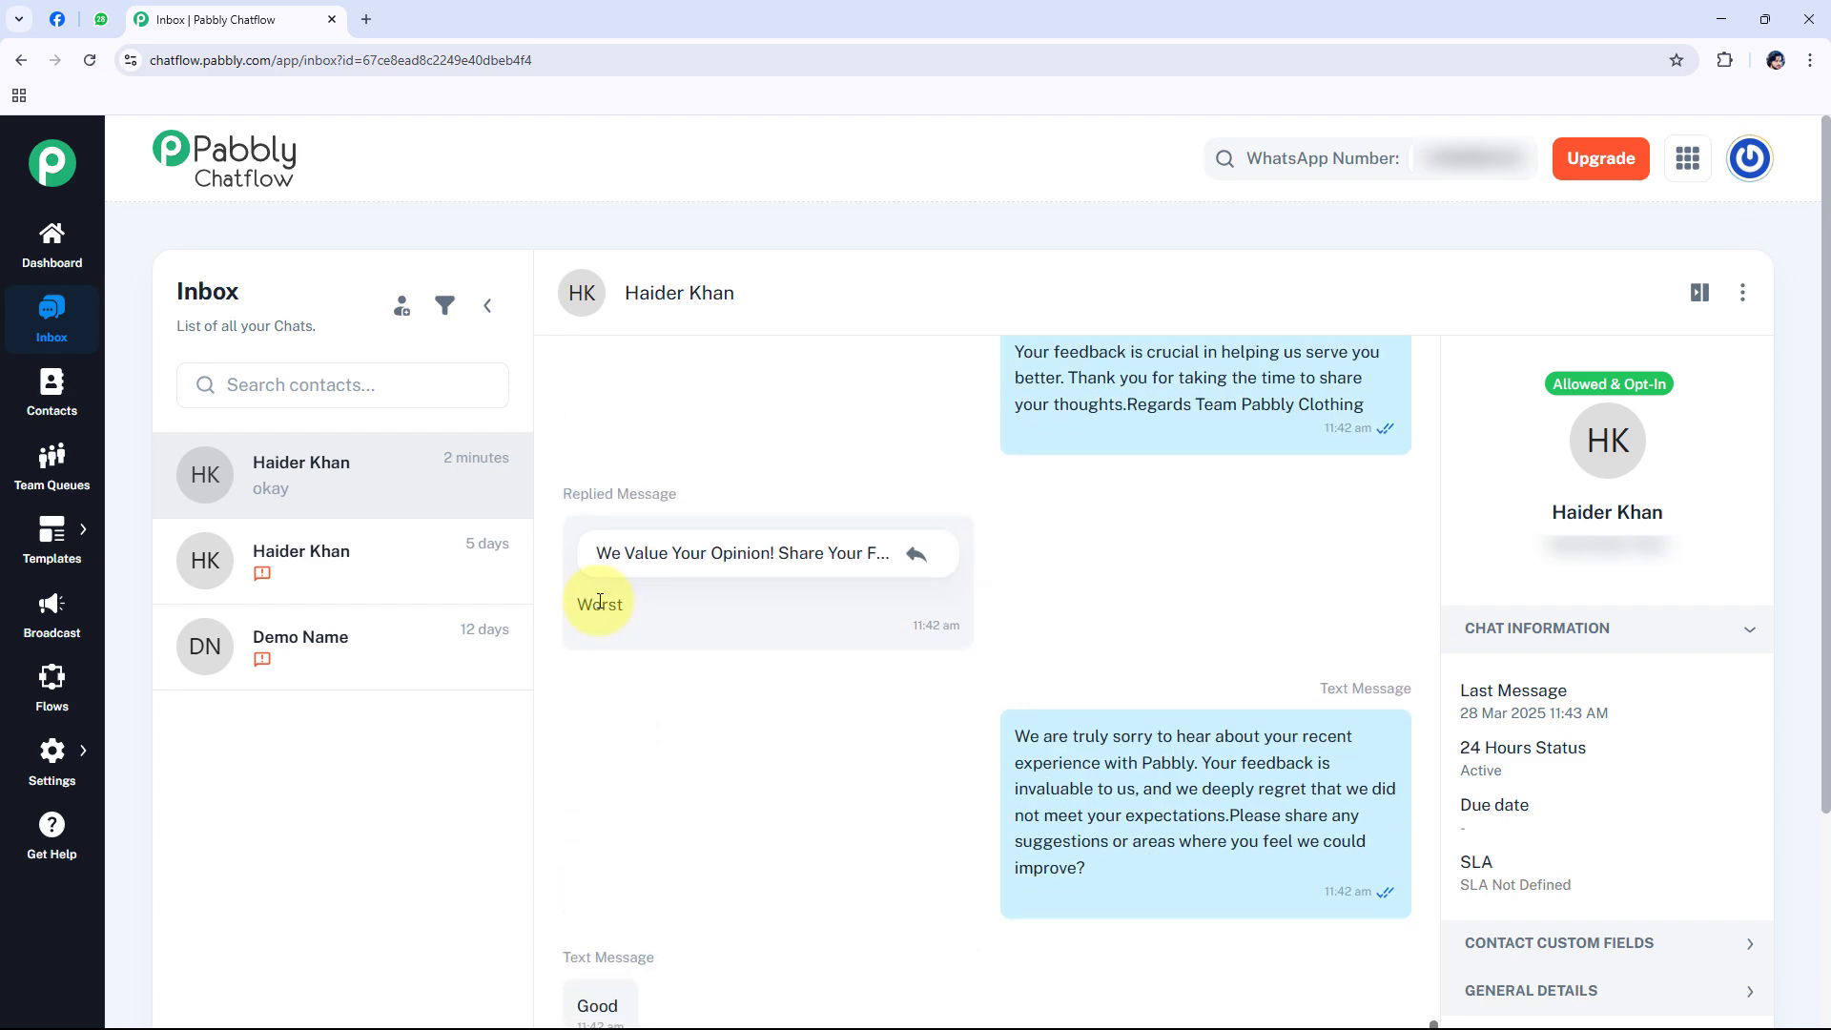
double_click(599, 604)
scroll(719, 780, down, 4)
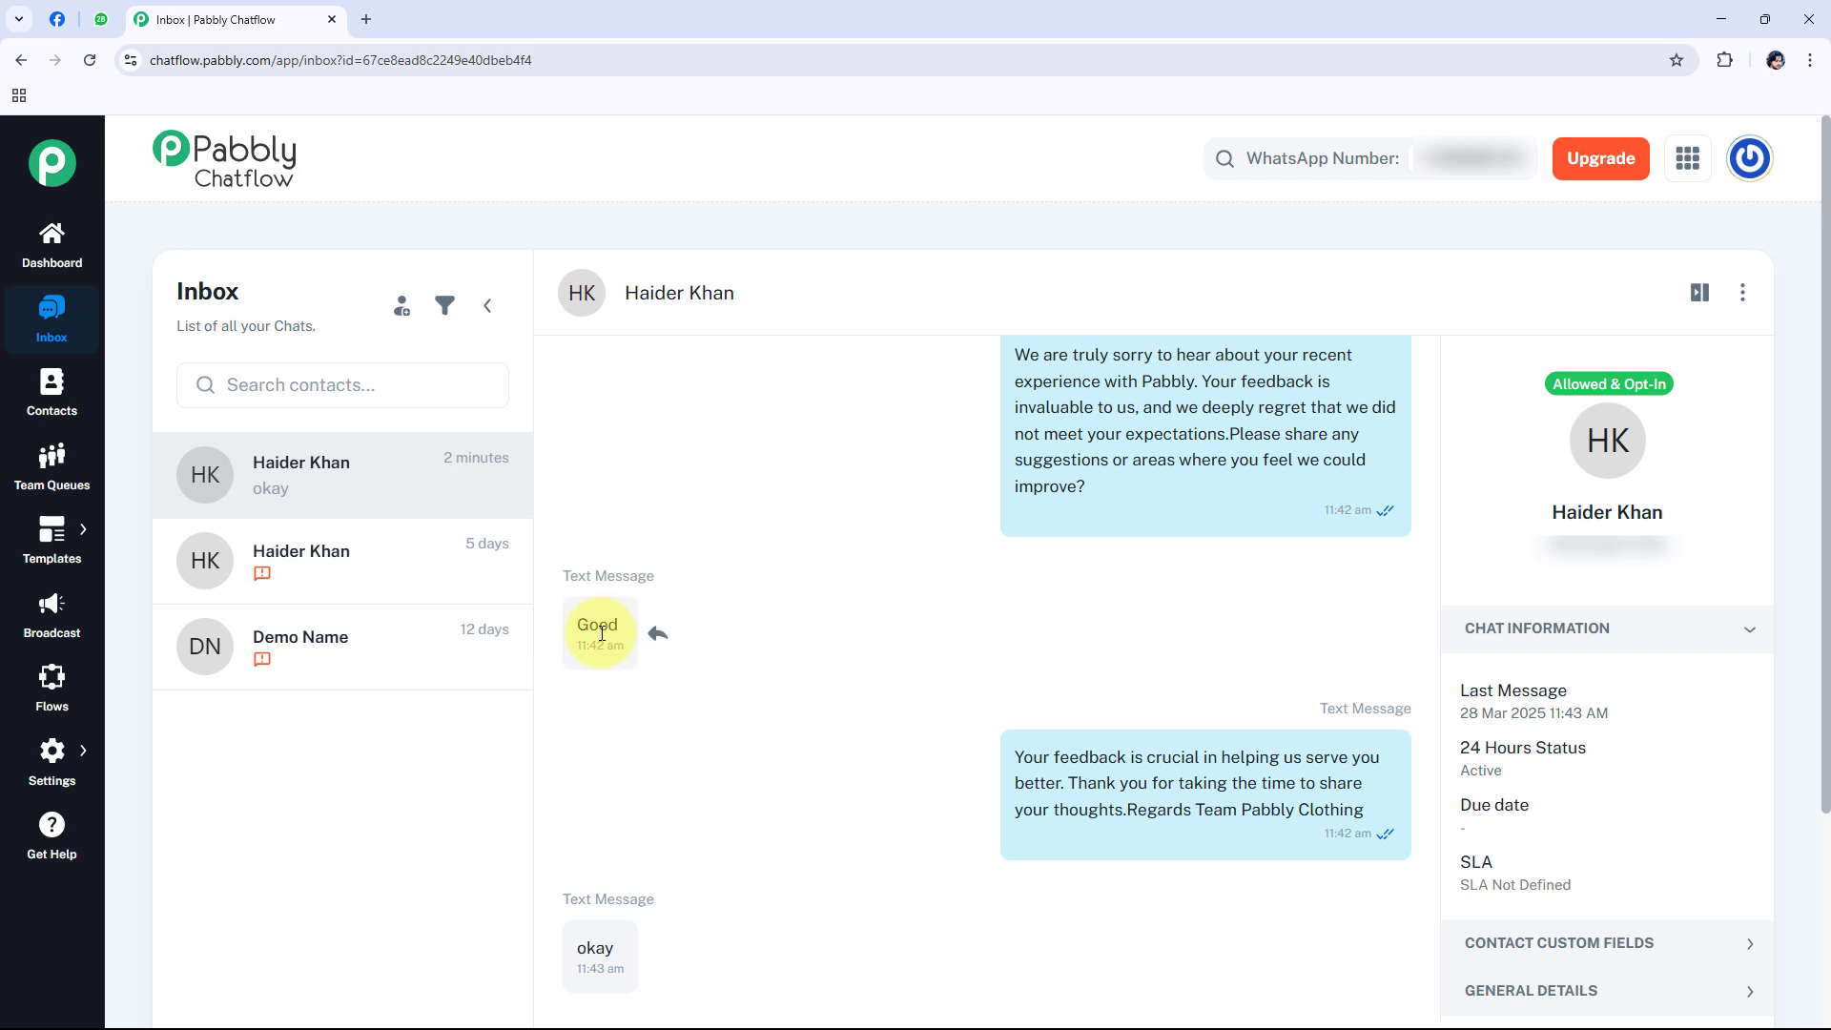
double_click(601, 625)
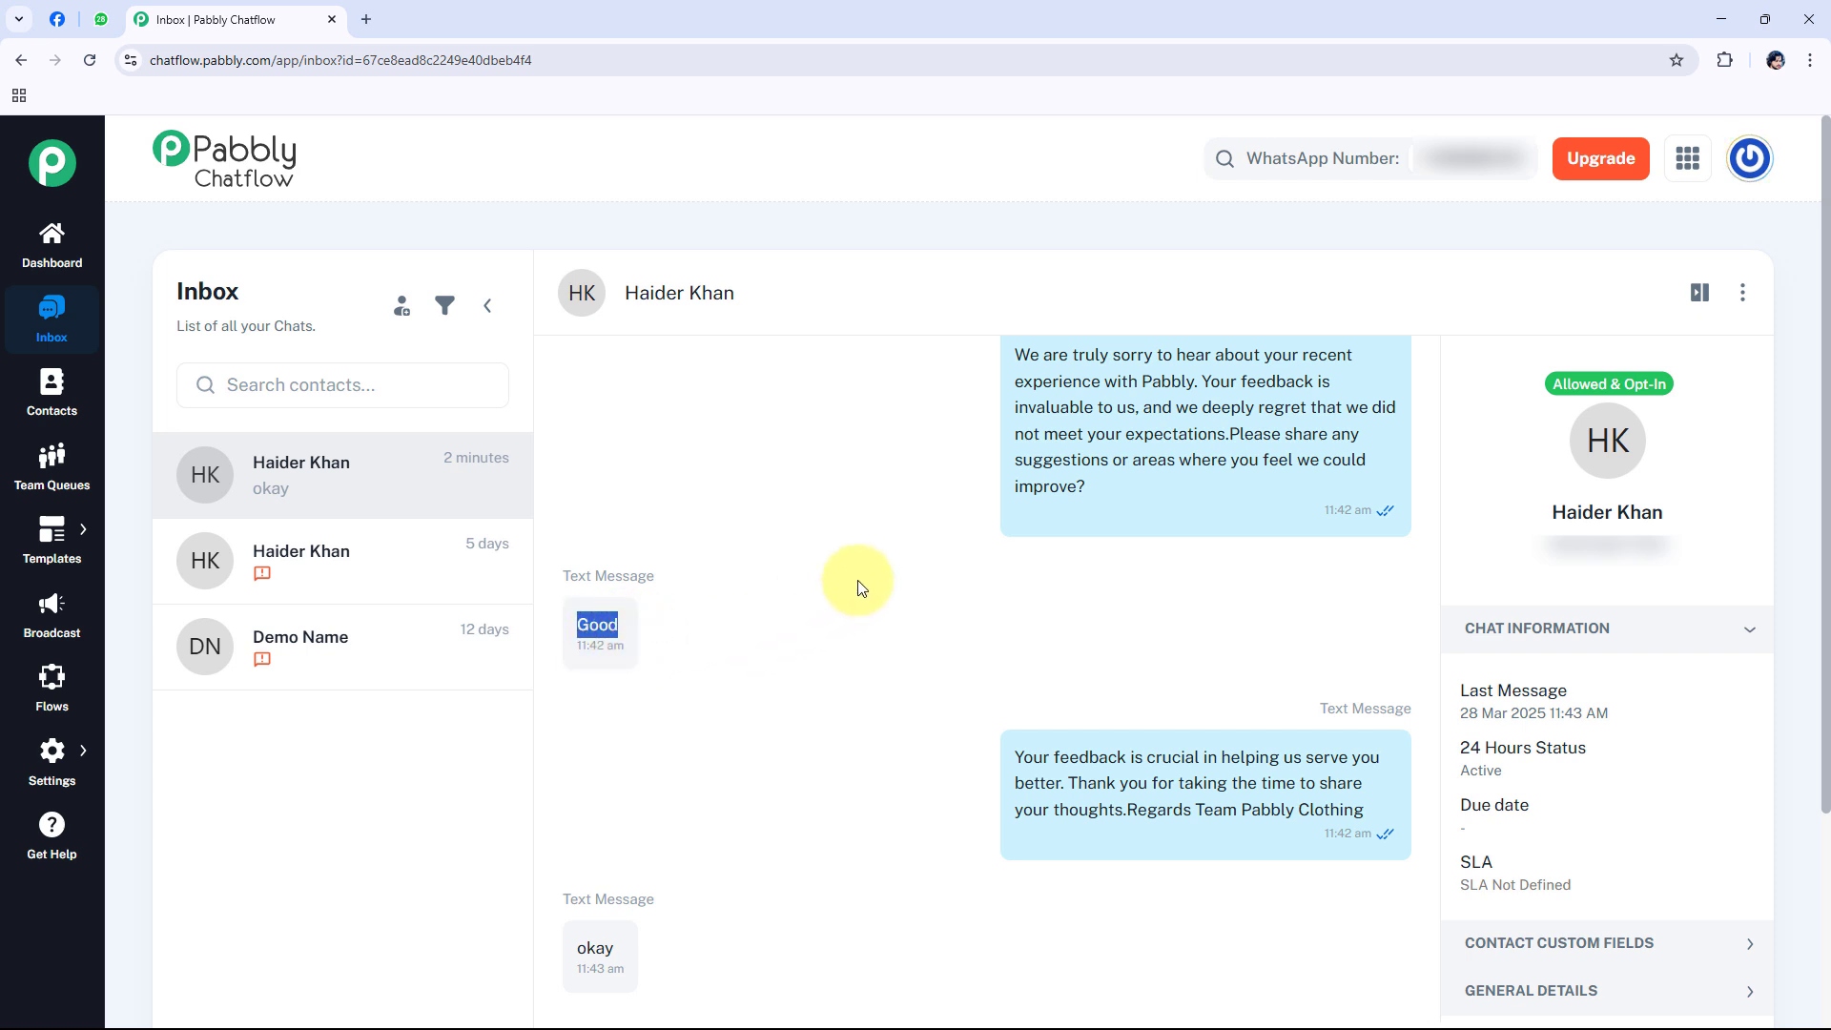
click(50, 249)
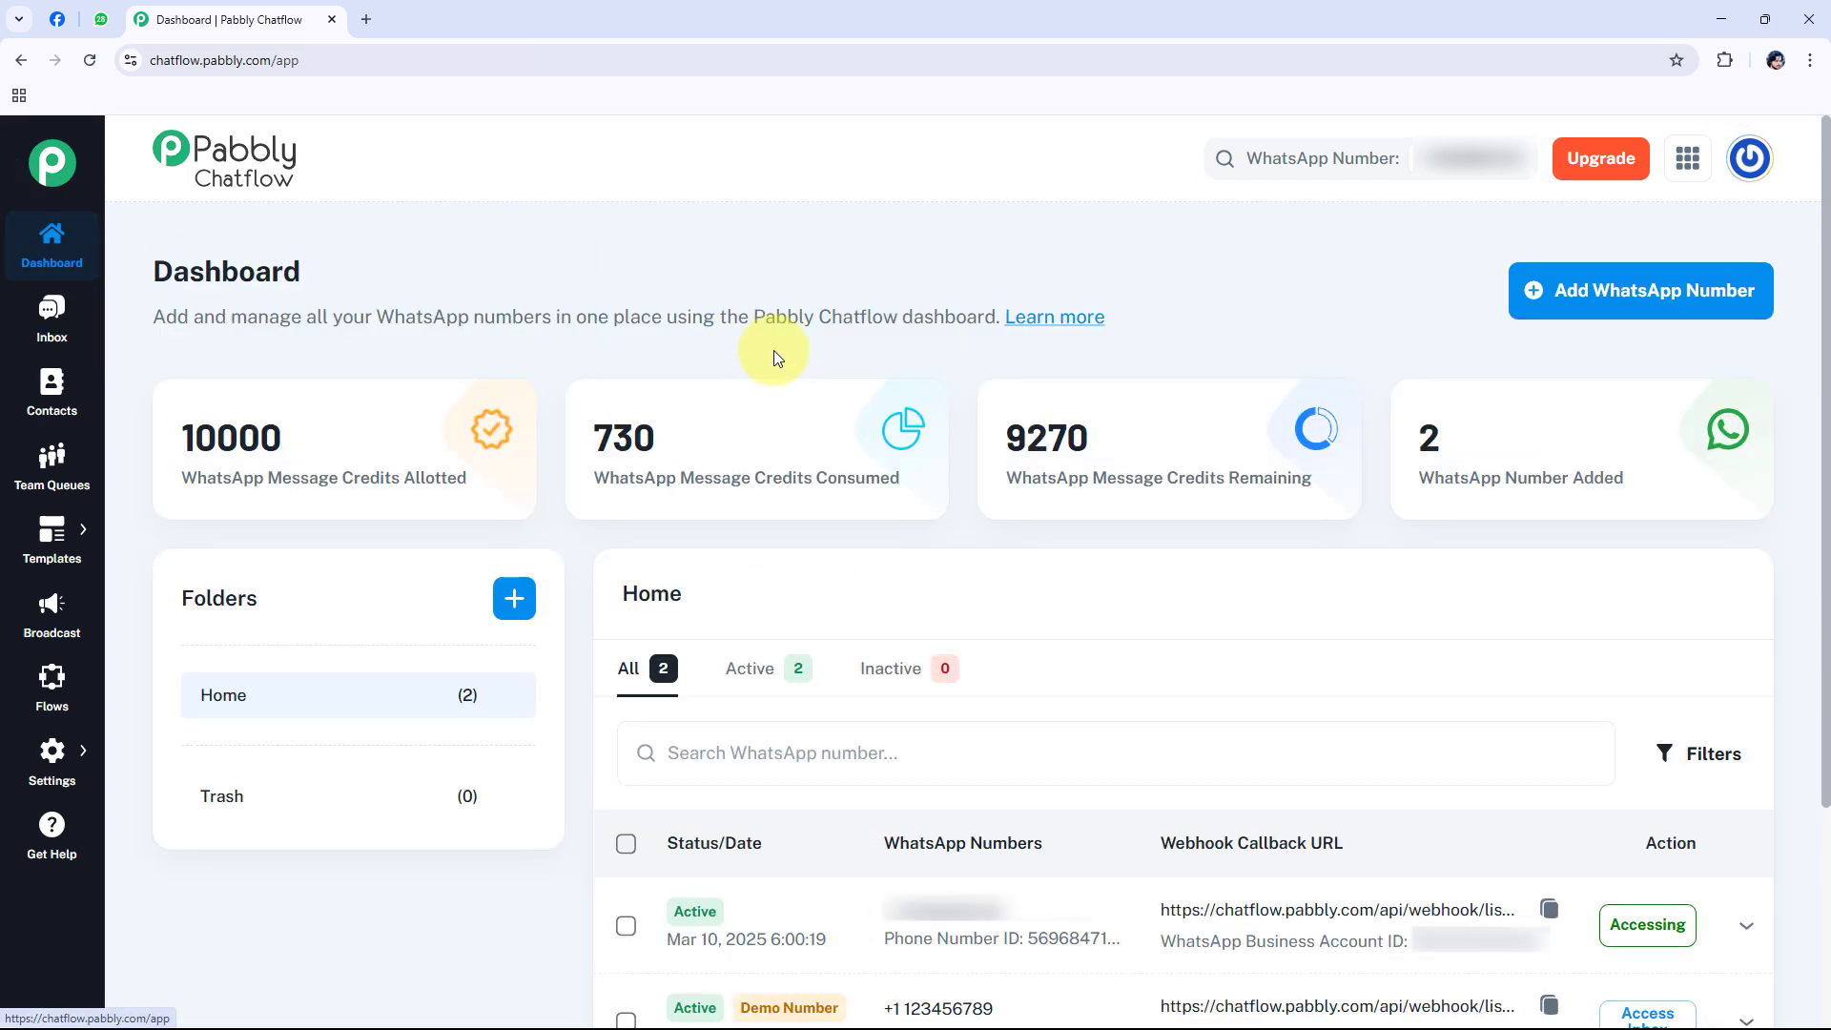